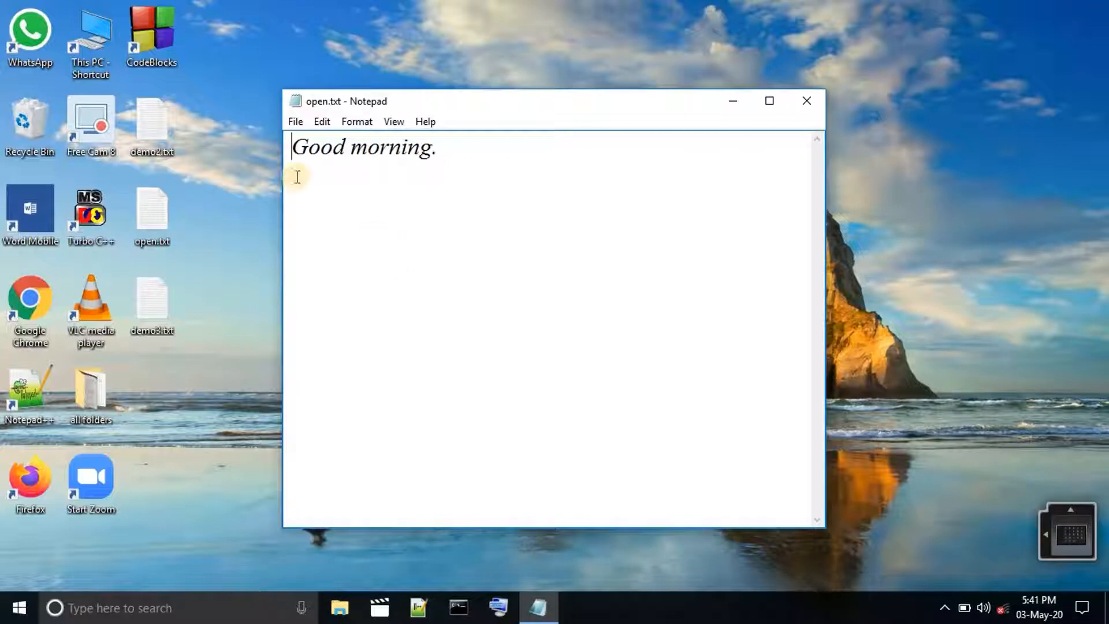
{"action": "left_click", "coordinate": [302, 120]}
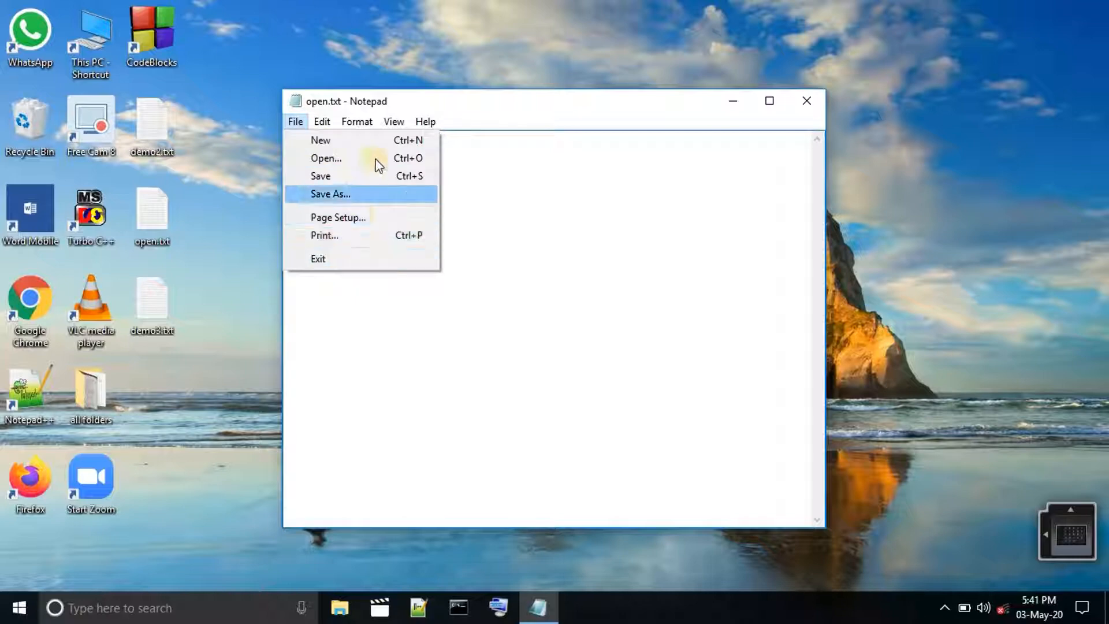
{"action": "left_click", "coordinate": [506, 162]}
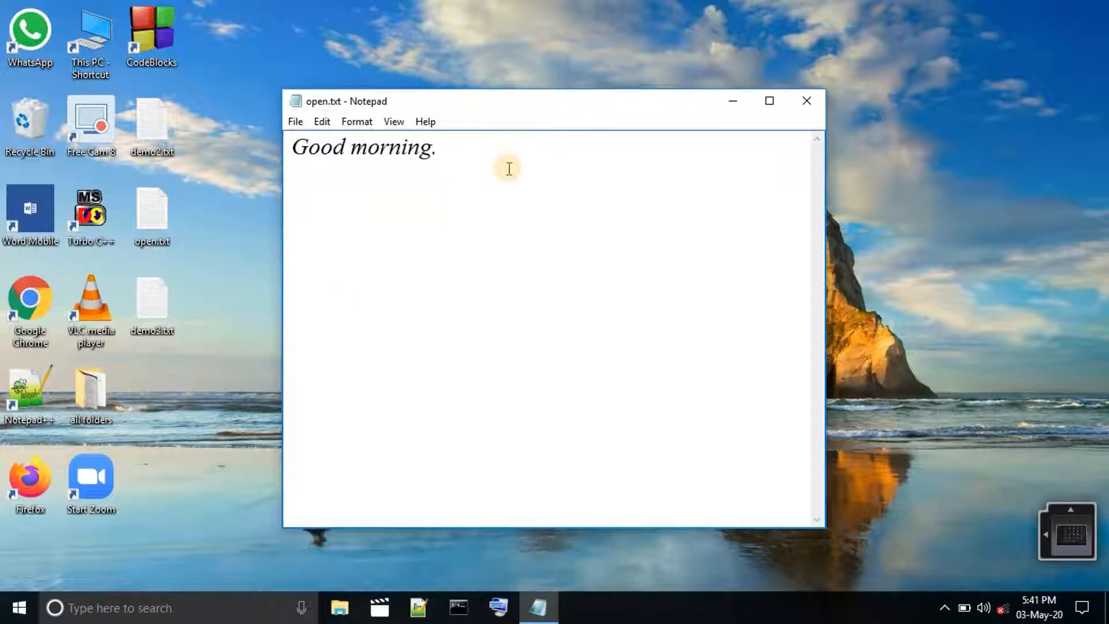
Launch the On-Screen Keyboard, maximize the open.txt window and move the keyboard up toward the middle of the screen.
{"action": "left_click", "coordinate": [501, 611]}
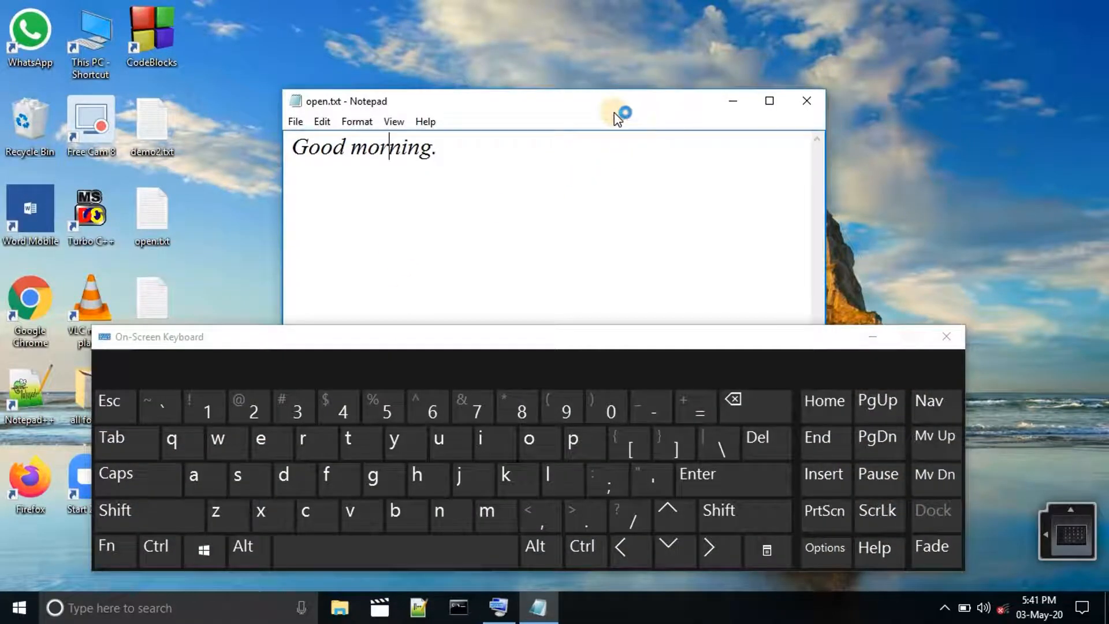
{"action": "left_click_drag", "start_coordinate": [618, 111], "coordinate": [602, 43]}
{"action": "left_click", "coordinate": [747, 34]}
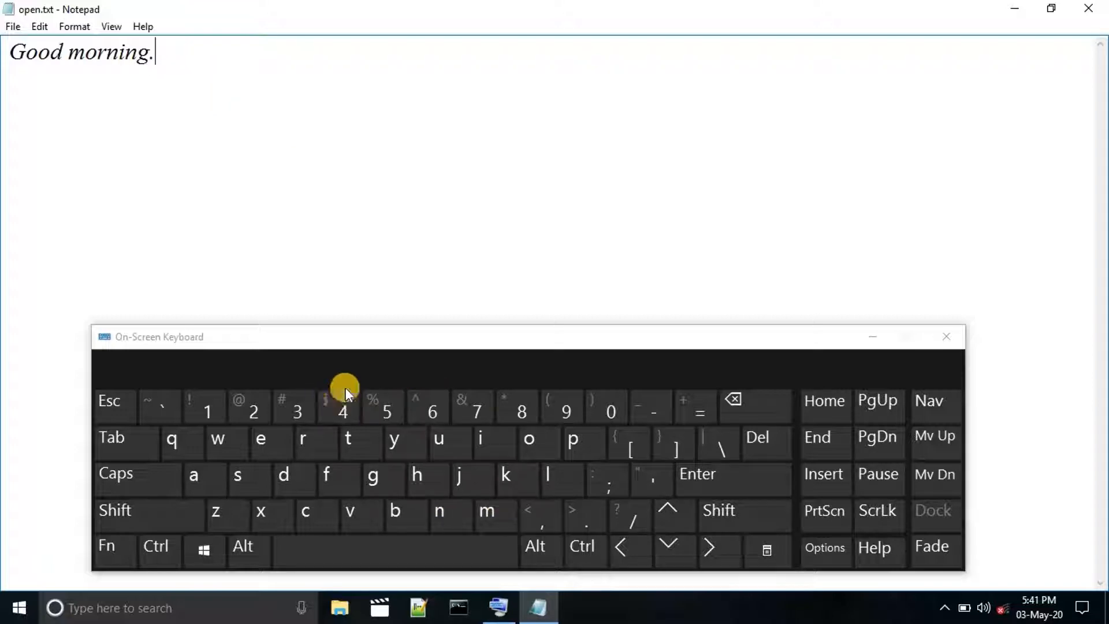
{"action": "left_click_drag", "start_coordinate": [408, 342], "coordinate": [400, 243]}
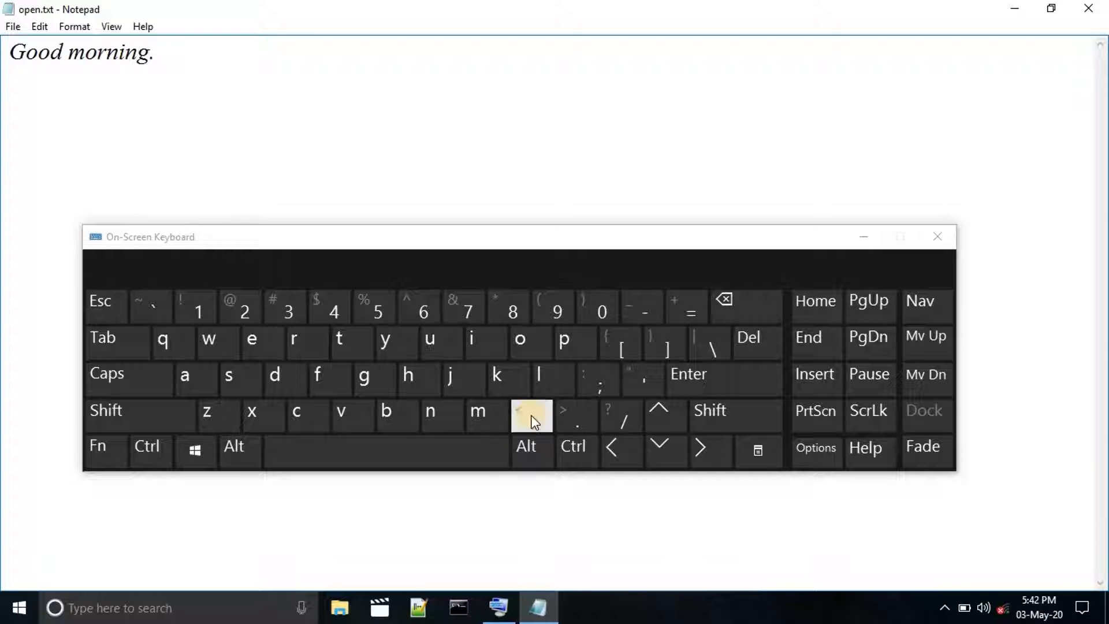
Append ",<1245" directly after "Good morning." using the On-Screen Keyboard.
{"action": "left_click", "coordinate": [535, 423]}
{"action": "left_click", "coordinate": [704, 413]}
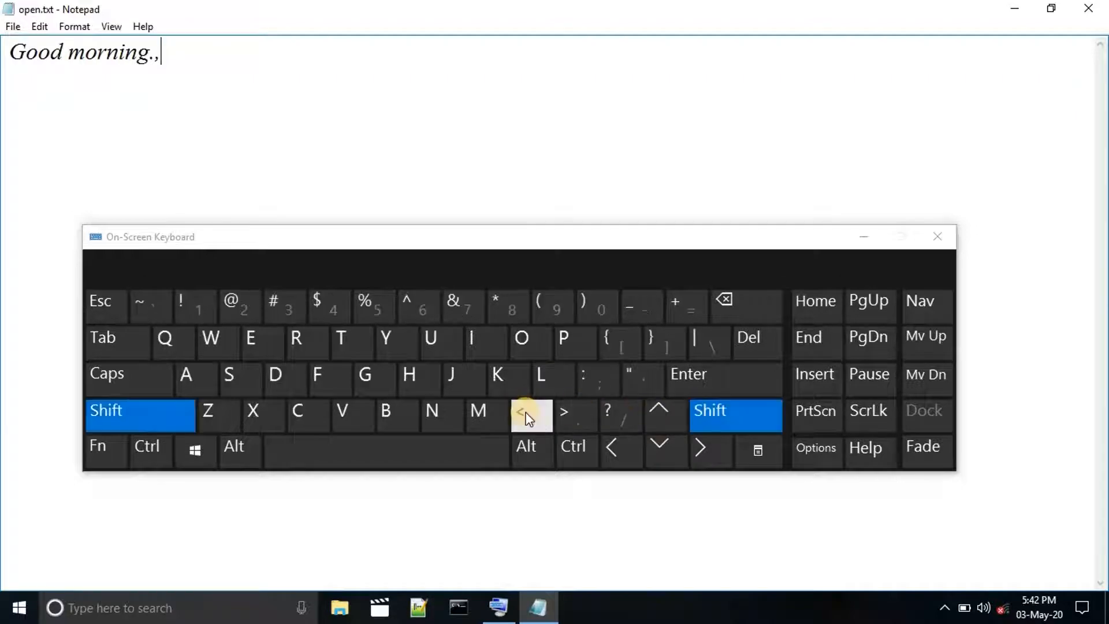
{"action": "left_click", "coordinate": [526, 415]}
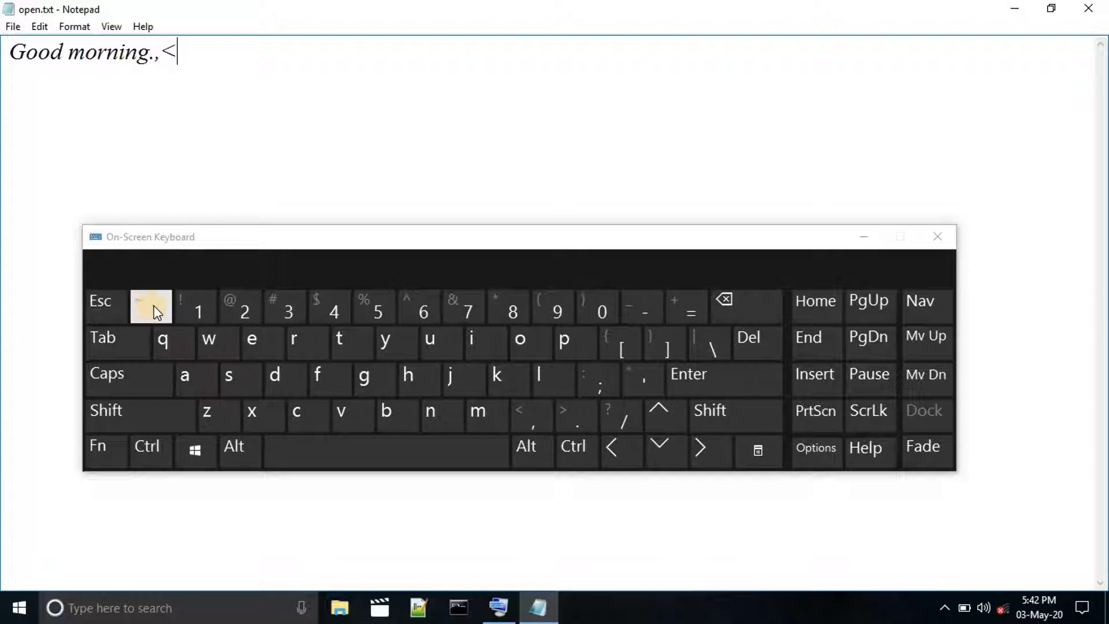
{"action": "left_click", "coordinate": [202, 311]}
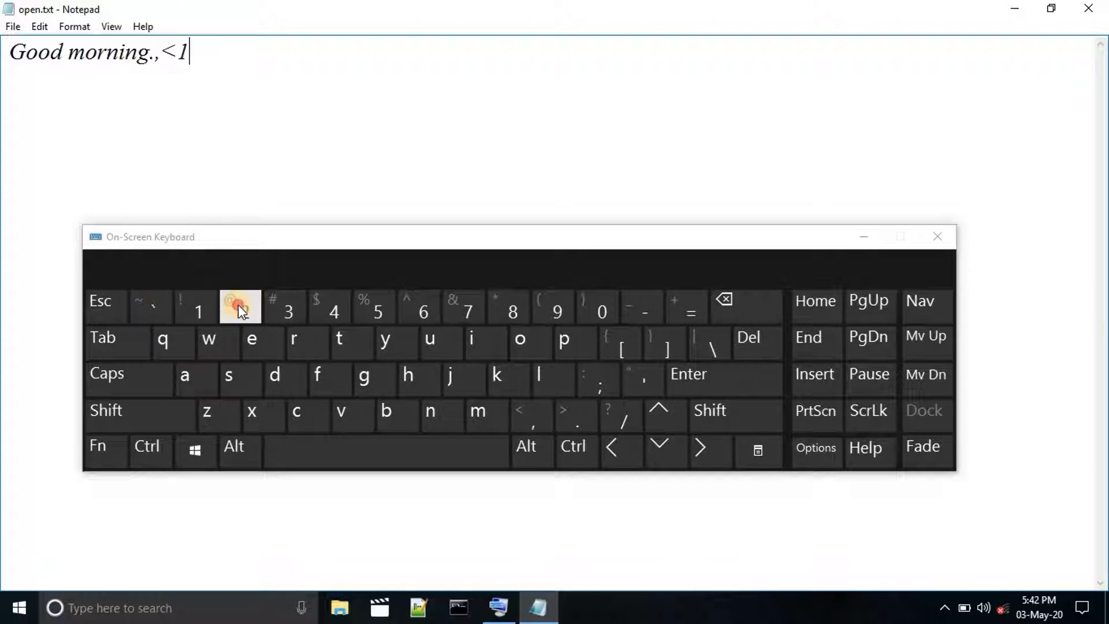
{"action": "left_click", "coordinate": [239, 306]}
{"action": "left_click", "coordinate": [335, 311]}
{"action": "left_click", "coordinate": [381, 311]}
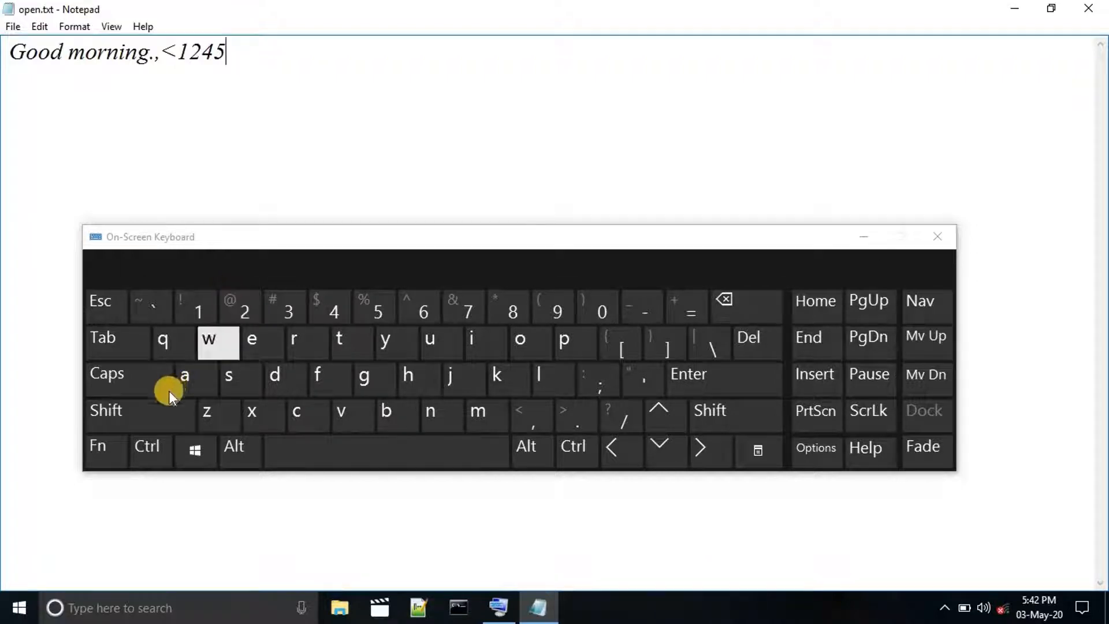
Add the symbols "@%" to the end of the line and close the On-Screen Keyboard.
{"action": "left_click", "coordinate": [185, 413]}
{"action": "left_click", "coordinate": [238, 314]}
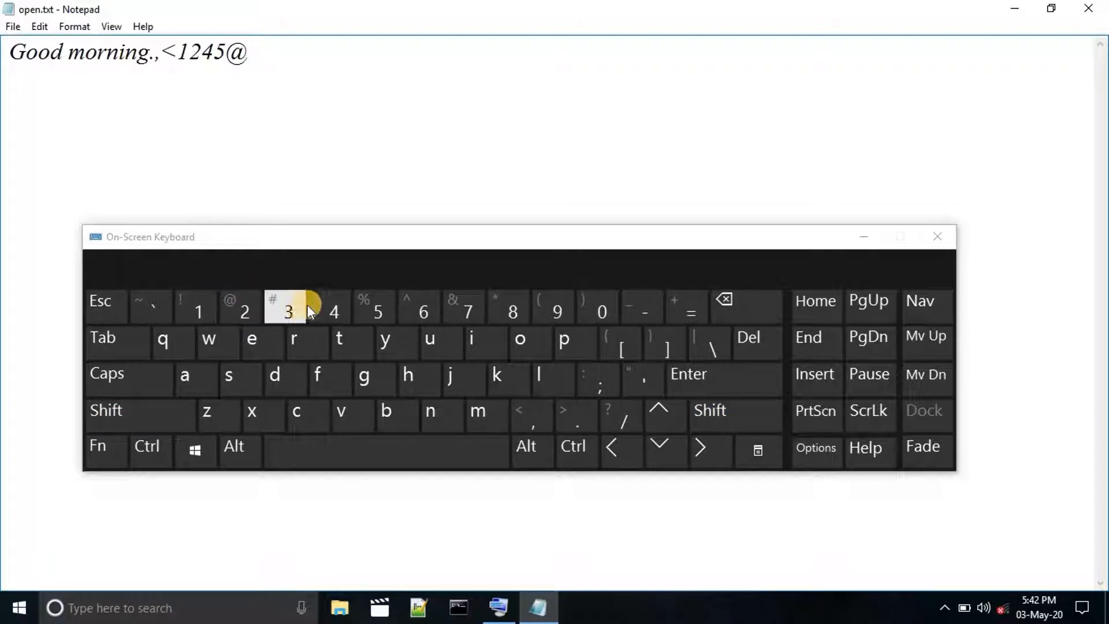
{"action": "left_click", "coordinate": [148, 413]}
{"action": "left_click", "coordinate": [367, 307]}
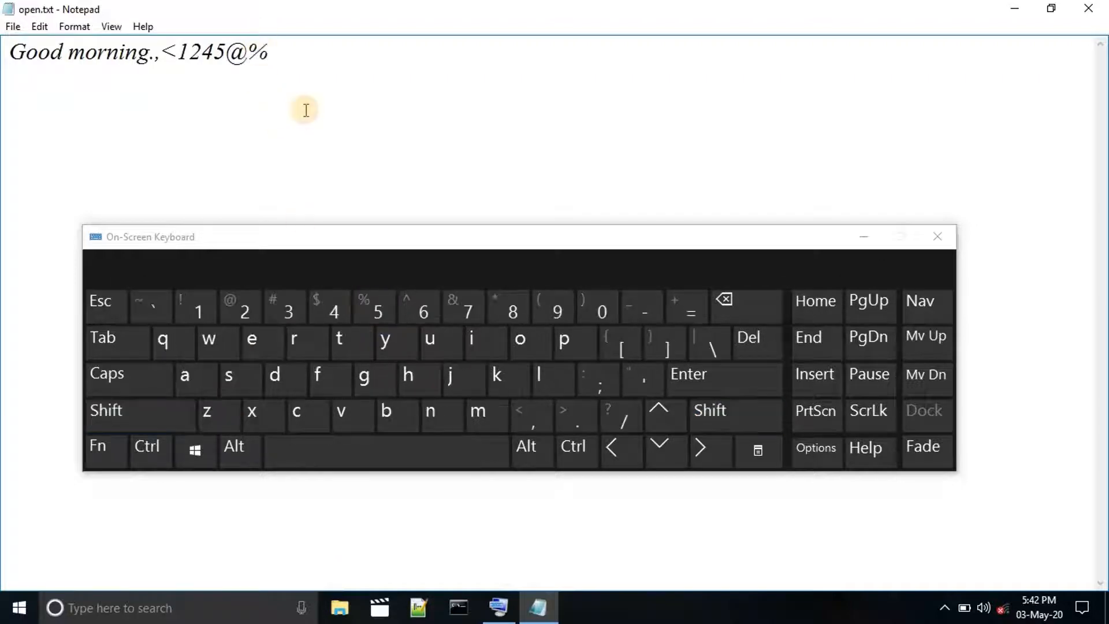
{"action": "left_click", "coordinate": [935, 236]}
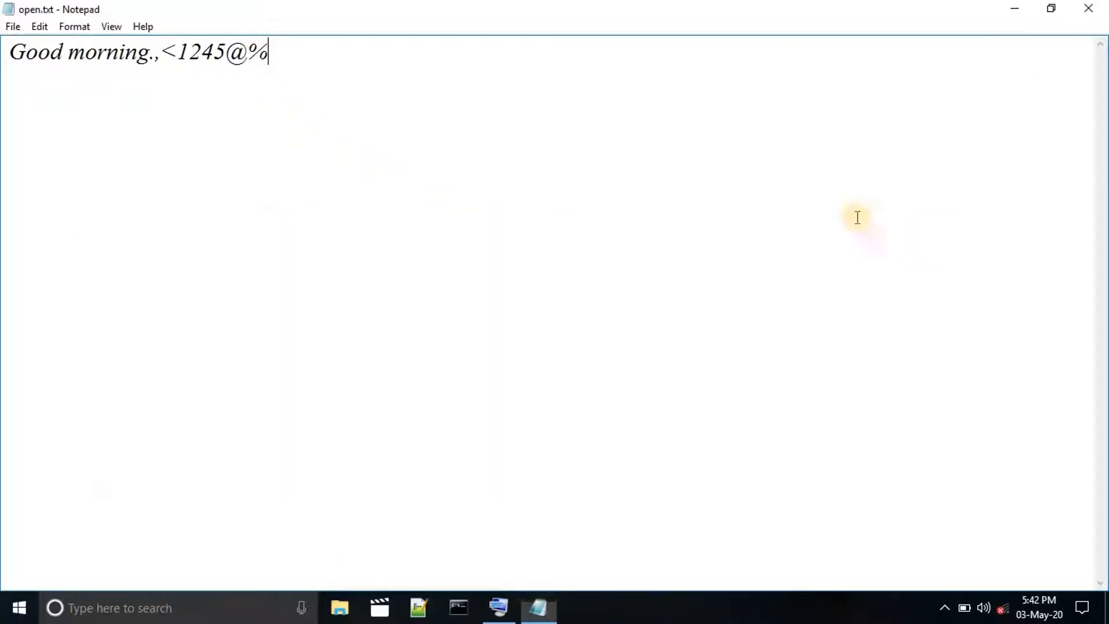
{"action": "left_click", "coordinate": [40, 27]}
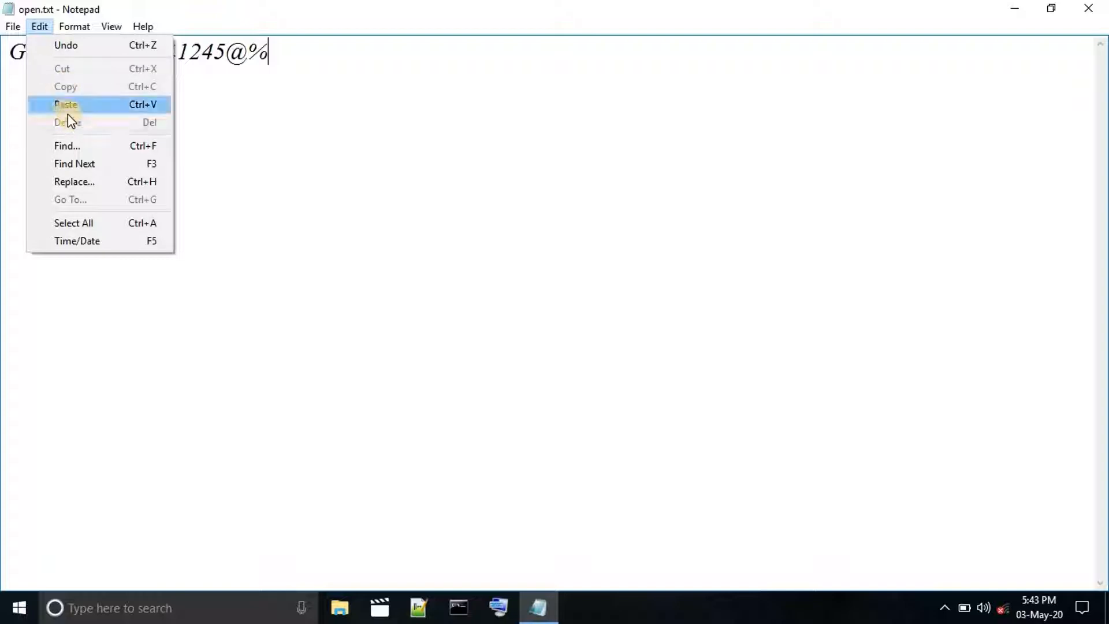
{"action": "left_click", "coordinate": [245, 114]}
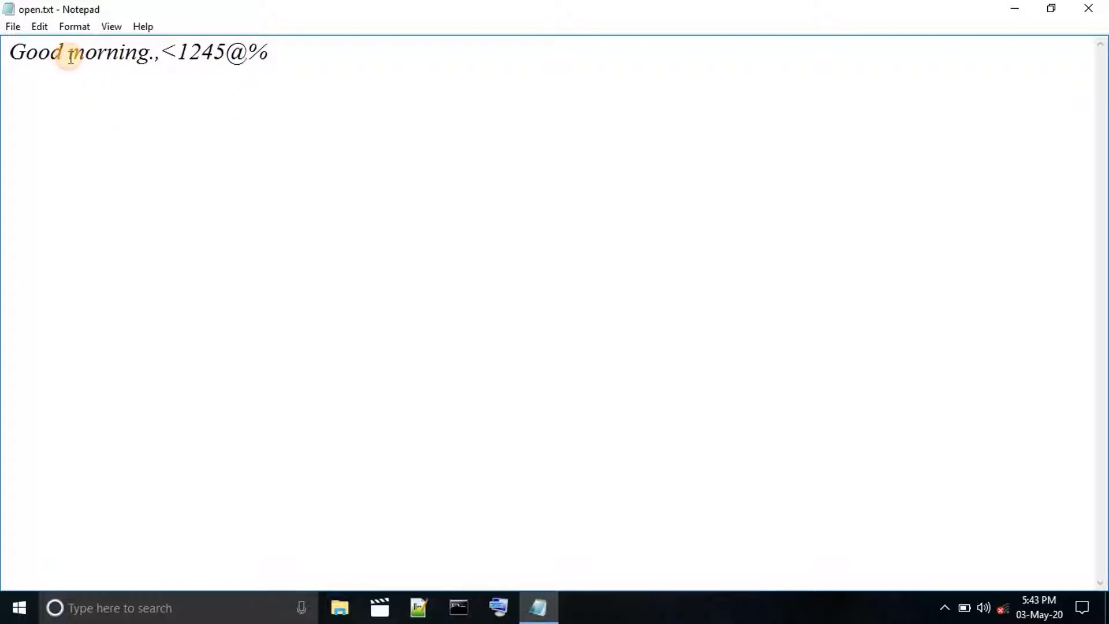
Select the word "morning", reopen the On-Screen Keyboard and try extending the selection forward, ending with the text deselected.
{"action": "left_click_drag", "start_coordinate": [67, 56], "coordinate": [152, 59]}
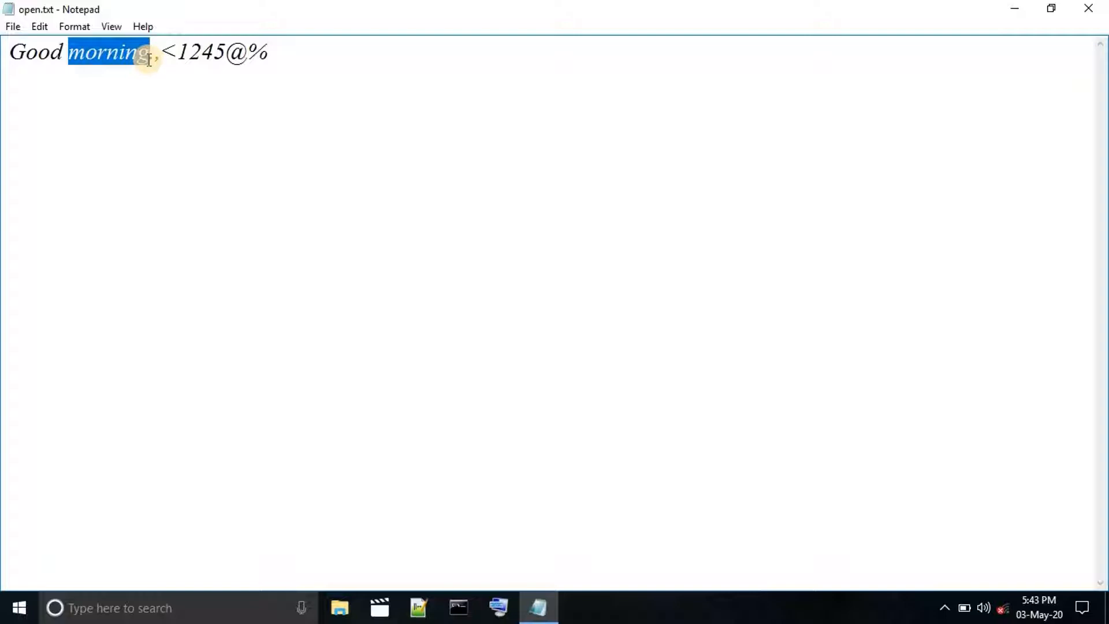
{"action": "left_click", "coordinate": [496, 609]}
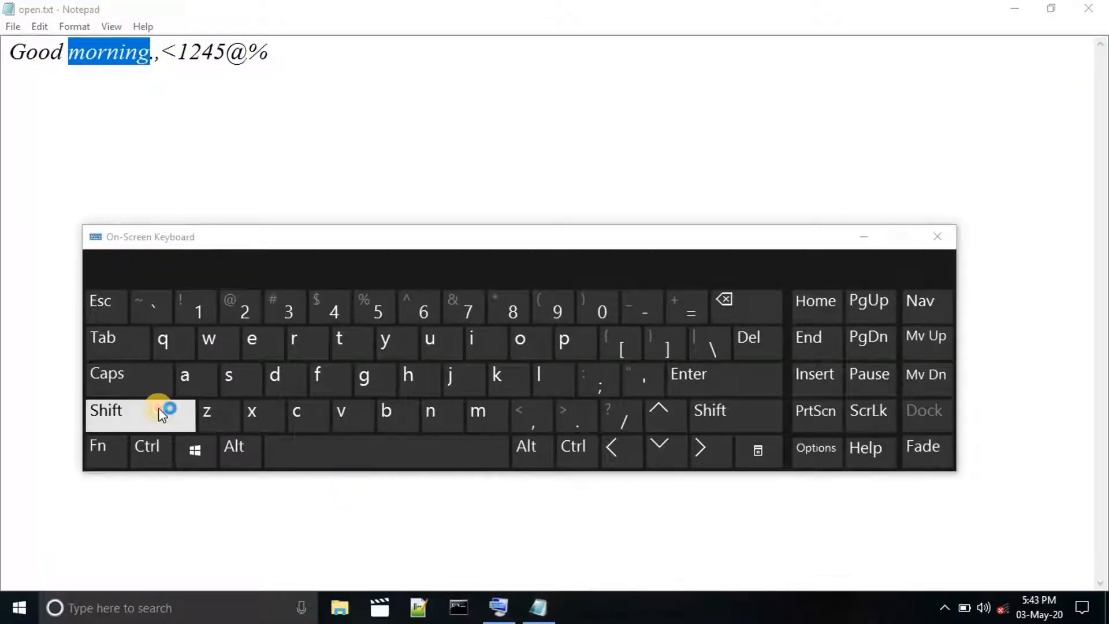
{"action": "left_click", "coordinate": [158, 408]}
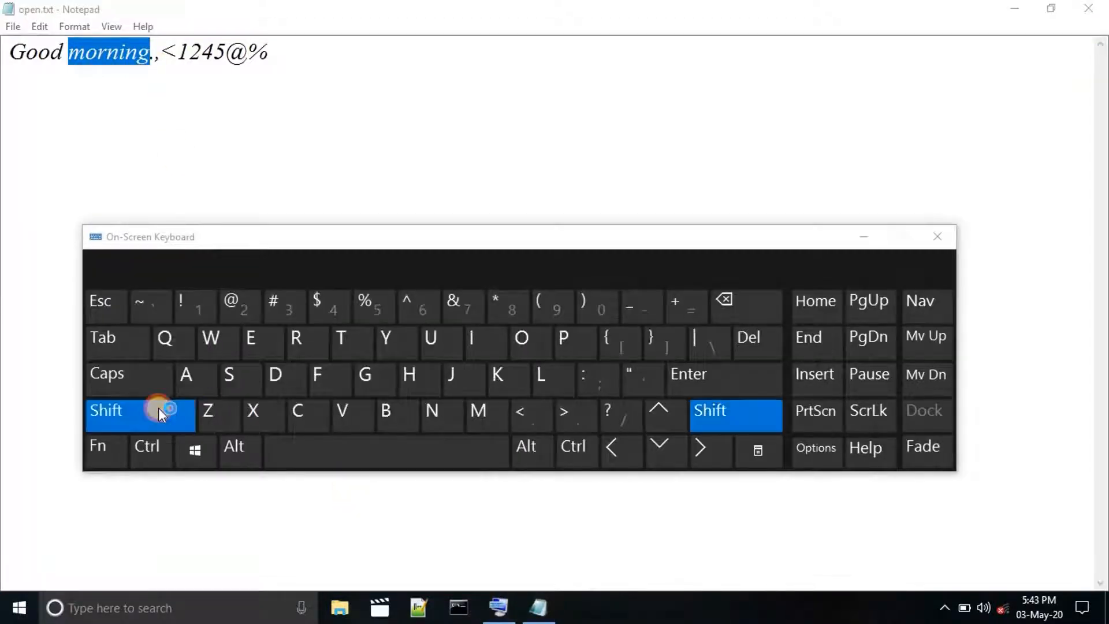
{"action": "left_click", "coordinate": [700, 456]}
{"action": "left_click", "coordinate": [298, 60]}
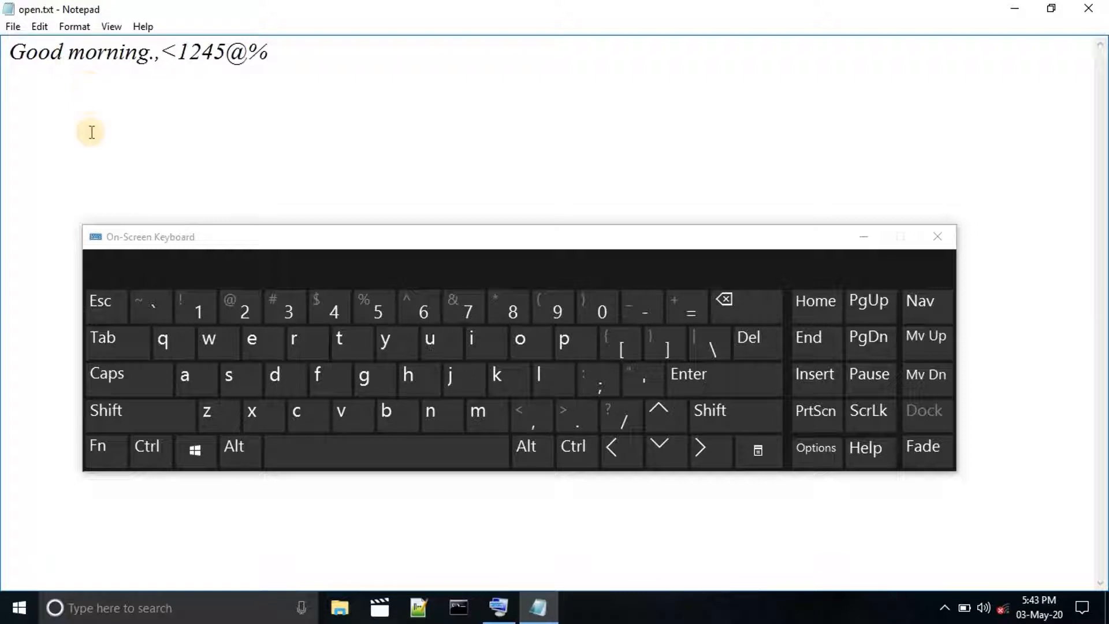
Select the letters "mo" of "morning" by extending the selection forward one character at a time with the On-Screen Keyboard.
{"action": "left_click", "coordinate": [126, 411]}
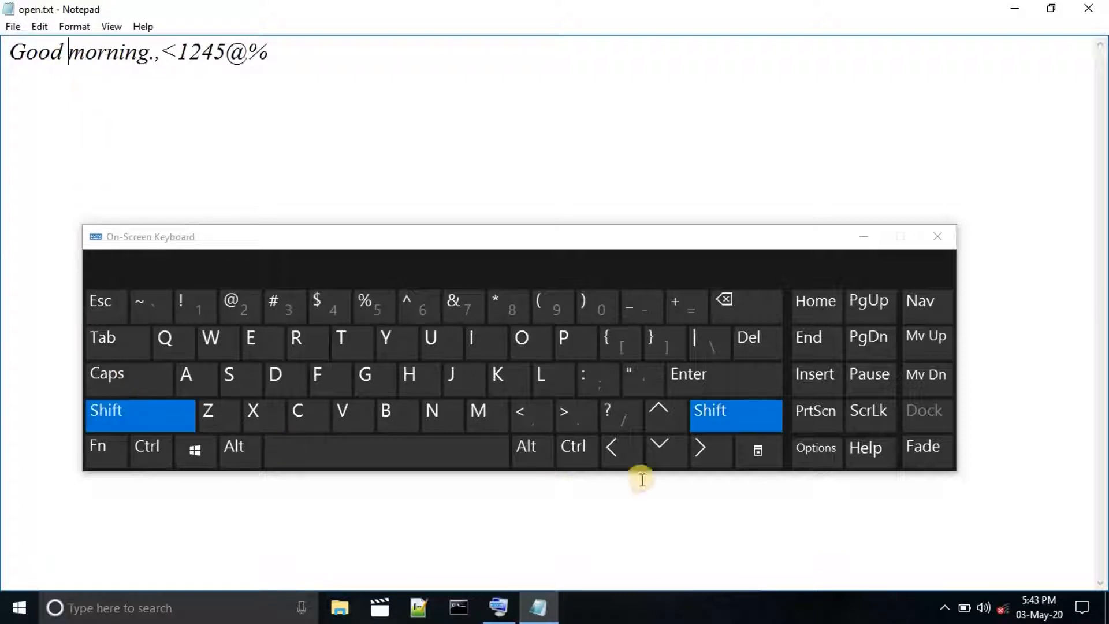
{"action": "left_click", "coordinate": [720, 444]}
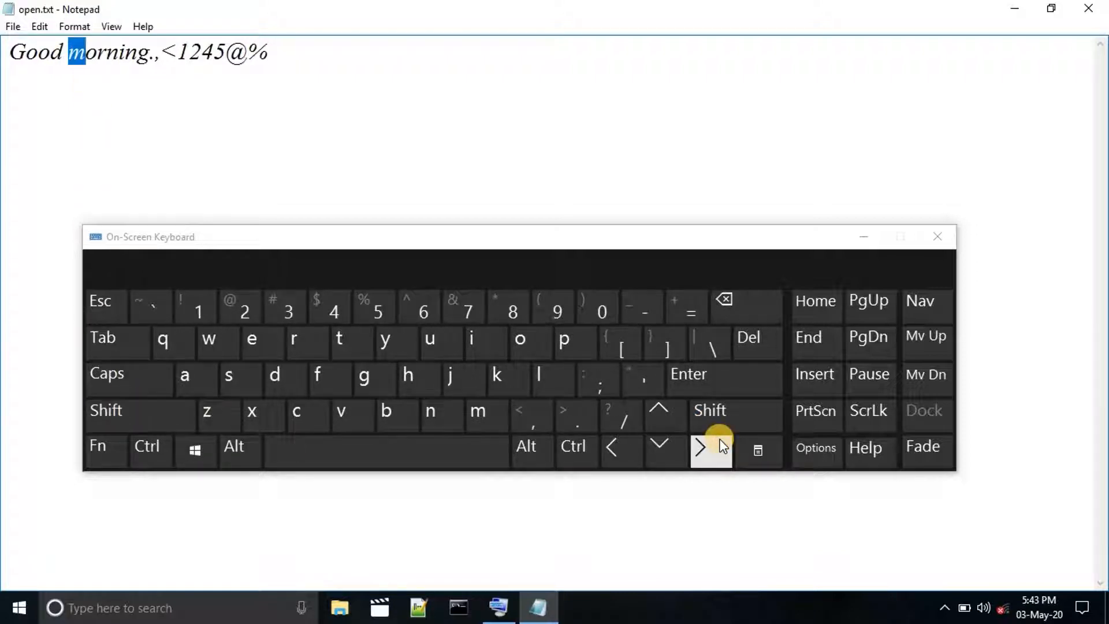
{"action": "left_click", "coordinate": [702, 425]}
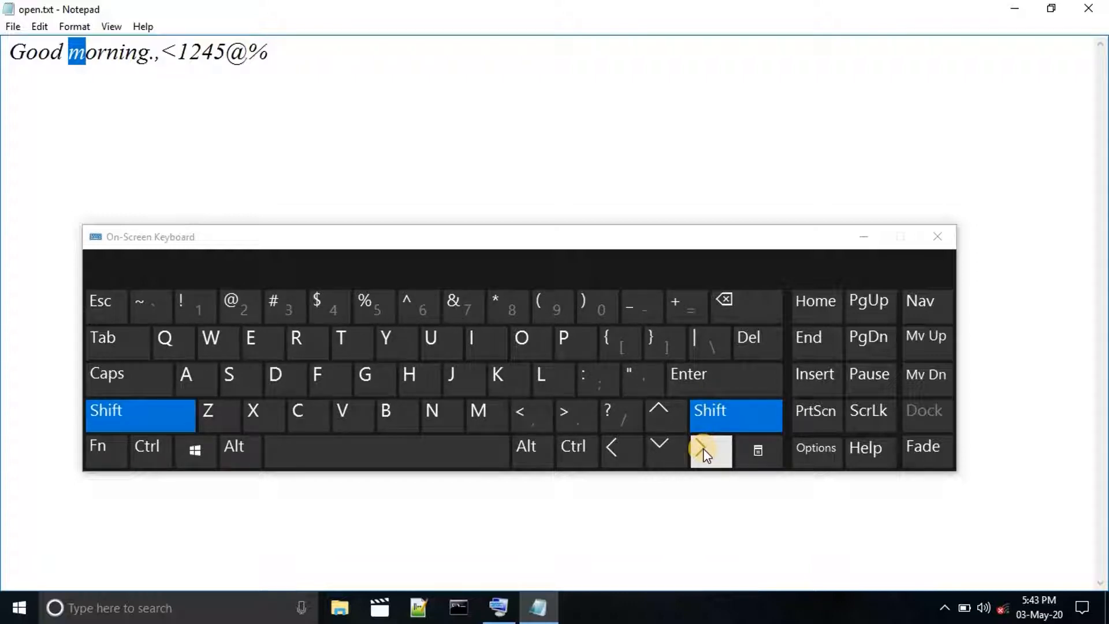
{"action": "left_click", "coordinate": [703, 448]}
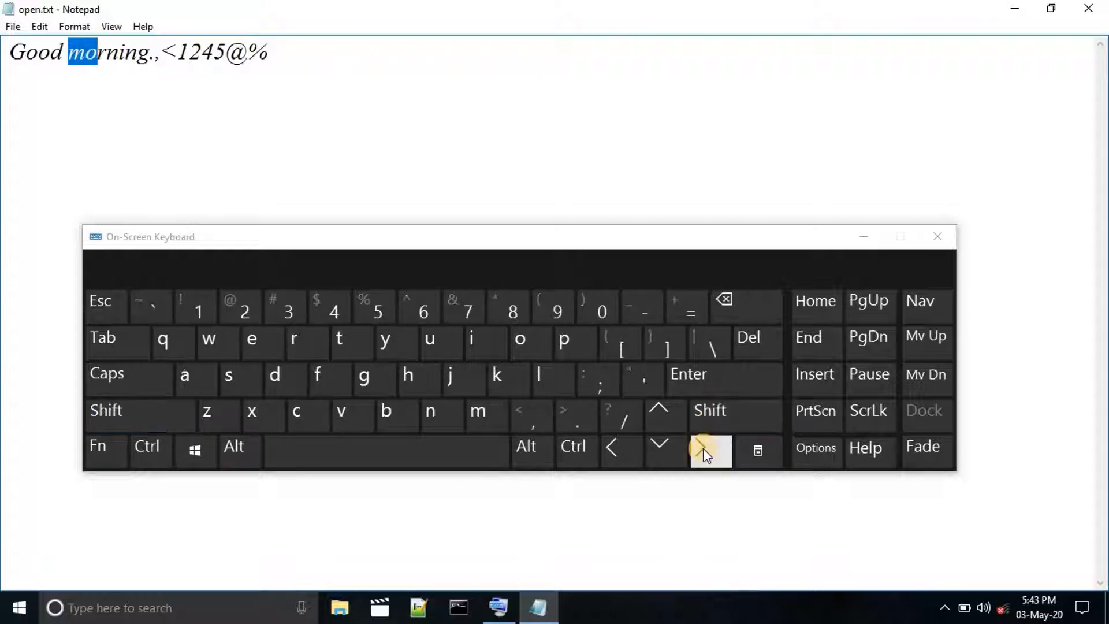
Select the letters "ni" inside "morning" backward one character at a time from after the "i", and clear the selection.
{"action": "left_click", "coordinate": [130, 61]}
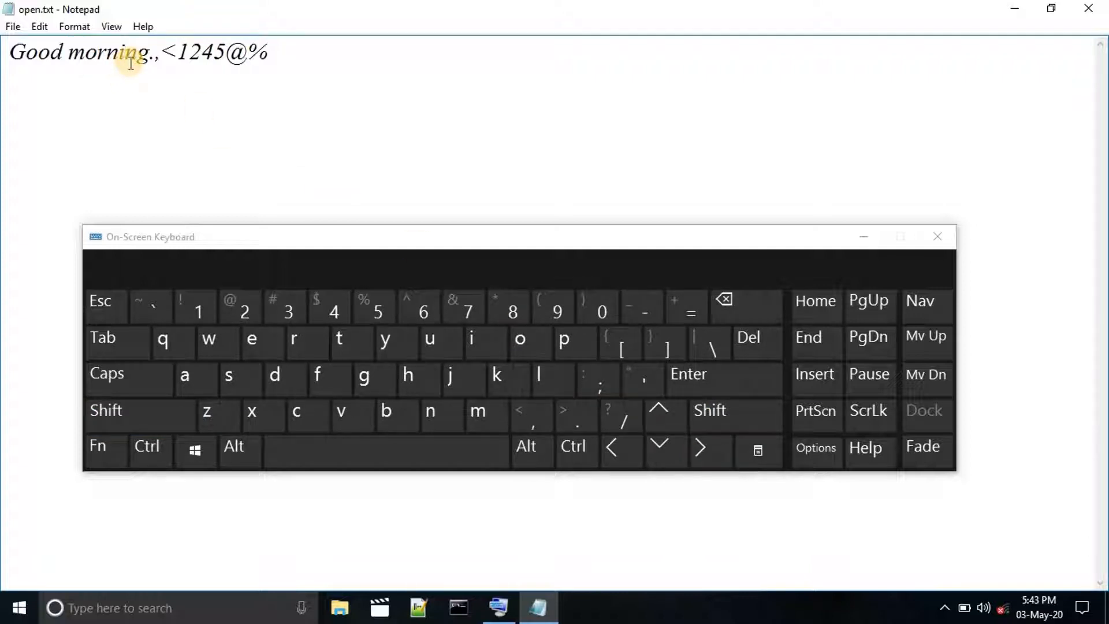
{"action": "left_click", "coordinate": [693, 415]}
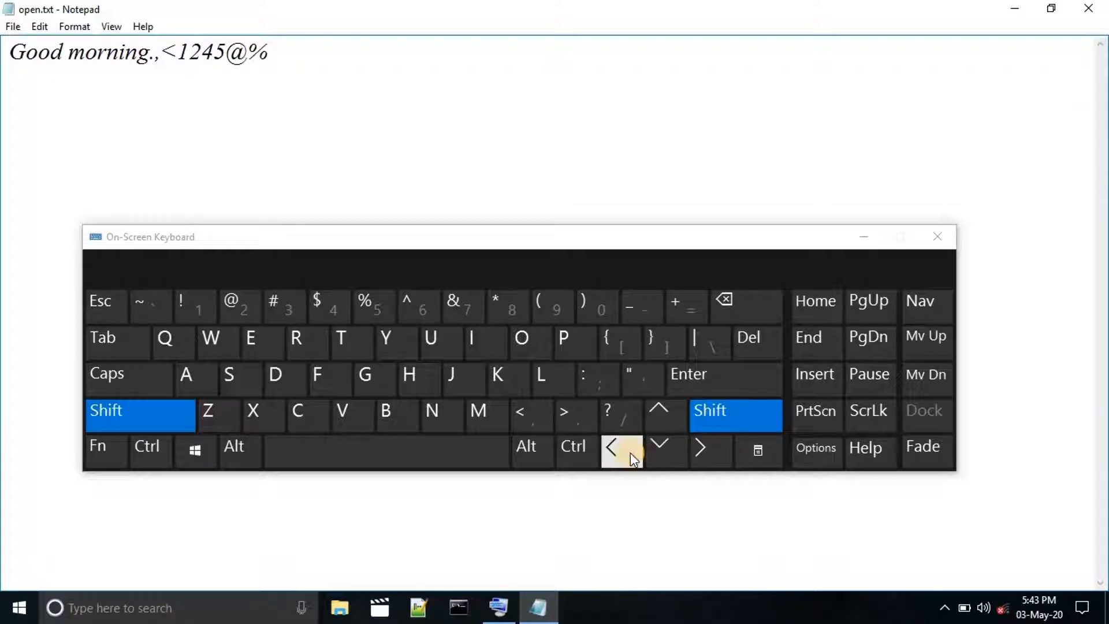
{"action": "left_click", "coordinate": [630, 453]}
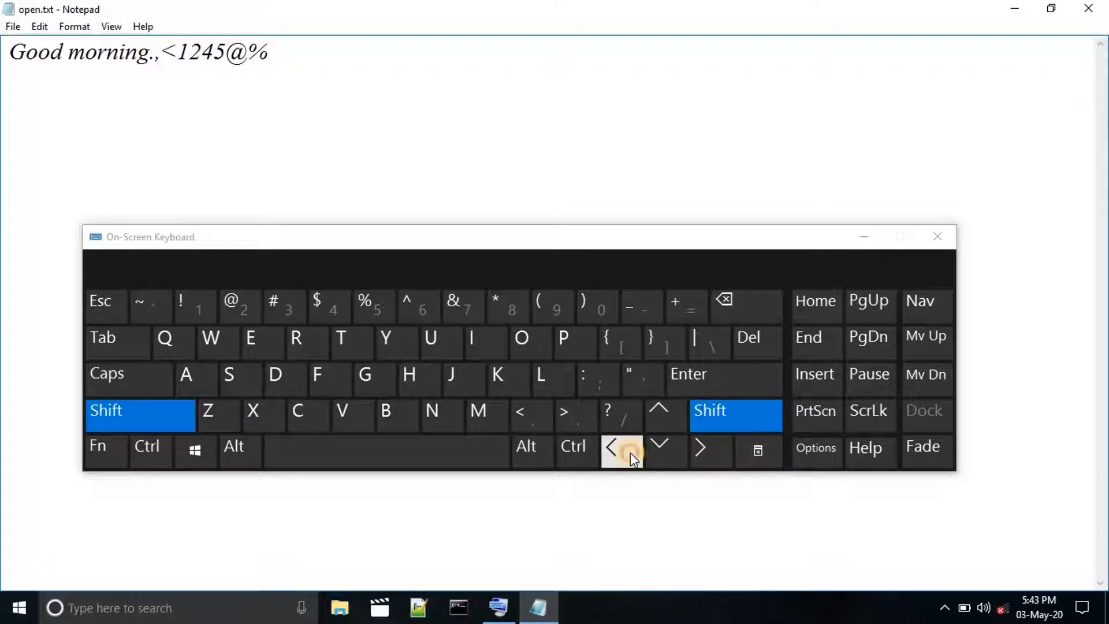
{"action": "left_click", "coordinate": [729, 424]}
{"action": "left_click", "coordinate": [627, 447]}
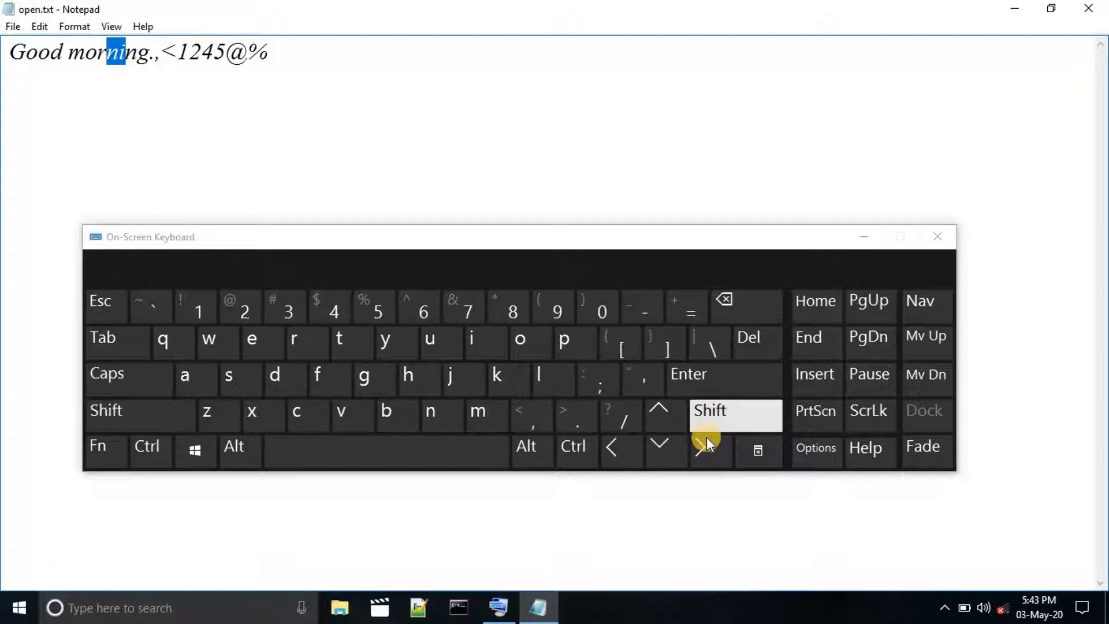
{"action": "left_click", "coordinate": [435, 127]}
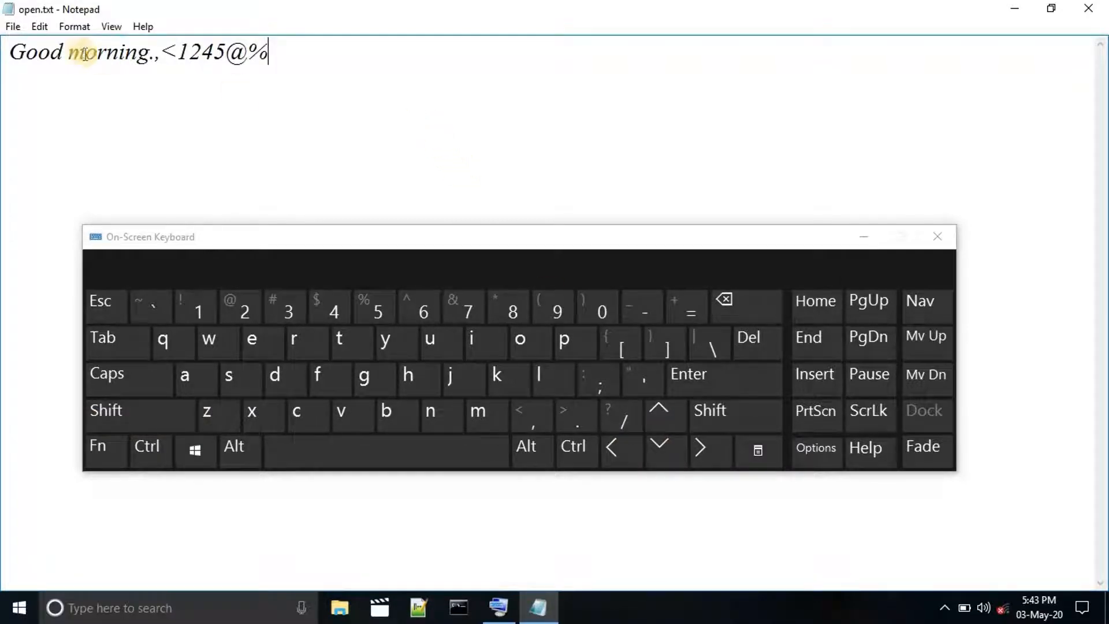
{"action": "left_click", "coordinate": [41, 24]}
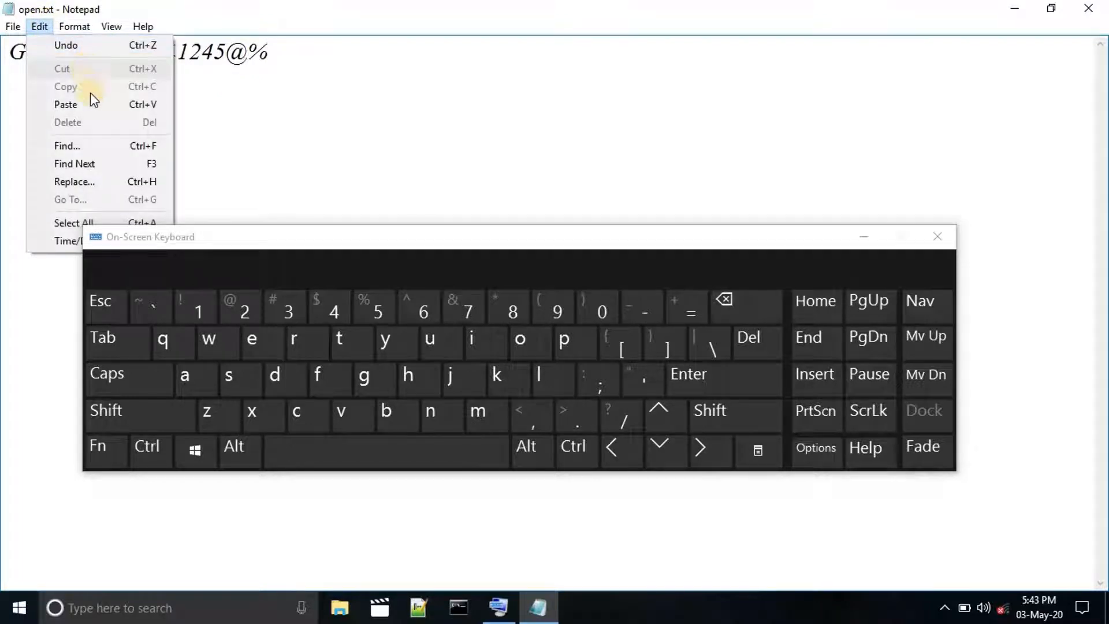
{"action": "left_click", "coordinate": [182, 106]}
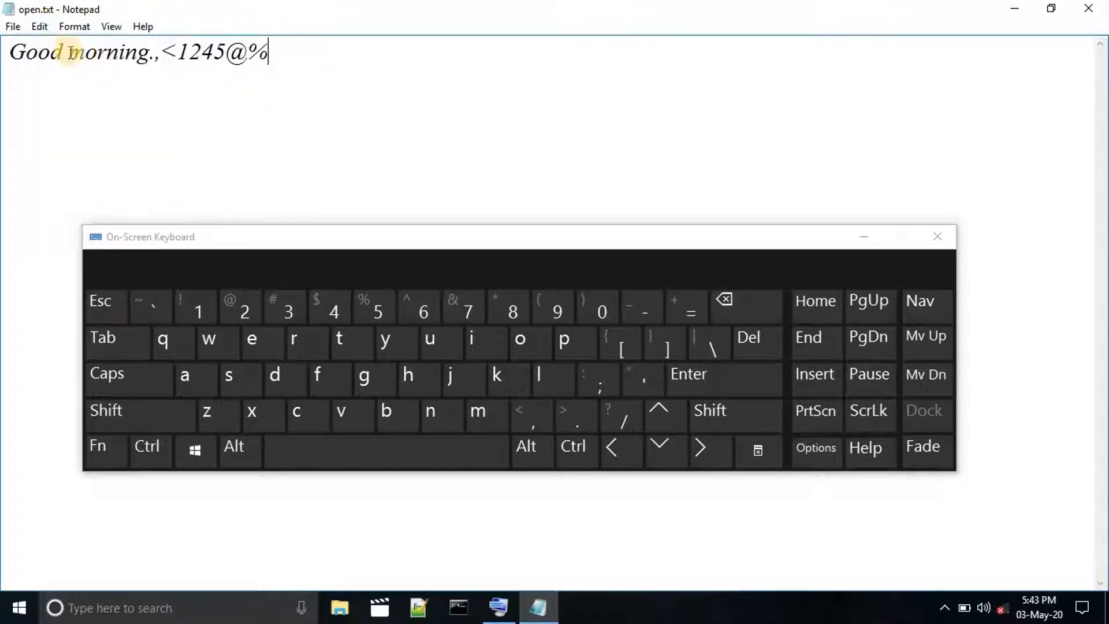
Select the word "morning", minimize the On-Screen Keyboard and review which editing commands are available for the selected text.
{"action": "left_click_drag", "start_coordinate": [69, 53], "coordinate": [149, 58]}
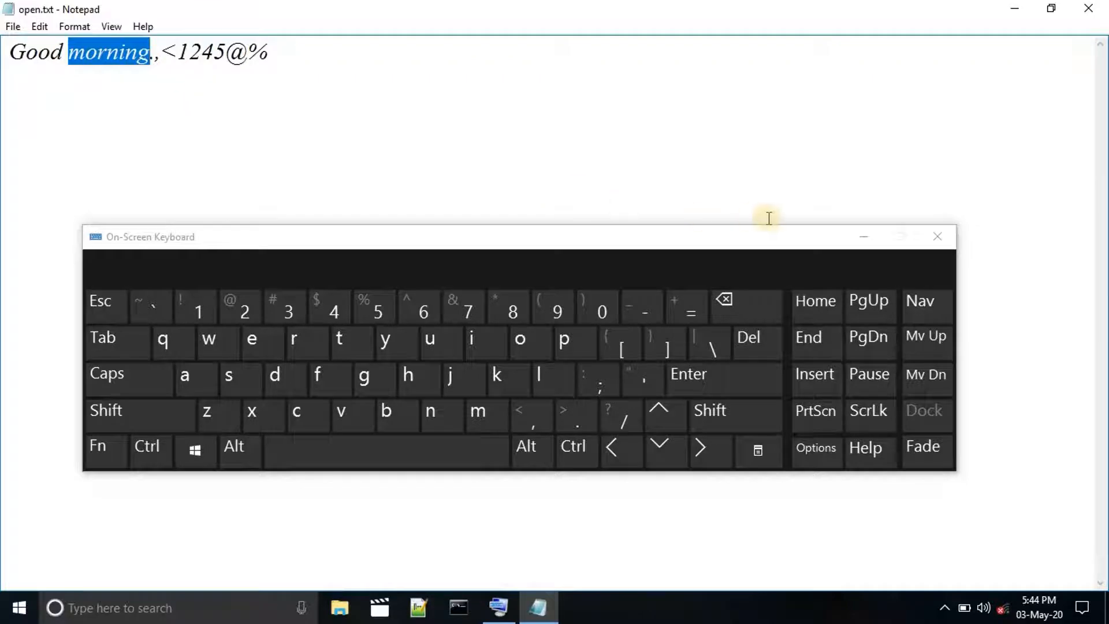
{"action": "left_click", "coordinate": [854, 239]}
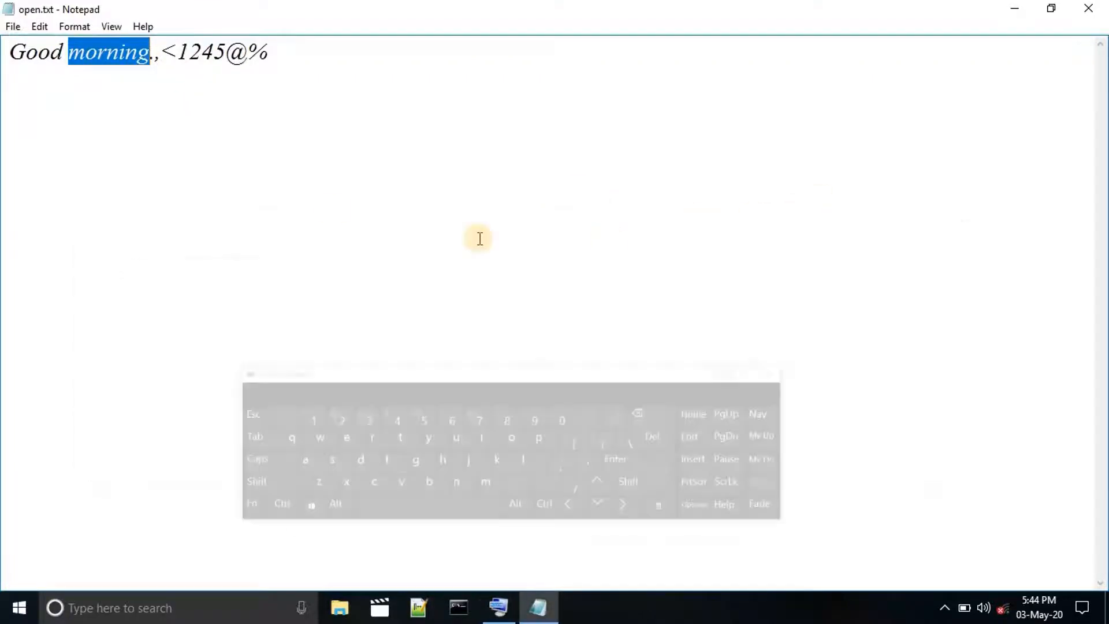
{"action": "left_click", "coordinate": [39, 27]}
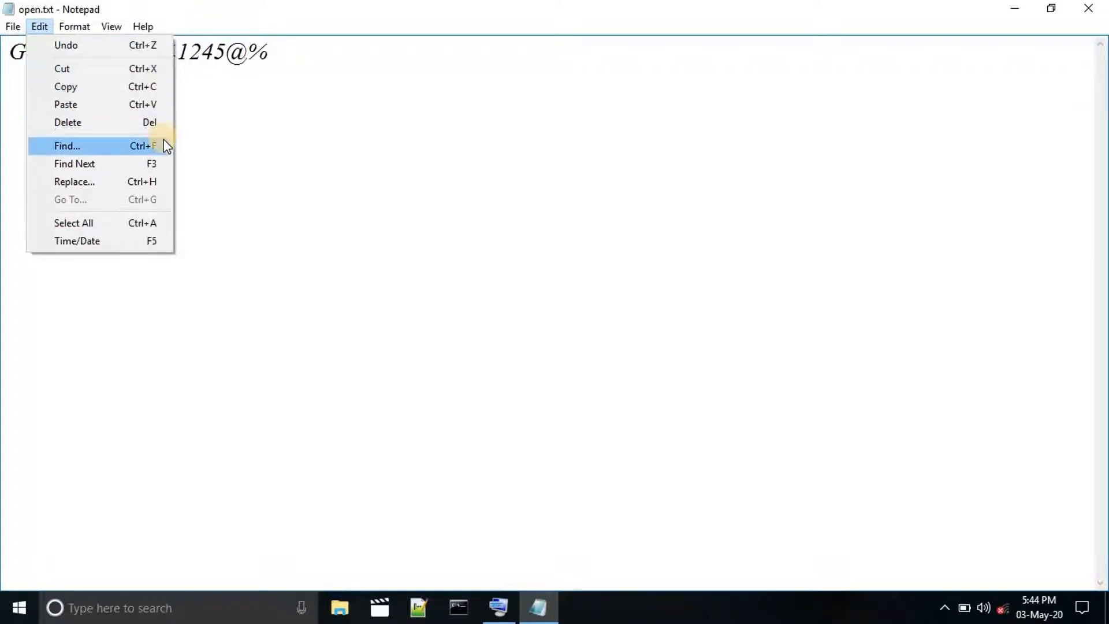
{"action": "left_click", "coordinate": [227, 94]}
Cut the text "morning." from after "Good" and paste it at the end of the line, after "%".
{"action": "left_click_drag", "start_coordinate": [71, 52], "coordinate": [158, 58]}
{"action": "key", "text": "ctrl+c"}
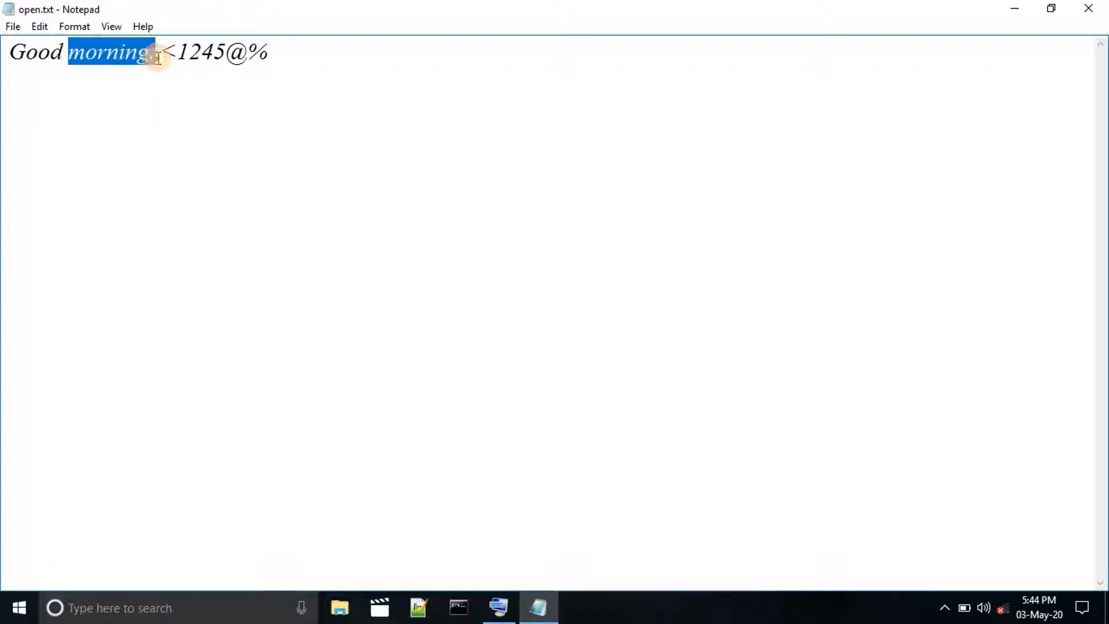
{"action": "left_click", "coordinate": [40, 27]}
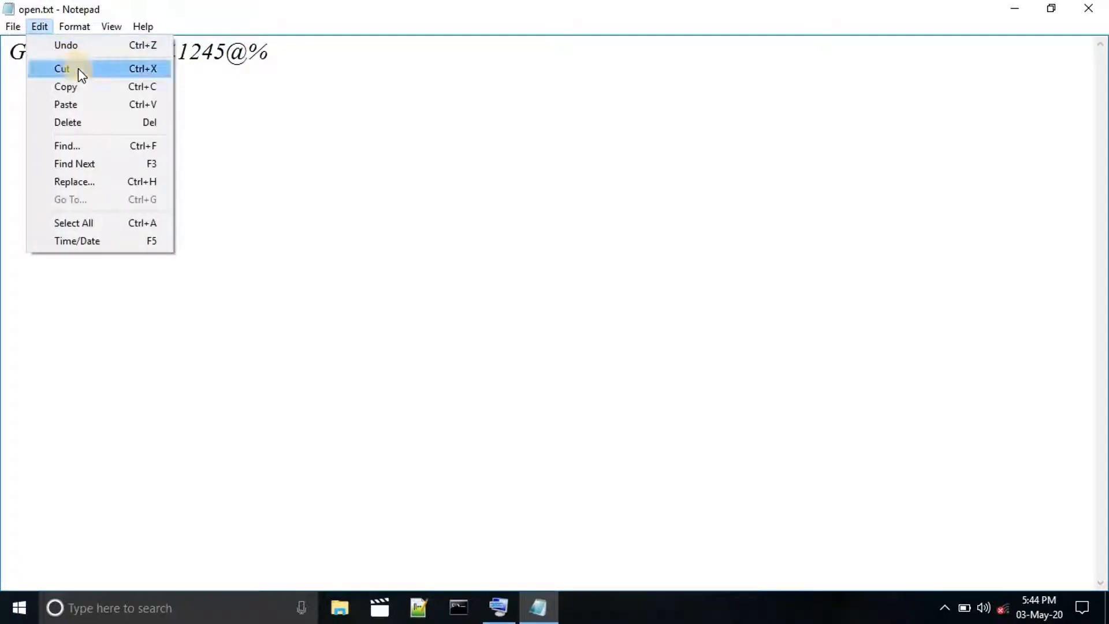
{"action": "left_click", "coordinate": [78, 68]}
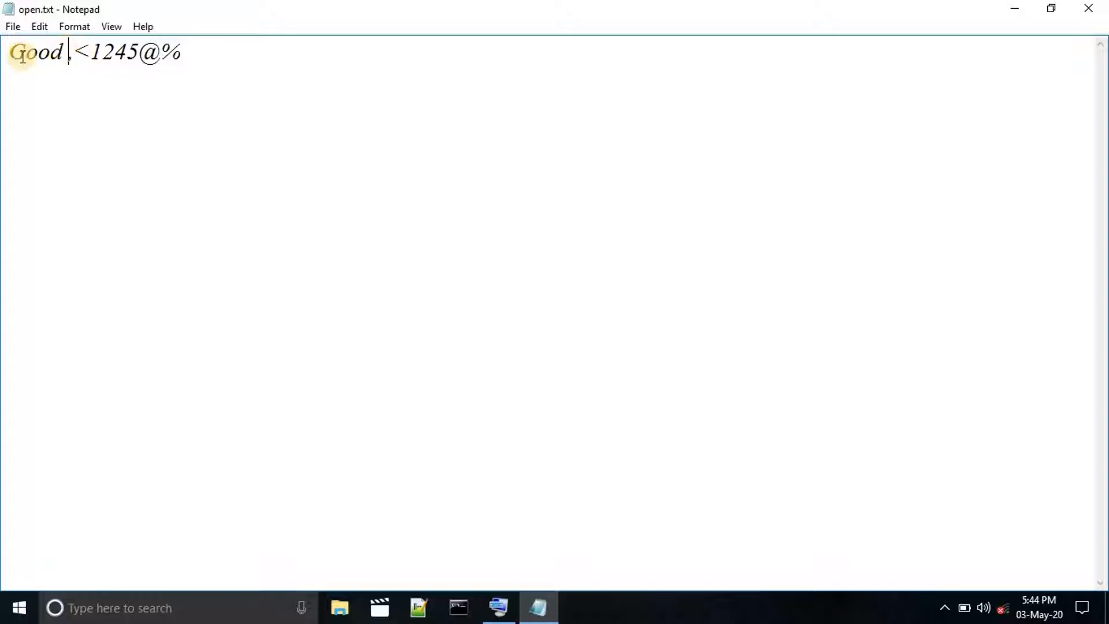
{"action": "left_click", "coordinate": [185, 56]}
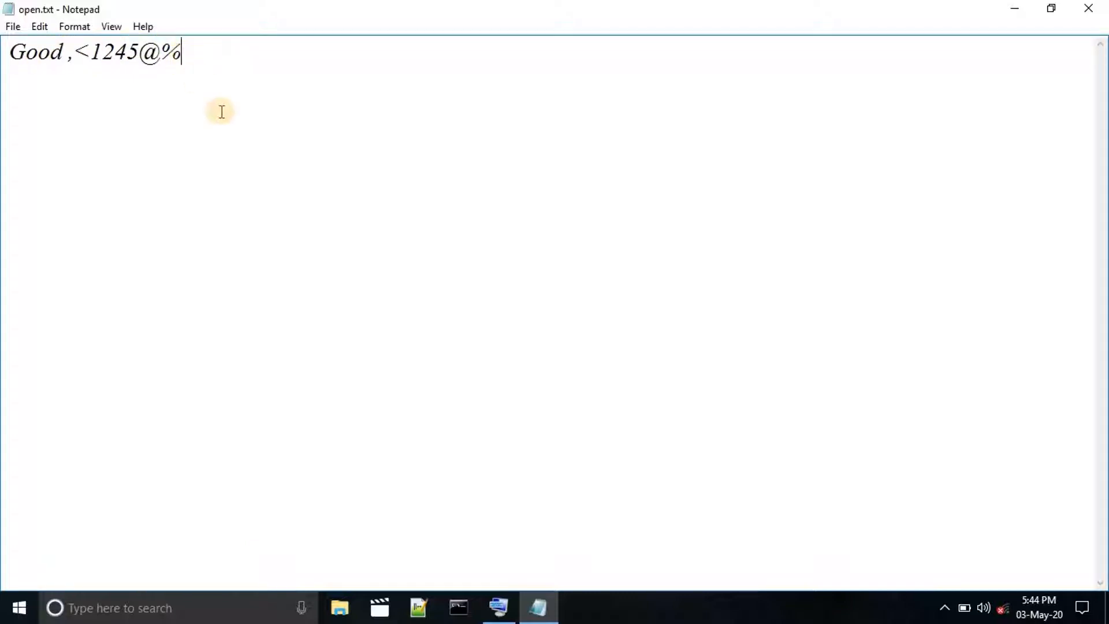
{"action": "left_click", "coordinate": [40, 27]}
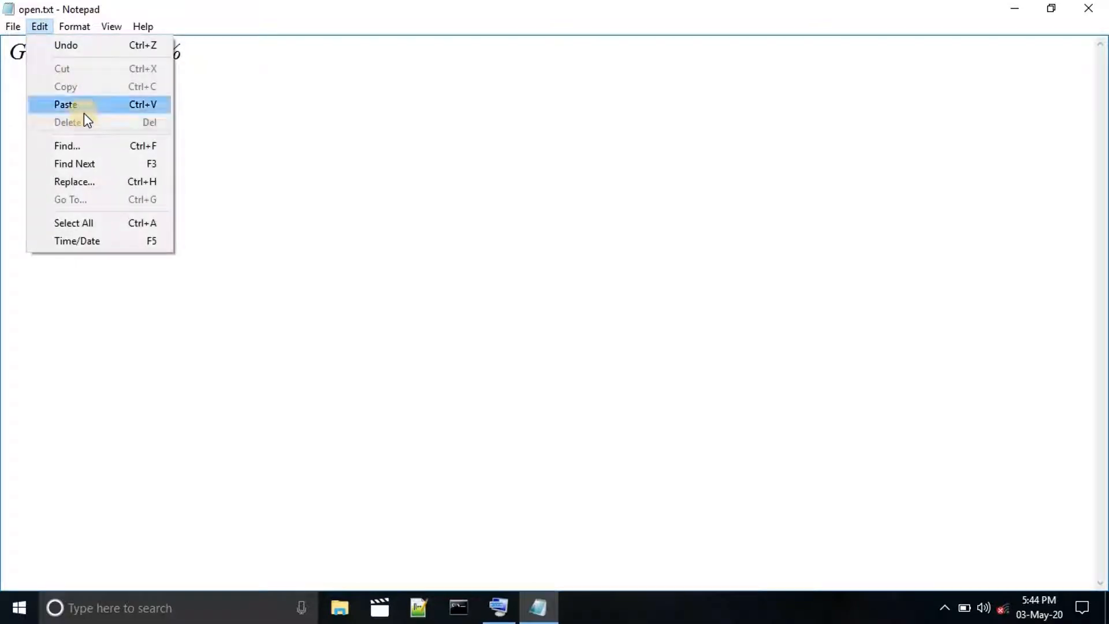
{"action": "left_click", "coordinate": [89, 106]}
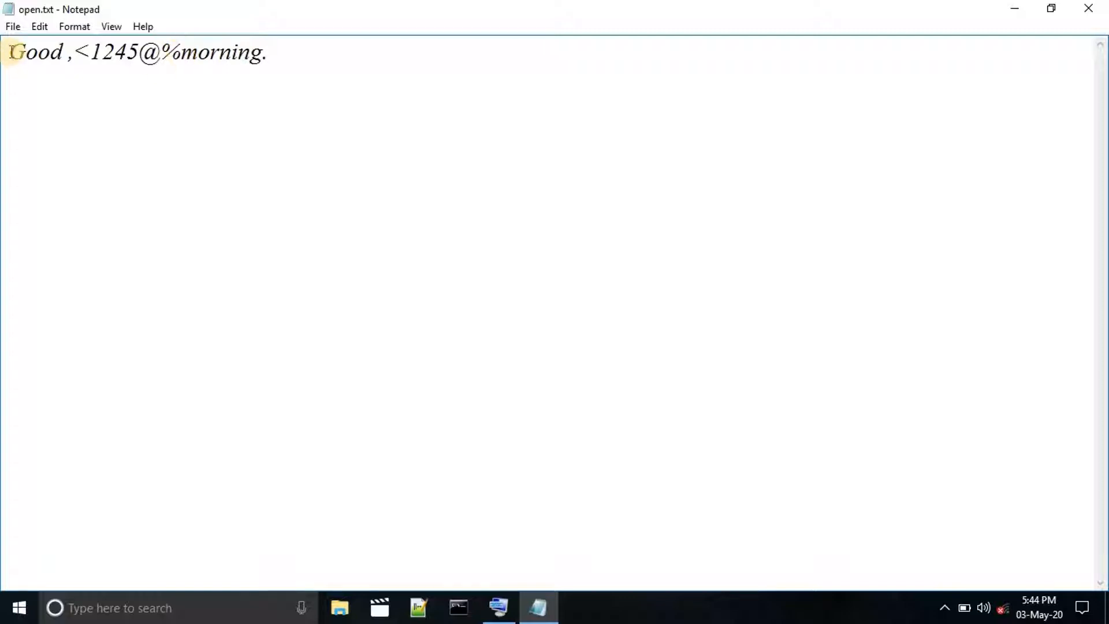
Cut the word "Good" from the start of the line and paste it at the end, after "morning.".
{"action": "left_click_drag", "start_coordinate": [10, 51], "coordinate": [64, 56]}
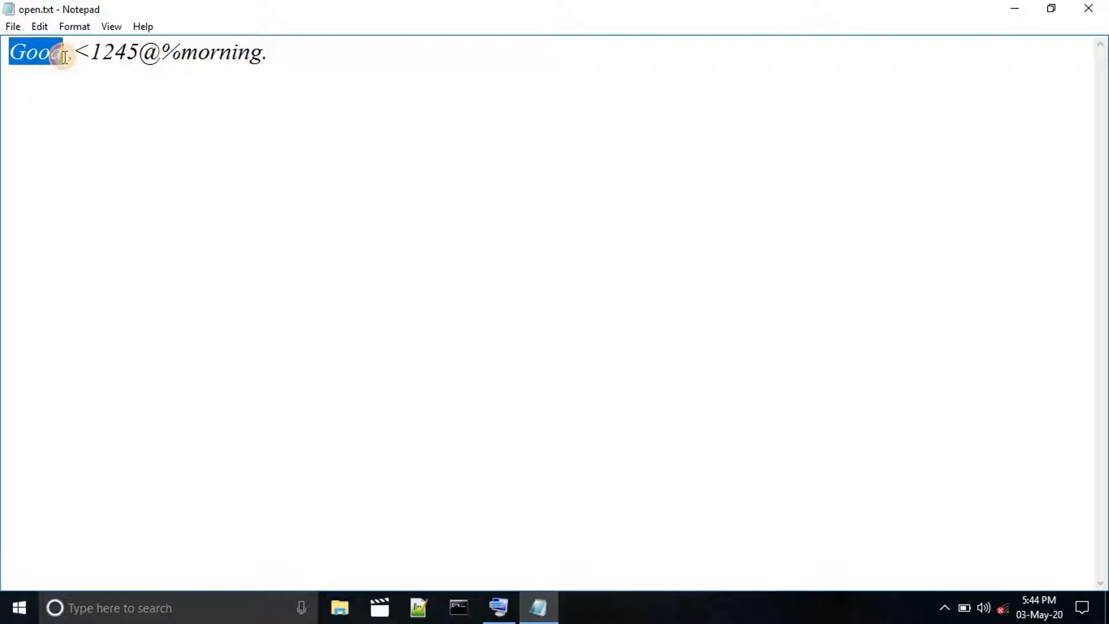
{"action": "left_click", "coordinate": [33, 26]}
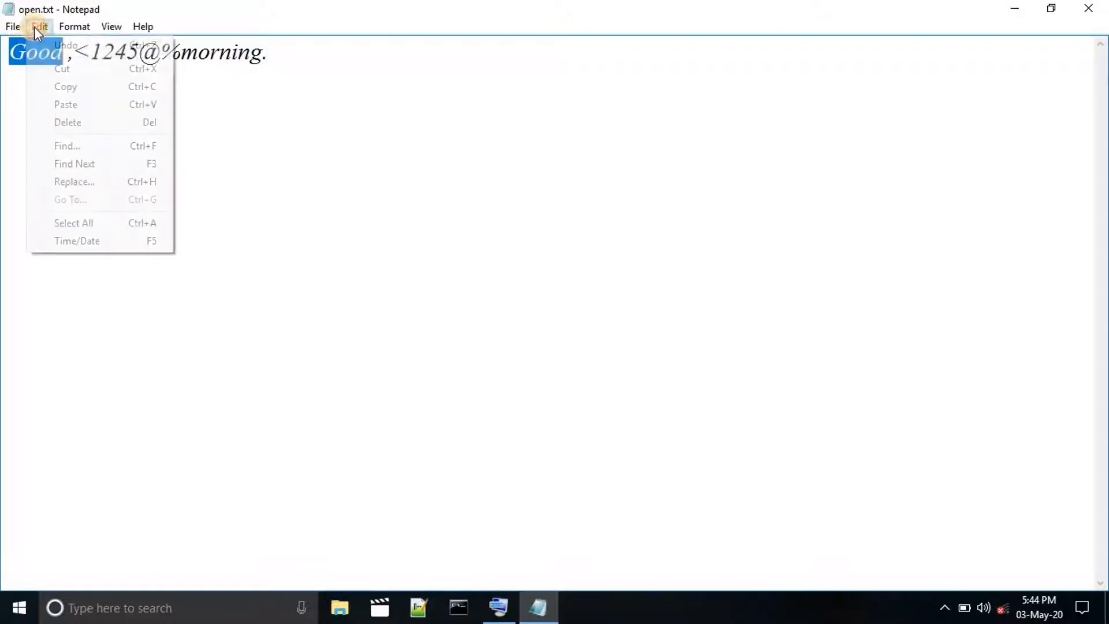
{"action": "left_click", "coordinate": [62, 68]}
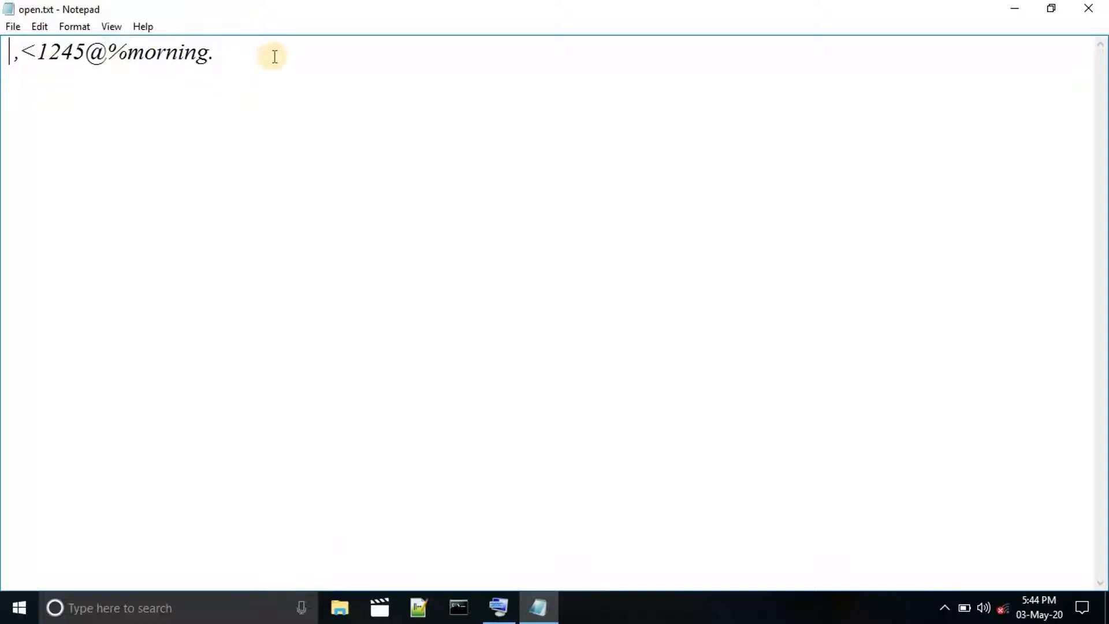
{"action": "left_click", "coordinate": [237, 54]}
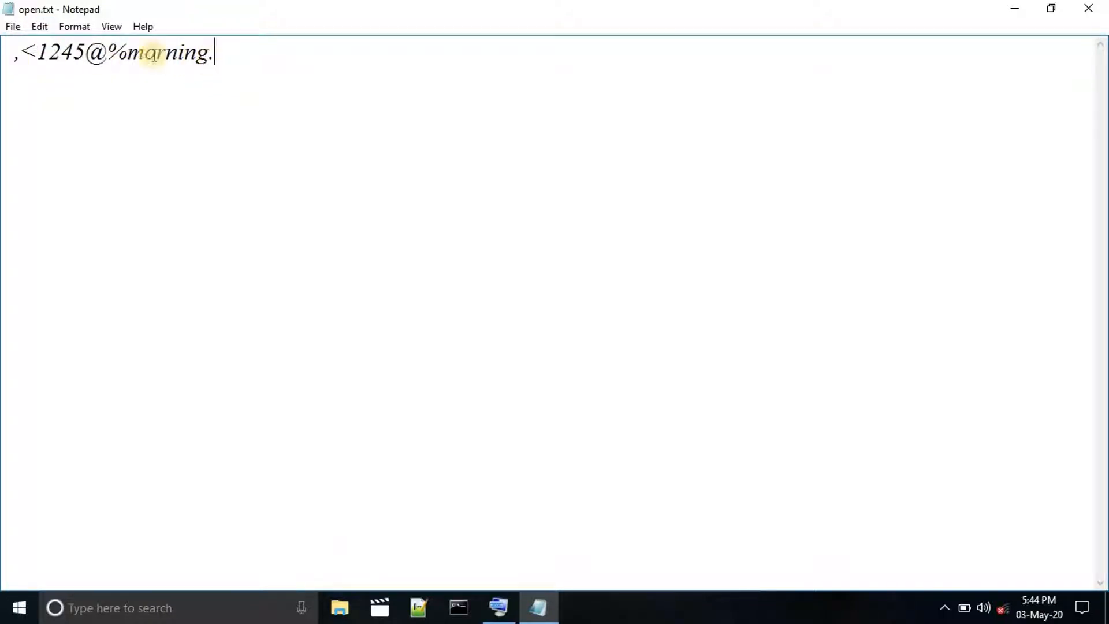
{"action": "left_click", "coordinate": [42, 26]}
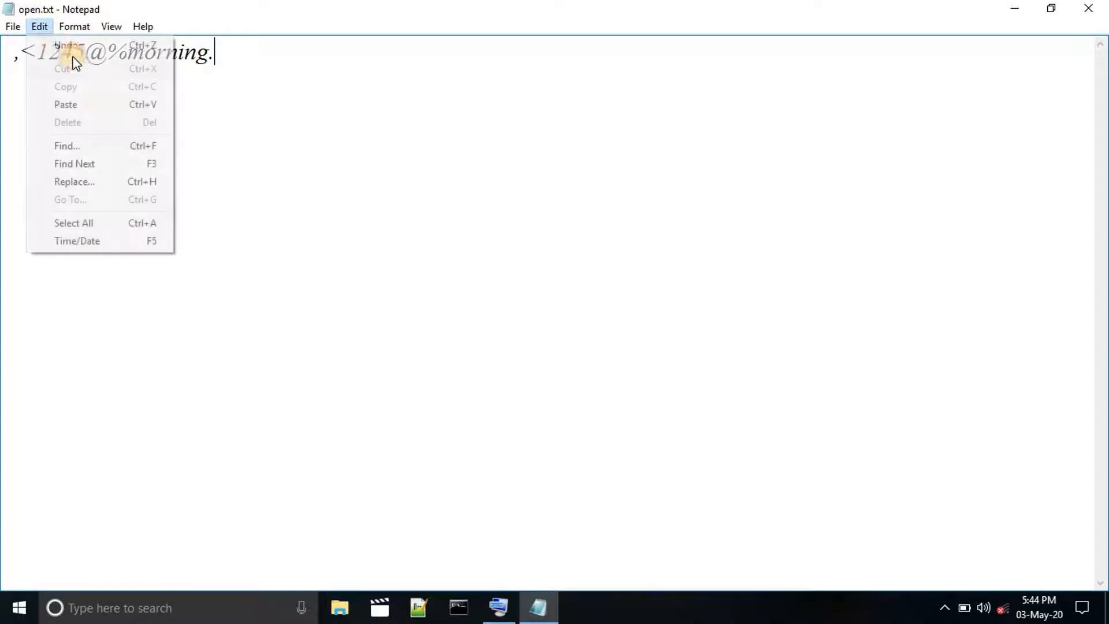
{"action": "left_click", "coordinate": [100, 107]}
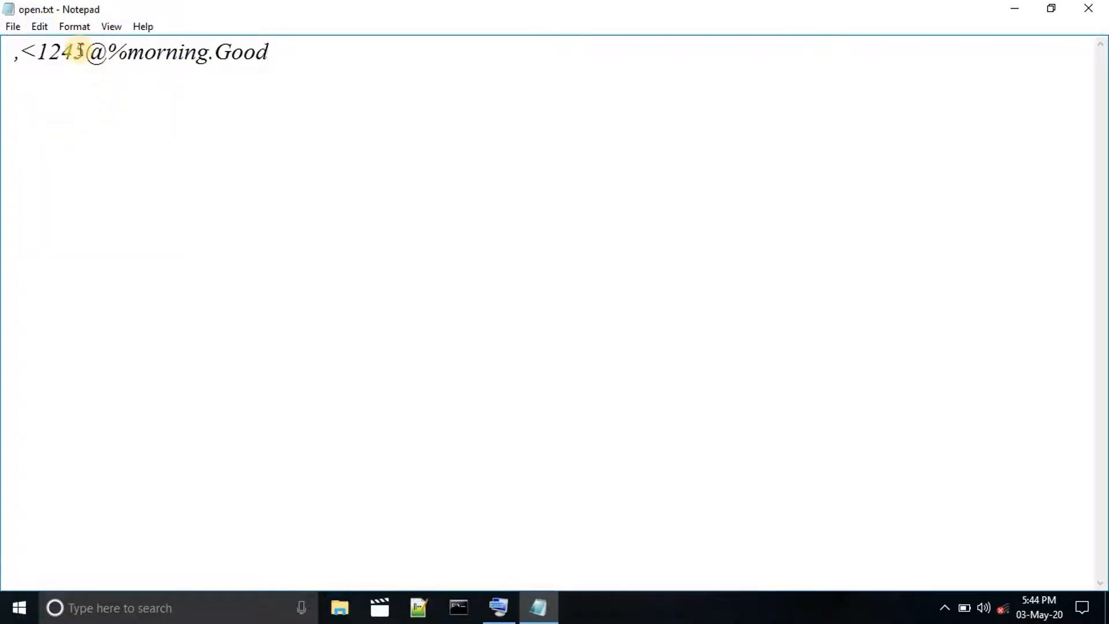
Copy the word "morning" and paste the copy at the end of the line, directly after "Good".
{"action": "left_click", "coordinate": [47, 25]}
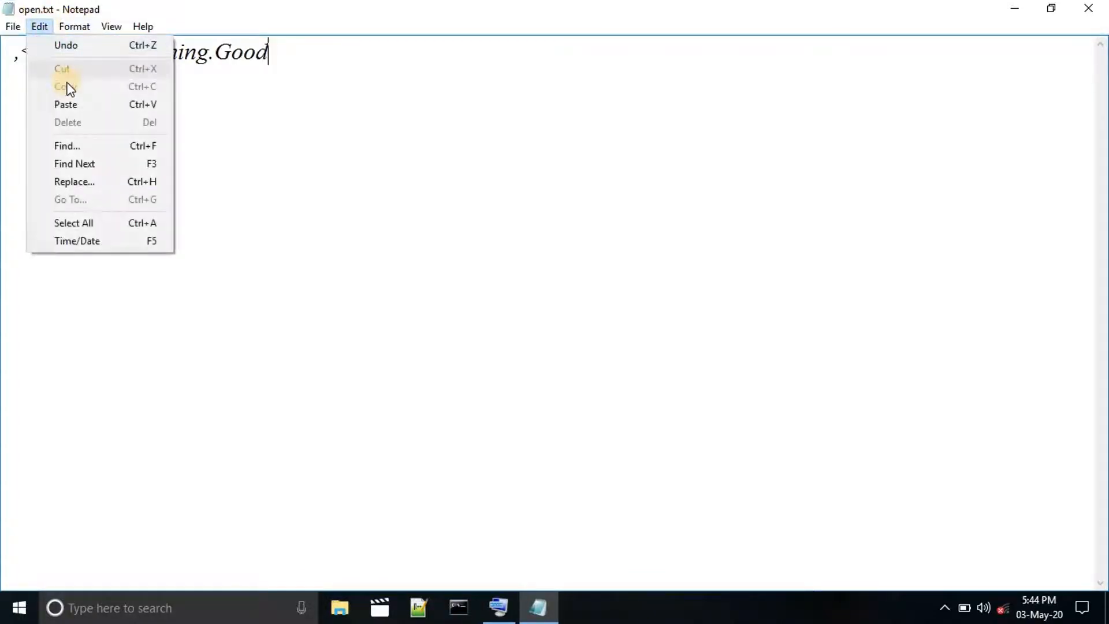
{"action": "left_click", "coordinate": [193, 79]}
{"action": "left_click_drag", "start_coordinate": [134, 56], "coordinate": [211, 55]}
{"action": "left_click", "coordinate": [36, 28]}
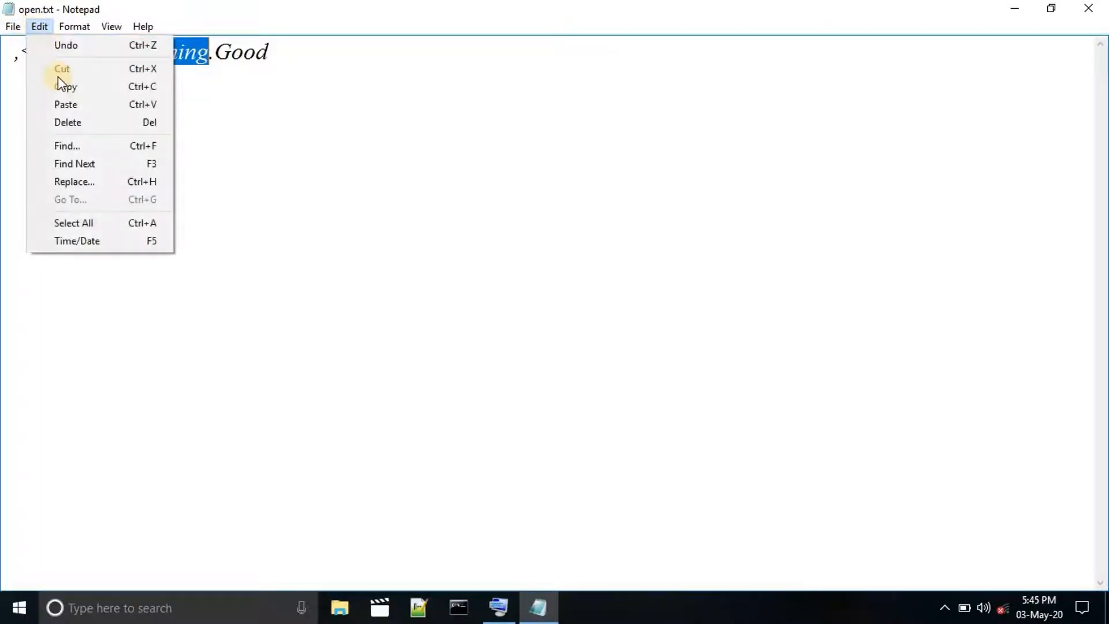
{"action": "left_click", "coordinate": [63, 87]}
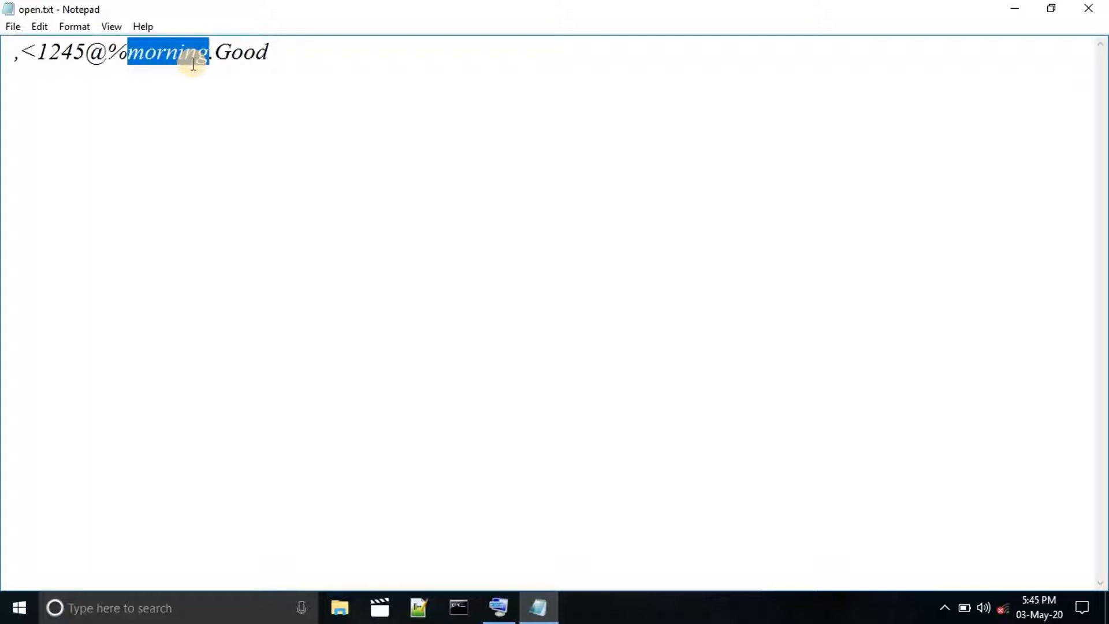
{"action": "left_click", "coordinate": [272, 58]}
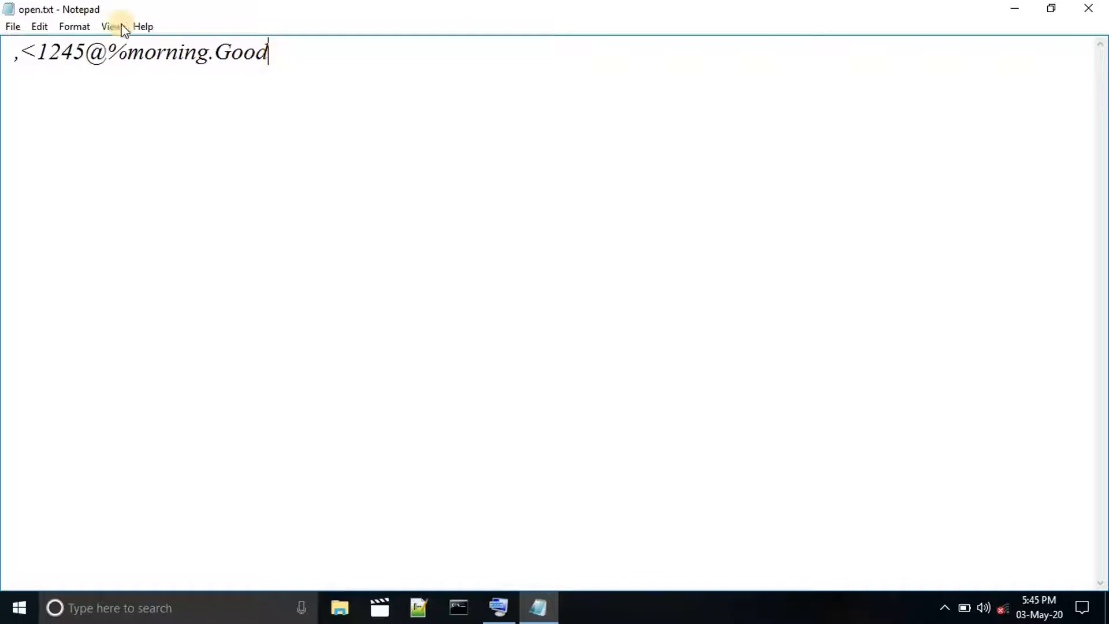
{"action": "left_click", "coordinate": [42, 26]}
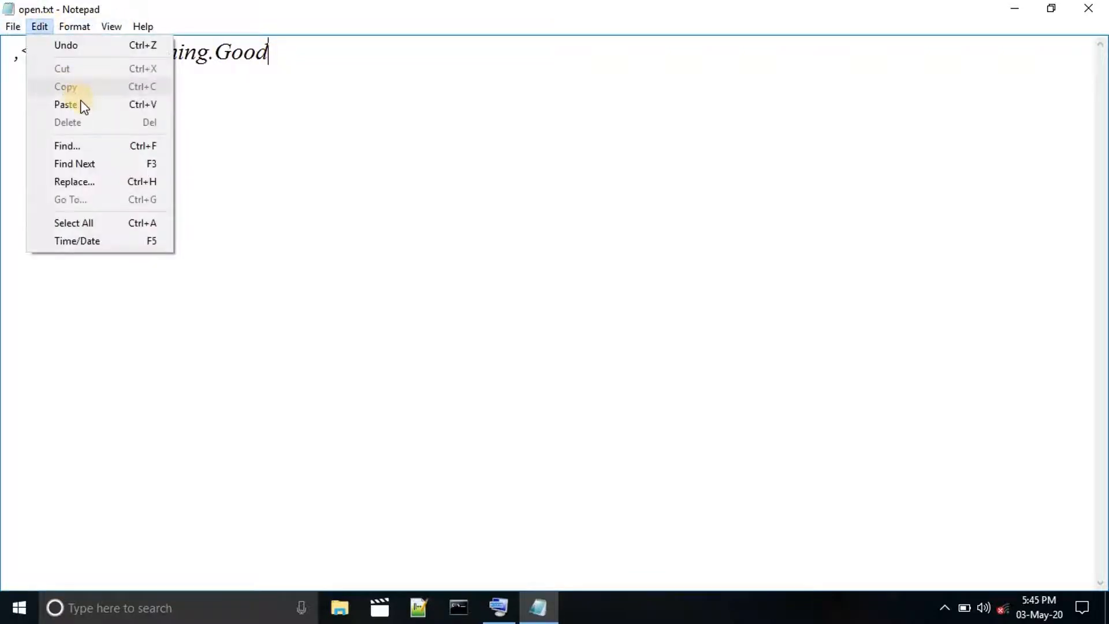
{"action": "left_click", "coordinate": [80, 104]}
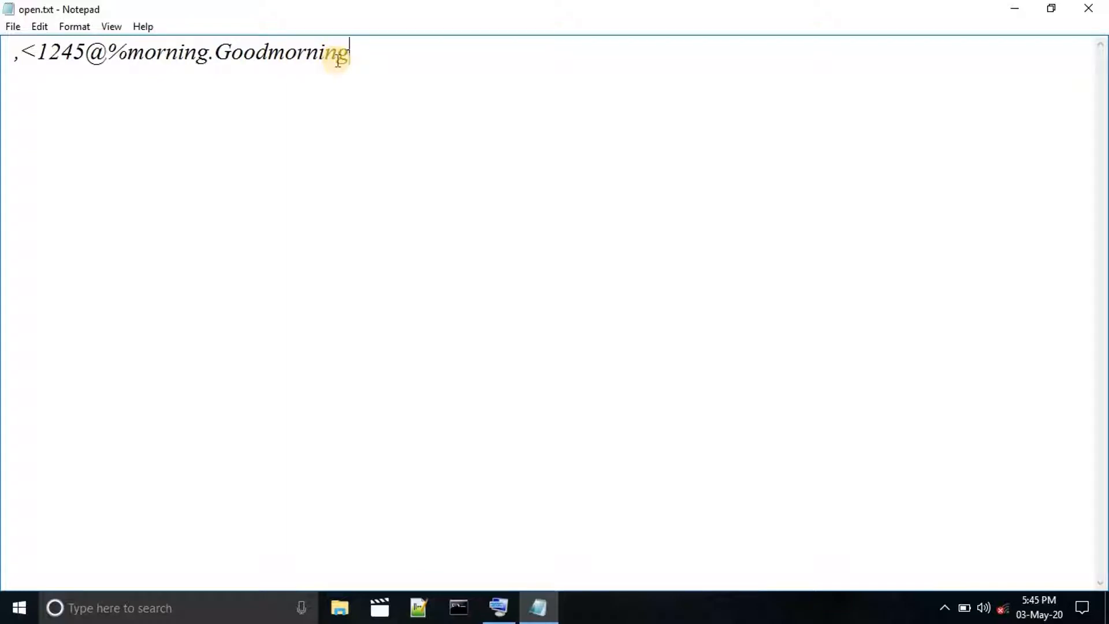
Copy the line's text from the comma to the last "morning" and paste it below, leaving two blank lines between.
{"action": "left_click_drag", "start_coordinate": [12, 58], "coordinate": [37, 58]}
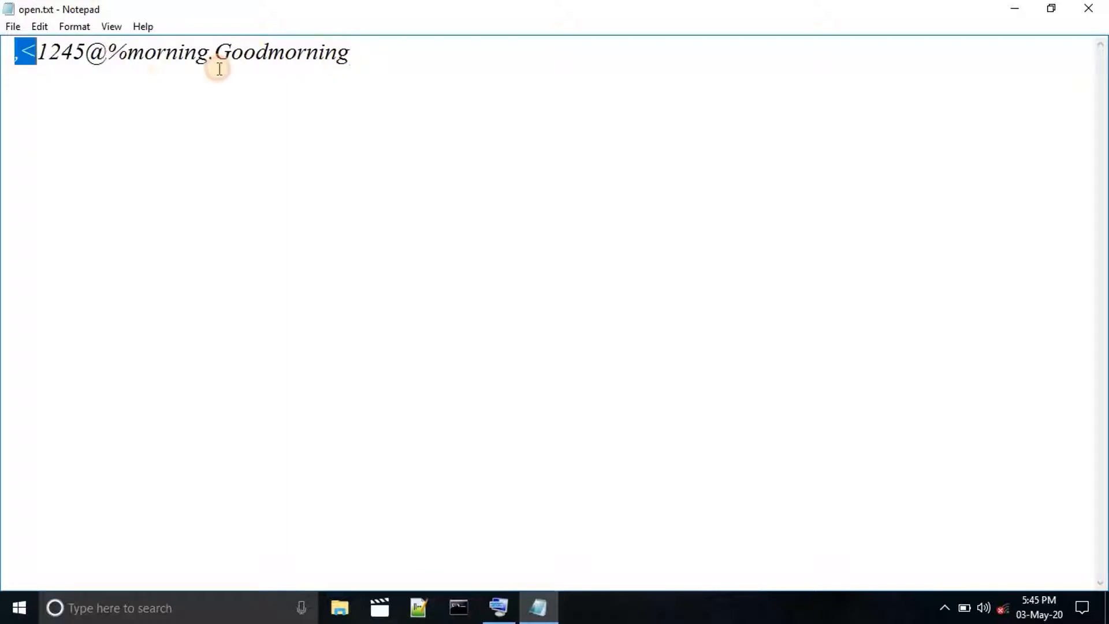
{"action": "left_click_drag", "start_coordinate": [219, 69], "coordinate": [364, 72]}
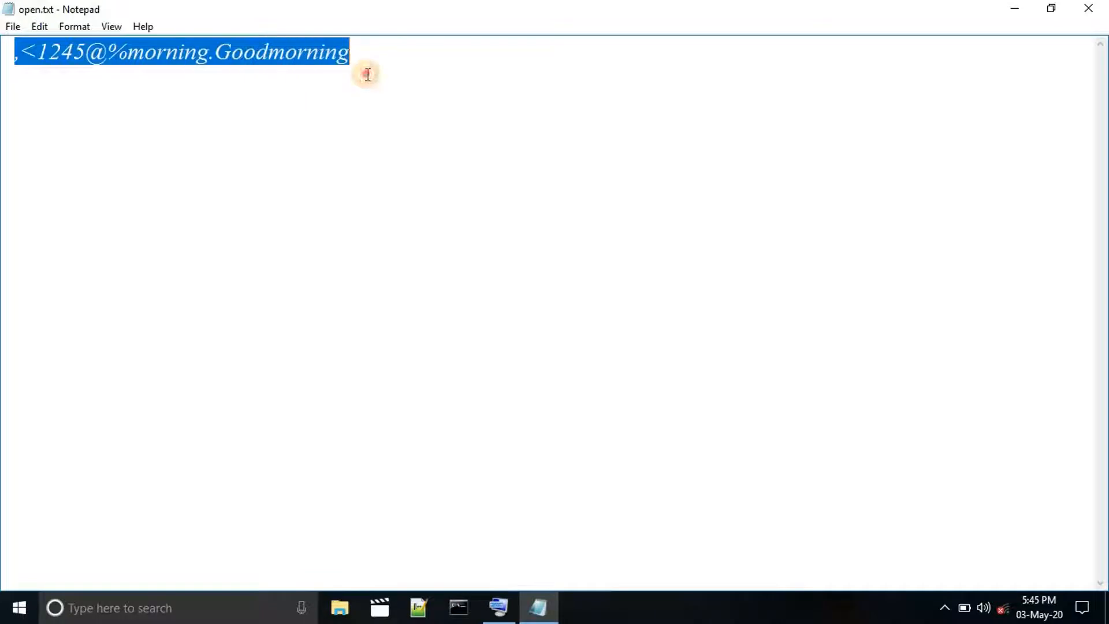
{"action": "left_click", "coordinate": [44, 23]}
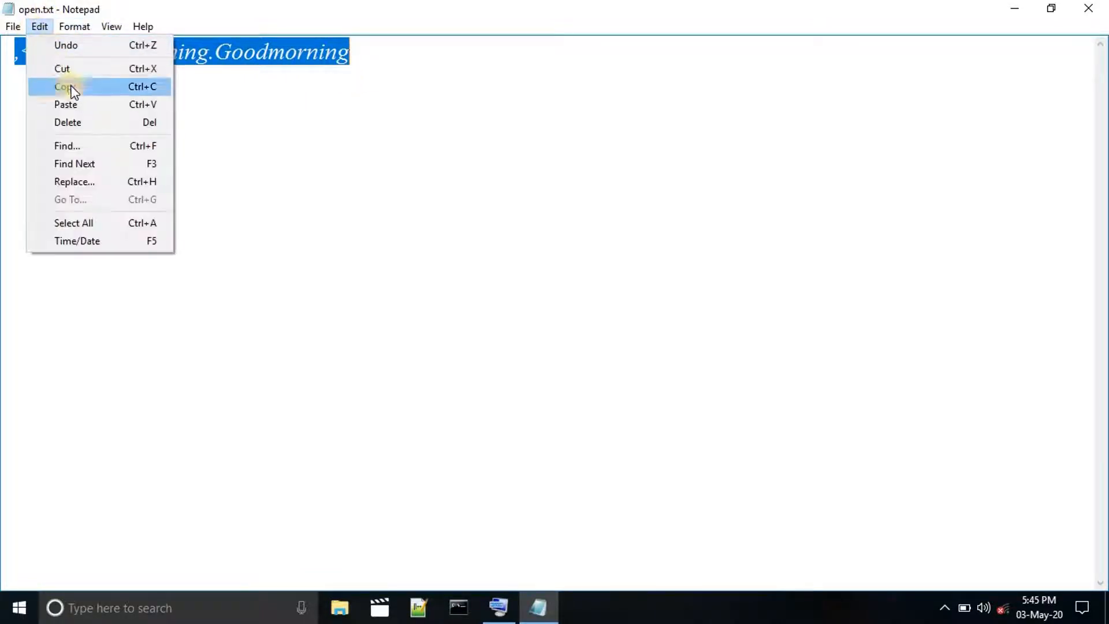
{"action": "left_click", "coordinate": [67, 87]}
{"action": "left_click", "coordinate": [375, 61]}
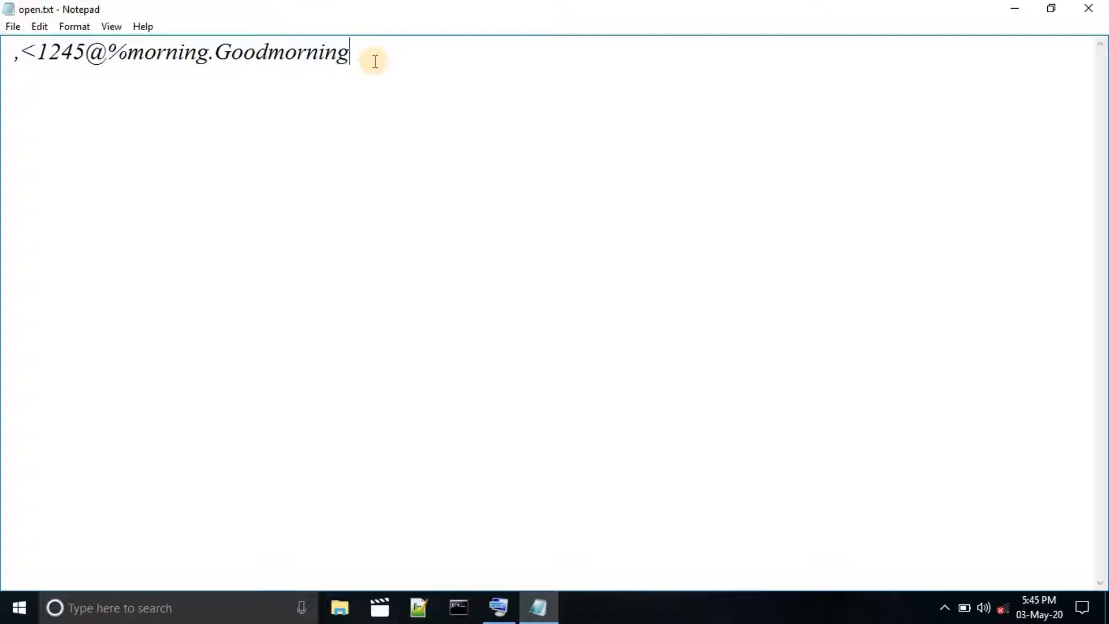
{"action": "left_click", "coordinate": [38, 26]}
{"action": "left_click", "coordinate": [104, 104]}
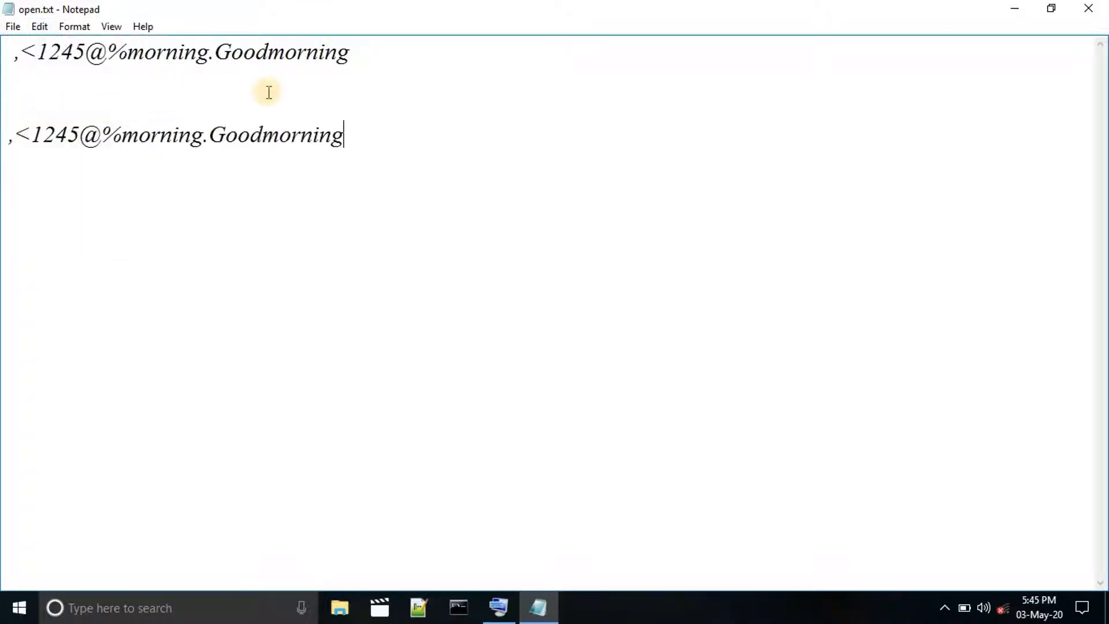
Select the duplicated line and undo the pasted additions that follow "morning." on the first line.
{"action": "left_click", "coordinate": [274, 93]}
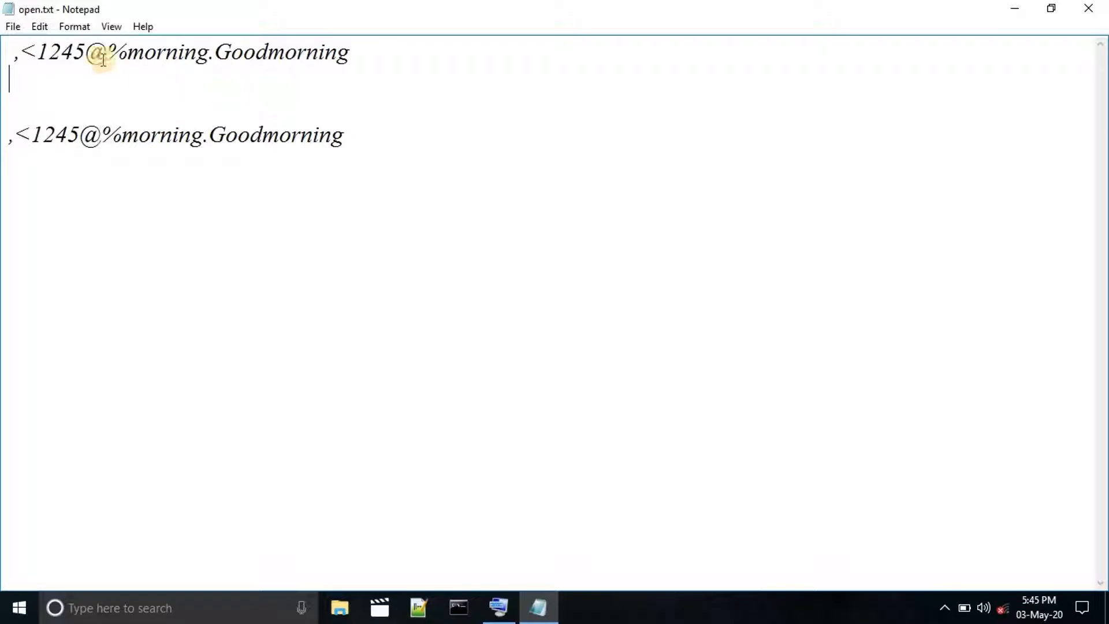
{"action": "left_click", "coordinate": [75, 26]}
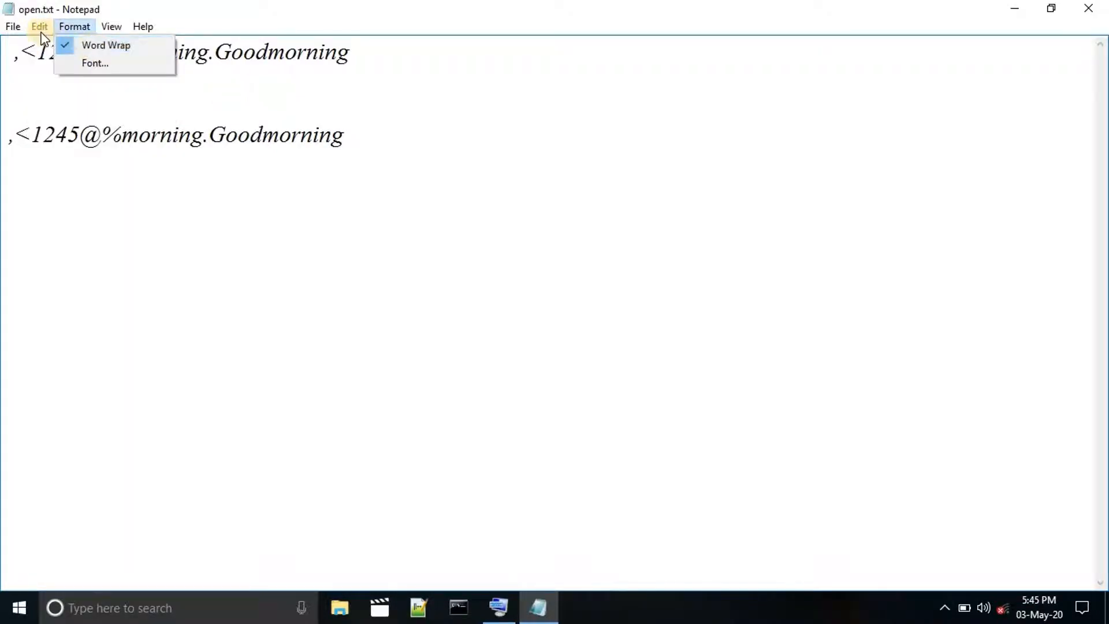
{"action": "mouse_move", "coordinate": [40, 26]}
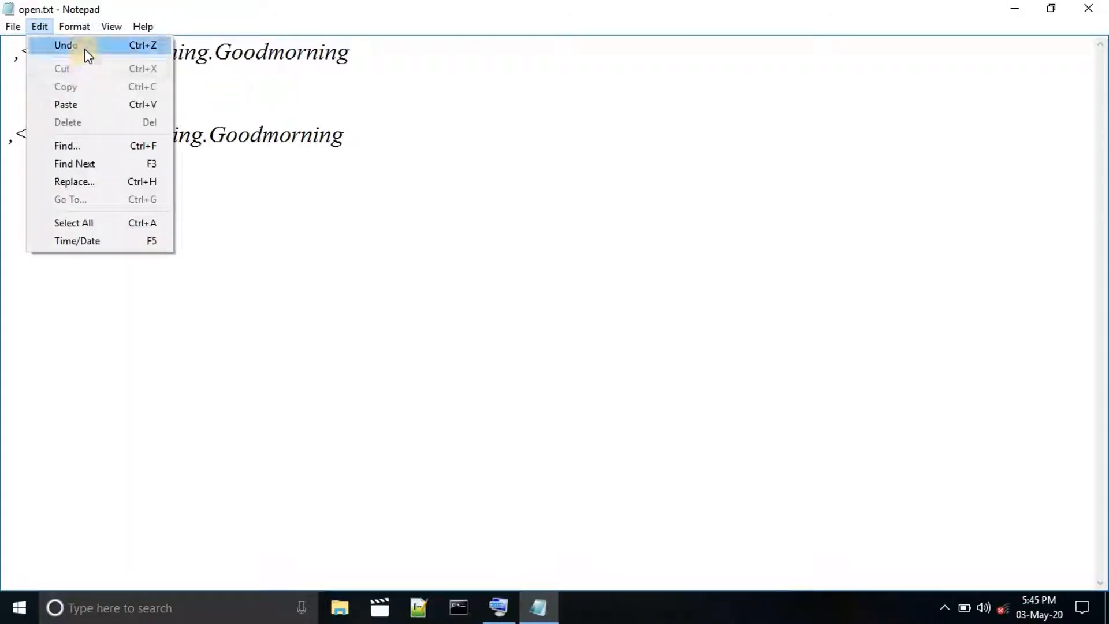
{"action": "left_click", "coordinate": [237, 69]}
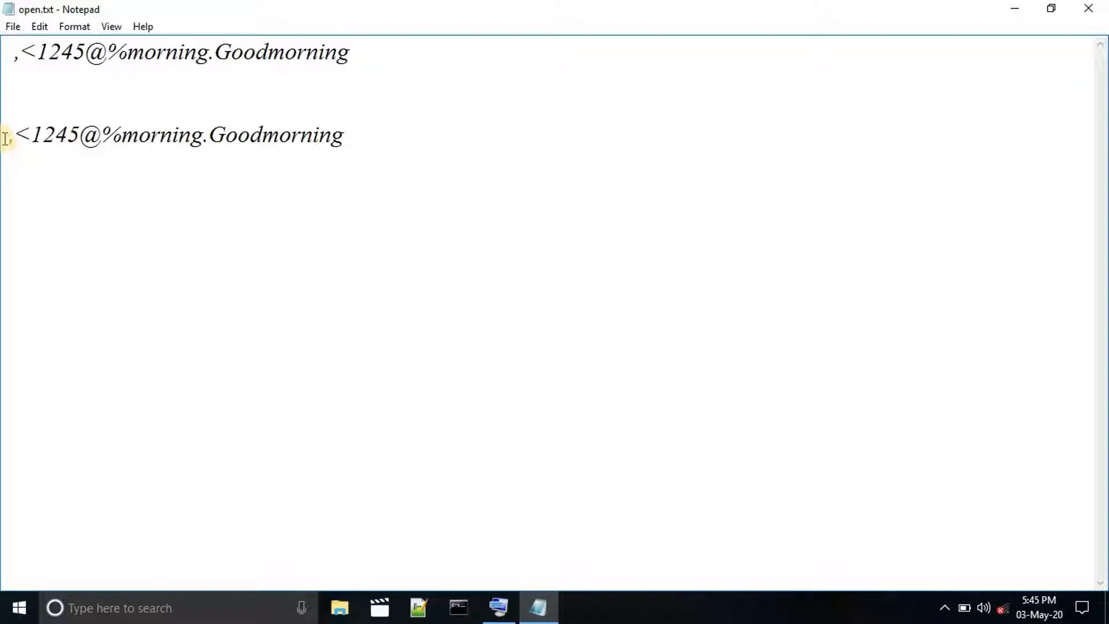
{"action": "left_click_drag", "start_coordinate": [7, 138], "coordinate": [364, 136]}
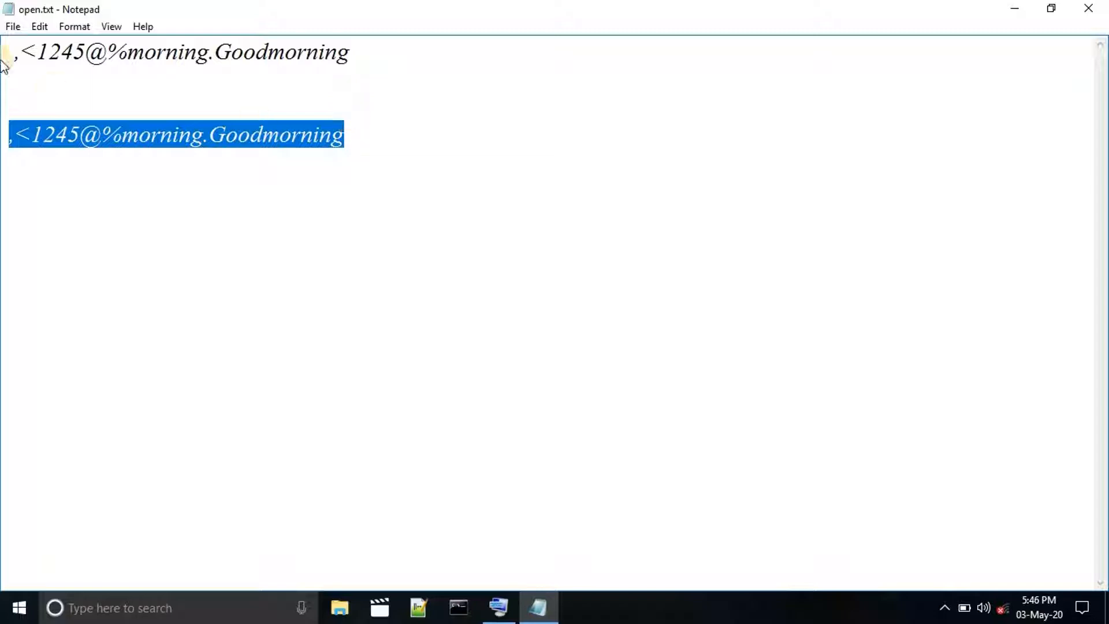
{"action": "left_click", "coordinate": [39, 26]}
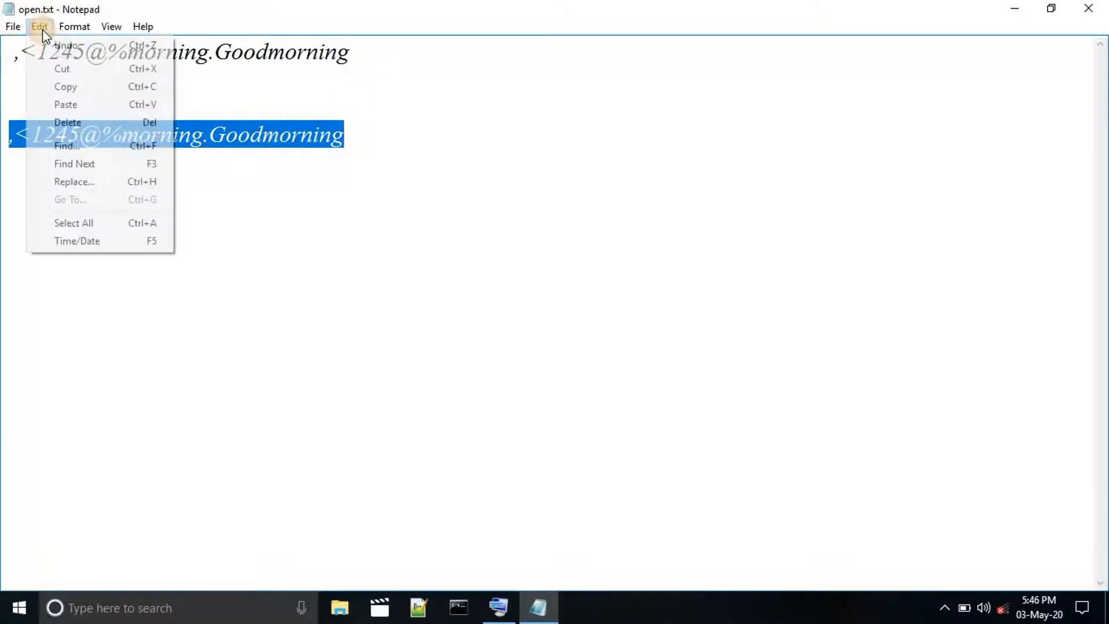
{"action": "left_click", "coordinate": [67, 50]}
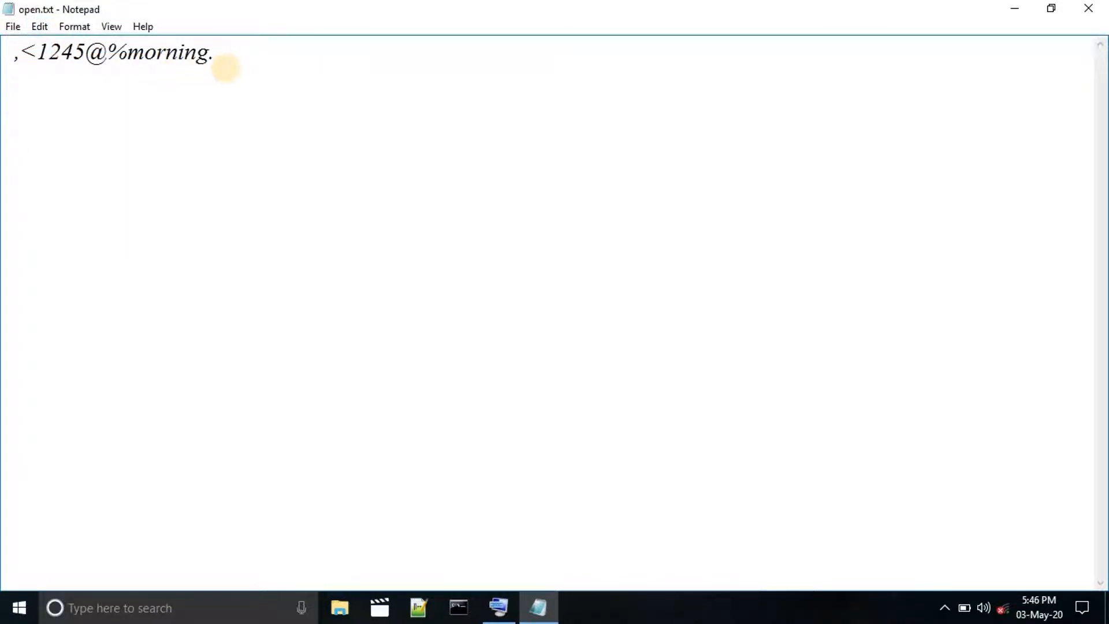
Enter the word "India" on a new line, leaving two blank lines below the existing text.
{"action": "type", "text": "I"}
{"action": "key", "text": "BackSpace"}
{"action": "type", "text": "India"}
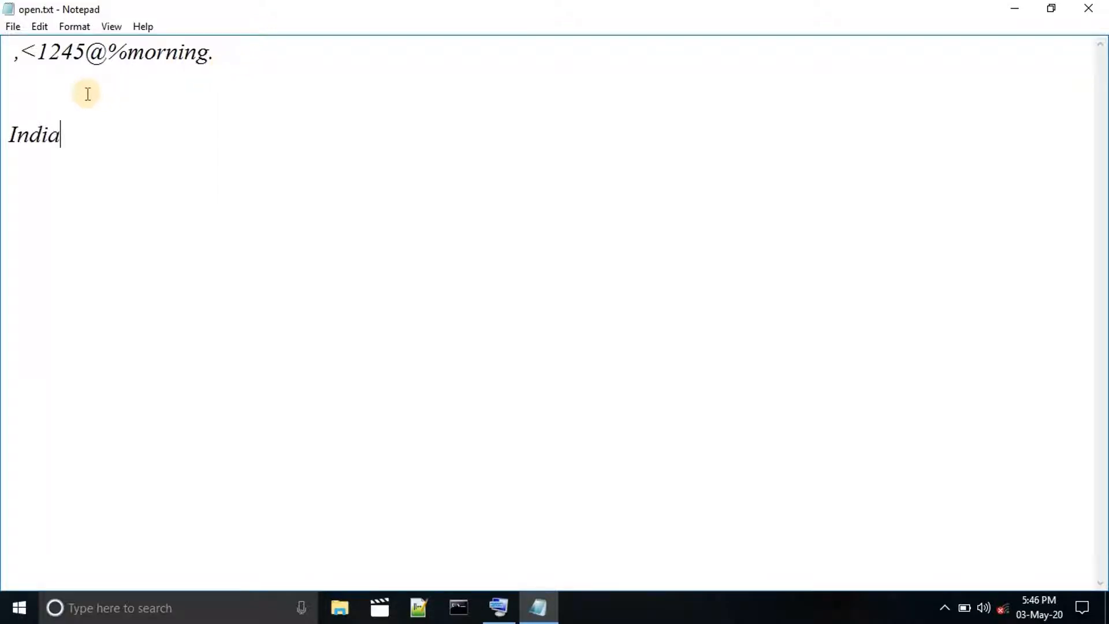
Undo the last typing on the word "India" on the fourth line.
{"action": "left_click", "coordinate": [38, 27]}
{"action": "left_click", "coordinate": [64, 44]}
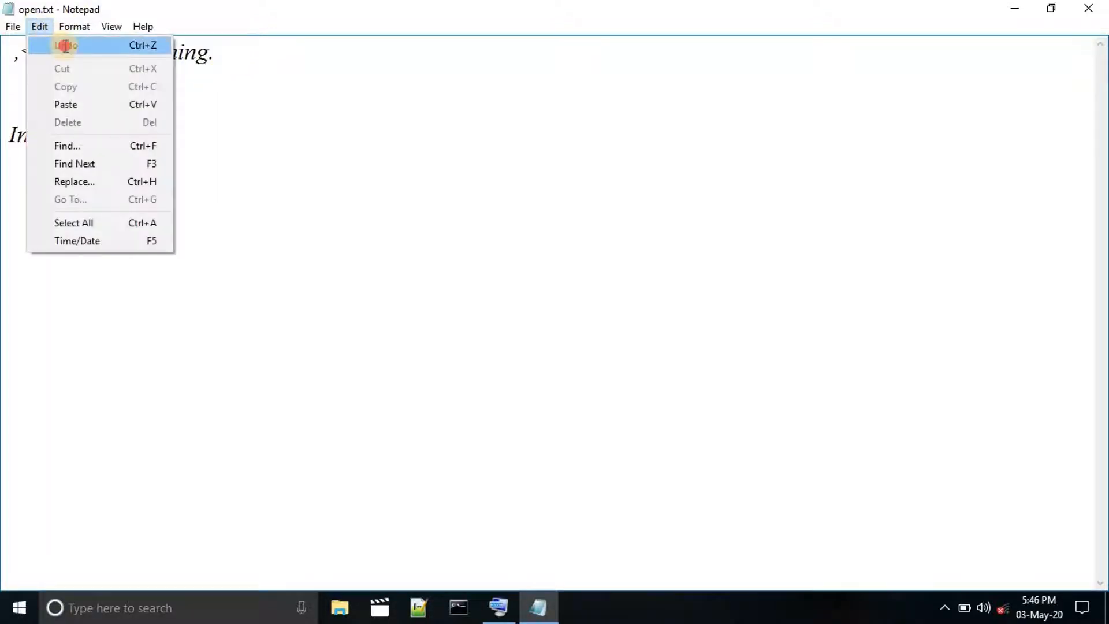
{"action": "left_click", "coordinate": [39, 132]}
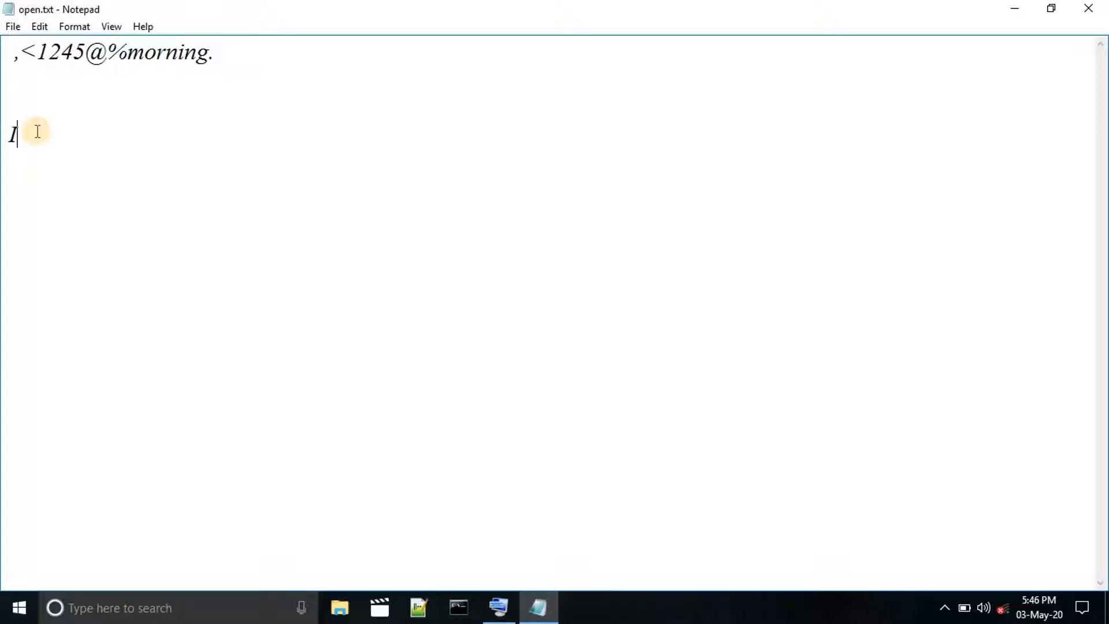
Delete the letter "I" on the fourth line and undo that deletion.
{"action": "key", "text": "BackSpace"}
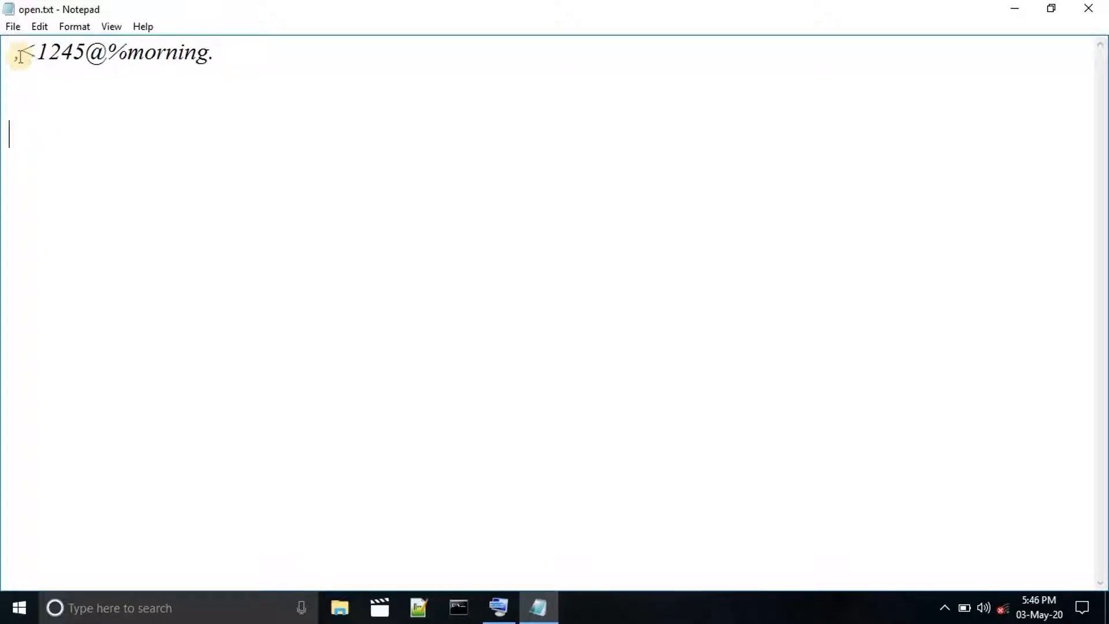
{"action": "left_click", "coordinate": [39, 26]}
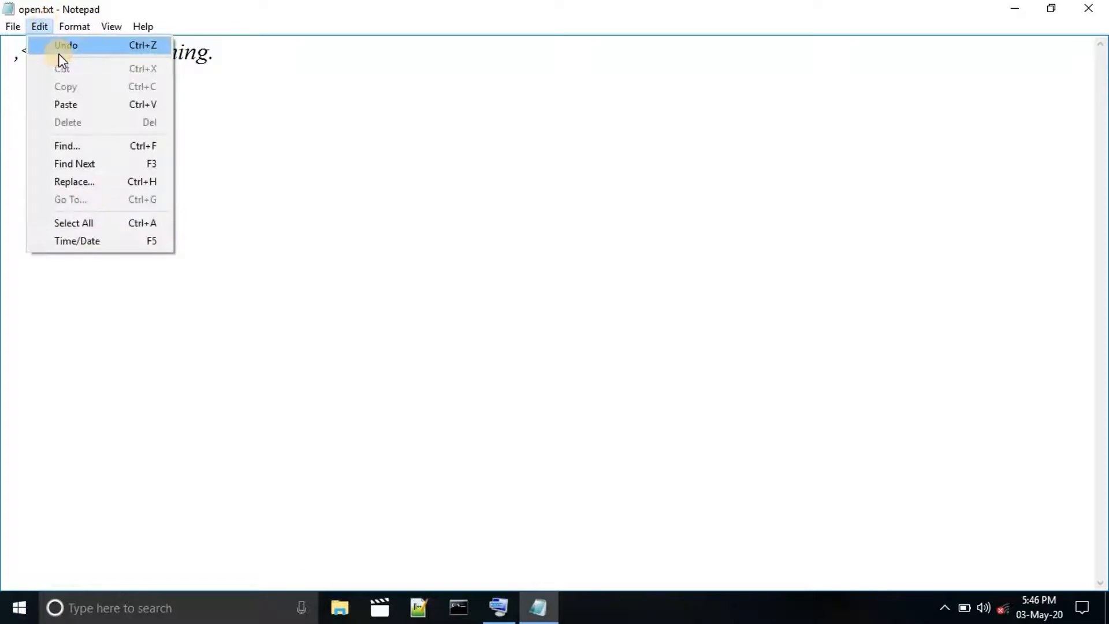
{"action": "left_click", "coordinate": [55, 44]}
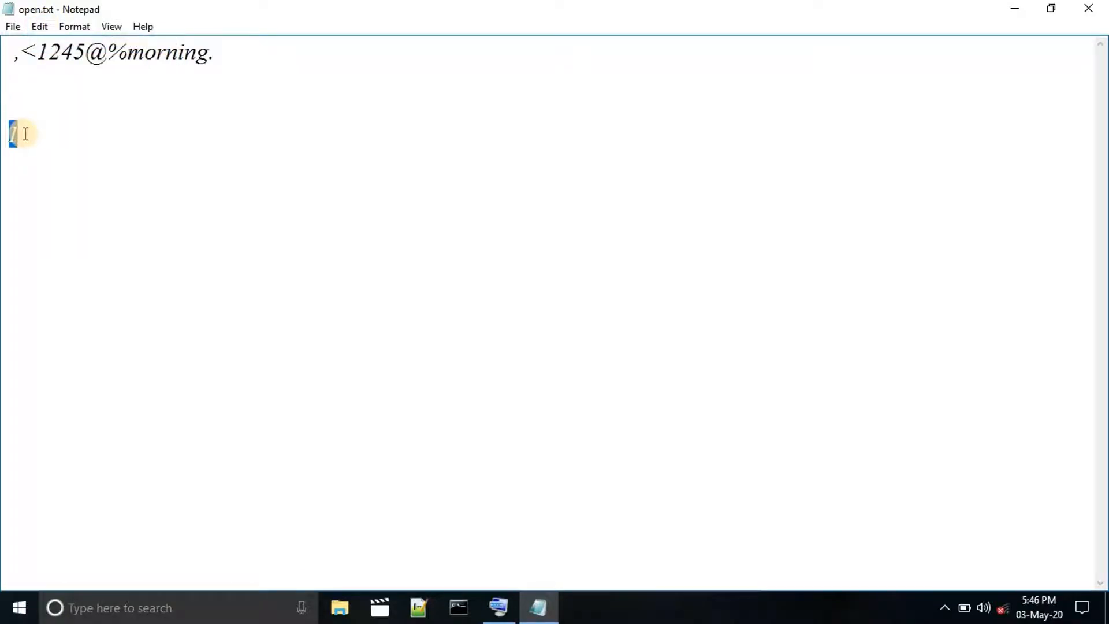
{"action": "left_click", "coordinate": [26, 134]}
Bring up the on-screen keyboard and use its undo shortcut on the letter "I".
{"action": "left_click", "coordinate": [45, 27]}
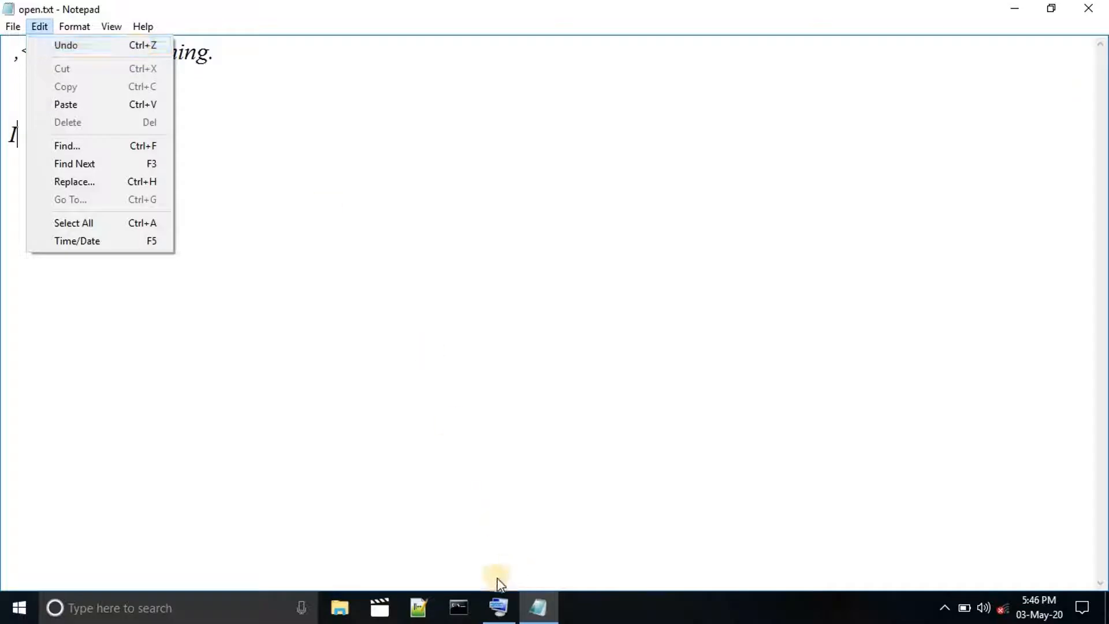
{"action": "left_click", "coordinate": [500, 609]}
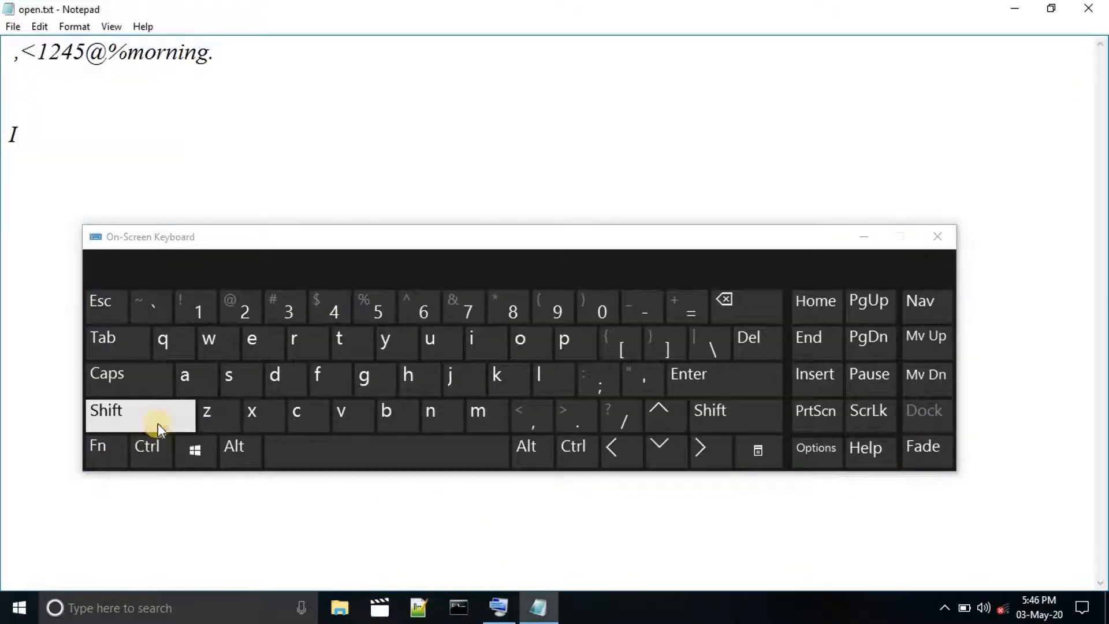
{"action": "left_click", "coordinate": [148, 460]}
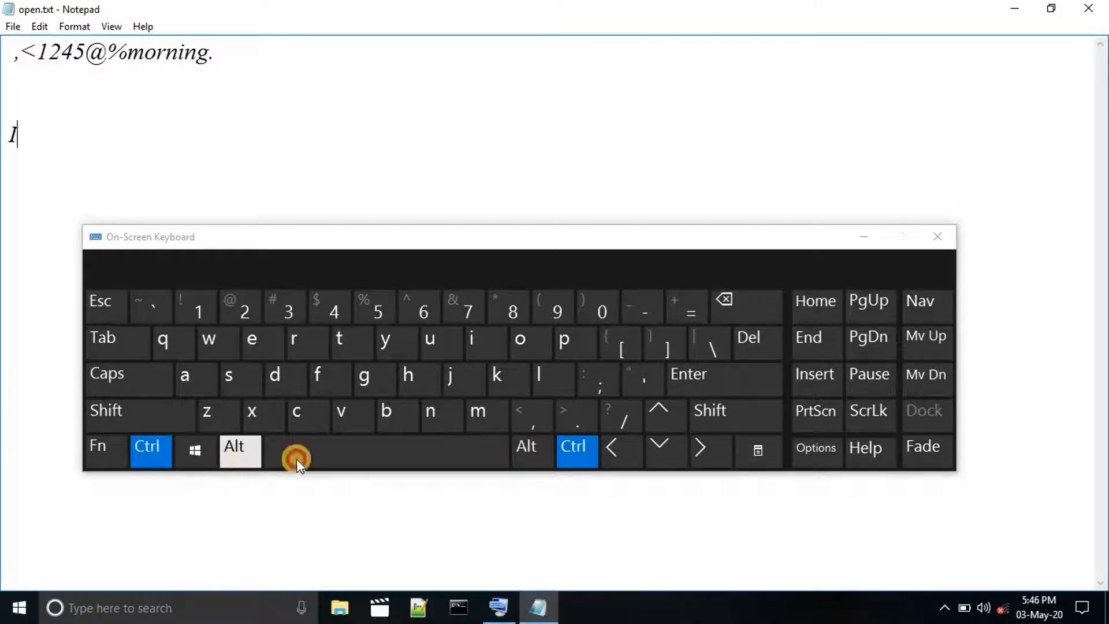
{"action": "left_click", "coordinate": [543, 449]}
{"action": "left_click", "coordinate": [572, 449]}
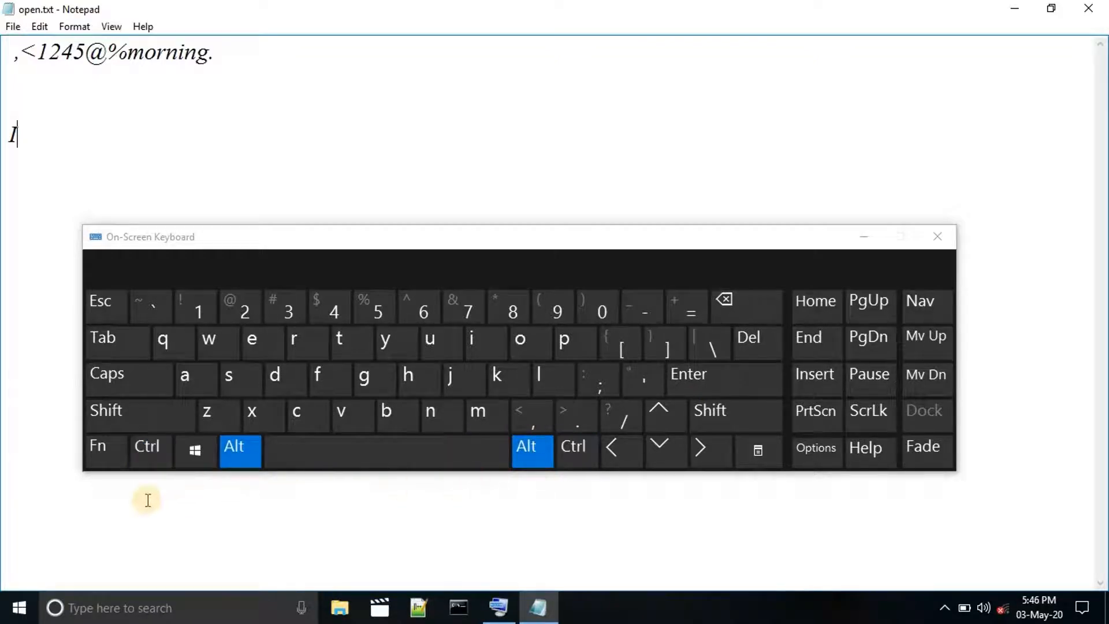
{"action": "left_click", "coordinate": [168, 450]}
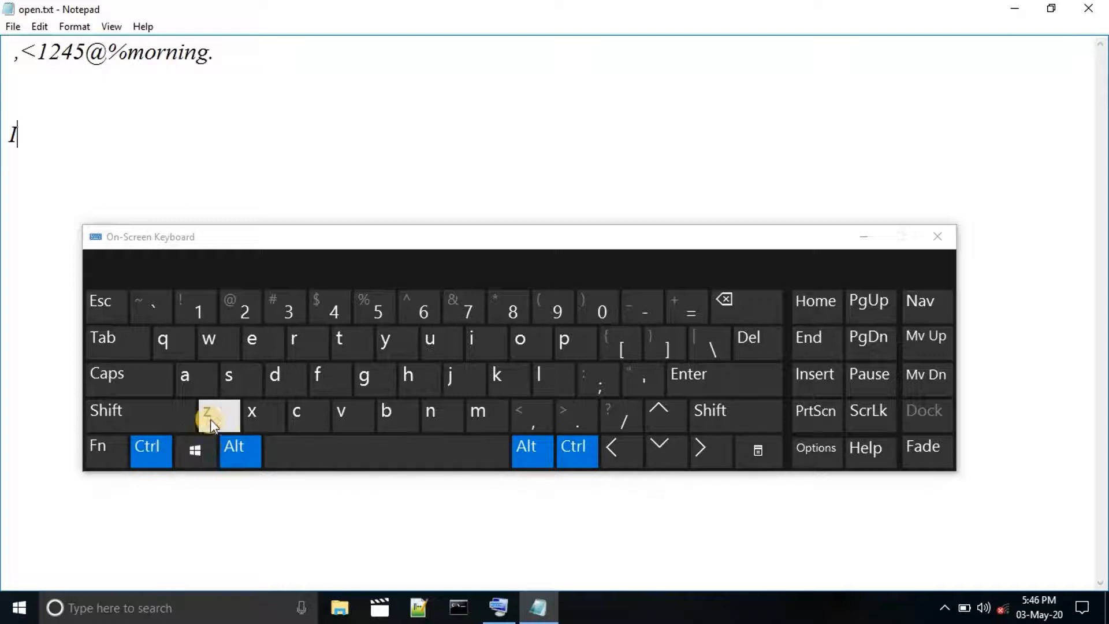
{"action": "left_click", "coordinate": [230, 451]}
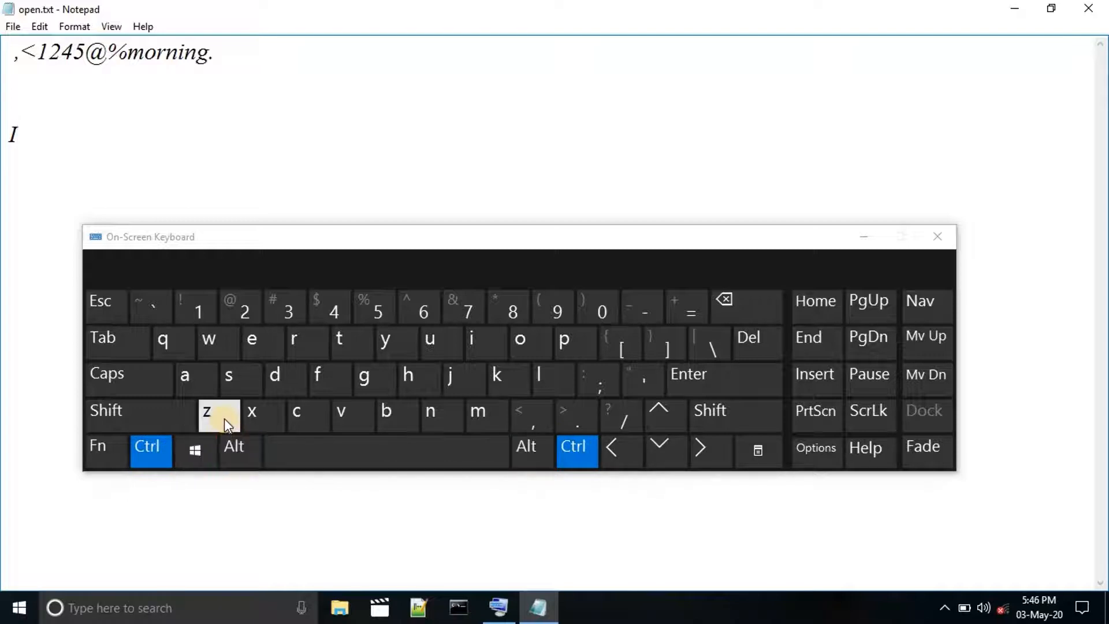
{"action": "left_click", "coordinate": [224, 418]}
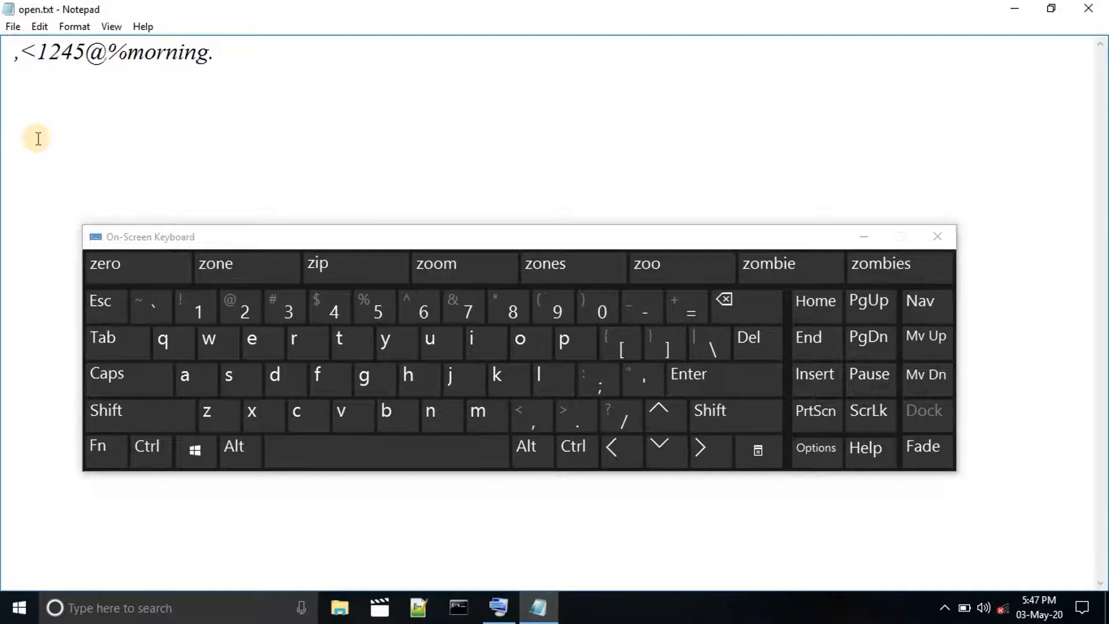
Undo once more with the on-screen keyboard to bring back the letter "I".
{"action": "left_click", "coordinate": [146, 449]}
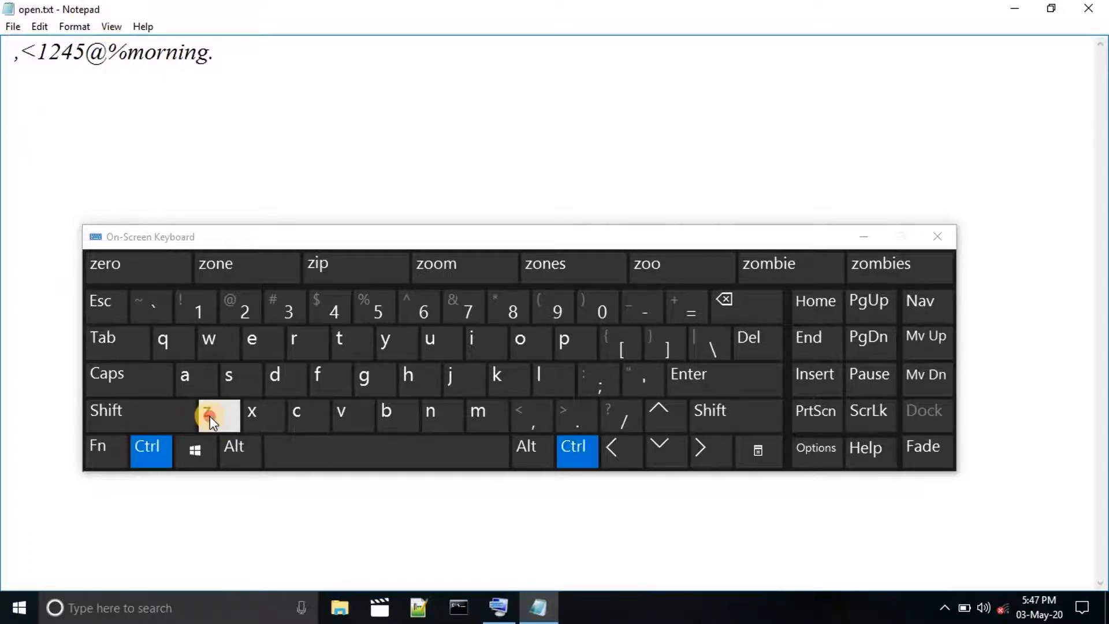
{"action": "left_click", "coordinate": [210, 416]}
{"action": "left_click", "coordinate": [55, 148]}
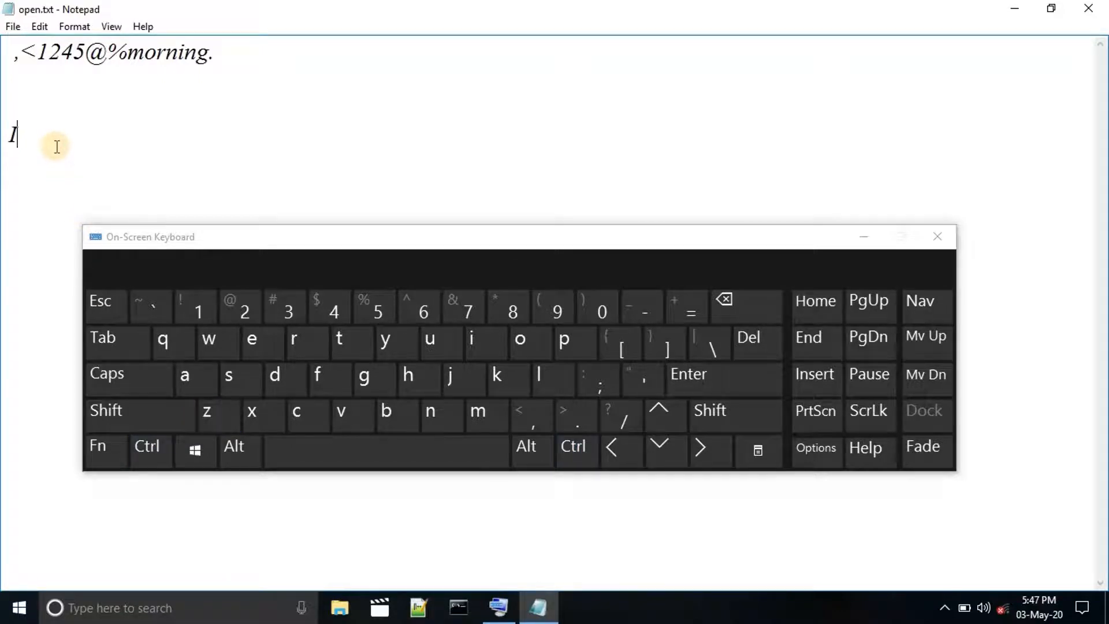
Cut "%morning." from the end of the first line using the on-screen keyboard's shortcut.
{"action": "left_click", "coordinate": [38, 27]}
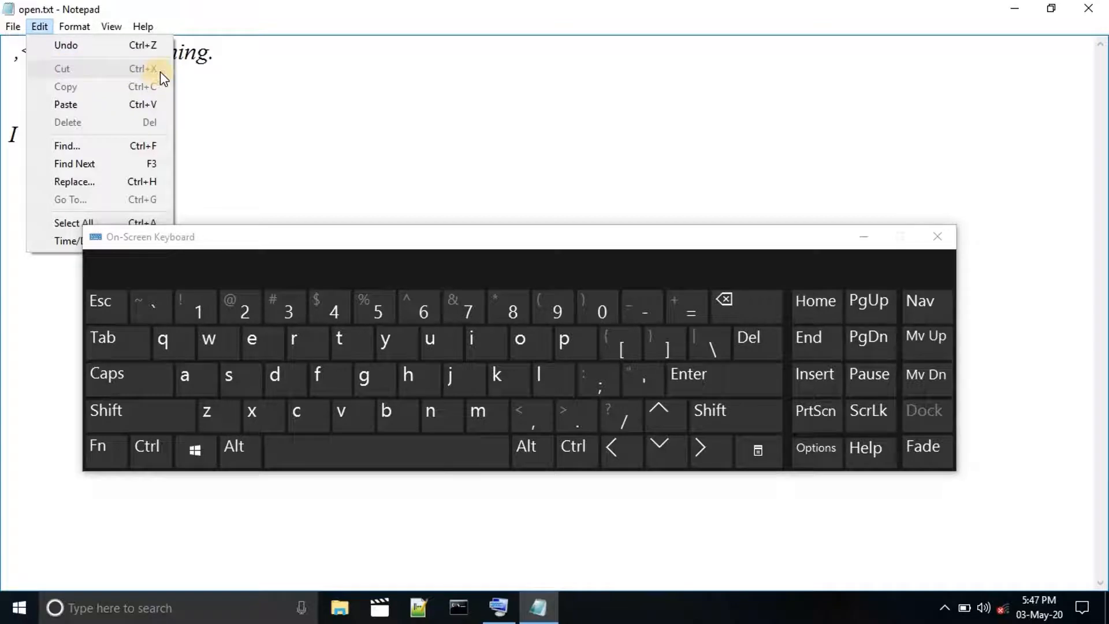
{"action": "left_click", "coordinate": [210, 67]}
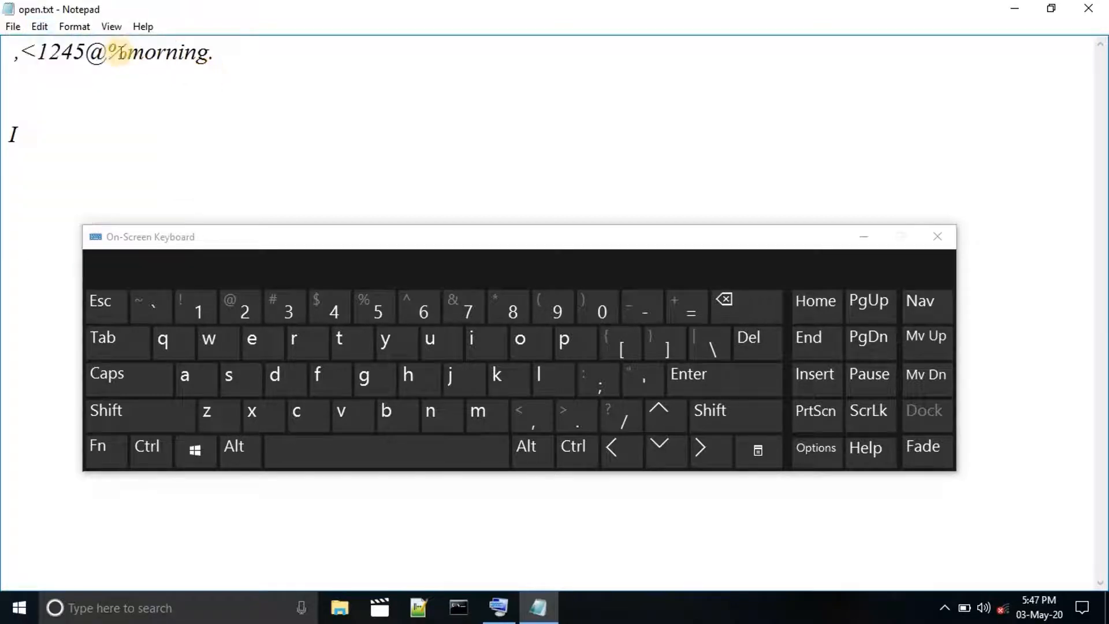
{"action": "left_click", "coordinate": [119, 52], "text": "shift"}
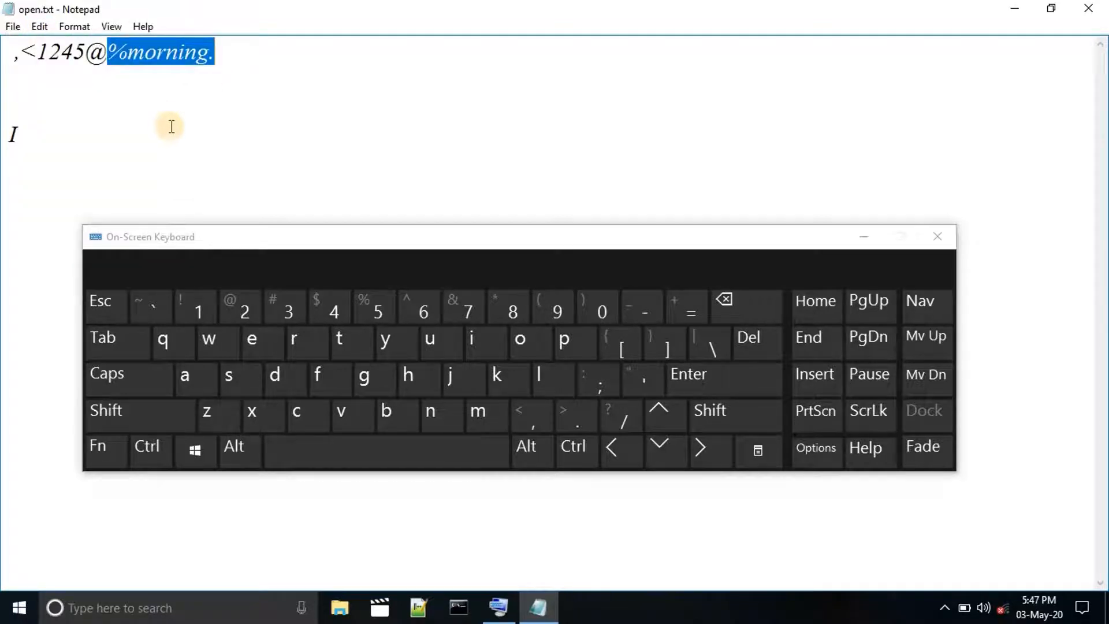
{"action": "left_click", "coordinate": [148, 454]}
{"action": "left_click", "coordinate": [260, 415]}
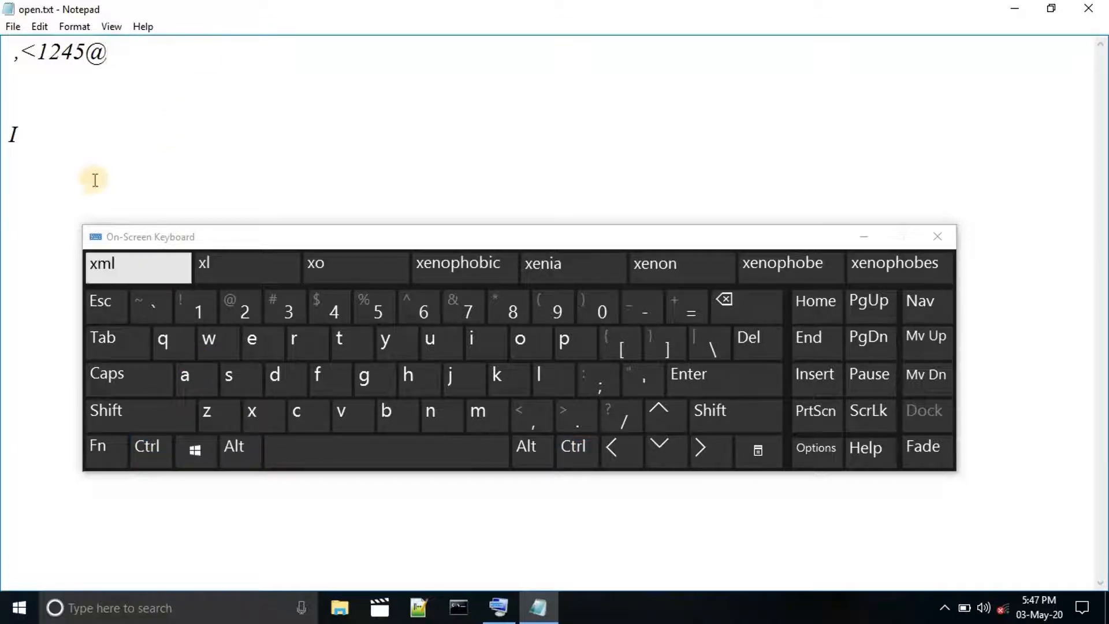
Paste the cut text on the blank second line using the on-screen keyboard's shortcut.
{"action": "left_click", "coordinate": [39, 26]}
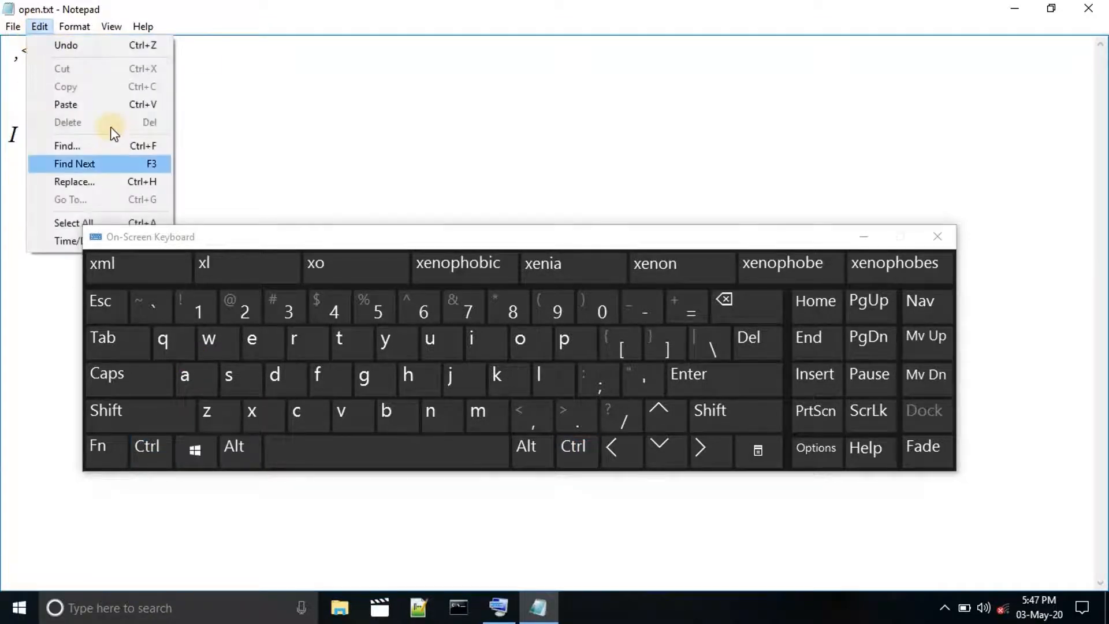
{"action": "left_click", "coordinate": [211, 108]}
{"action": "left_click", "coordinate": [6, 91]}
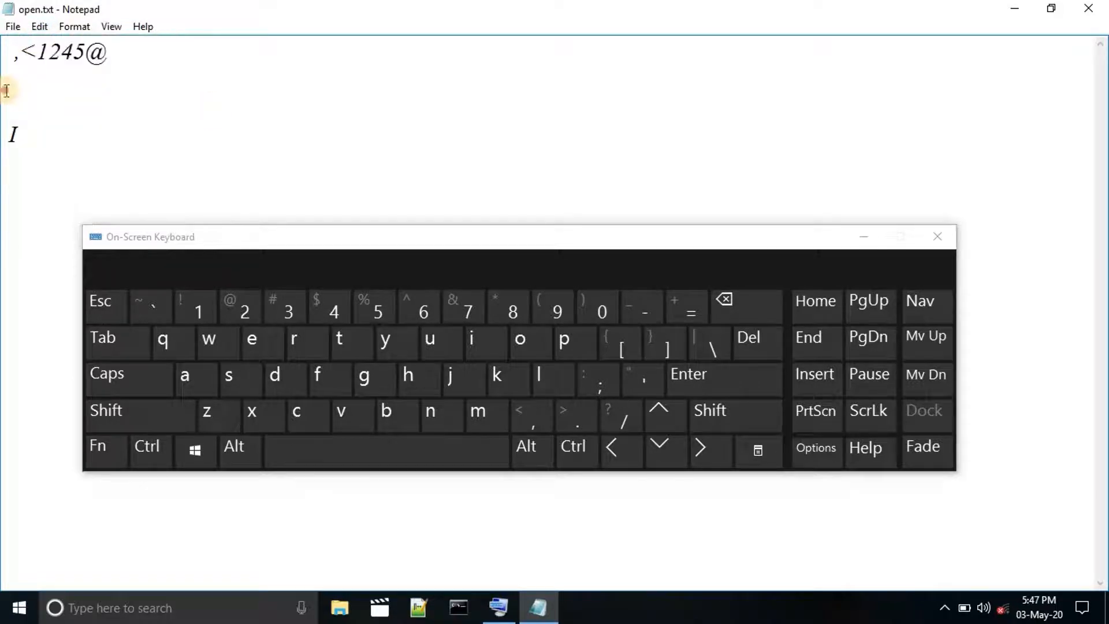
{"action": "left_click", "coordinate": [151, 453]}
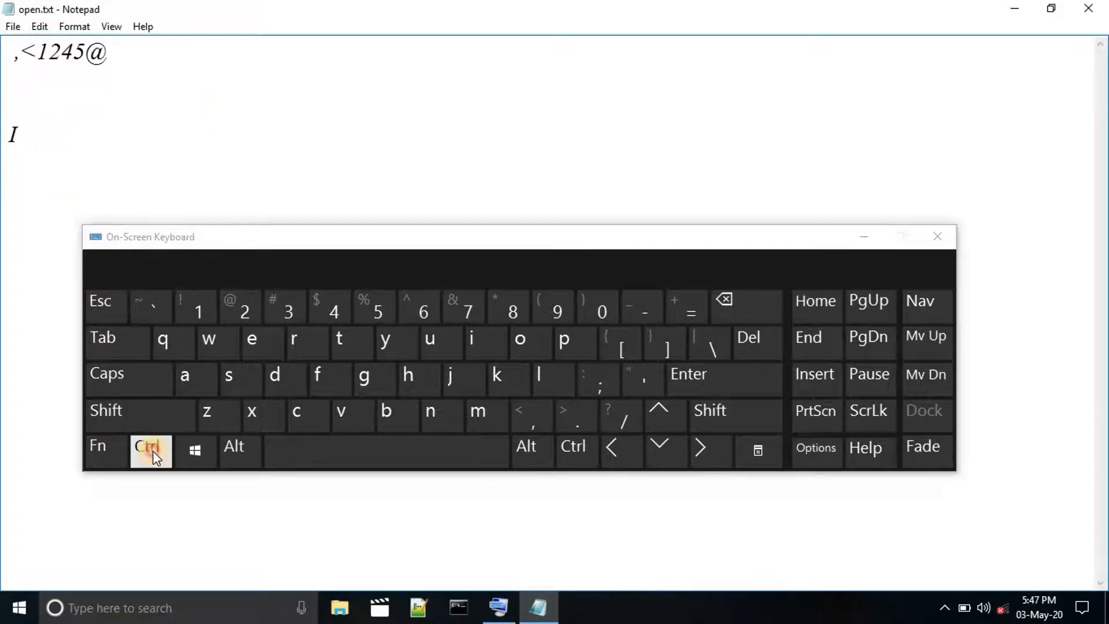
{"action": "left_click", "coordinate": [344, 417]}
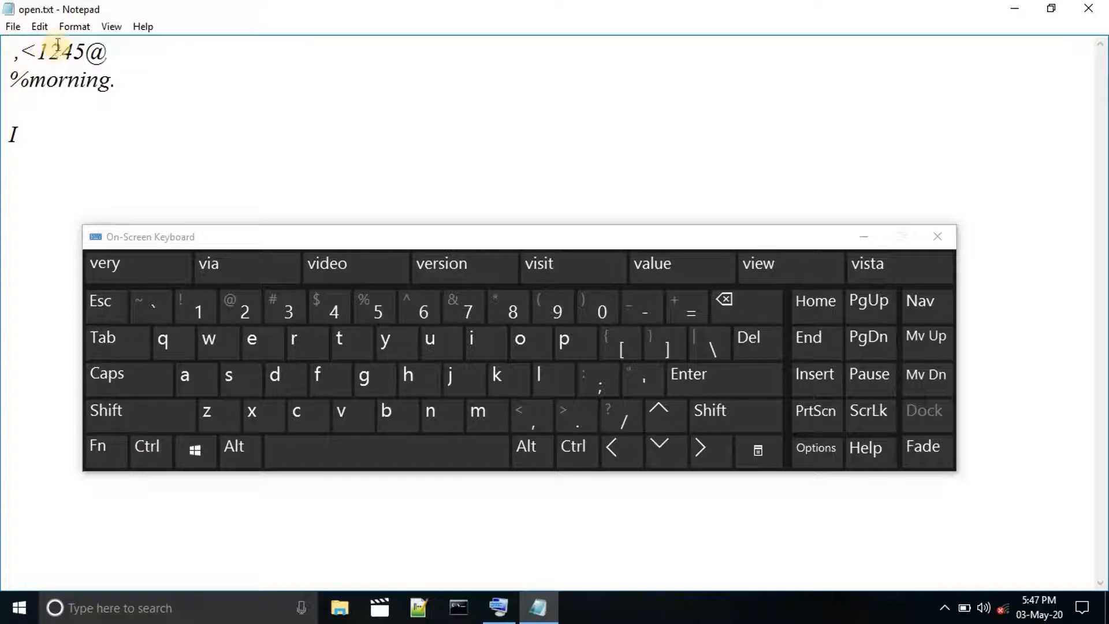
Copy "1245" from the first line and paste it on the blank third line using the on-screen keyboard's shortcuts.
{"action": "left_click", "coordinate": [39, 26]}
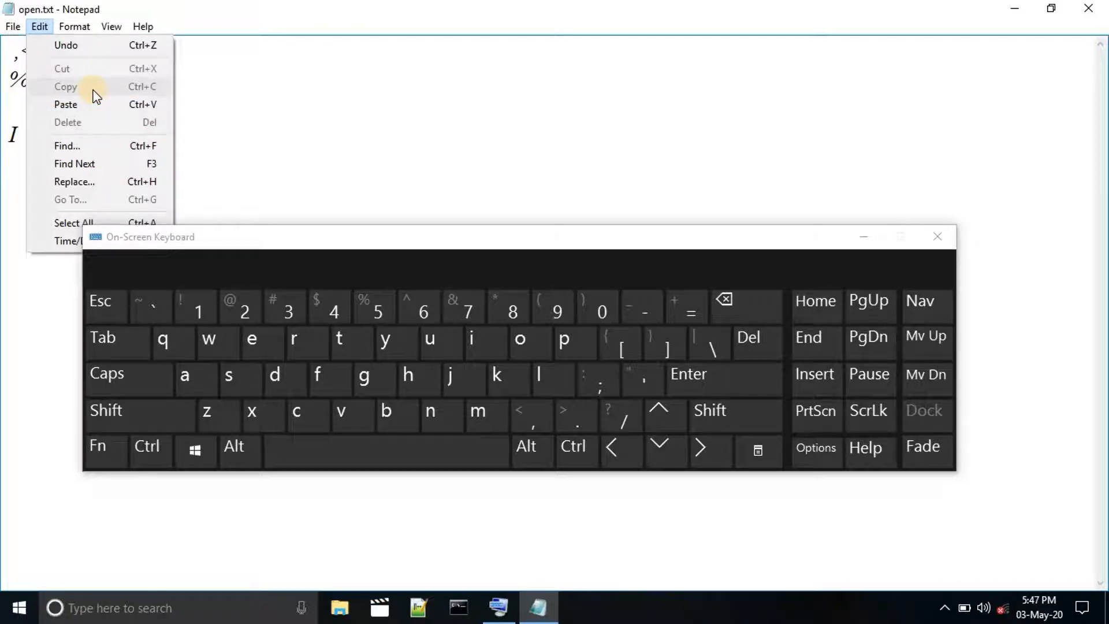
{"action": "left_click", "coordinate": [214, 124]}
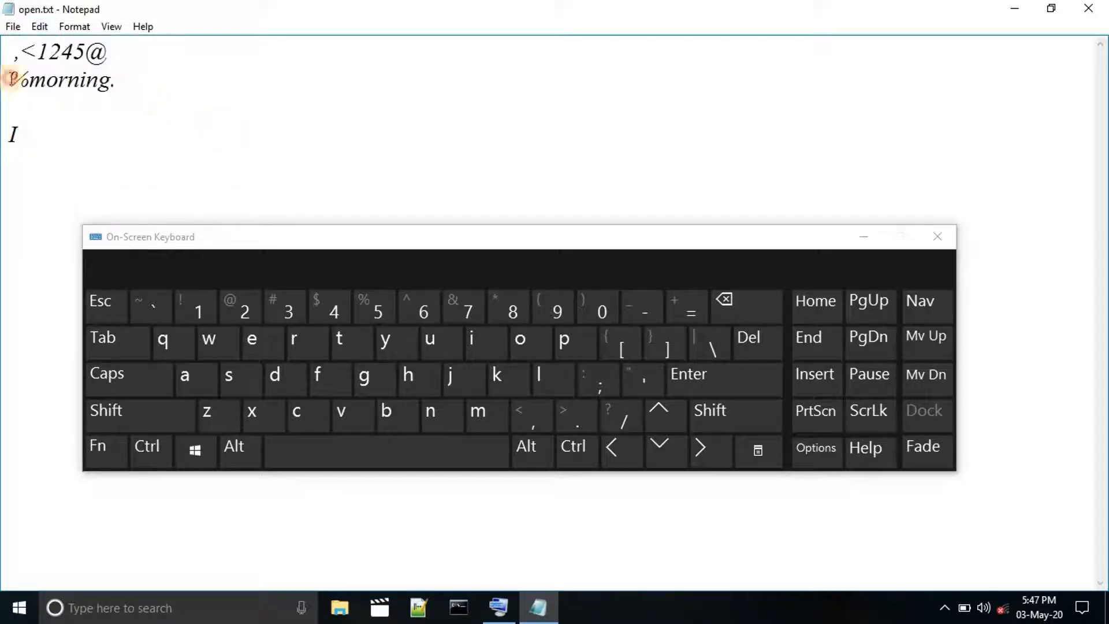
{"action": "double_click", "coordinate": [10, 78]}
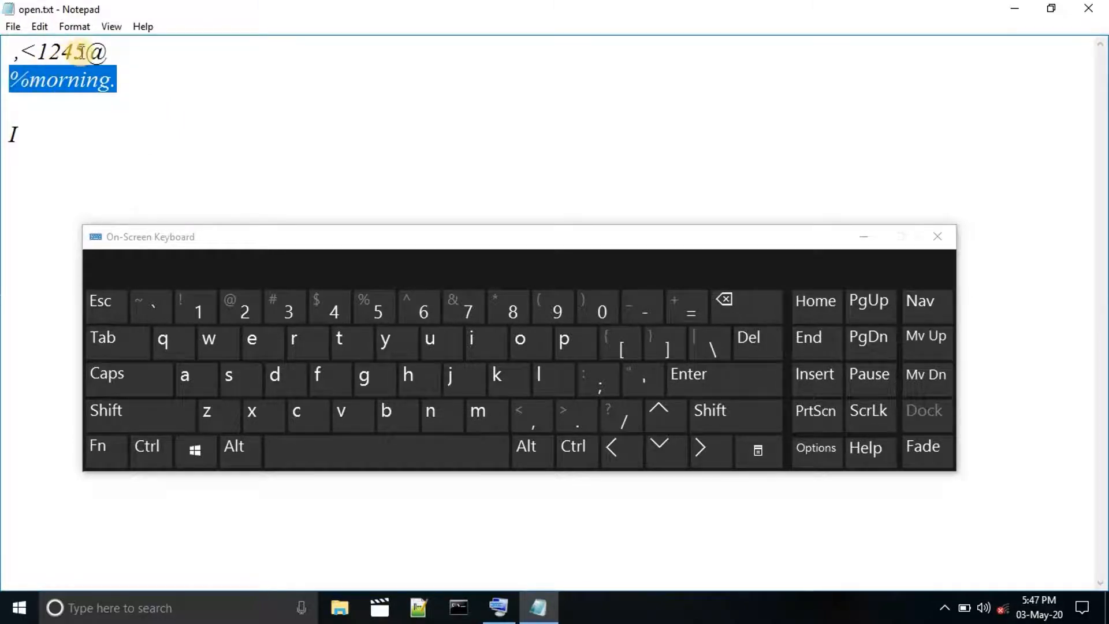
{"action": "left_click_drag", "start_coordinate": [84, 51], "coordinate": [37, 51]}
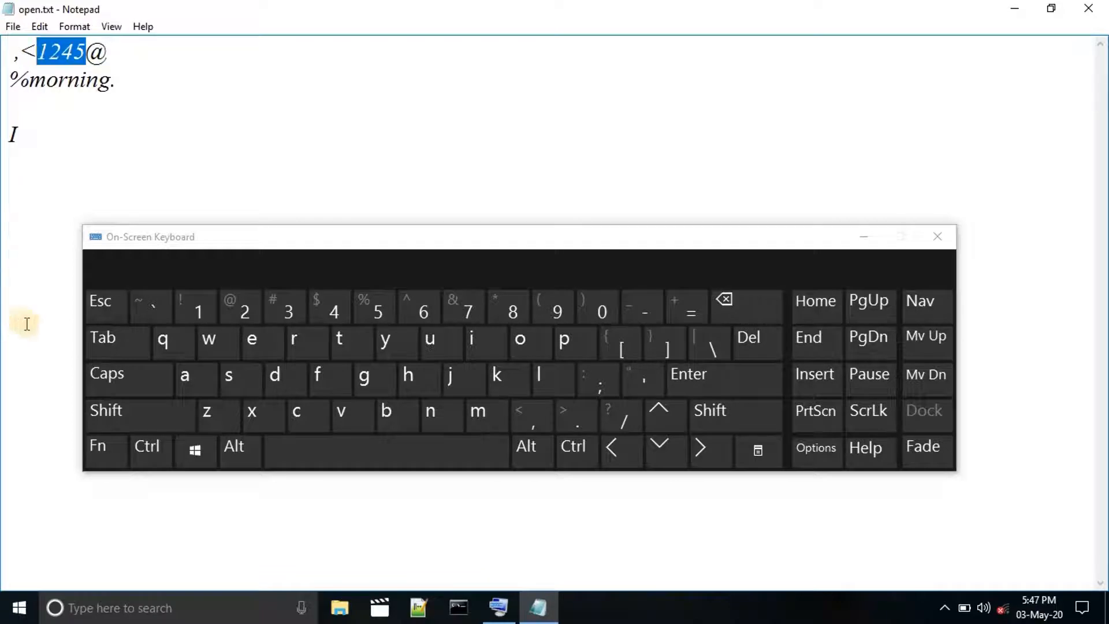
{"action": "left_click", "coordinate": [147, 446]}
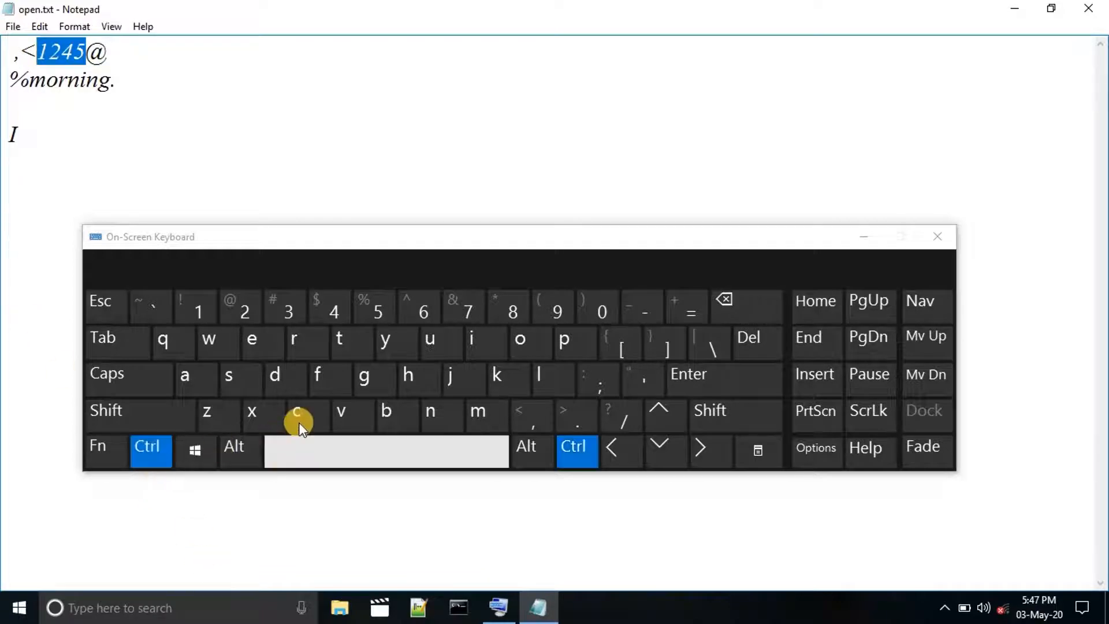
{"action": "left_click", "coordinate": [296, 412]}
{"action": "left_click", "coordinate": [20, 107]}
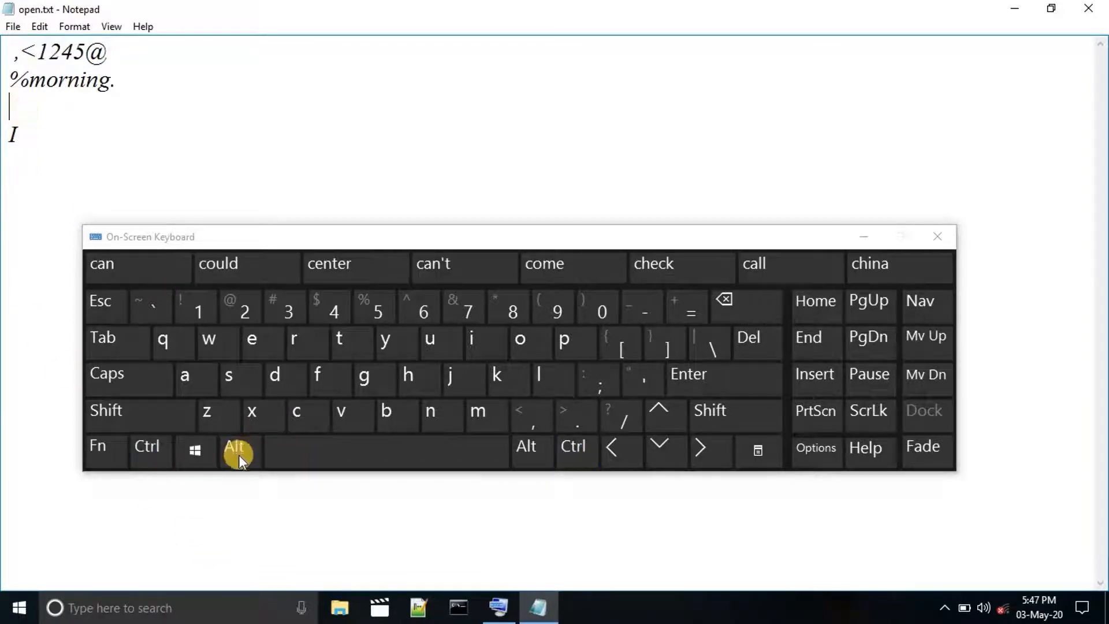
{"action": "left_click", "coordinate": [158, 458]}
{"action": "left_click", "coordinate": [340, 414]}
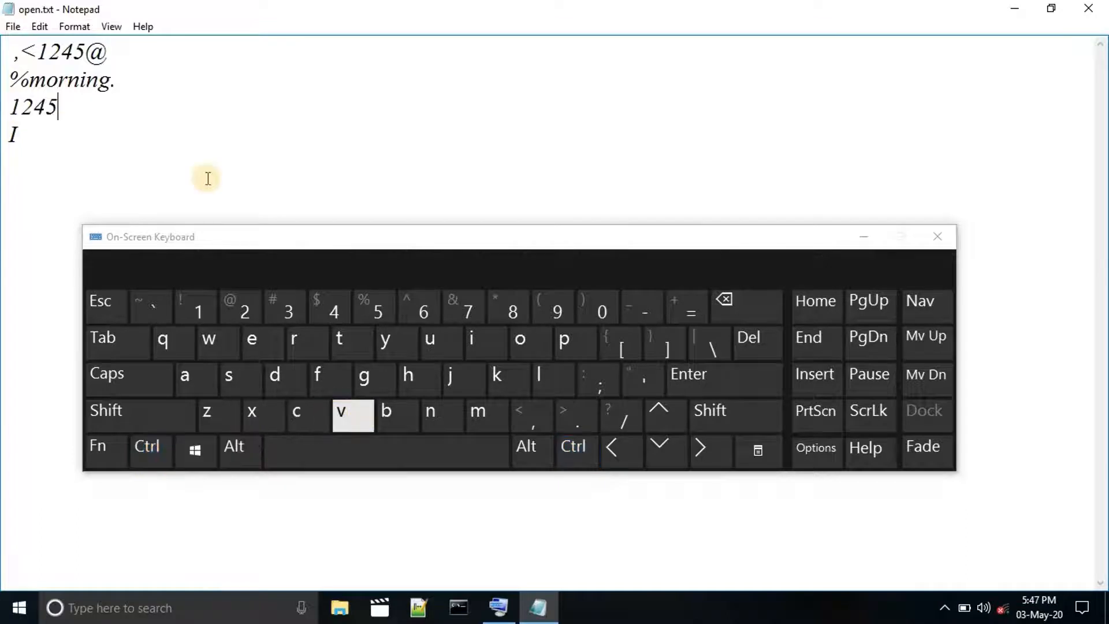
Look over the remaining editing commands, such as Find, and close the on-screen keyboard.
{"action": "left_click", "coordinate": [207, 155]}
{"action": "left_click", "coordinate": [40, 26]}
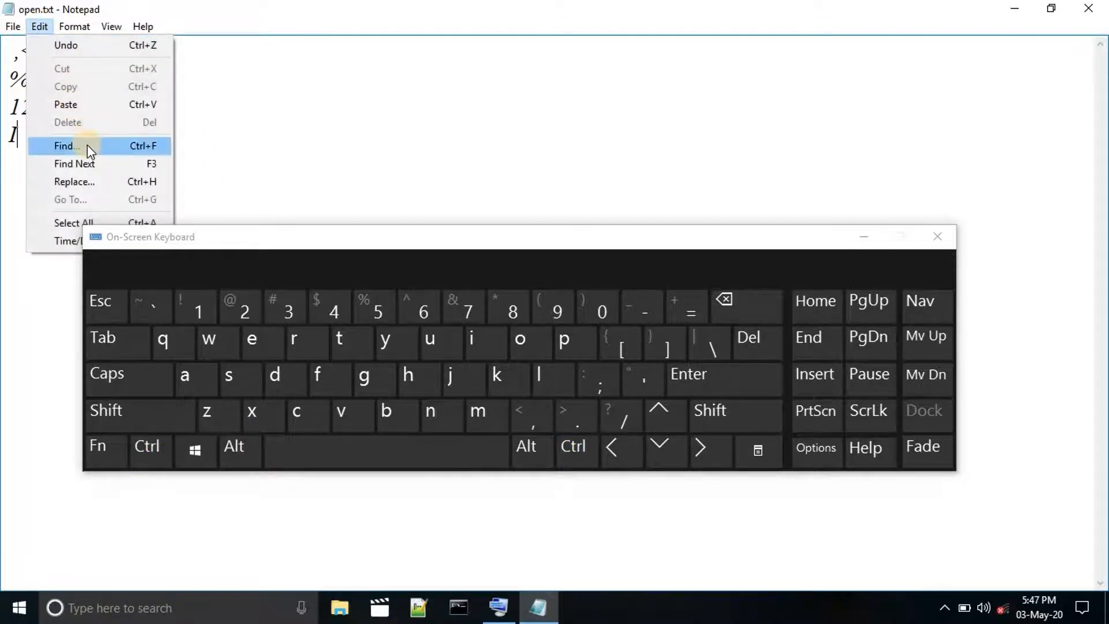
{"action": "left_click", "coordinate": [260, 153]}
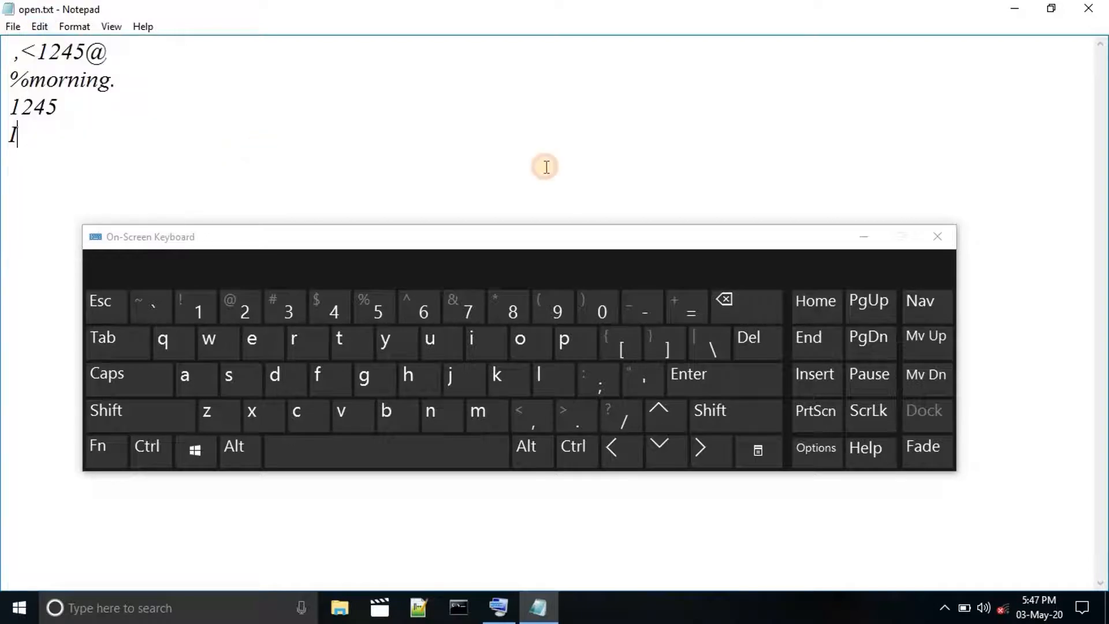
{"action": "left_click", "coordinate": [929, 240]}
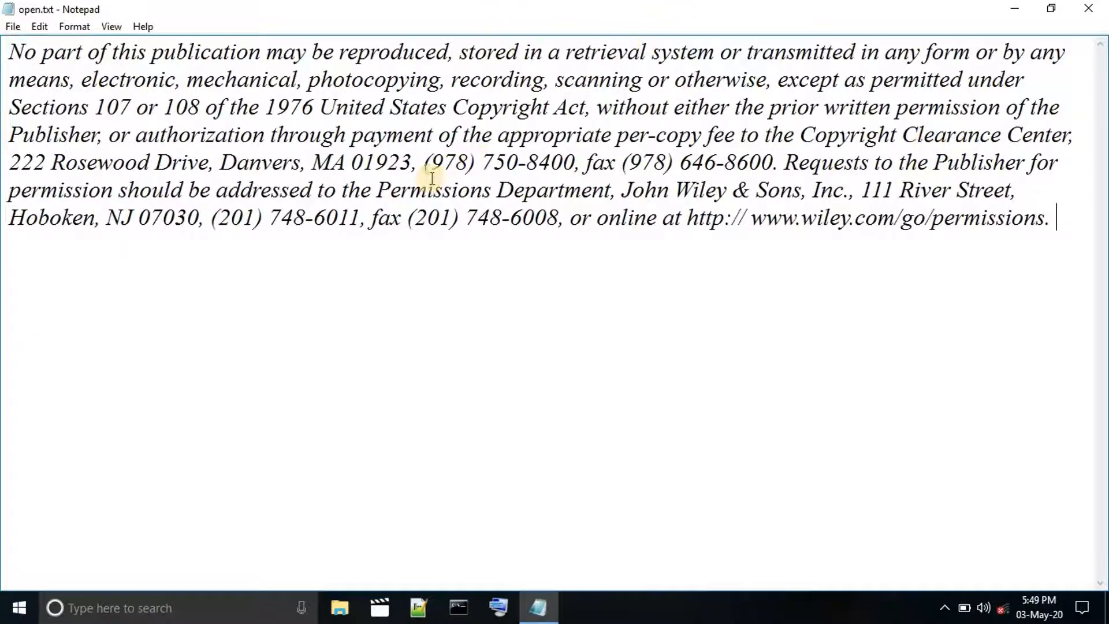
Open Find with "department" as the search text and move the dialog below the paragraph.
{"action": "left_click_drag", "start_coordinate": [375, 194], "coordinate": [611, 193]}
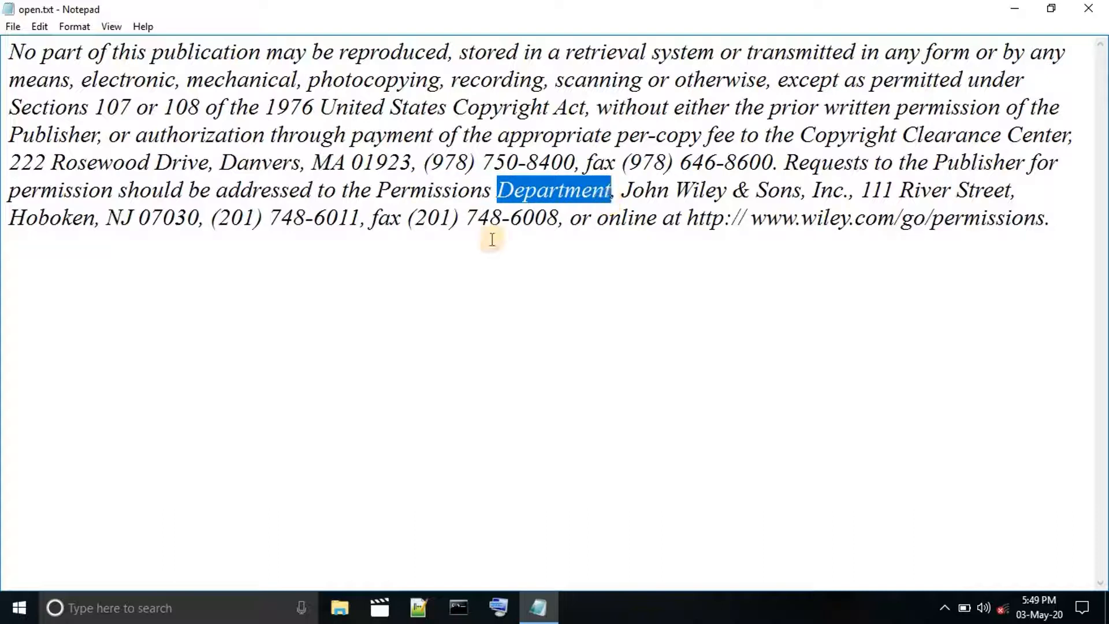
{"action": "left_click", "coordinate": [386, 135]}
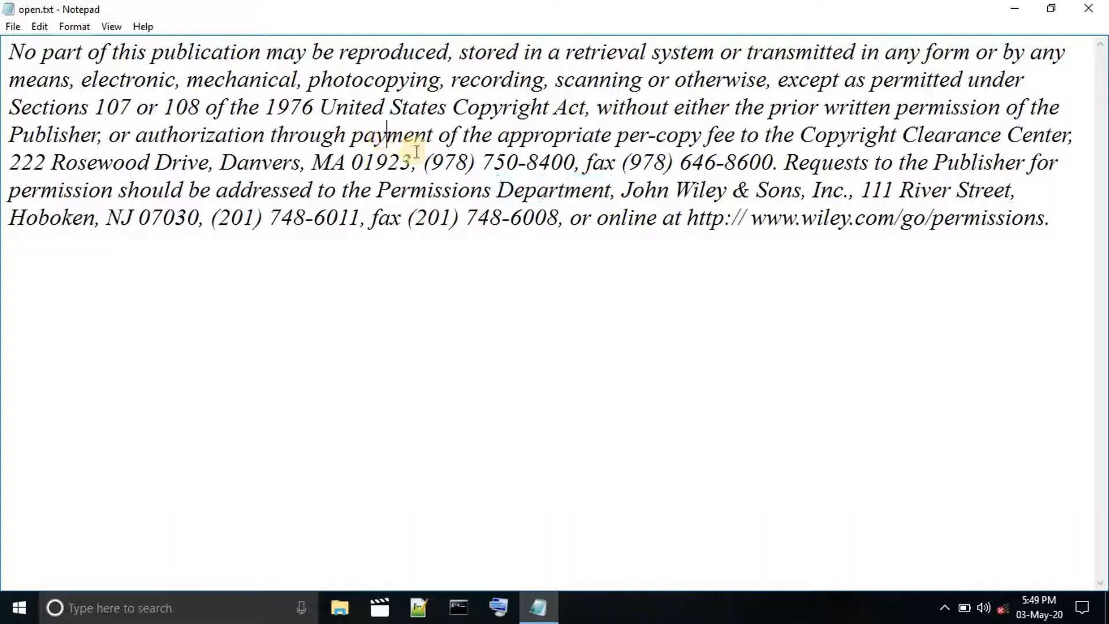
{"action": "left_click_drag", "start_coordinate": [498, 191], "coordinate": [614, 197]}
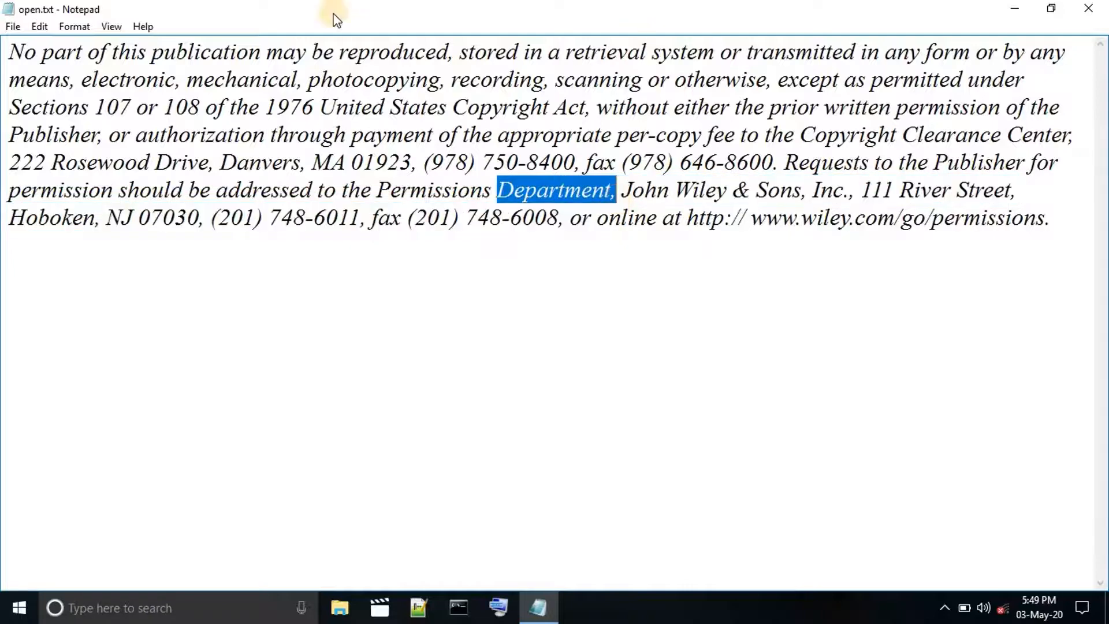
{"action": "left_click", "coordinate": [40, 27]}
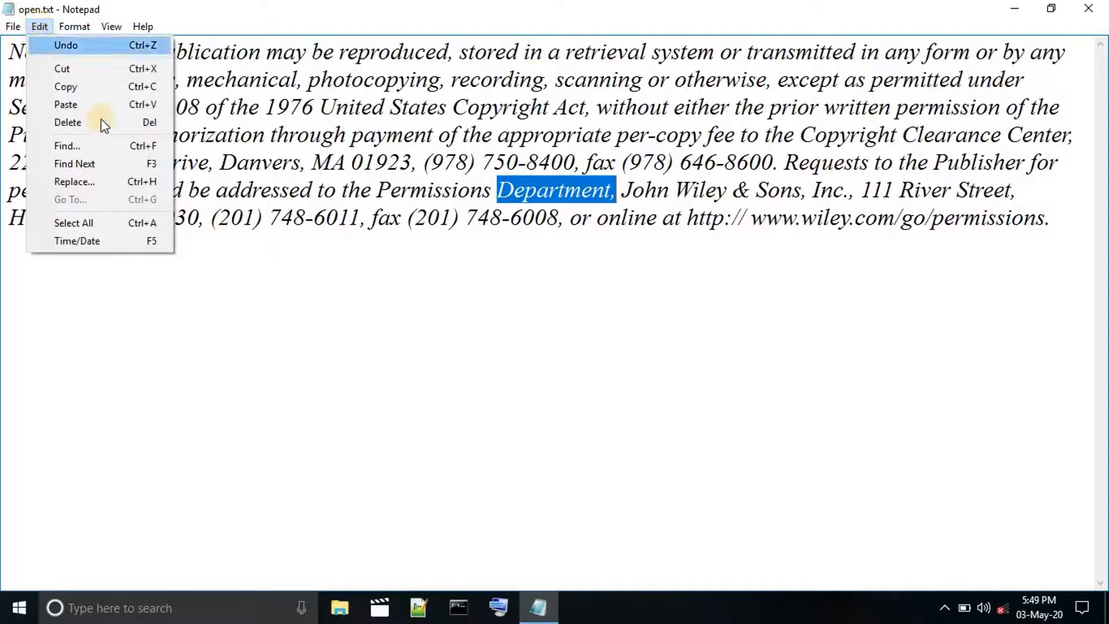
{"action": "left_click", "coordinate": [109, 145]}
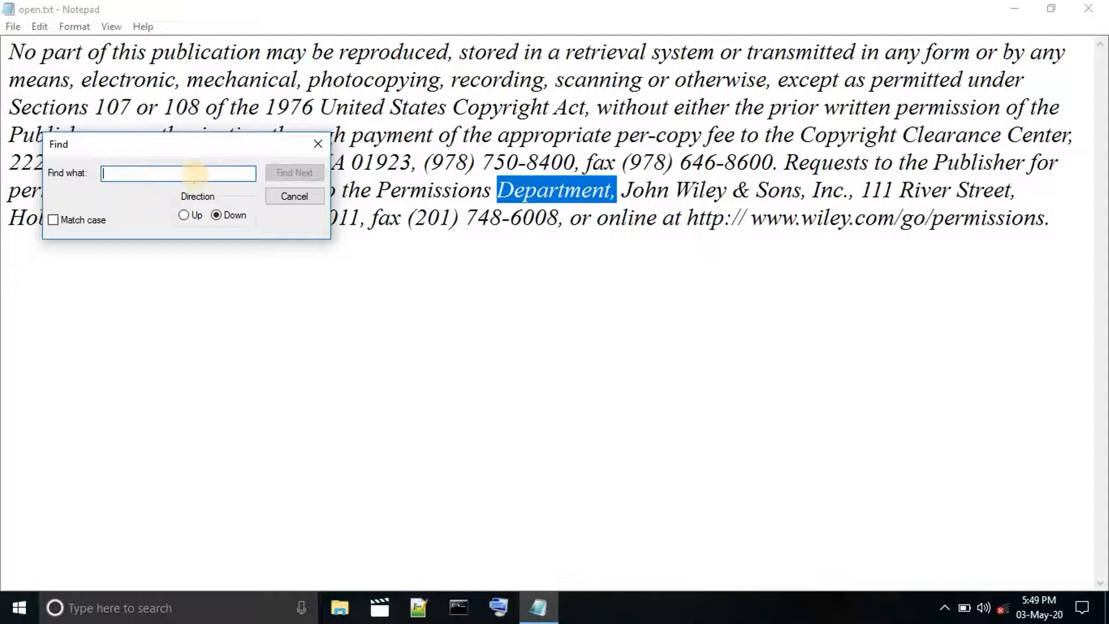
{"action": "type", "text": "department"}
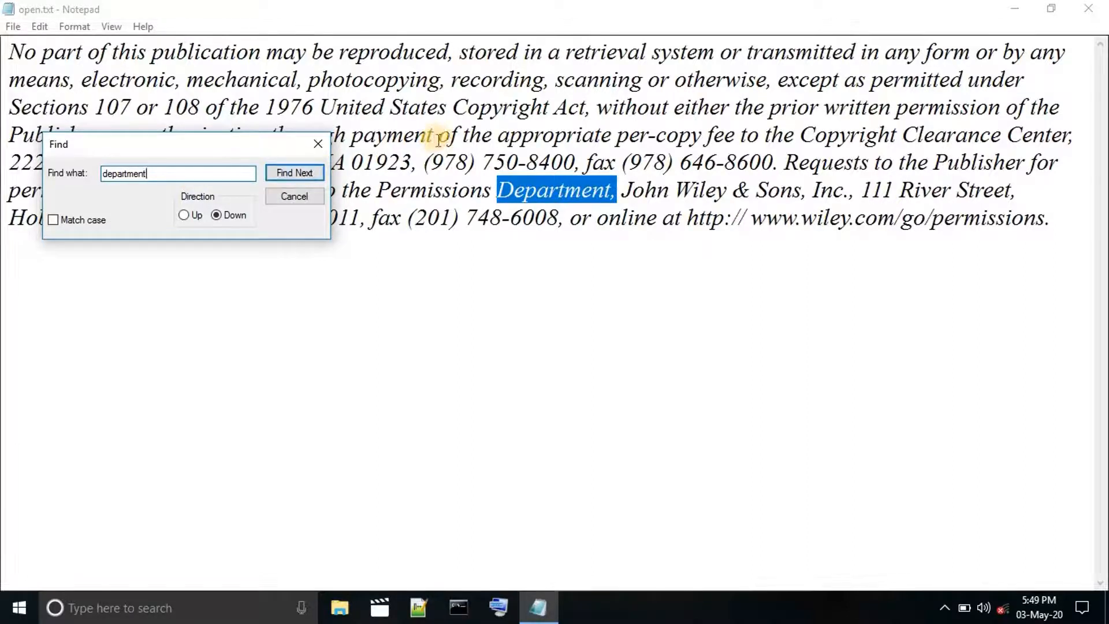
{"action": "left_click_drag", "start_coordinate": [165, 143], "coordinate": [295, 326]}
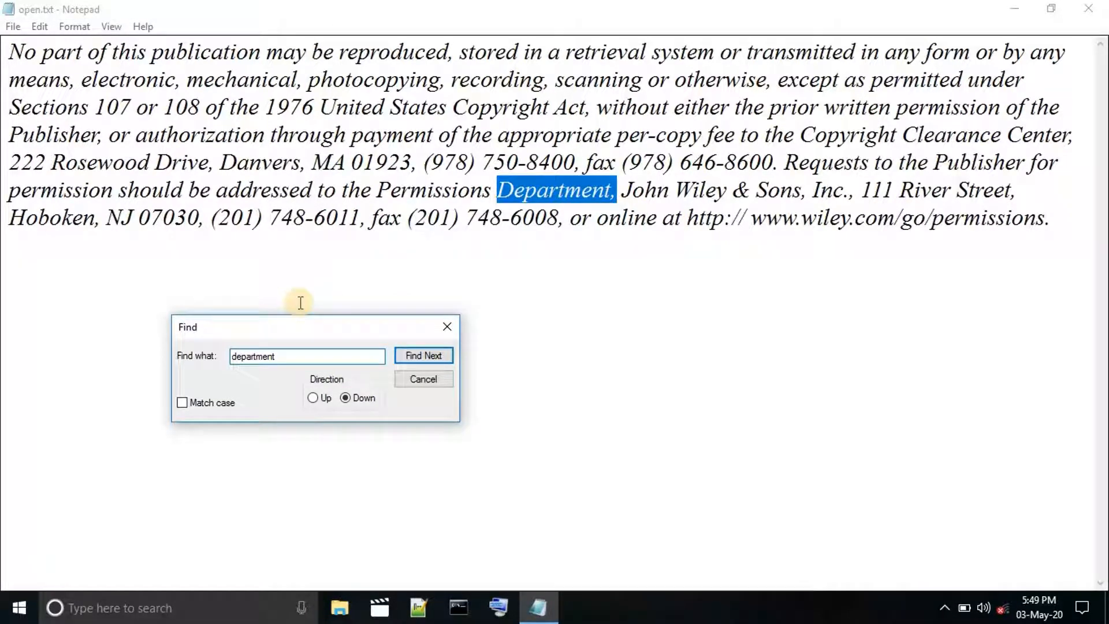
Search upward for "department" from just after "this" in the first line and dismiss the message.
{"action": "left_click", "coordinate": [11, 54]}
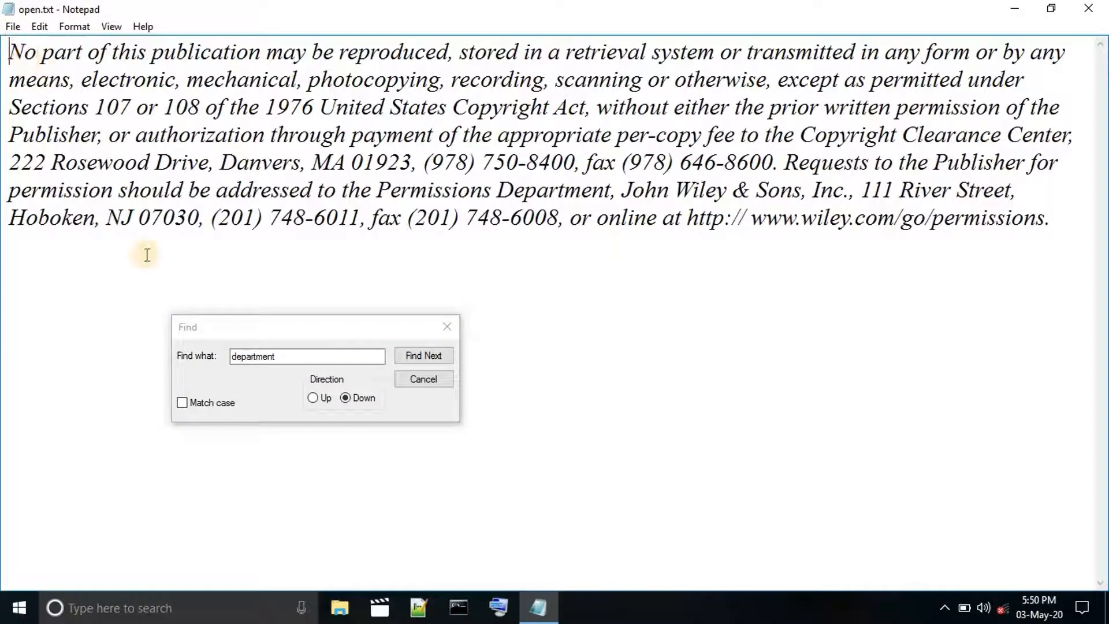
{"action": "left_click", "coordinate": [312, 397]}
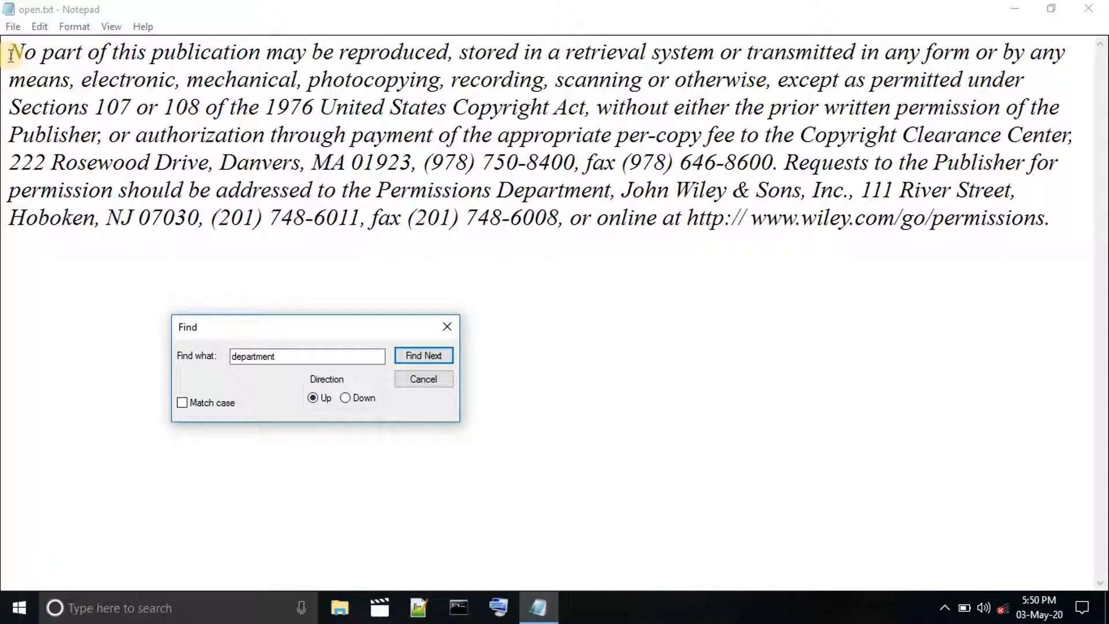
{"action": "left_click", "coordinate": [144, 57]}
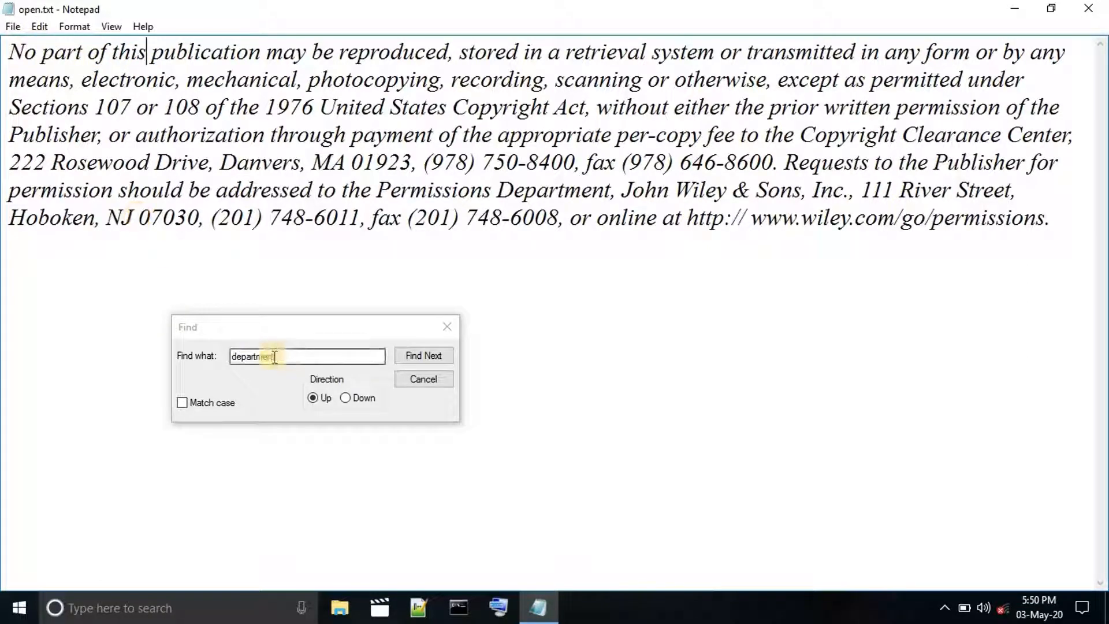
{"action": "left_click", "coordinate": [420, 358]}
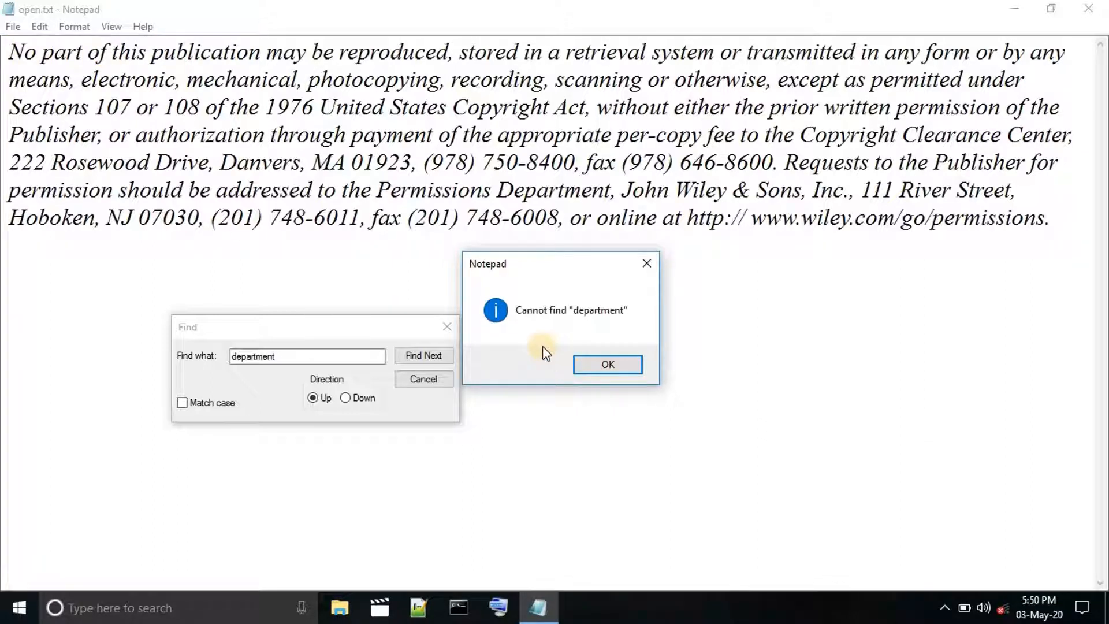
{"action": "left_click", "coordinate": [604, 363]}
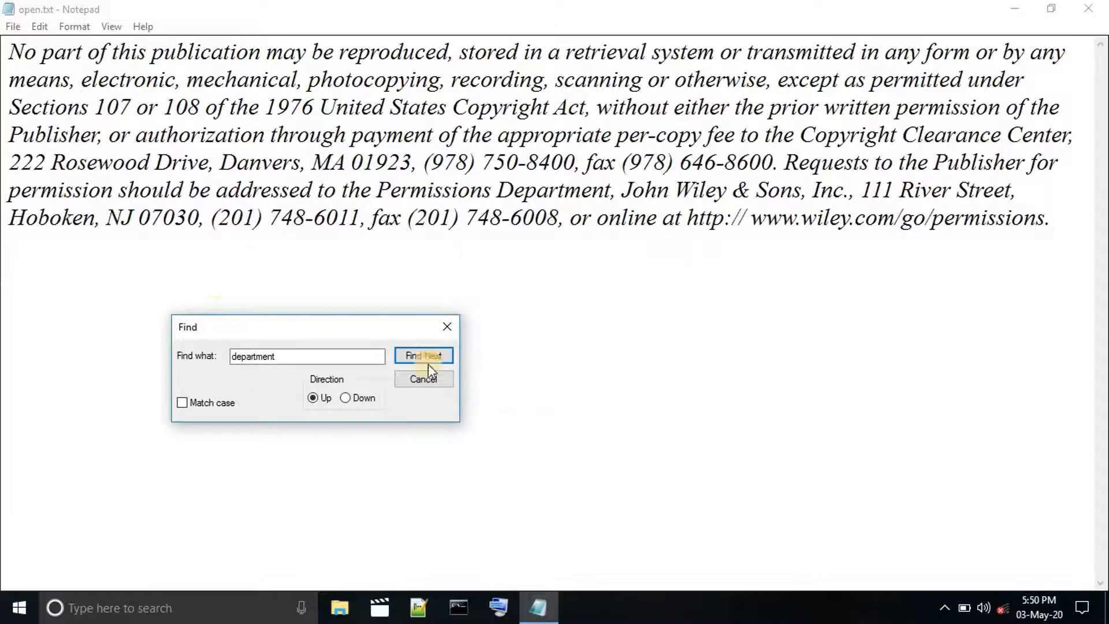
Search downward for "department" starting from the word "this" in the first line.
{"action": "left_click", "coordinate": [115, 54]}
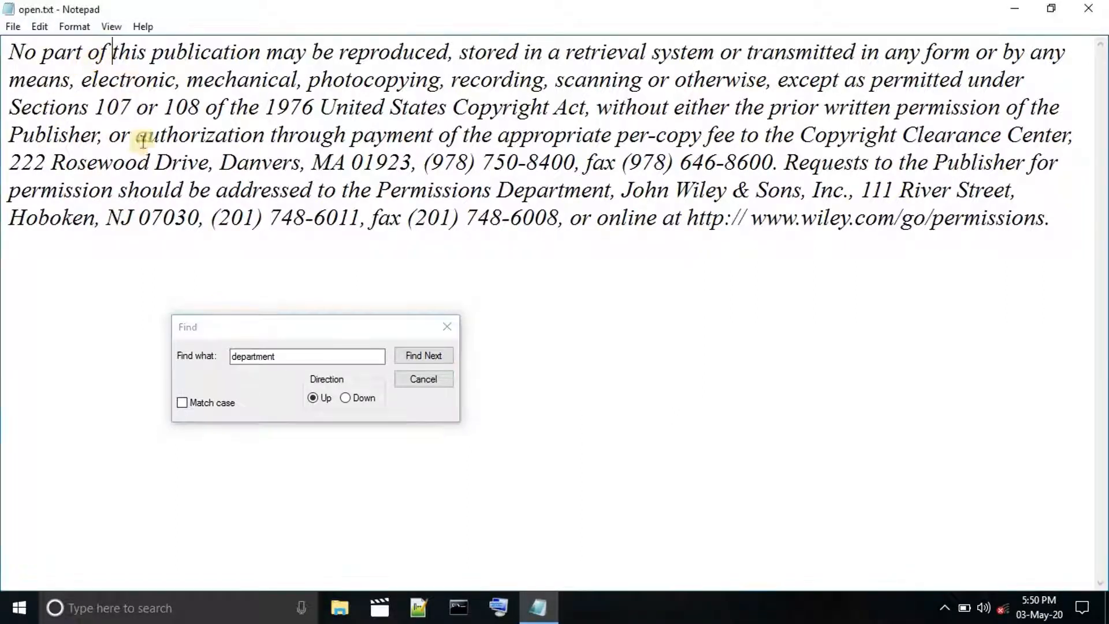
{"action": "left_click", "coordinate": [345, 399]}
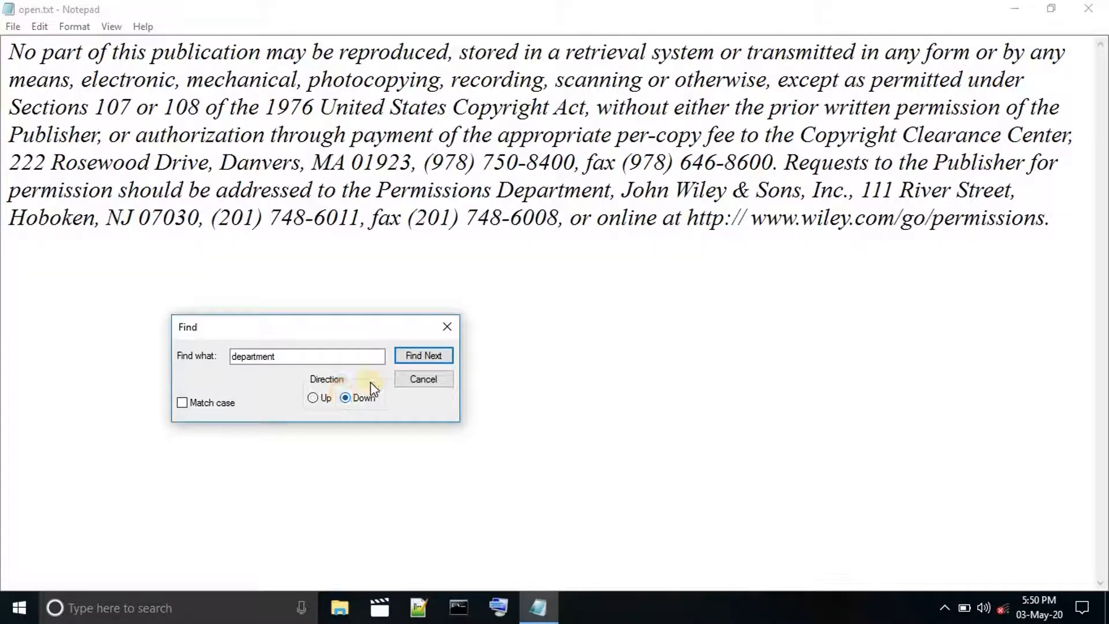
{"action": "left_click", "coordinate": [414, 355]}
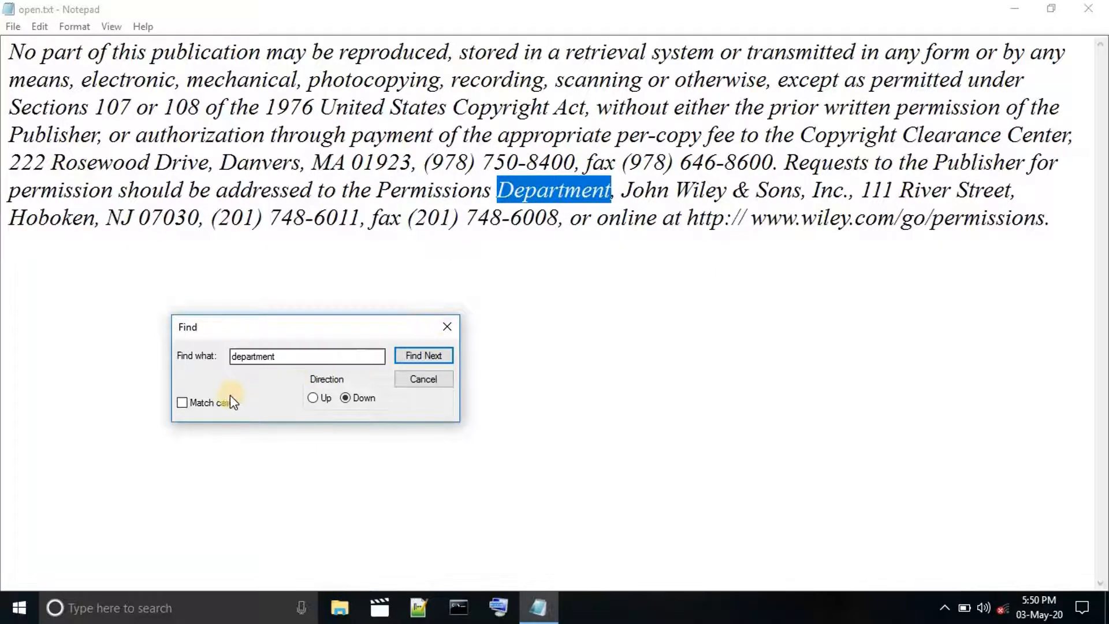
Search downward for lowercase "department" with Match case enabled, starting from "mechanical" in the second line.
{"action": "left_click", "coordinate": [237, 358]}
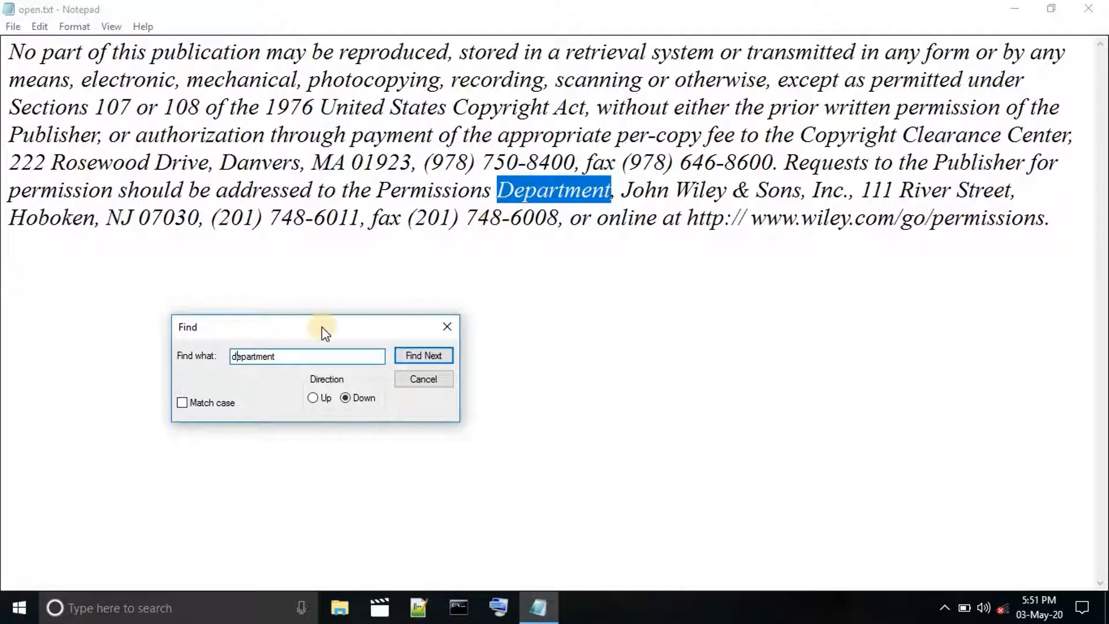
{"action": "left_click_drag", "start_coordinate": [334, 328], "coordinate": [414, 298]}
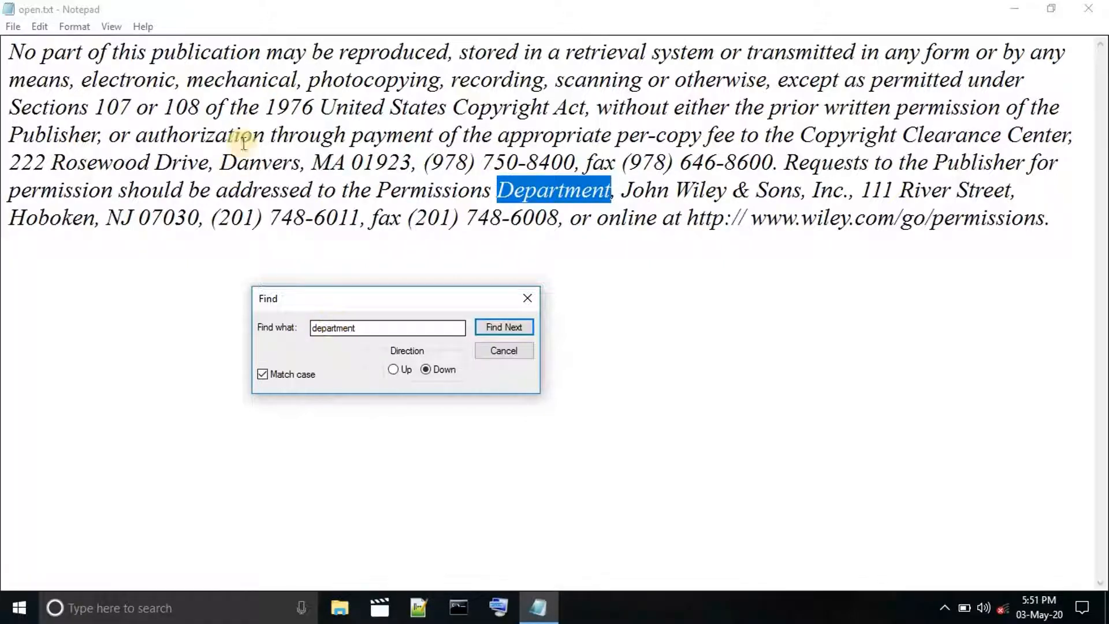
{"action": "left_click", "coordinate": [202, 81]}
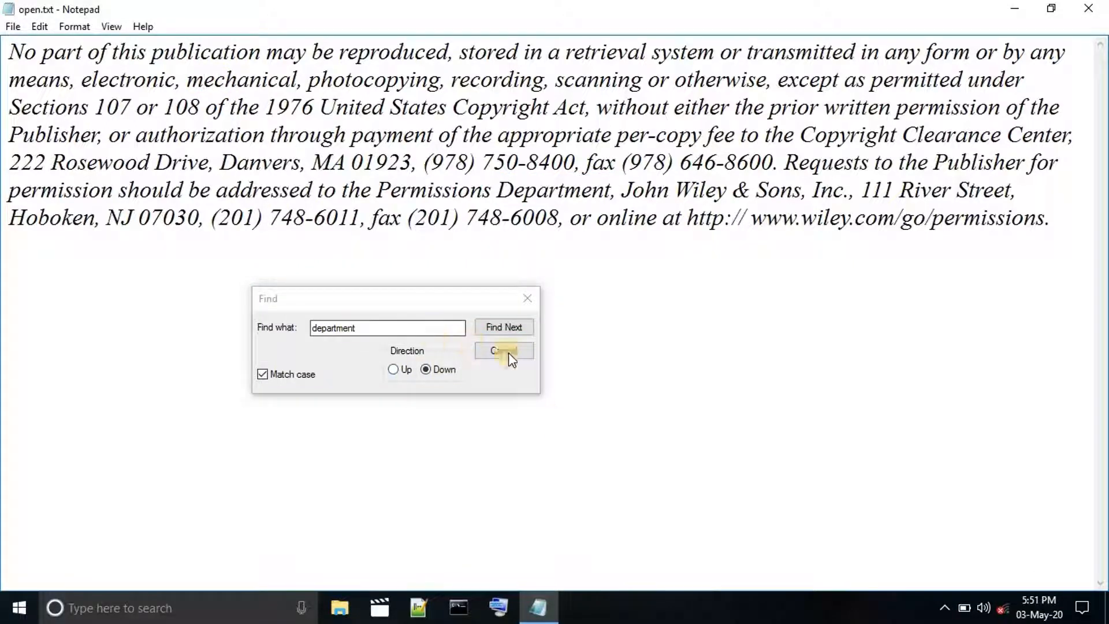
{"action": "left_click", "coordinate": [526, 327]}
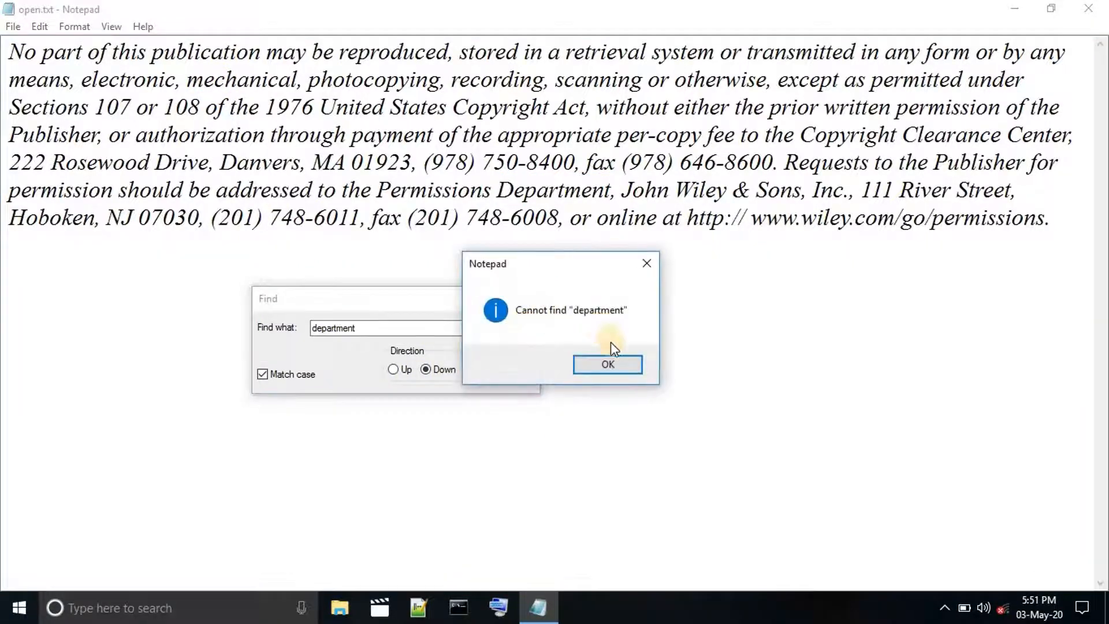
{"action": "left_click", "coordinate": [616, 363]}
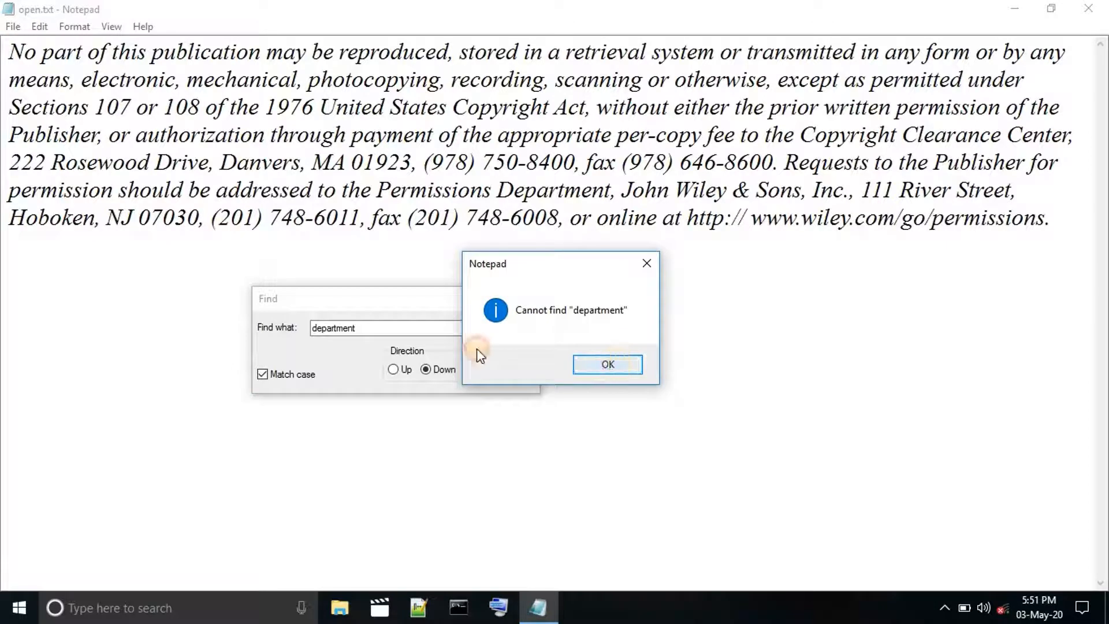
Change the search text to "Department", find it with Match case on, and close the Find dialog.
{"action": "left_click", "coordinate": [316, 330]}
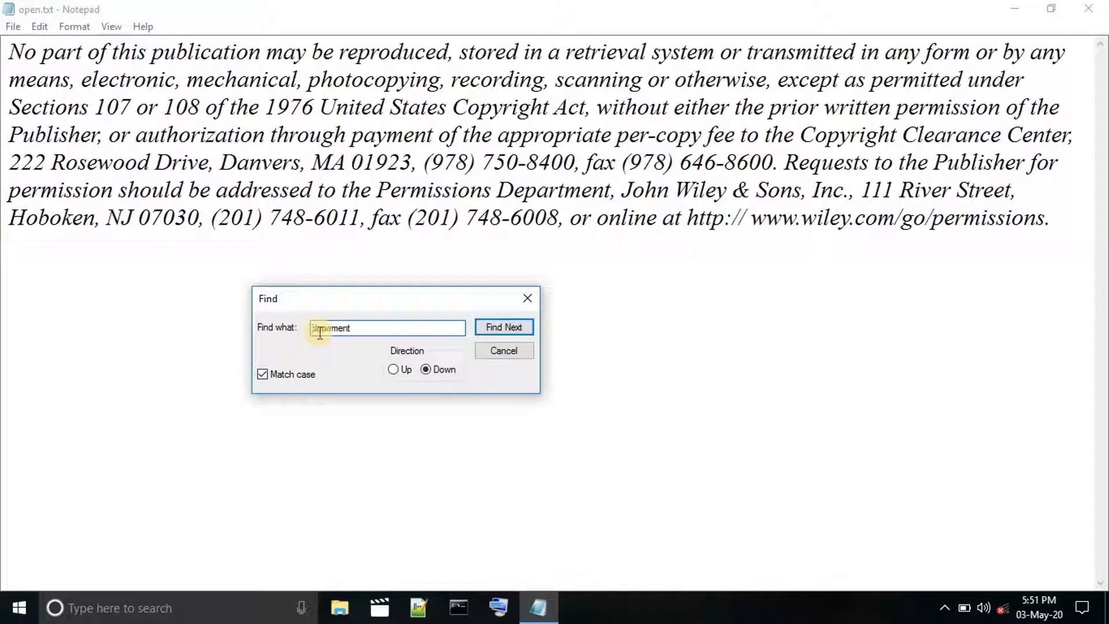
{"action": "type", "text": "D"}
{"action": "left_click", "coordinate": [501, 331]}
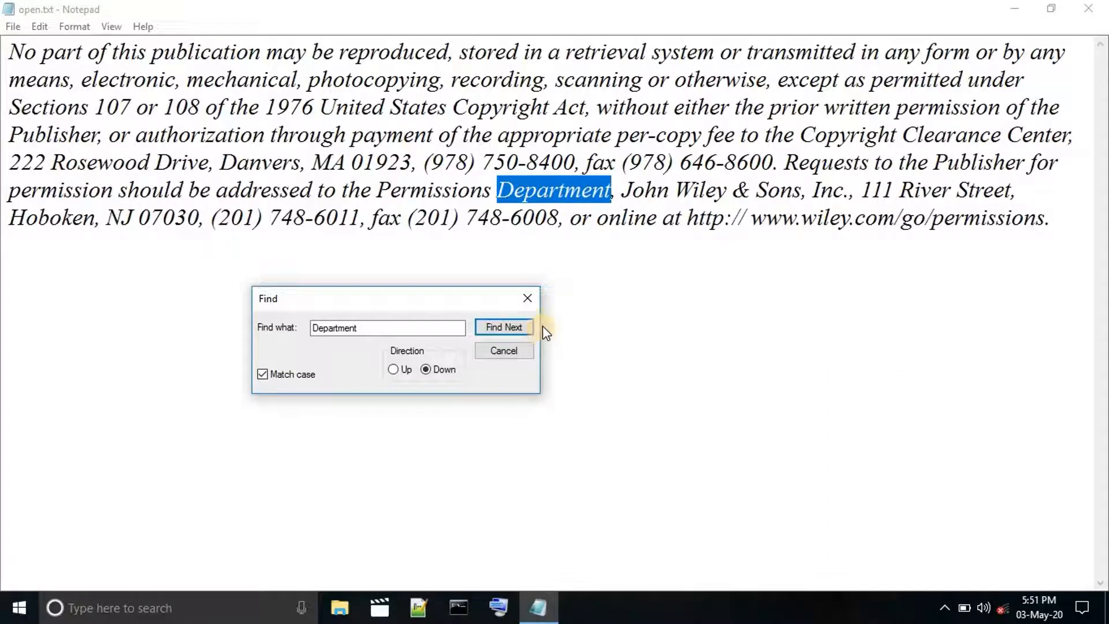
{"action": "left_click", "coordinate": [582, 191]}
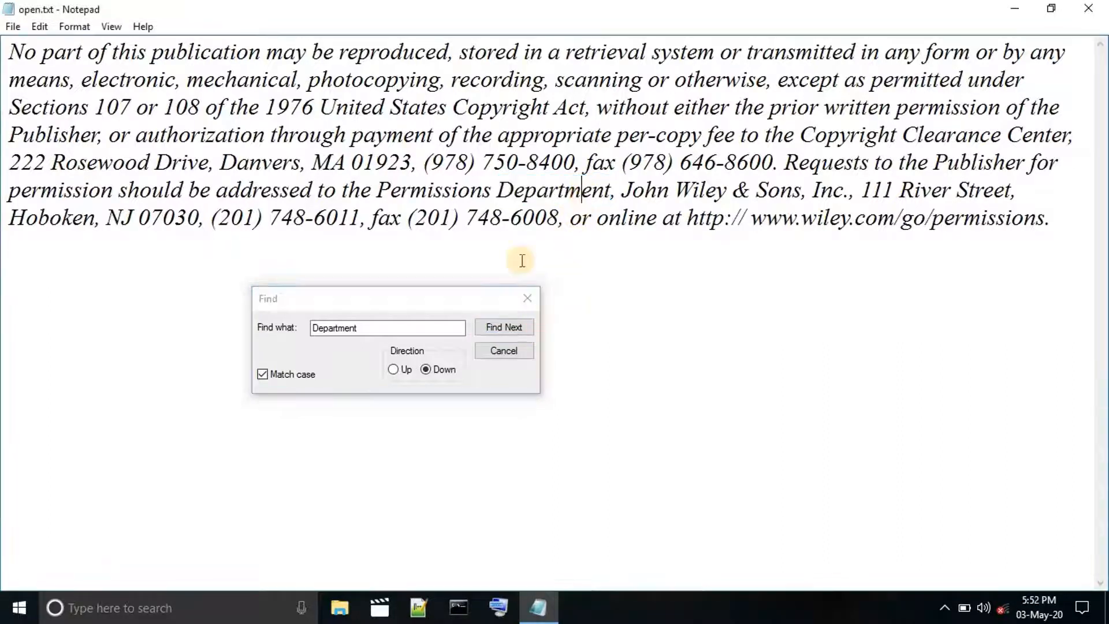
{"action": "left_click", "coordinate": [527, 299]}
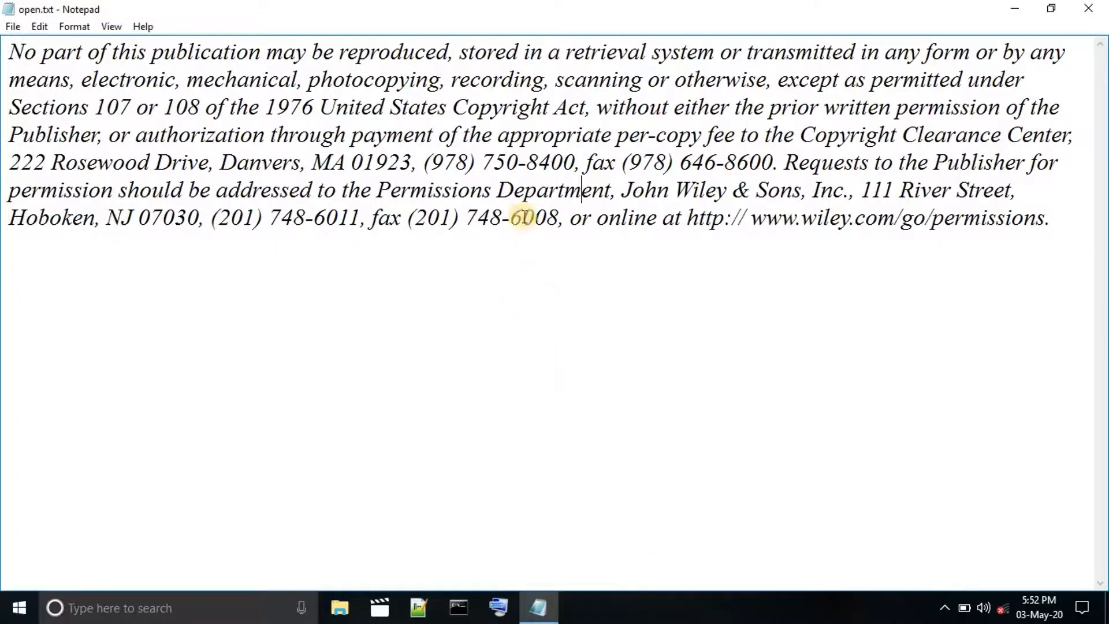
Copy the word "Department" following "Permissions" and paste it right after "mechanical," in the second line.
{"action": "double_click", "coordinate": [595, 191]}
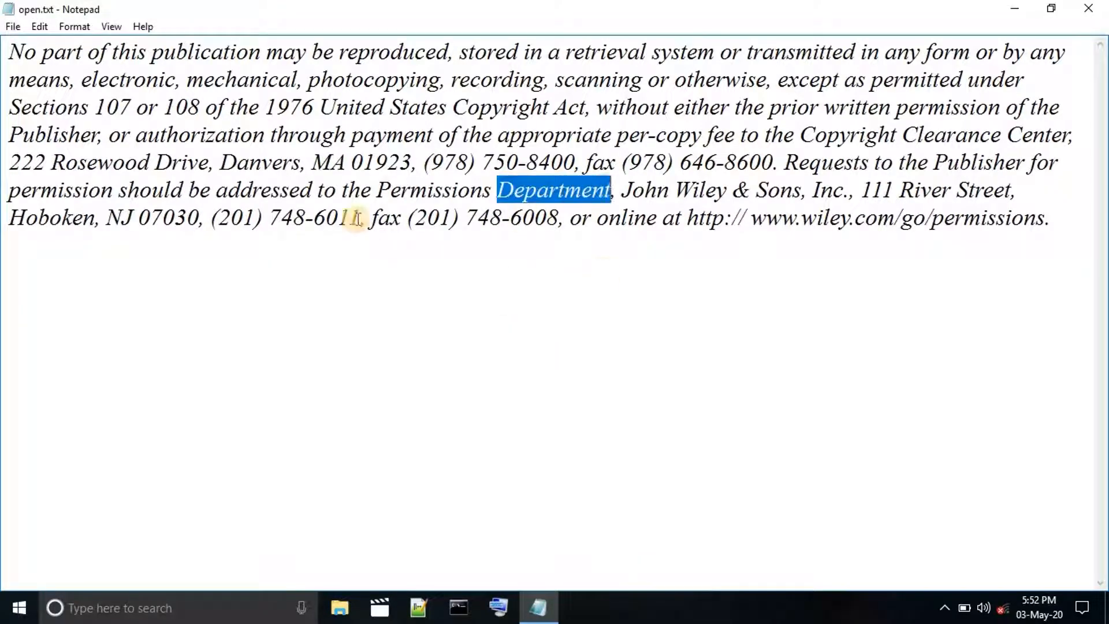
{"action": "left_click", "coordinate": [39, 26]}
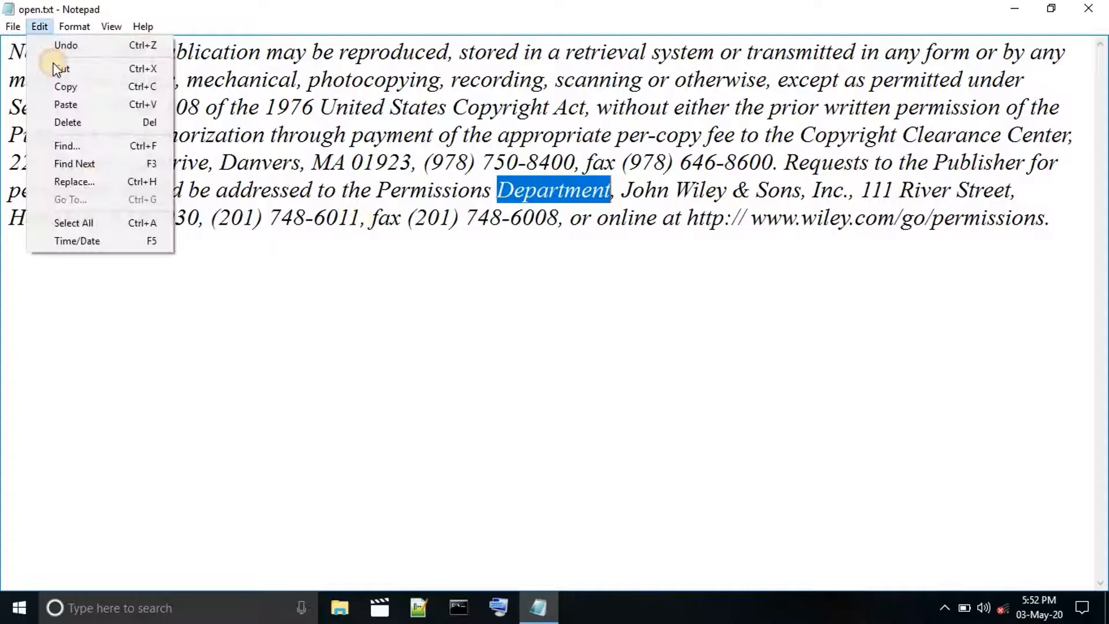
{"action": "left_click", "coordinate": [78, 90]}
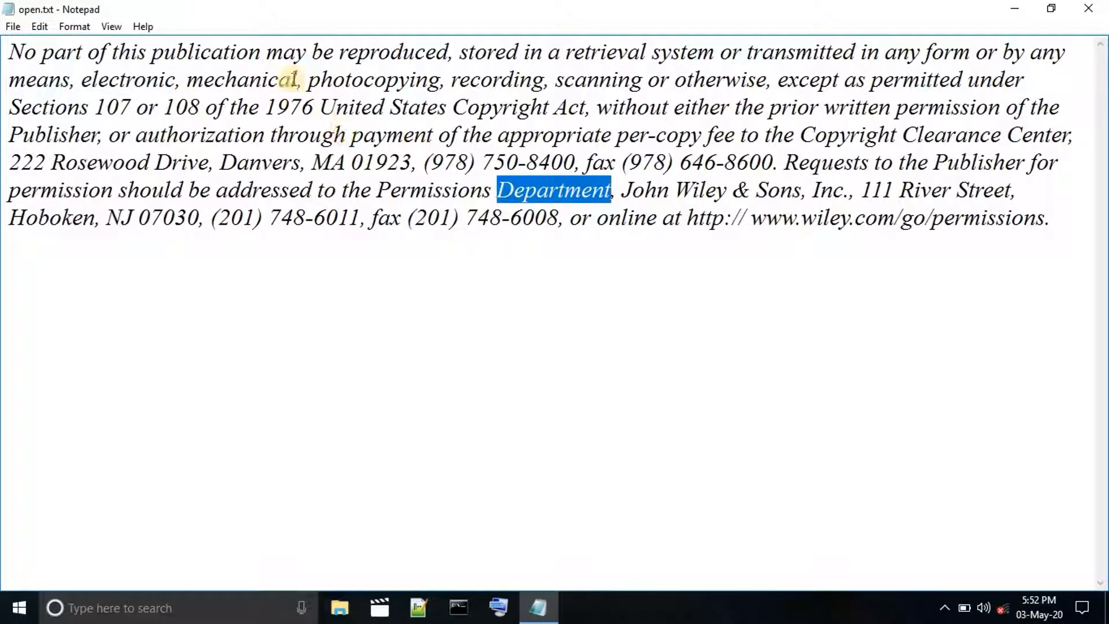
{"action": "left_click", "coordinate": [302, 79]}
{"action": "left_click", "coordinate": [41, 27]}
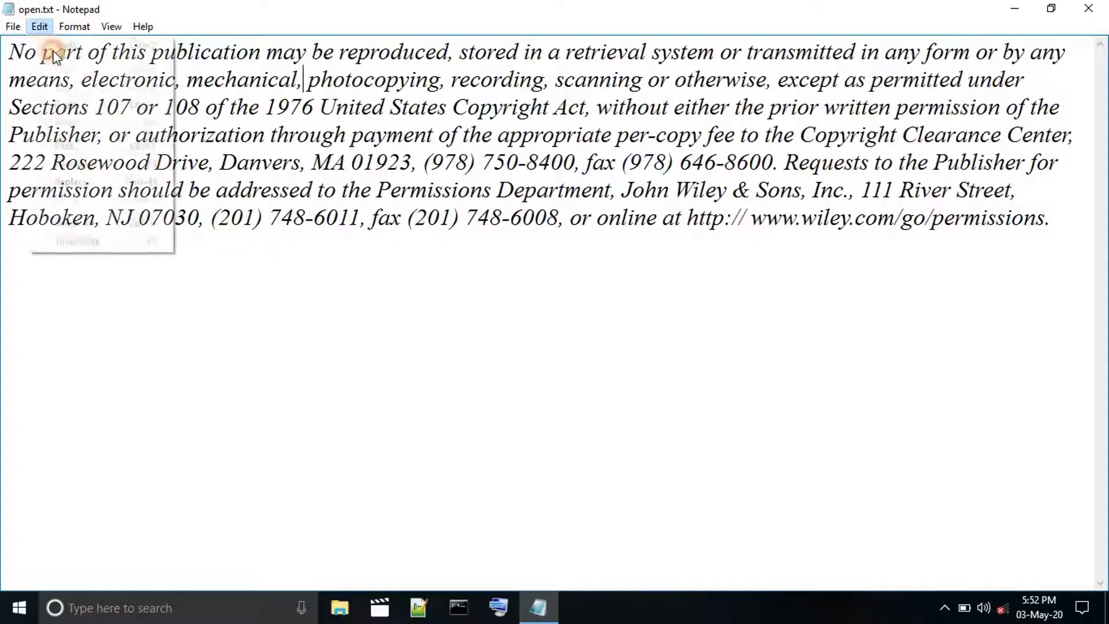
{"action": "left_click", "coordinate": [82, 102]}
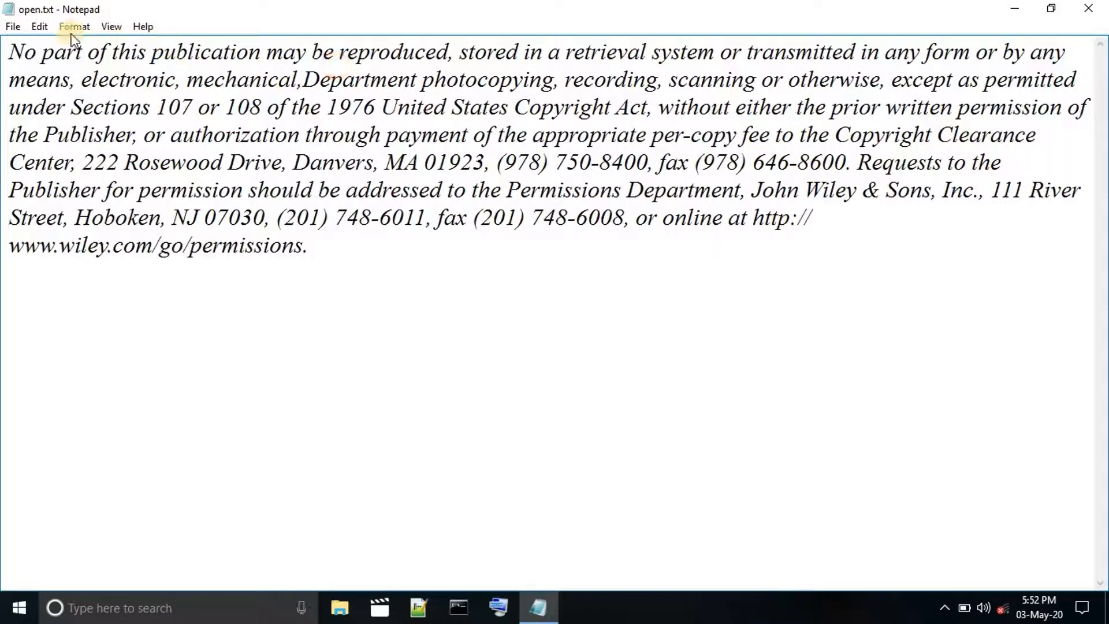
Paste "Department" before "the prior written" in the third line and again at the end of the paragraph.
{"action": "left_click", "coordinate": [40, 26]}
{"action": "key", "text": "Return"}
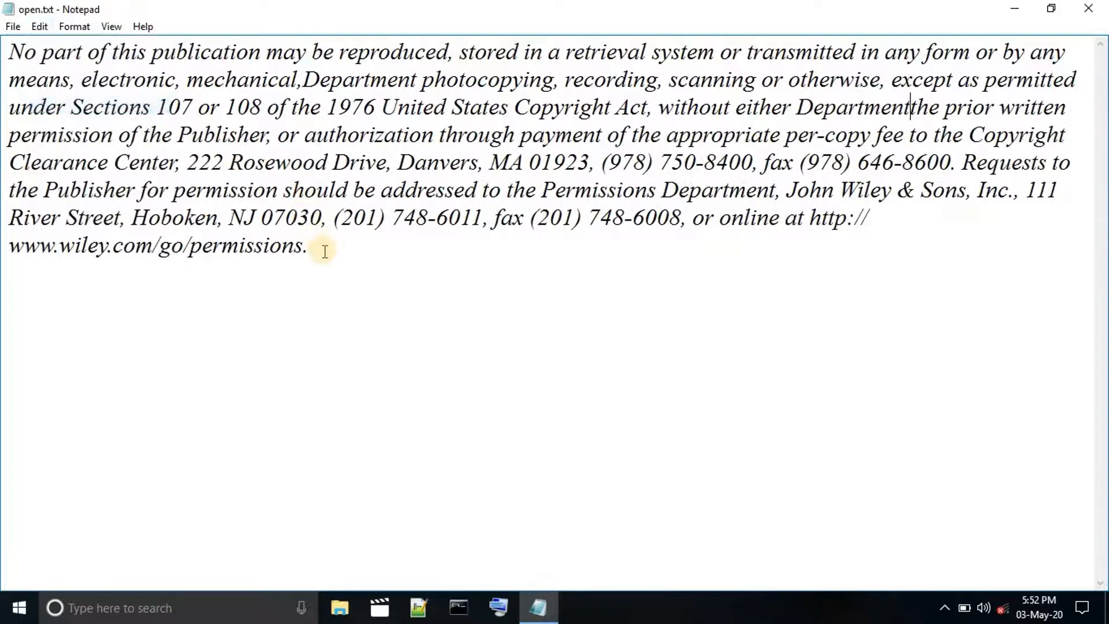
{"action": "left_click", "coordinate": [322, 248]}
{"action": "left_click", "coordinate": [39, 26]}
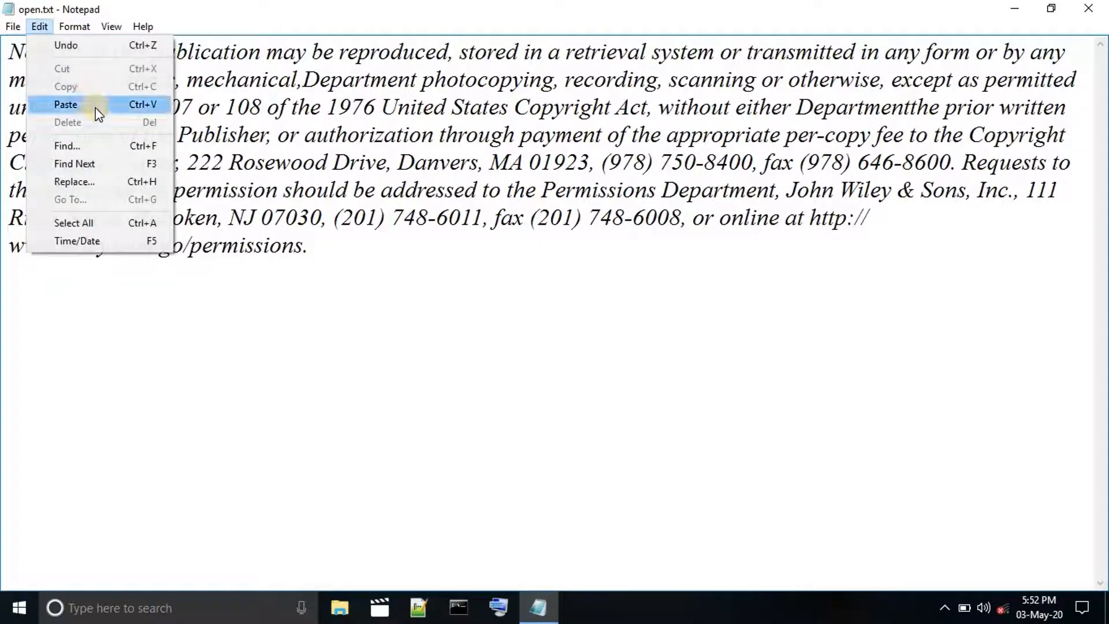
{"action": "left_click", "coordinate": [93, 105]}
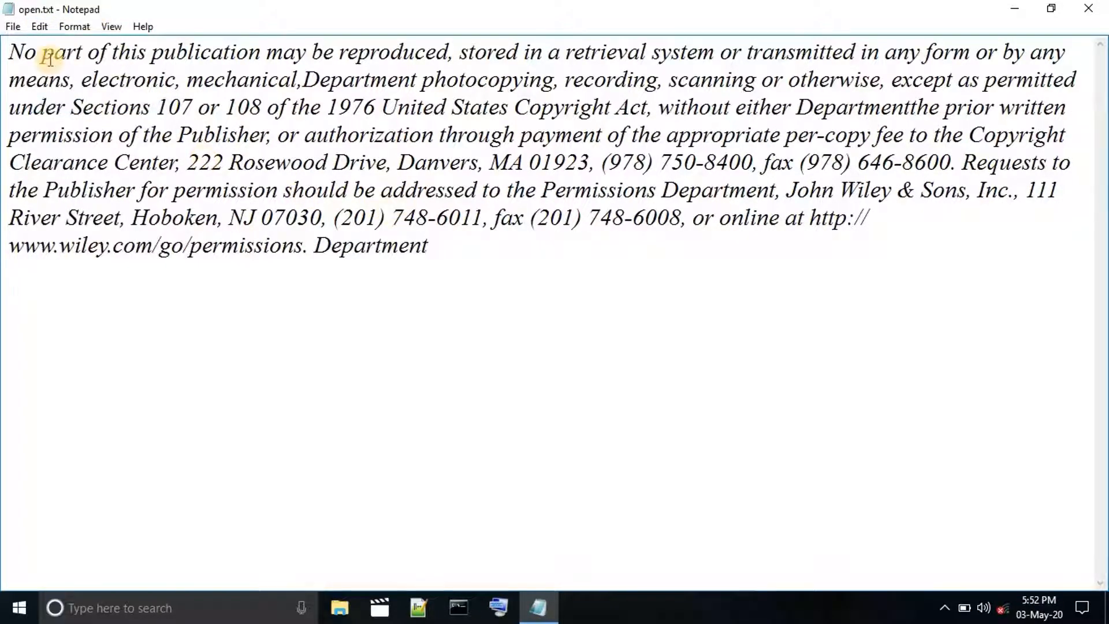
Find the first "Department" searching downward from after "No" in the first line, with Match case enabled.
{"action": "left_click", "coordinate": [40, 26]}
{"action": "left_click", "coordinate": [111, 149]}
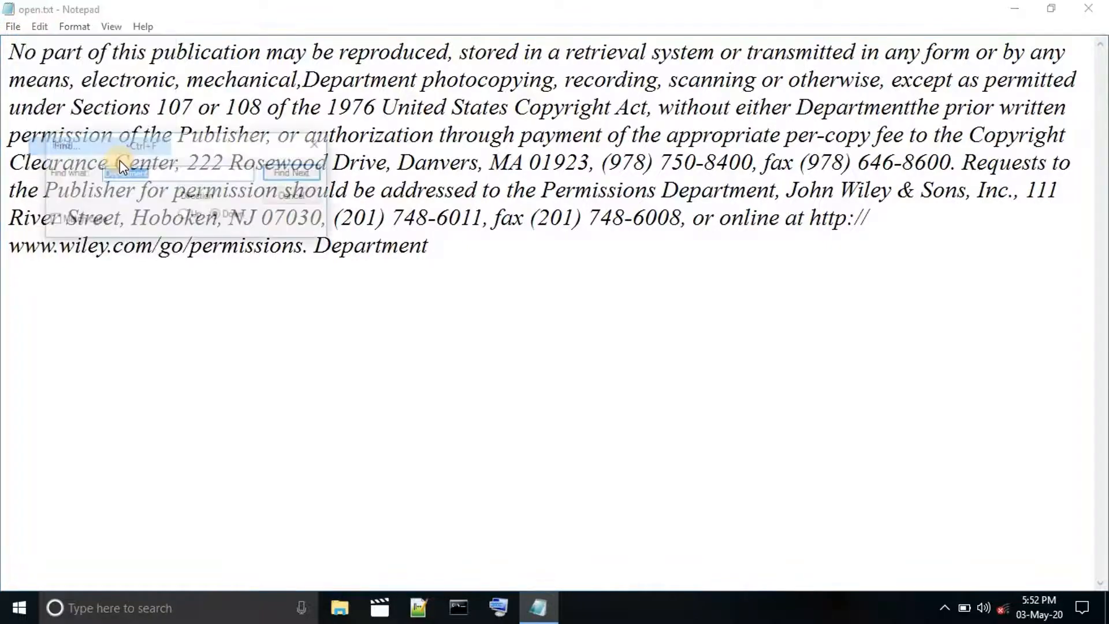
{"action": "left_click_drag", "start_coordinate": [210, 151], "coordinate": [290, 293]}
{"action": "left_click", "coordinate": [133, 362]}
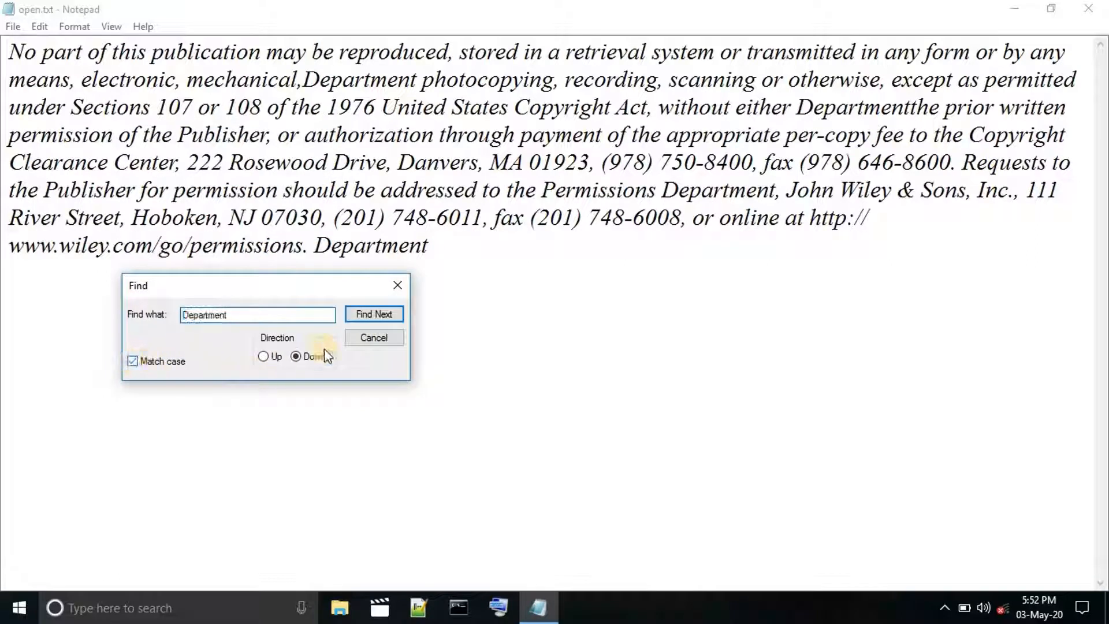
{"action": "left_click", "coordinate": [377, 312]}
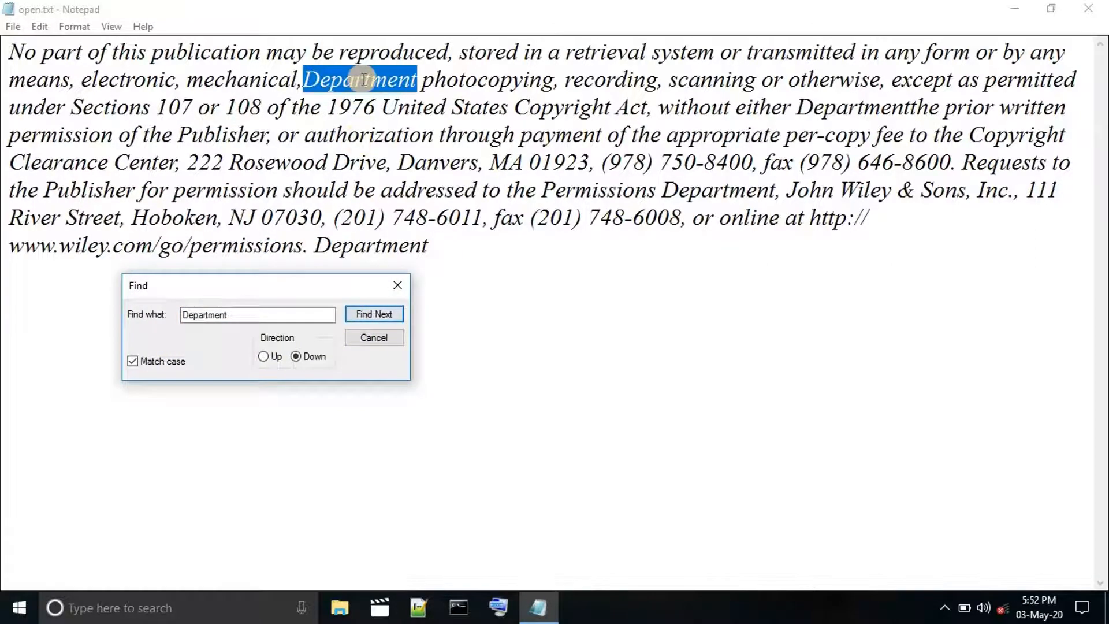
Find the remaining occurrences of "Department" down to the end of the paragraph and close the Find dialog.
{"action": "left_click", "coordinate": [382, 317]}
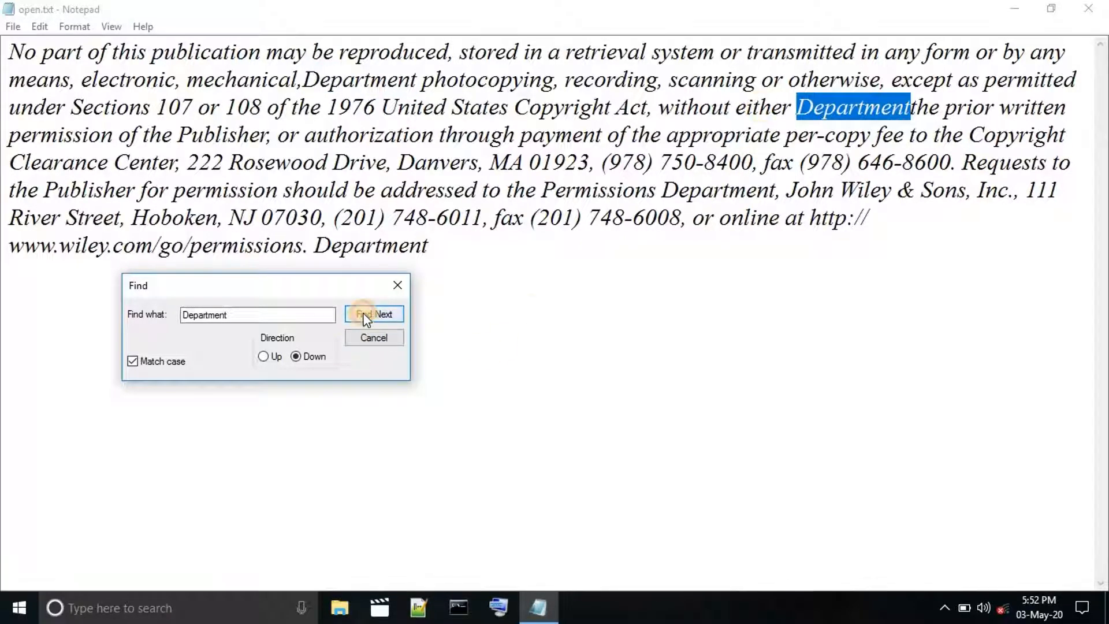
{"action": "left_click", "coordinate": [366, 316]}
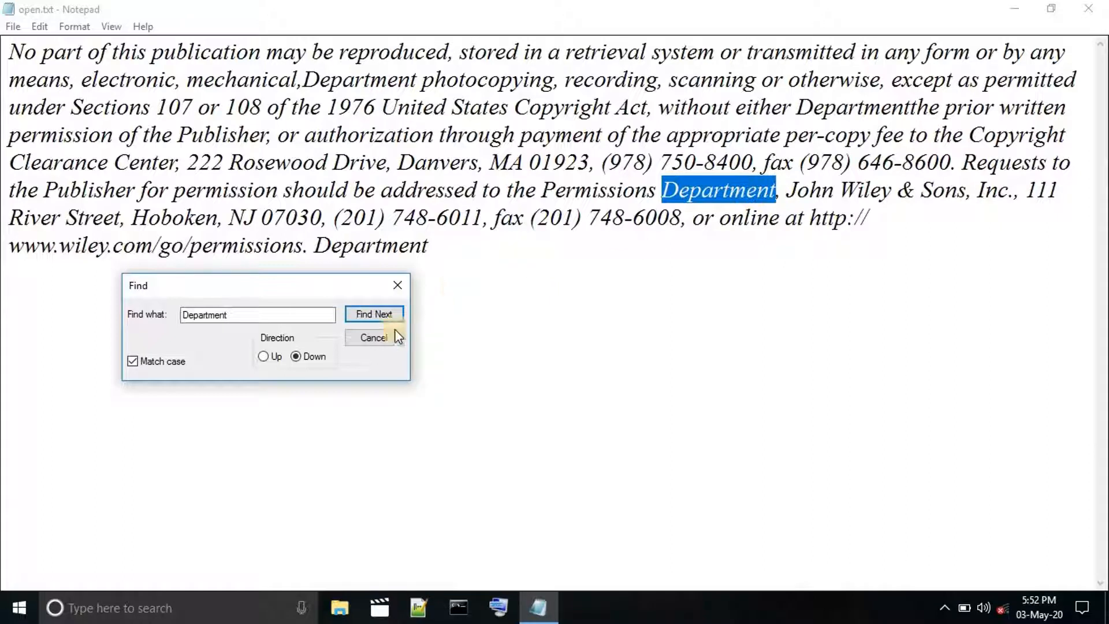
{"action": "left_click", "coordinate": [388, 313]}
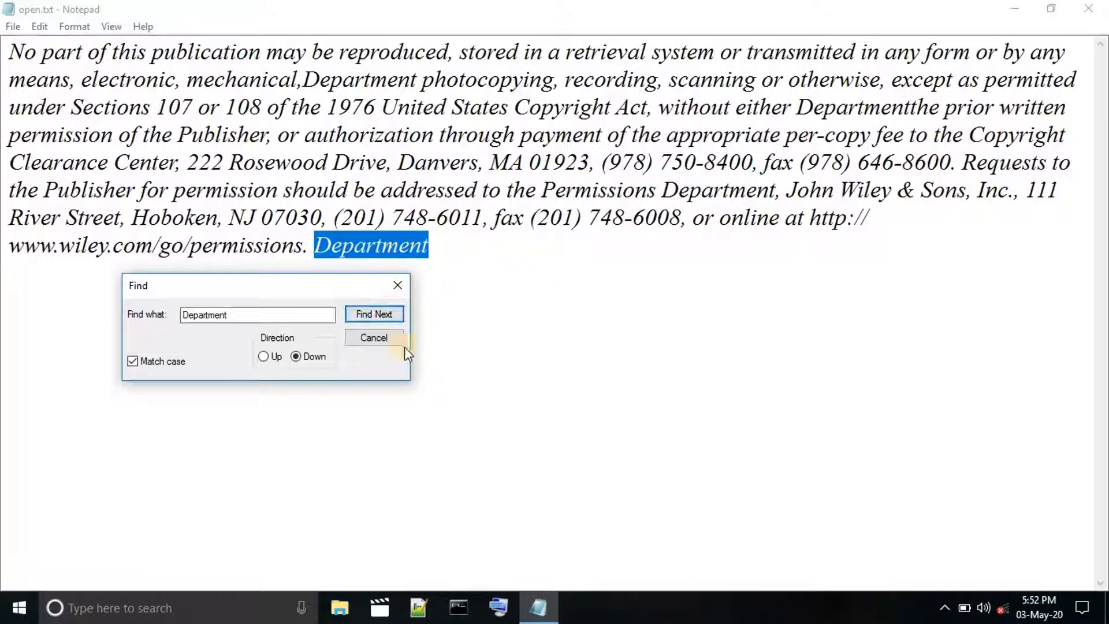
{"action": "left_click", "coordinate": [390, 341]}
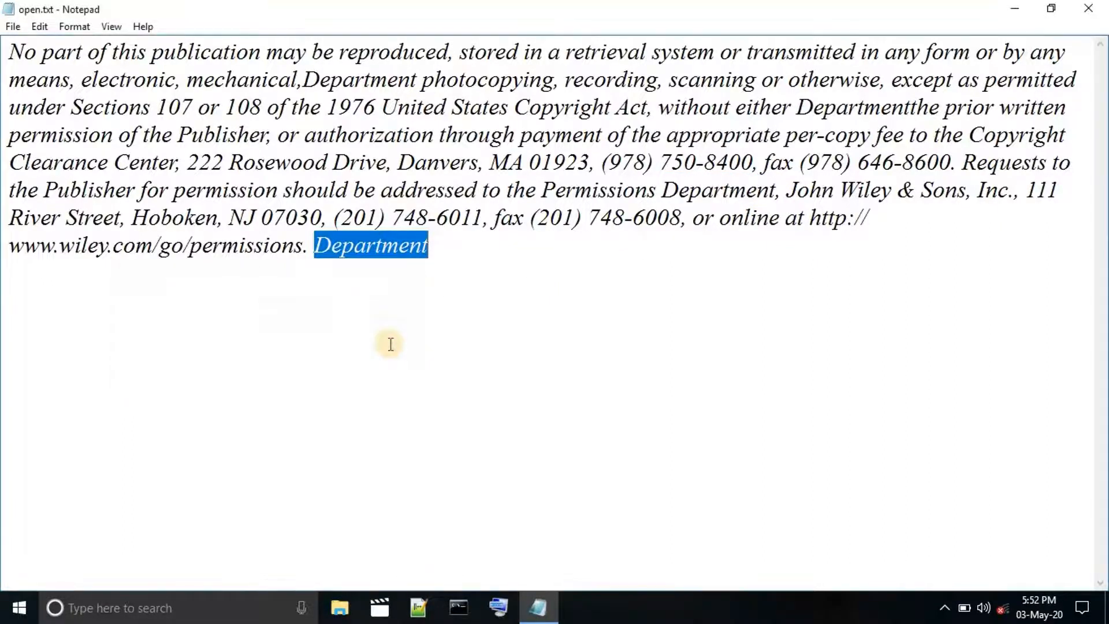
Place the cursor after the final "Department" and repeat the downward search from there with Find Next.
{"action": "left_click", "coordinate": [467, 253]}
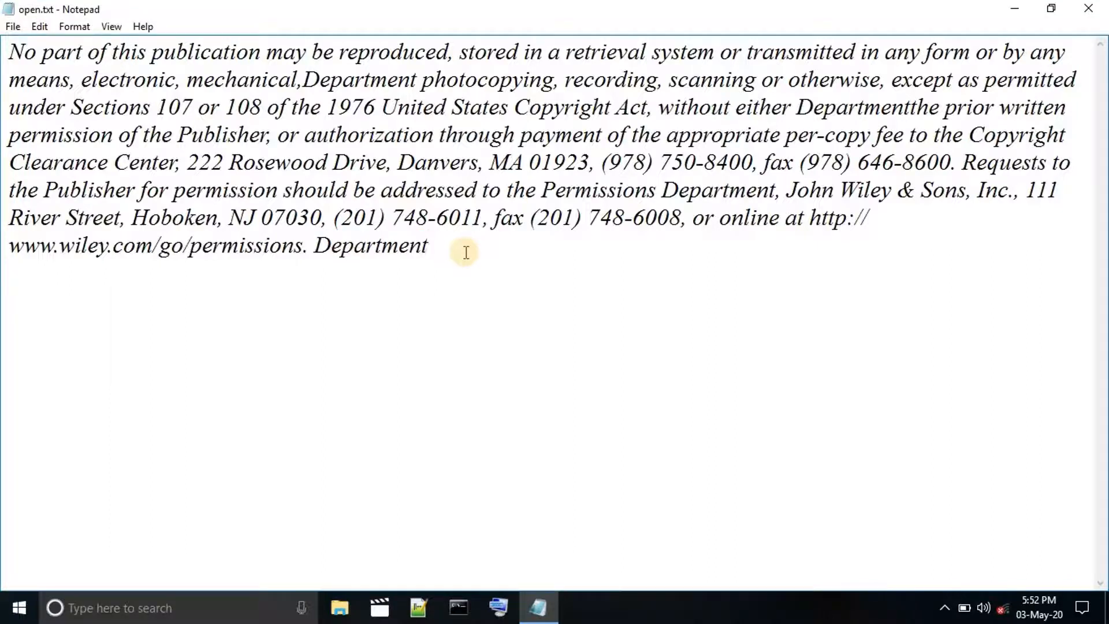
{"action": "left_click_drag", "start_coordinate": [450, 252], "coordinate": [59, 82]}
{"action": "left_click", "coordinate": [205, 321]}
{"action": "left_click_drag", "start_coordinate": [313, 248], "coordinate": [466, 271]}
{"action": "left_click", "coordinate": [466, 270]}
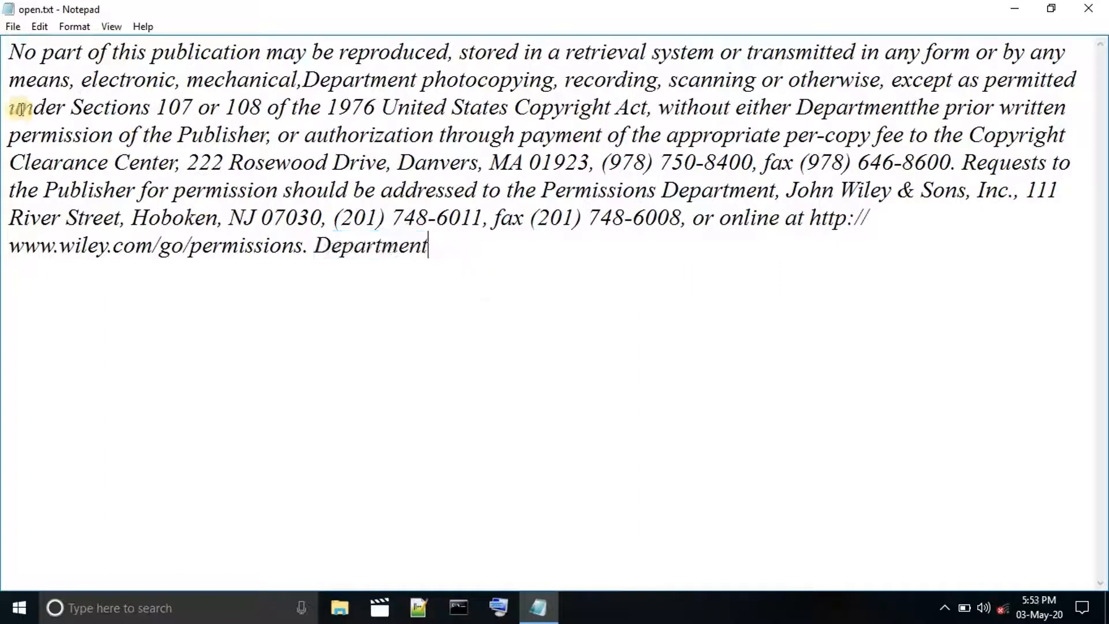
{"action": "left_click", "coordinate": [40, 28]}
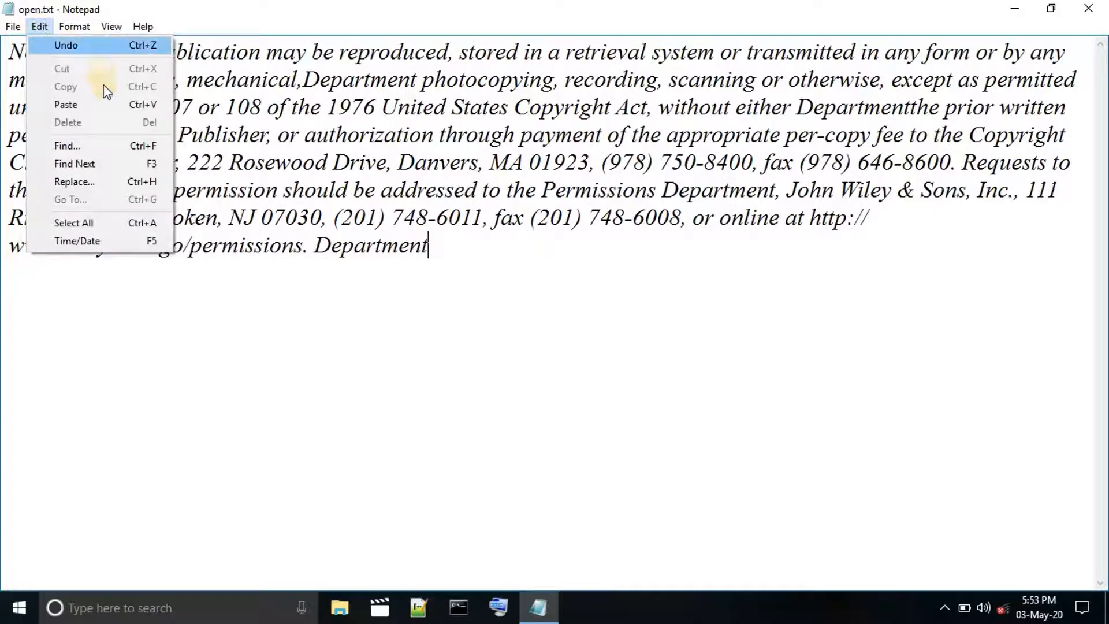
{"action": "left_click", "coordinate": [124, 164]}
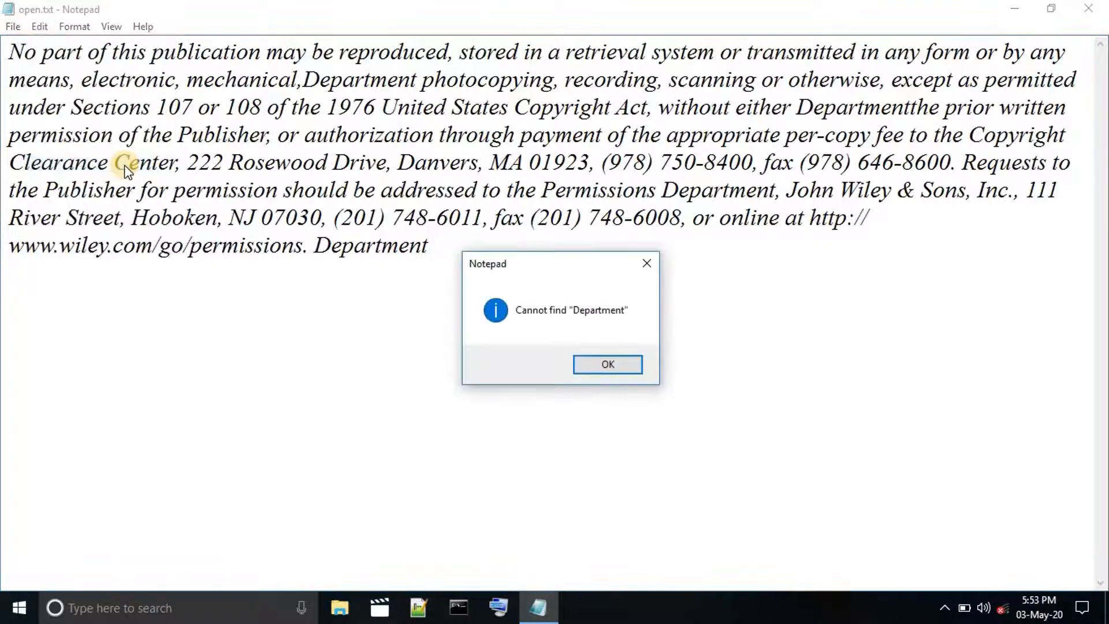
{"action": "left_click", "coordinate": [591, 366]}
Repeat the search with Find Next from "of" in the first line through the first two occurrences of "Department".
{"action": "left_click", "coordinate": [99, 52]}
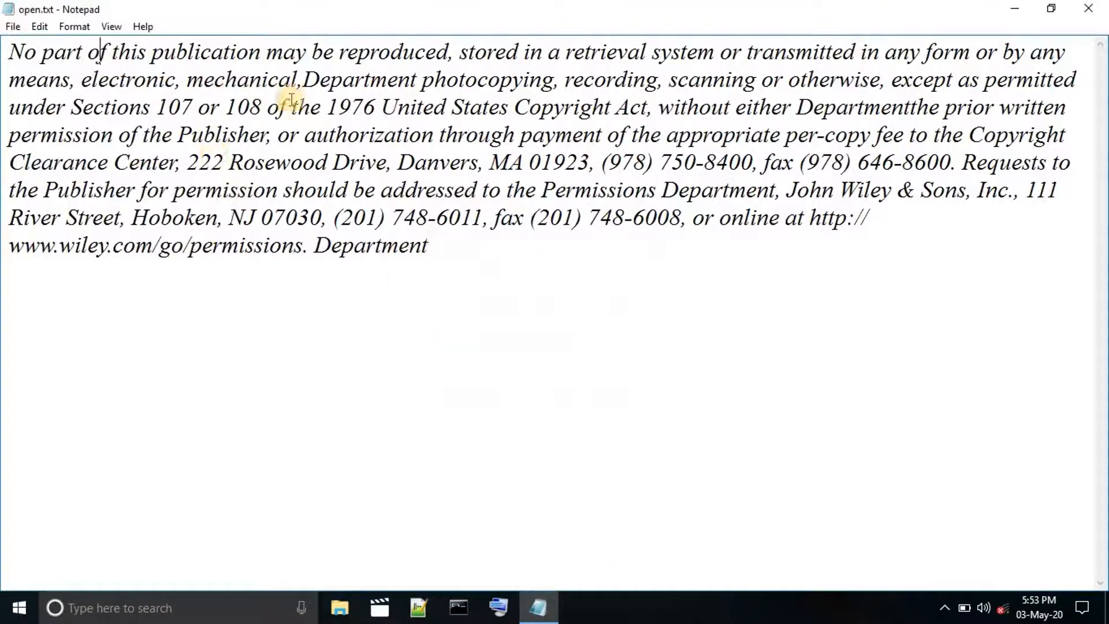
{"action": "left_click", "coordinate": [45, 26]}
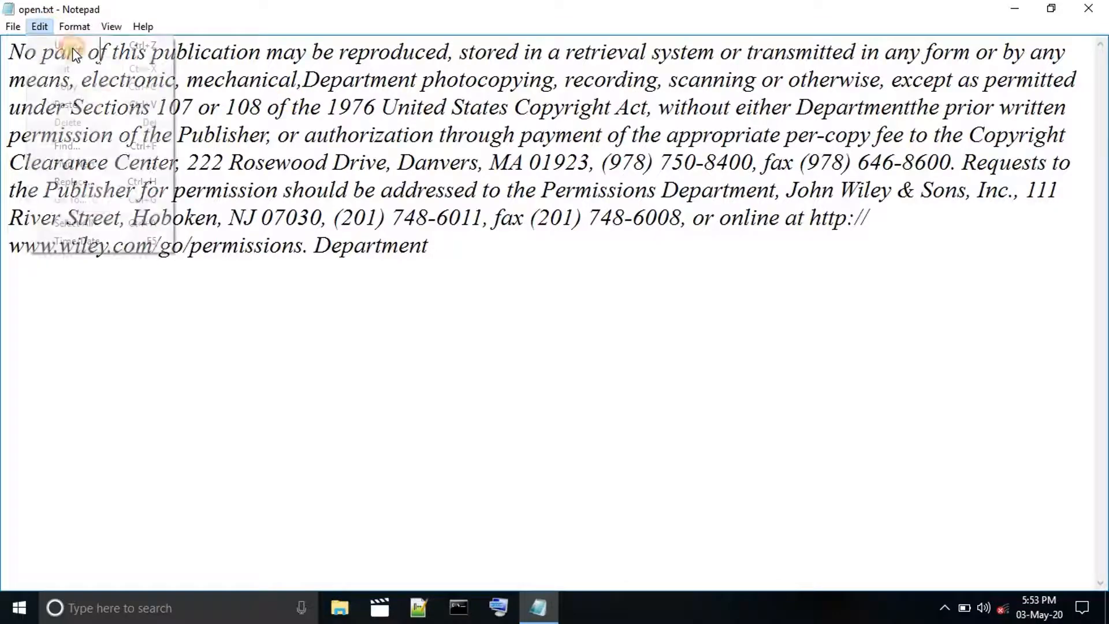
{"action": "left_click", "coordinate": [117, 146]}
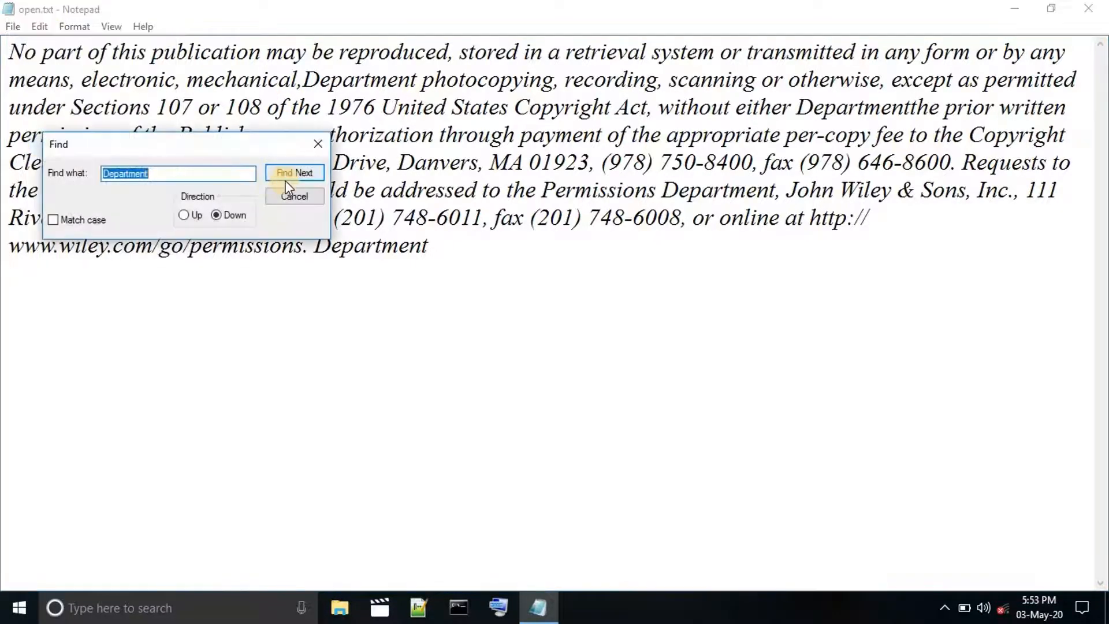
{"action": "left_click", "coordinate": [319, 144]}
{"action": "left_click", "coordinate": [74, 26]}
{"action": "mouse_move", "coordinate": [40, 27]}
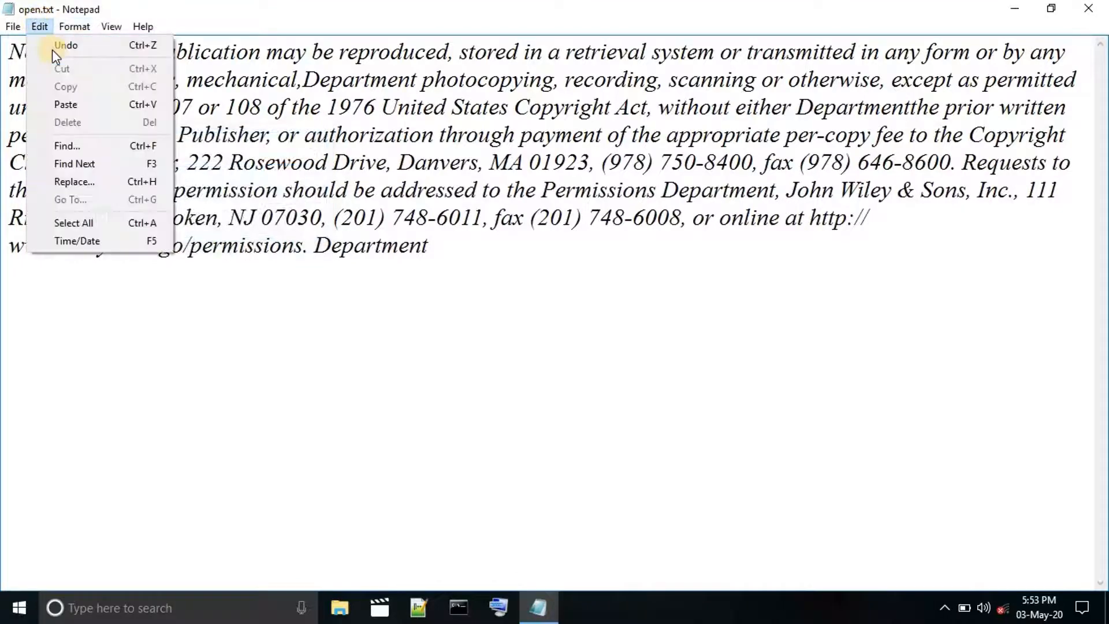
{"action": "left_click", "coordinate": [80, 163]}
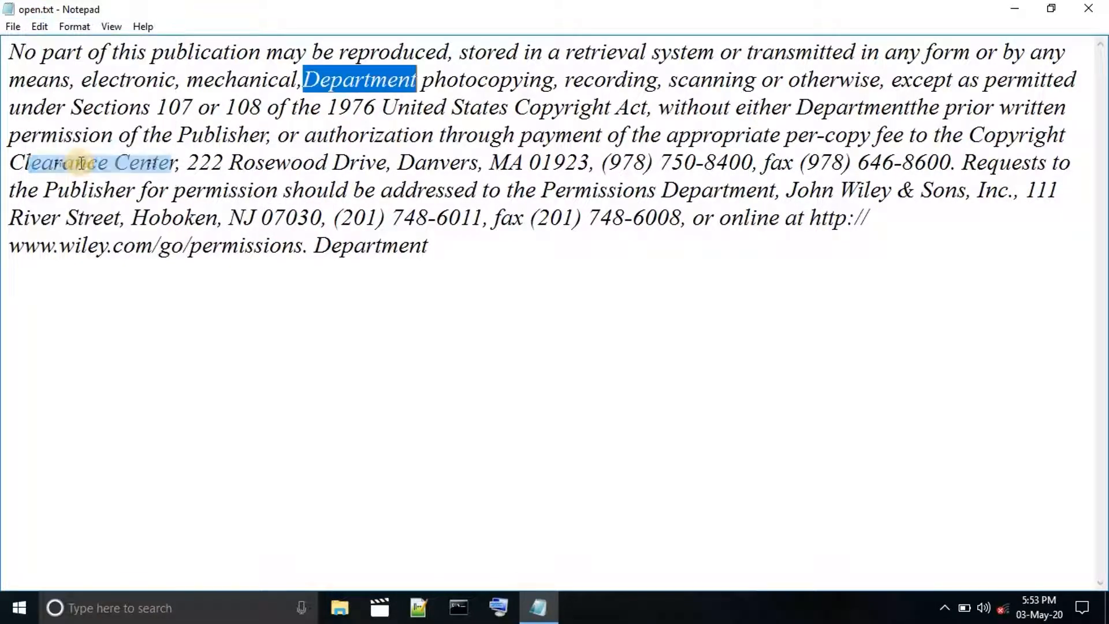
{"action": "left_click", "coordinate": [38, 27]}
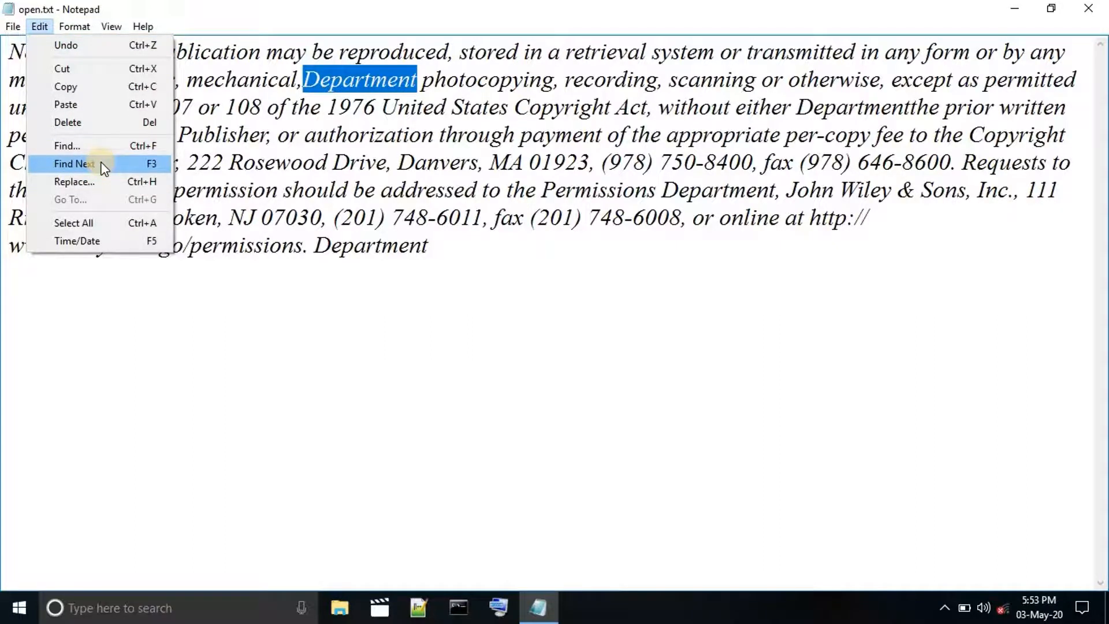
{"action": "left_click", "coordinate": [103, 166]}
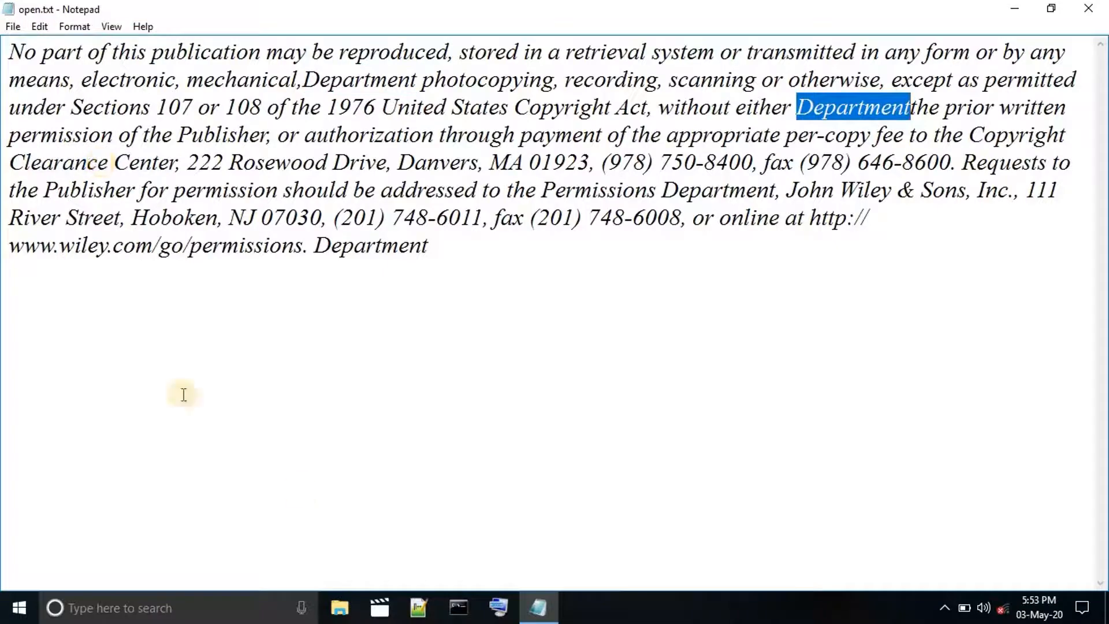
Briefly show the on-screen keyboard, and find the last two occurrences of "Department" with Find Next.
{"action": "left_click", "coordinate": [502, 608]}
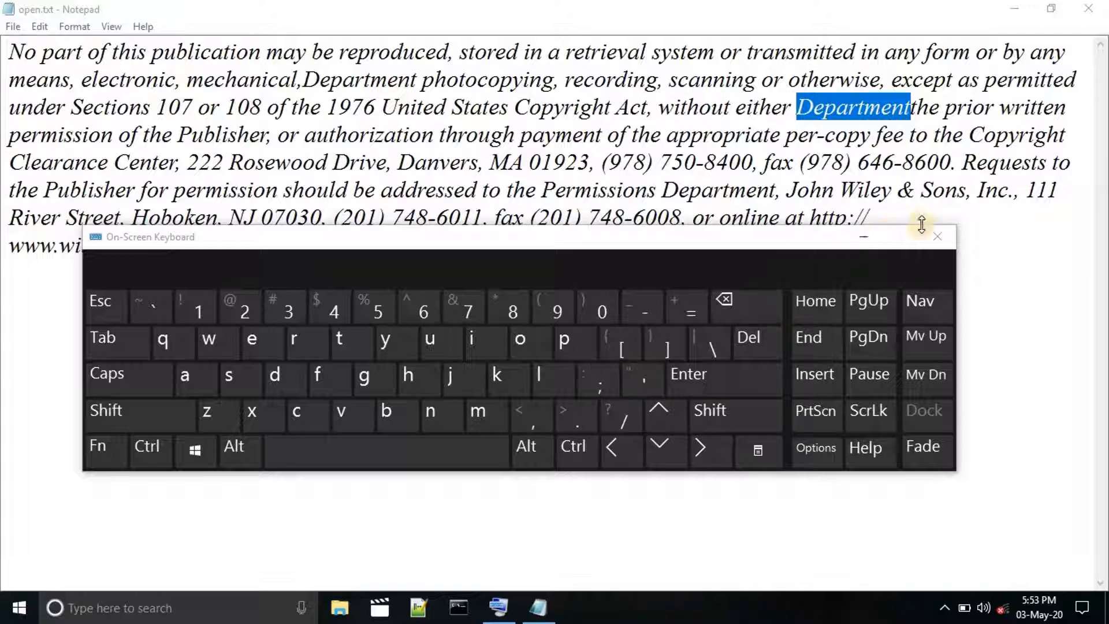
{"action": "left_click", "coordinate": [937, 237]}
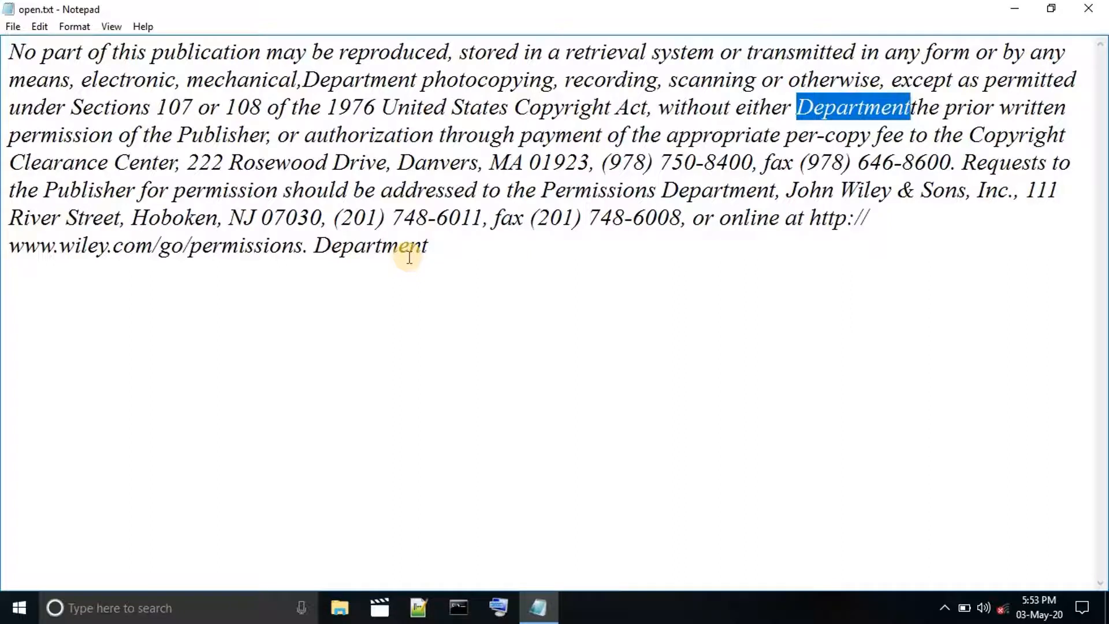
{"action": "key", "text": "F3"}
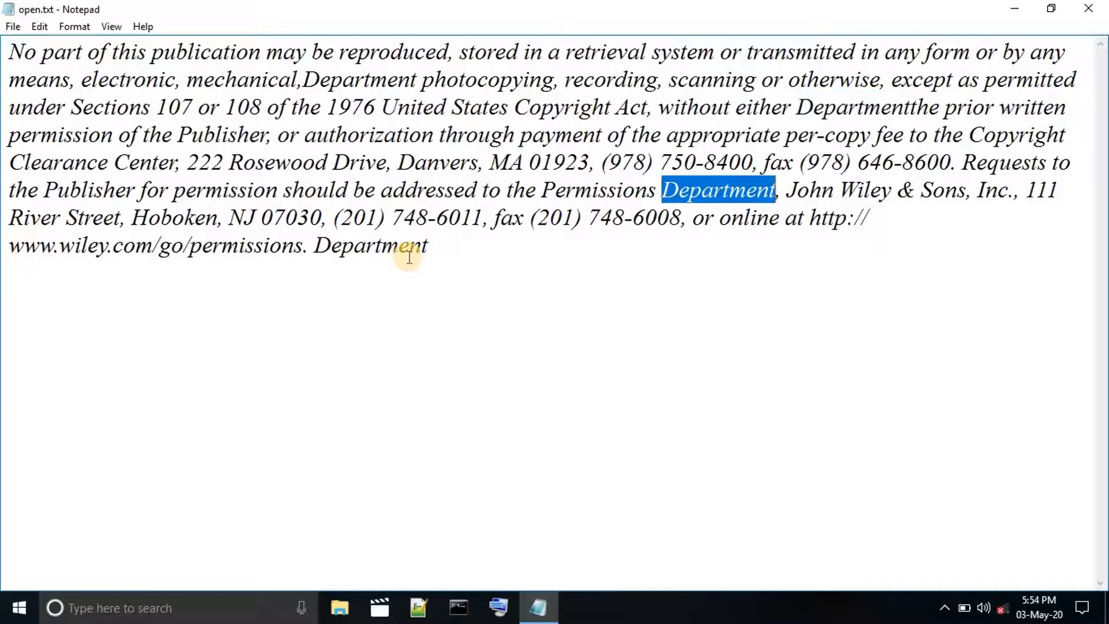
{"action": "key", "text": "F3"}
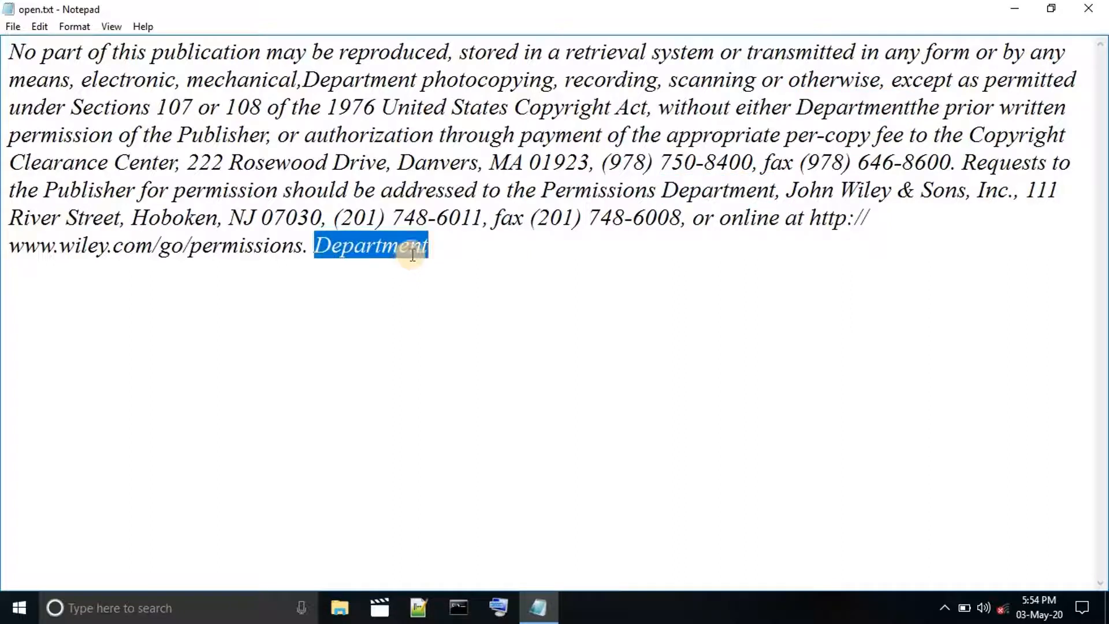
{"action": "left_click", "coordinate": [469, 257]}
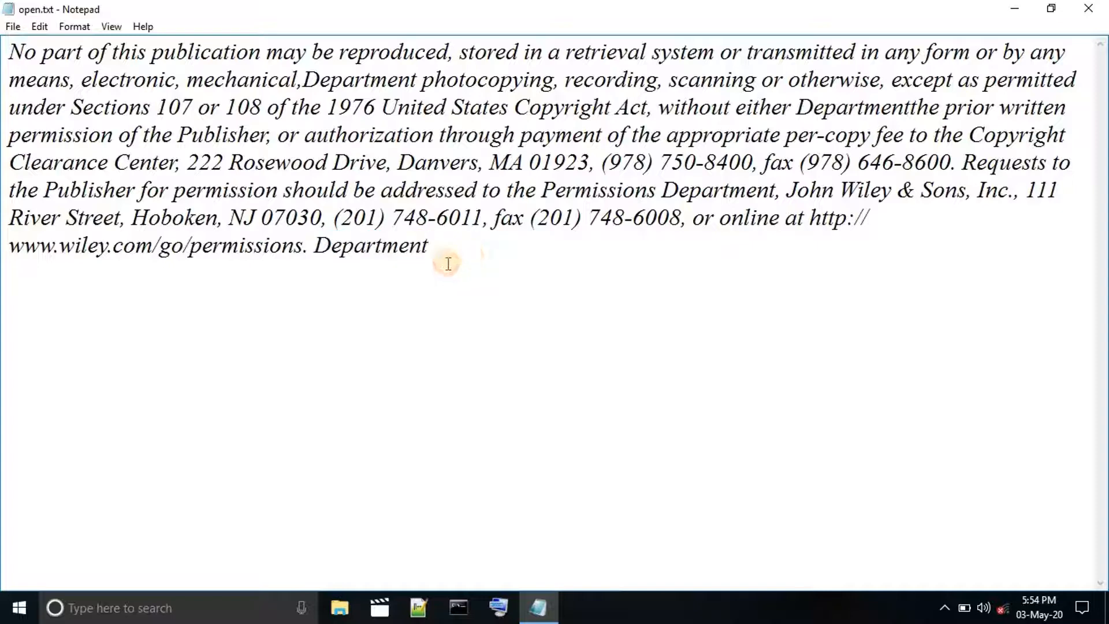
Set up a replacement of "Department" with "College" and move the Replace dialog below the paragraph.
{"action": "left_click", "coordinate": [39, 26]}
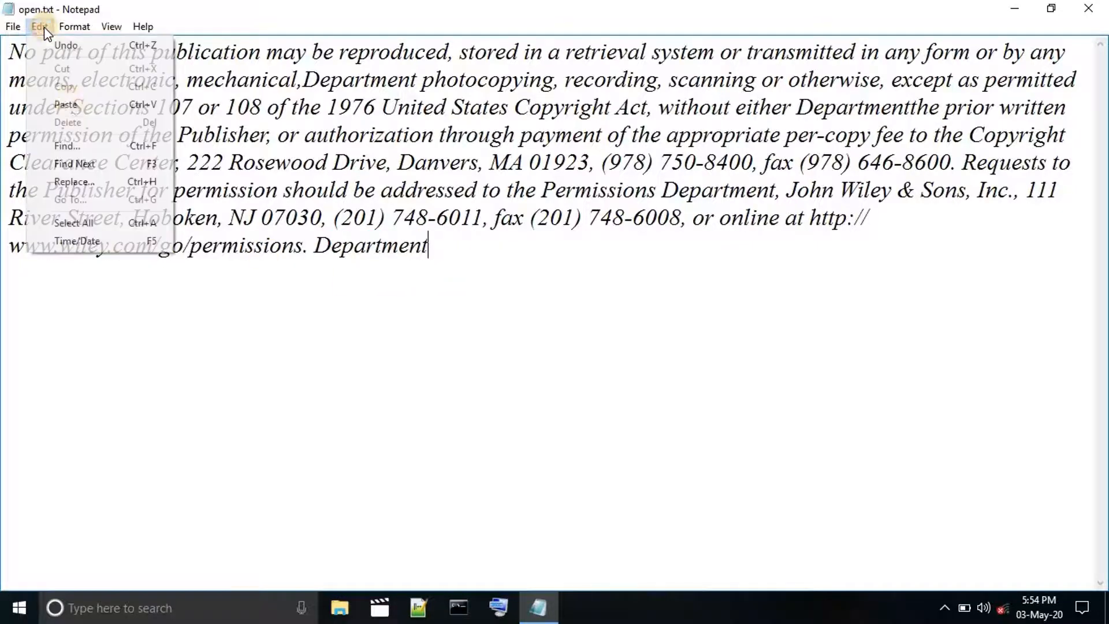
{"action": "left_click", "coordinate": [122, 181]}
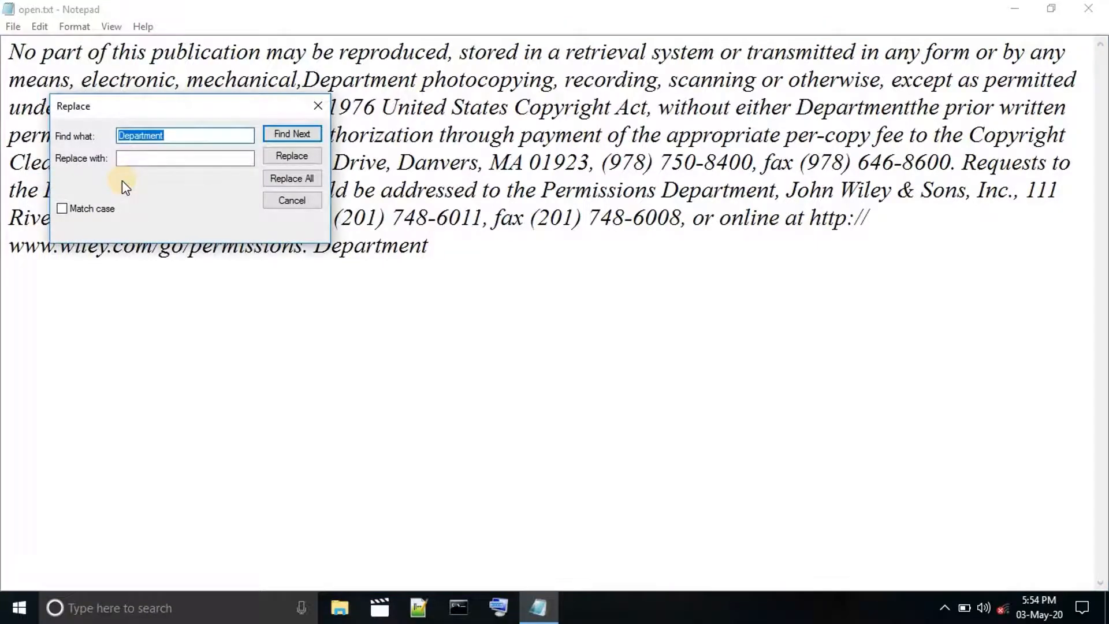
{"action": "left_click", "coordinate": [181, 156]}
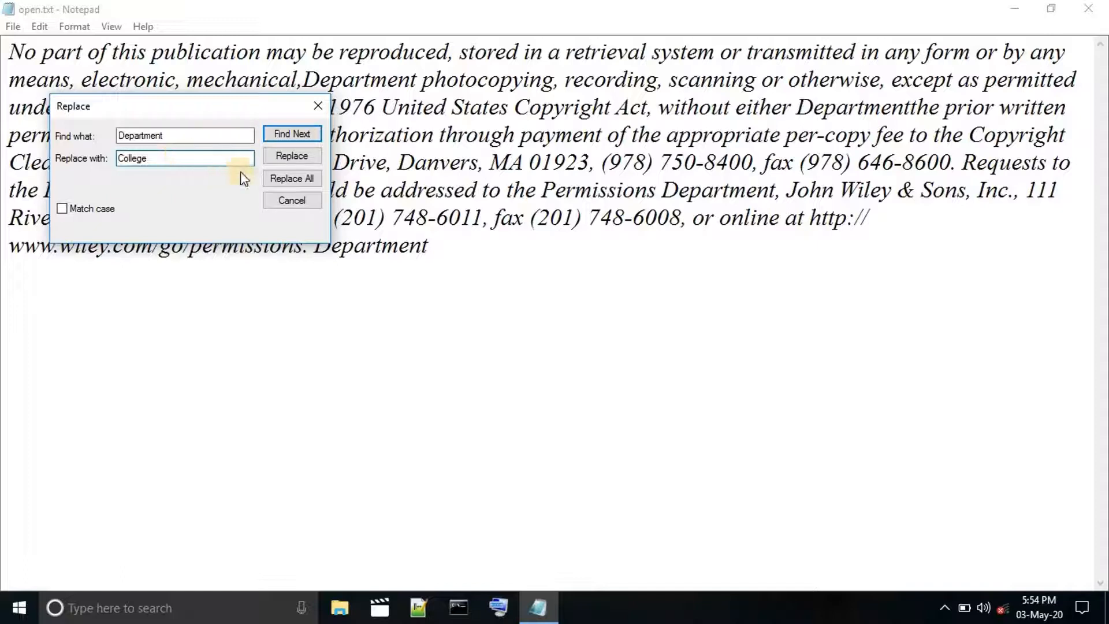
{"action": "left_click_drag", "start_coordinate": [231, 110], "coordinate": [327, 293]}
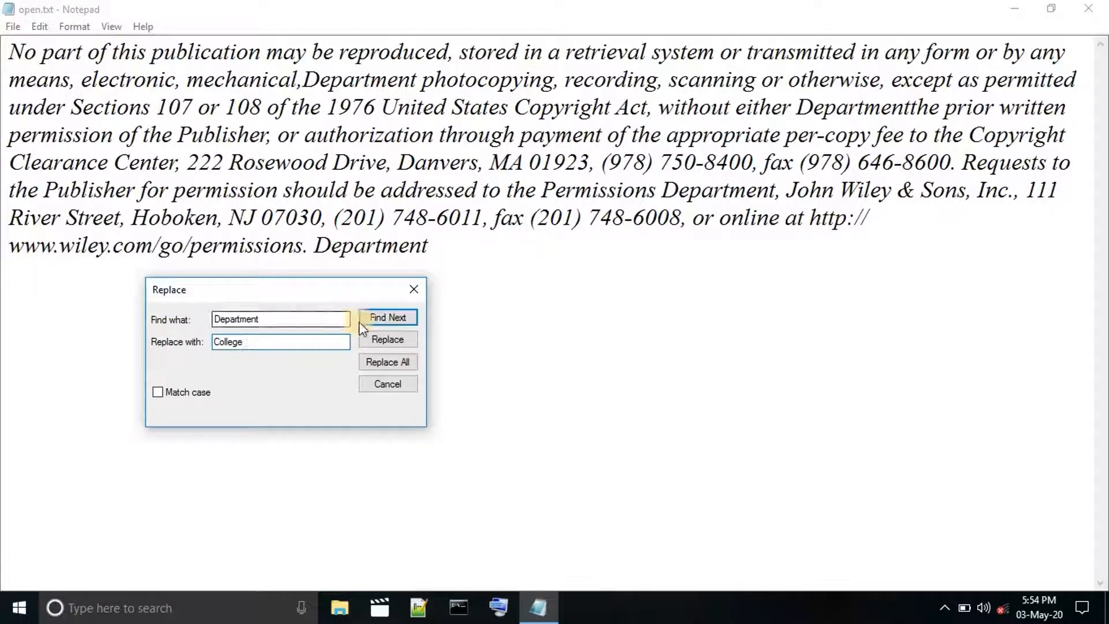
Search for "Department" from the end of the text, and again from after "No" in the first line.
{"action": "left_click", "coordinate": [387, 318]}
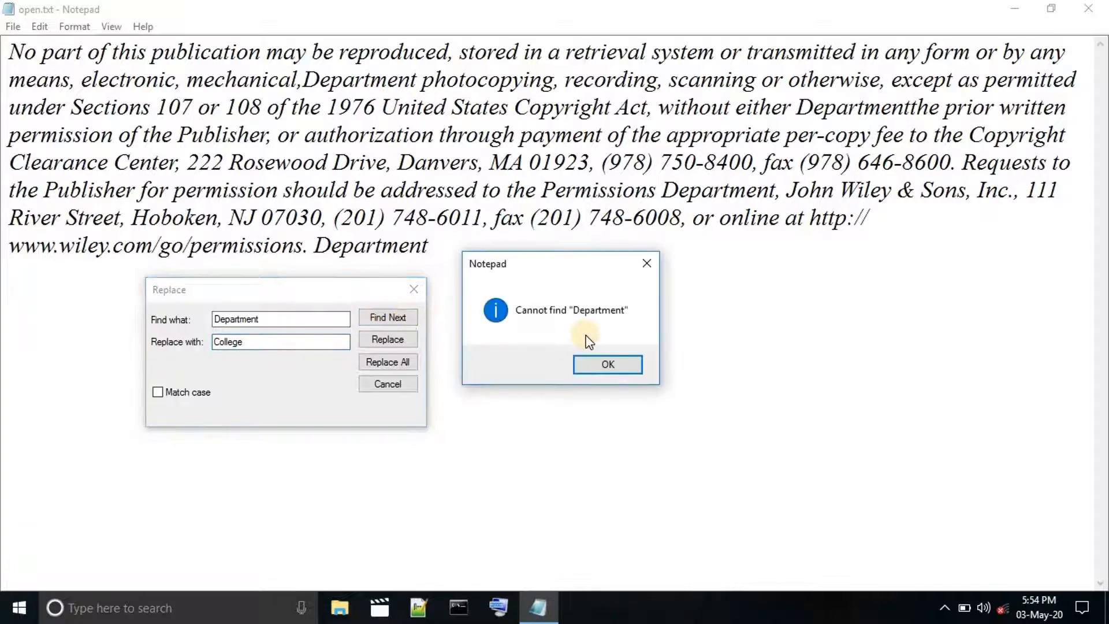
{"action": "left_click", "coordinate": [611, 367]}
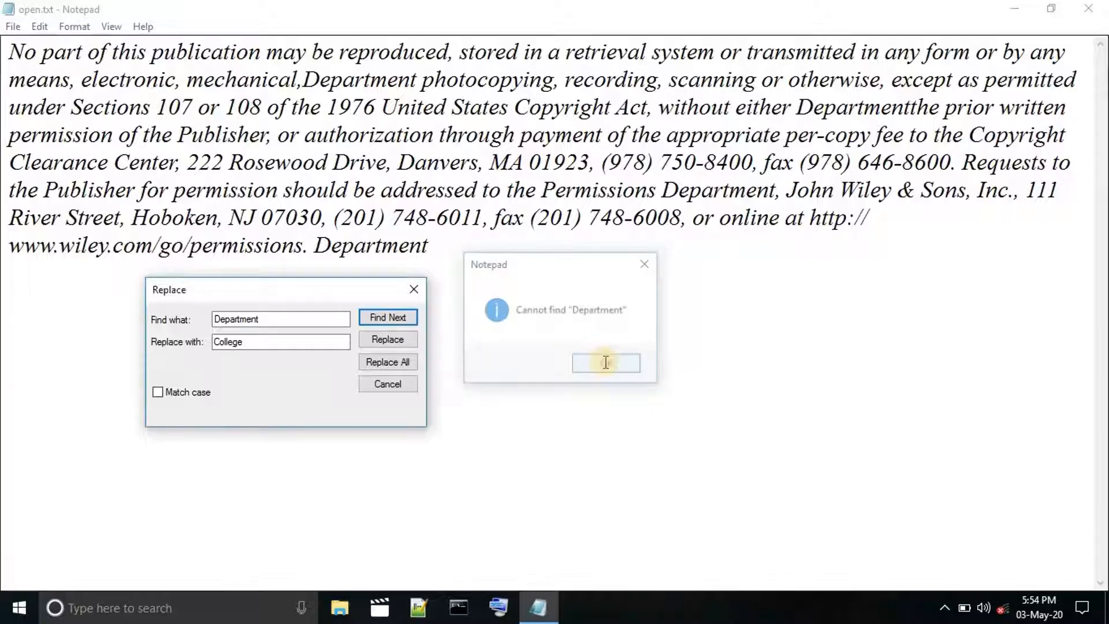
{"action": "left_click", "coordinate": [440, 248]}
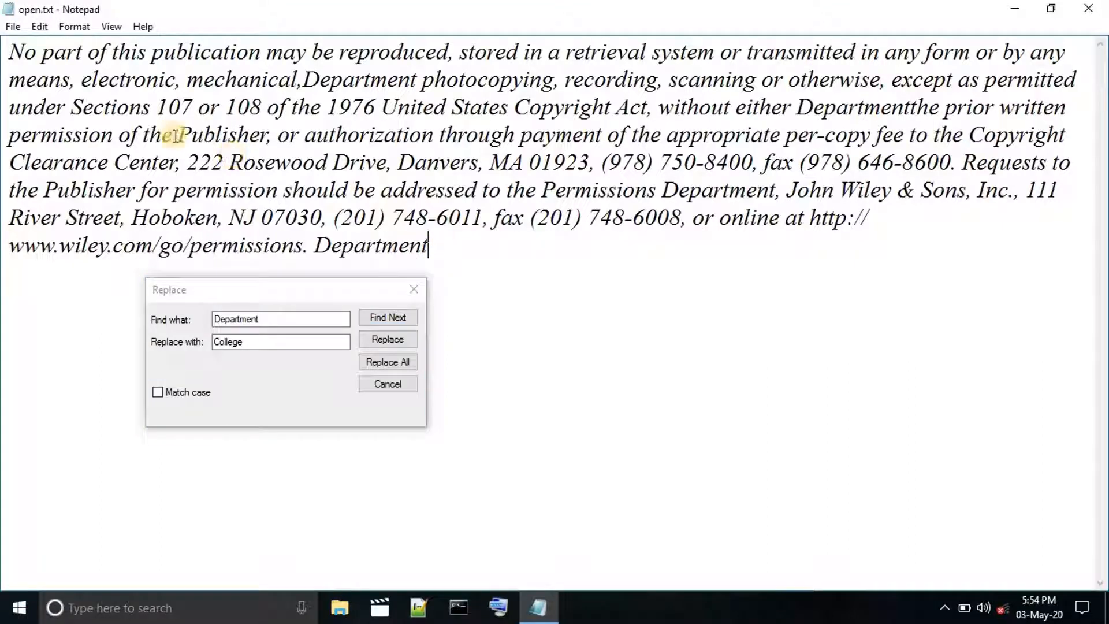
{"action": "left_click", "coordinate": [34, 52]}
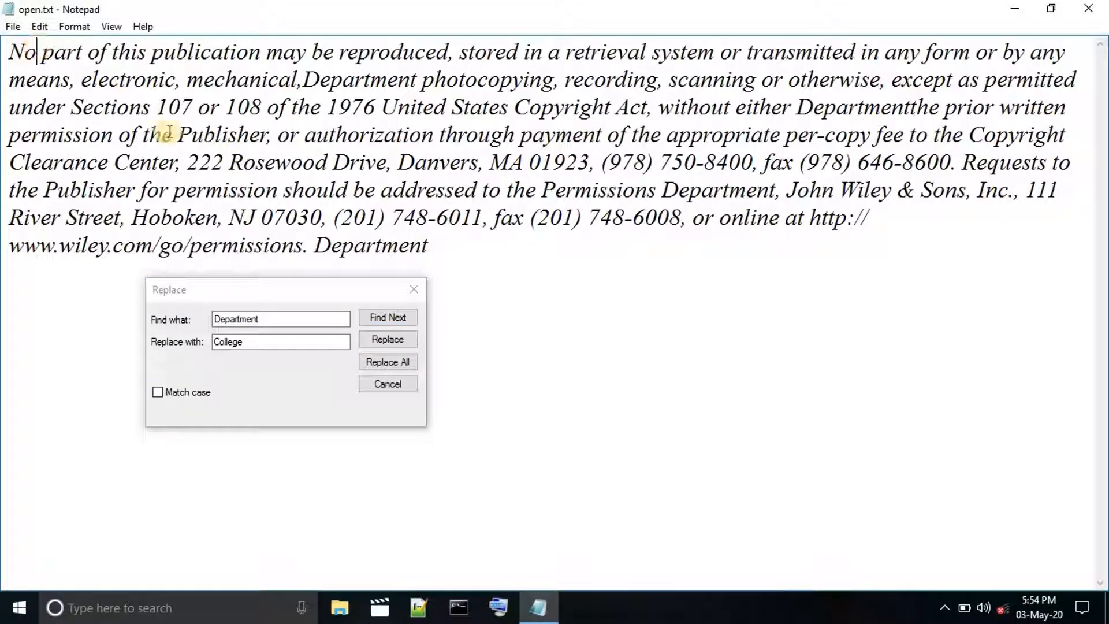
{"action": "left_click", "coordinate": [396, 319]}
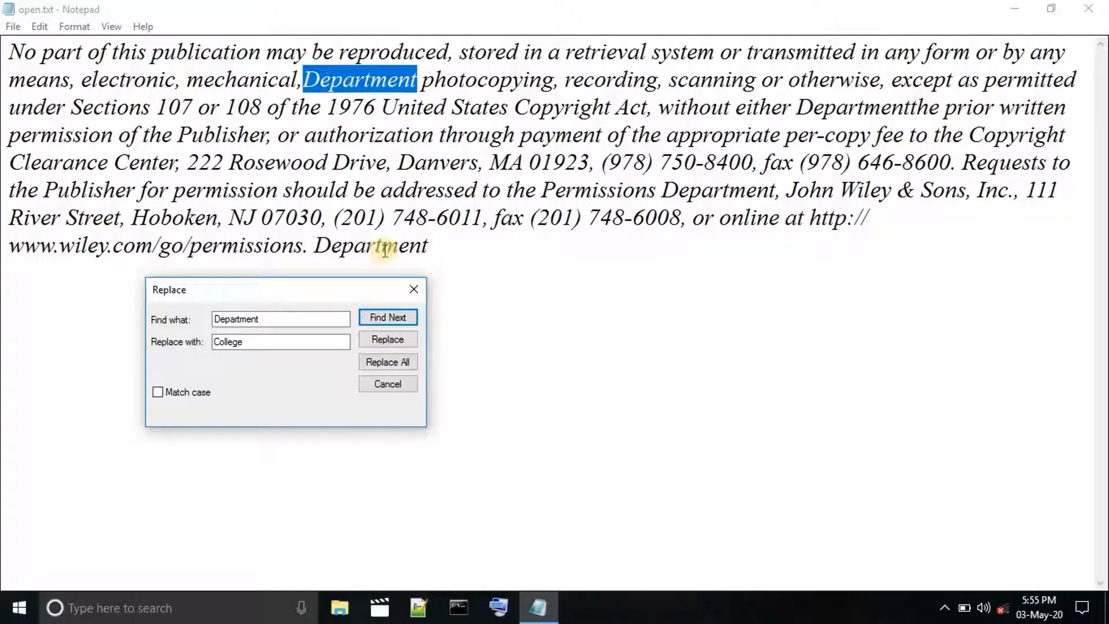
Skip to the "Department" before "the prior written", replace it with "College", and add a space after it.
{"action": "left_click", "coordinate": [403, 320]}
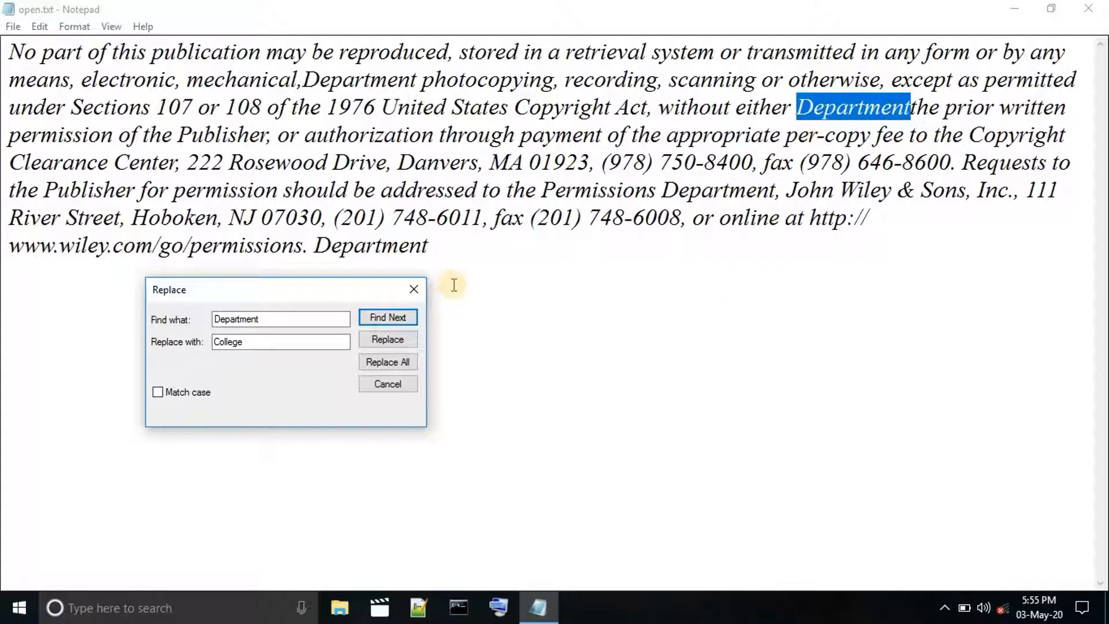
{"action": "left_click", "coordinate": [398, 340]}
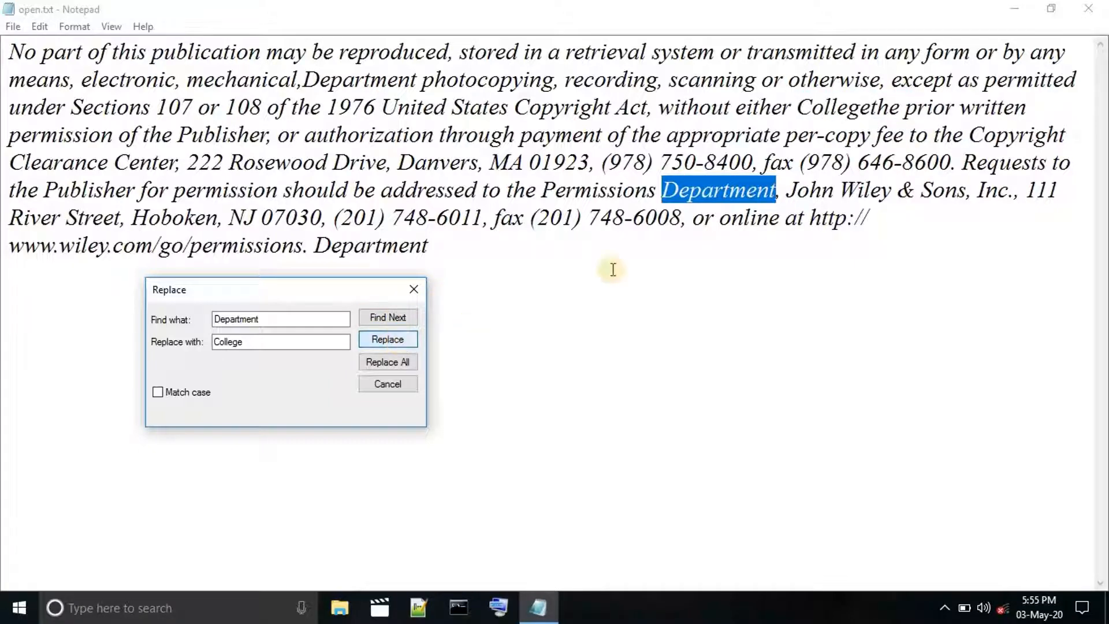
{"action": "left_click", "coordinate": [870, 107]}
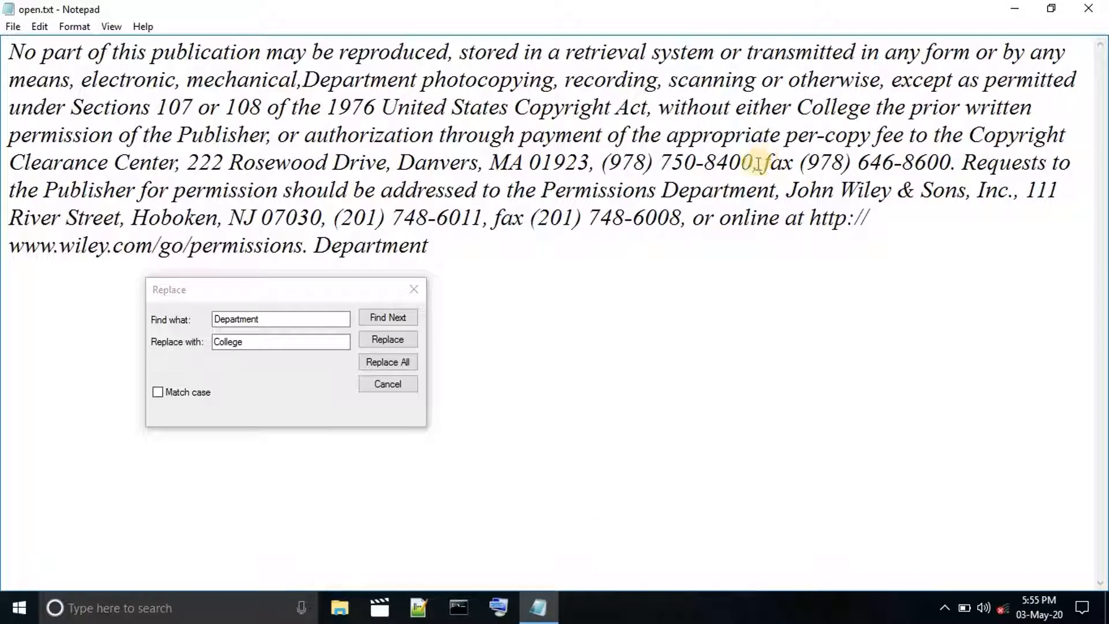
Replace the "Department" after "Permissions" and the one at the end of the paragraph with "College".
{"action": "left_click", "coordinate": [397, 320]}
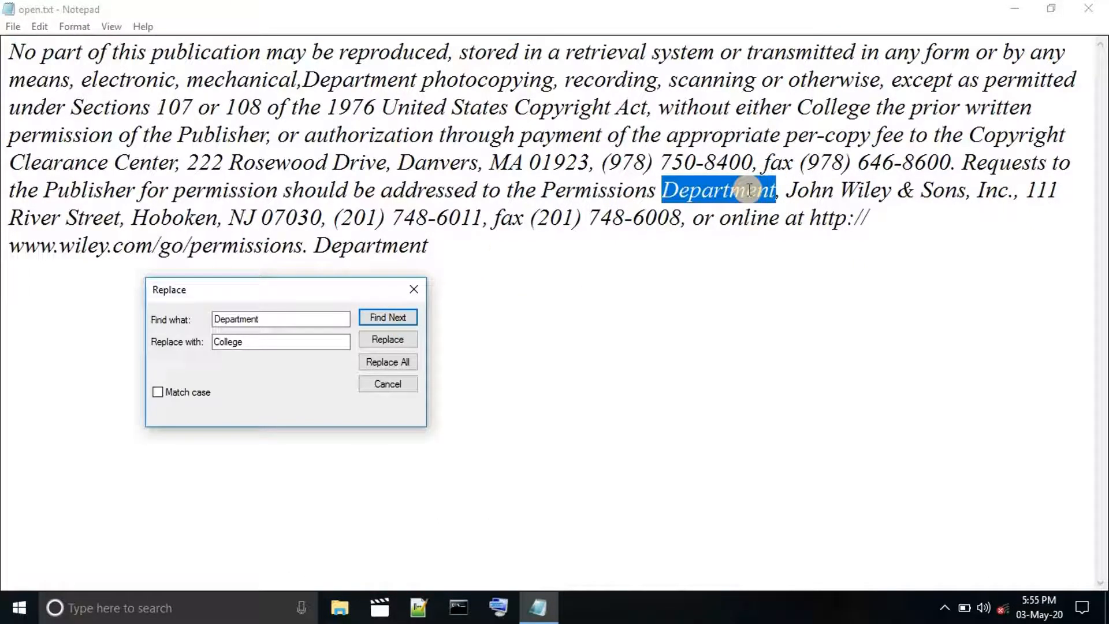
{"action": "left_click", "coordinate": [390, 341]}
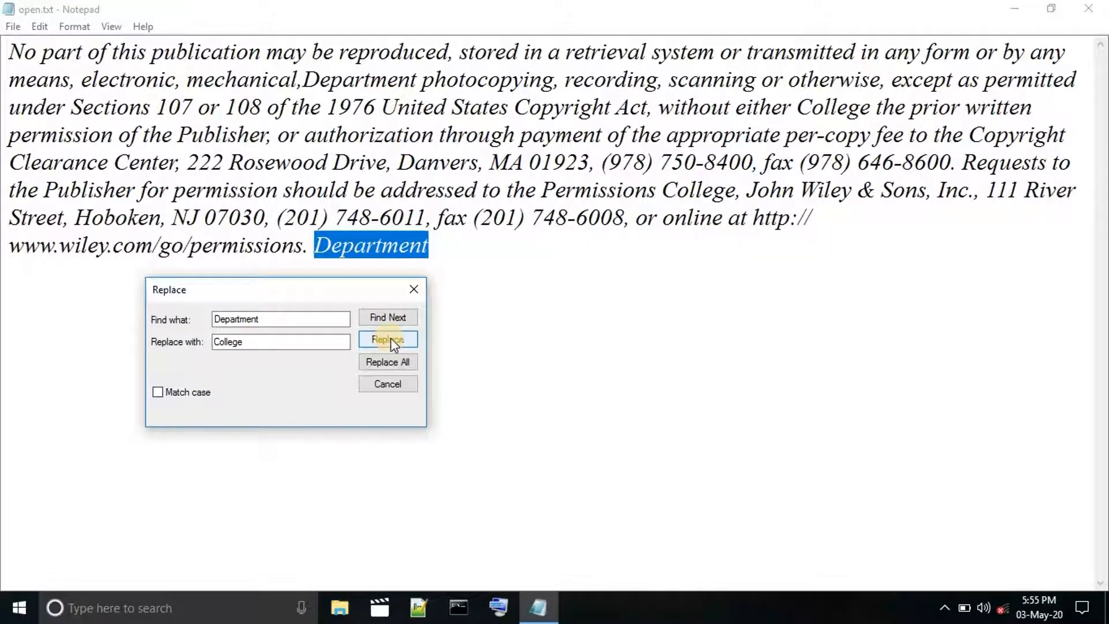
{"action": "left_click", "coordinate": [392, 338]}
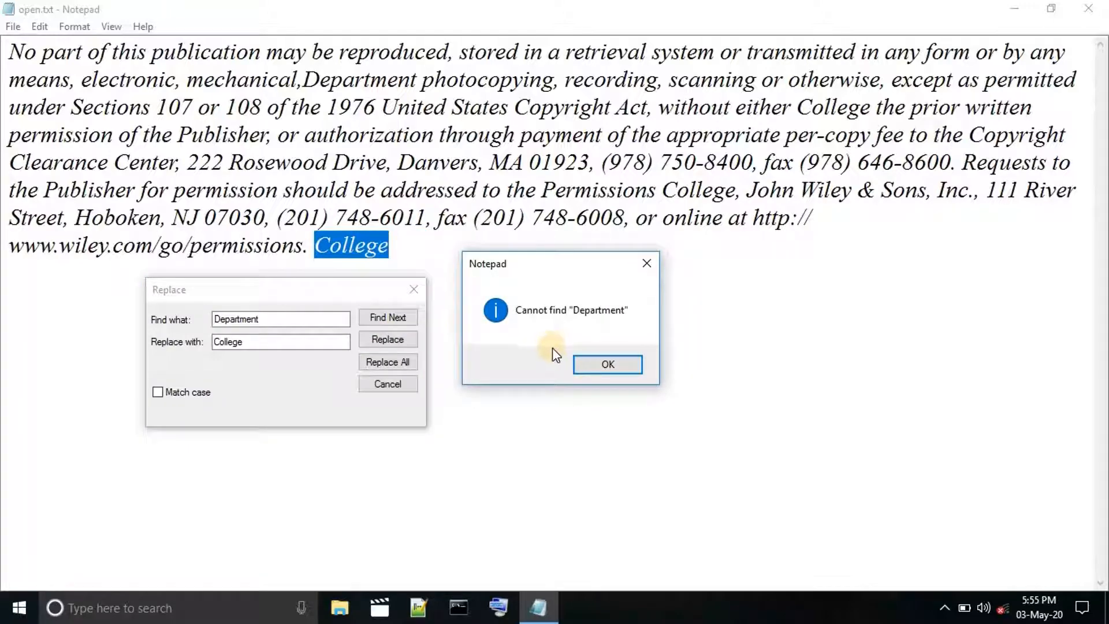
Dismiss the search message and change the text to find to "College".
{"action": "left_click", "coordinate": [581, 361]}
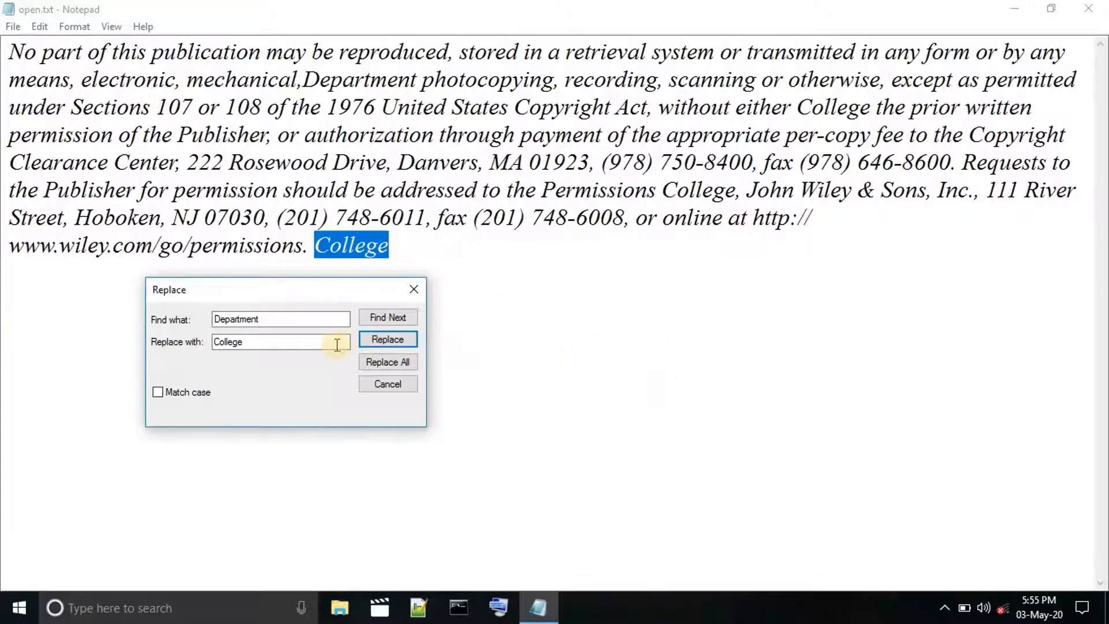
{"action": "left_click", "coordinate": [299, 318]}
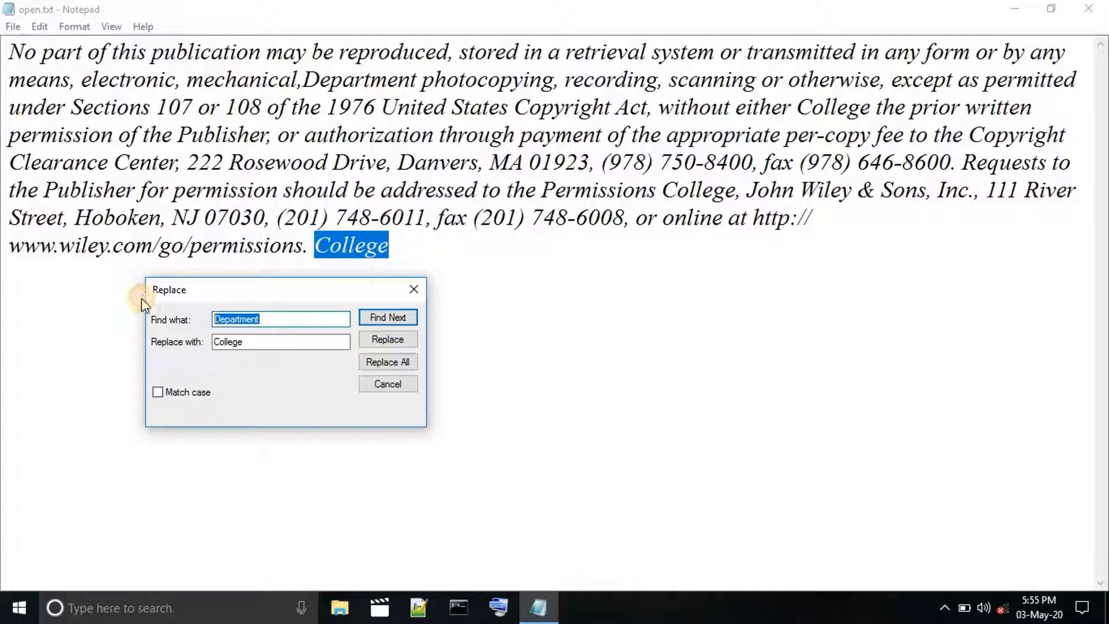
{"action": "key", "text": "BackSpace"}
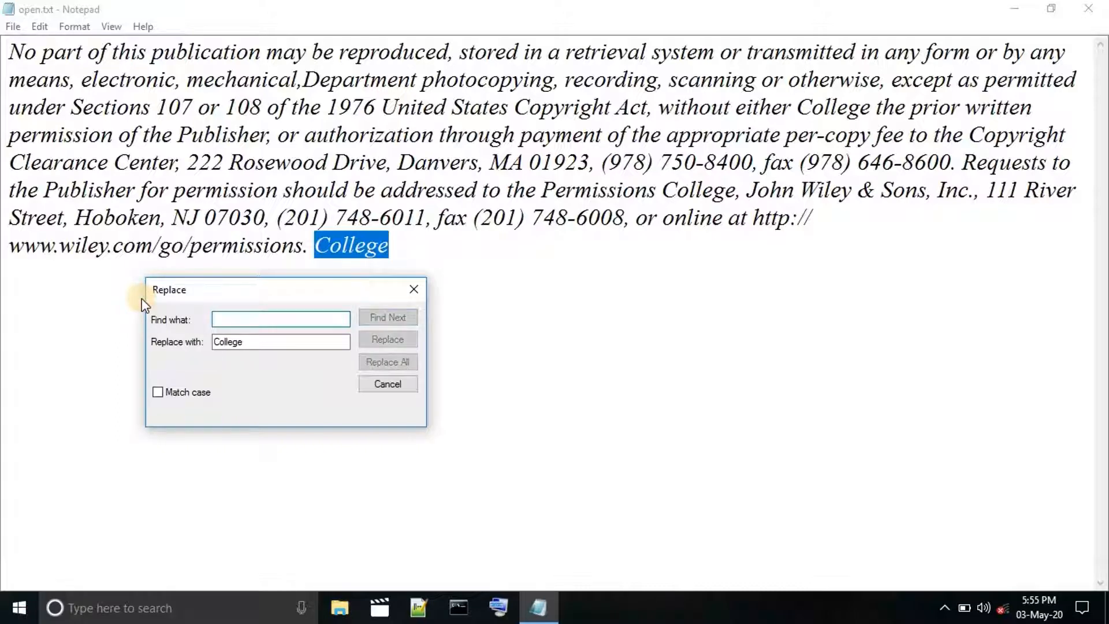
{"action": "type", "text": "College"}
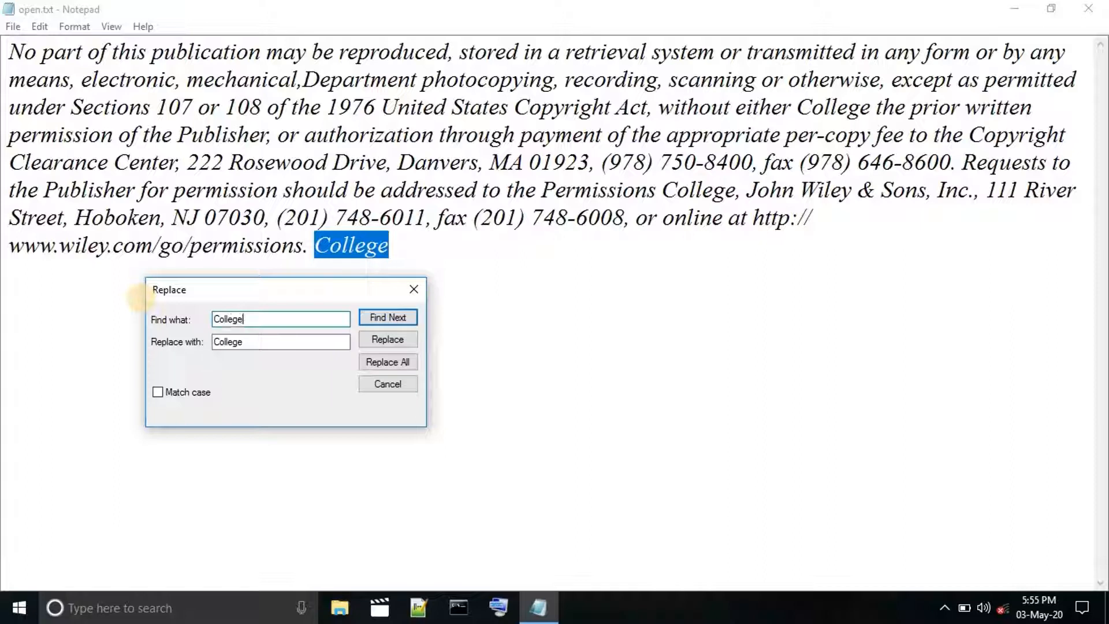
Set the replacement text to "Student".
{"action": "left_click", "coordinate": [242, 341]}
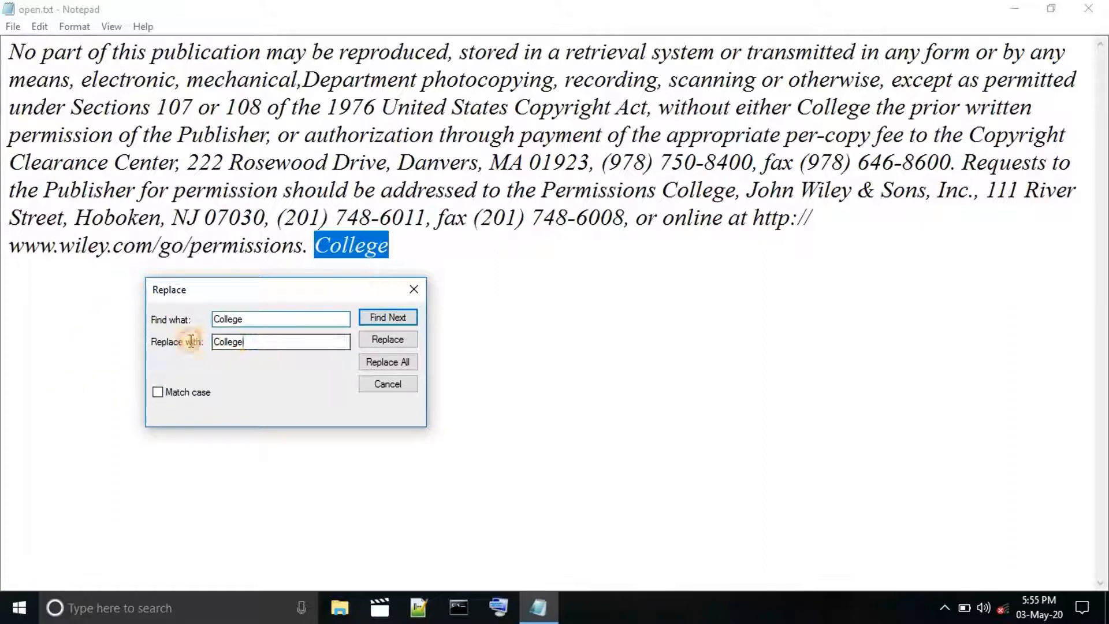
{"action": "key", "text": "ctrl+a"}
{"action": "key", "text": "BackSpace"}
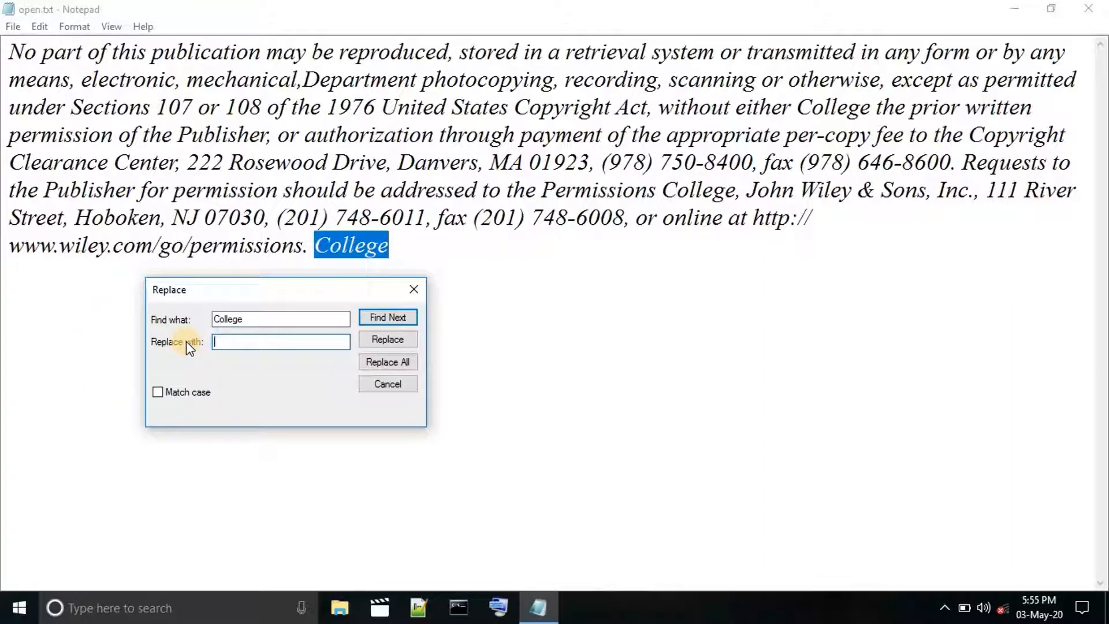
{"action": "type", "text": "Student"}
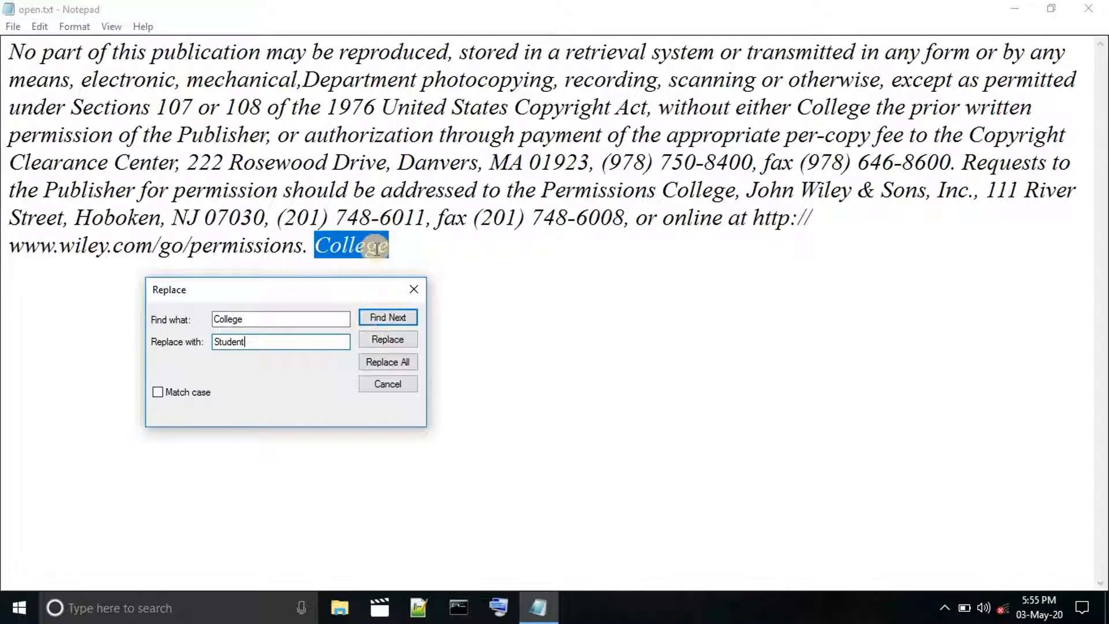
Starting from the first line, replace every "College" with "Student" at once and close the Replace dialog.
{"action": "left_click", "coordinate": [87, 77]}
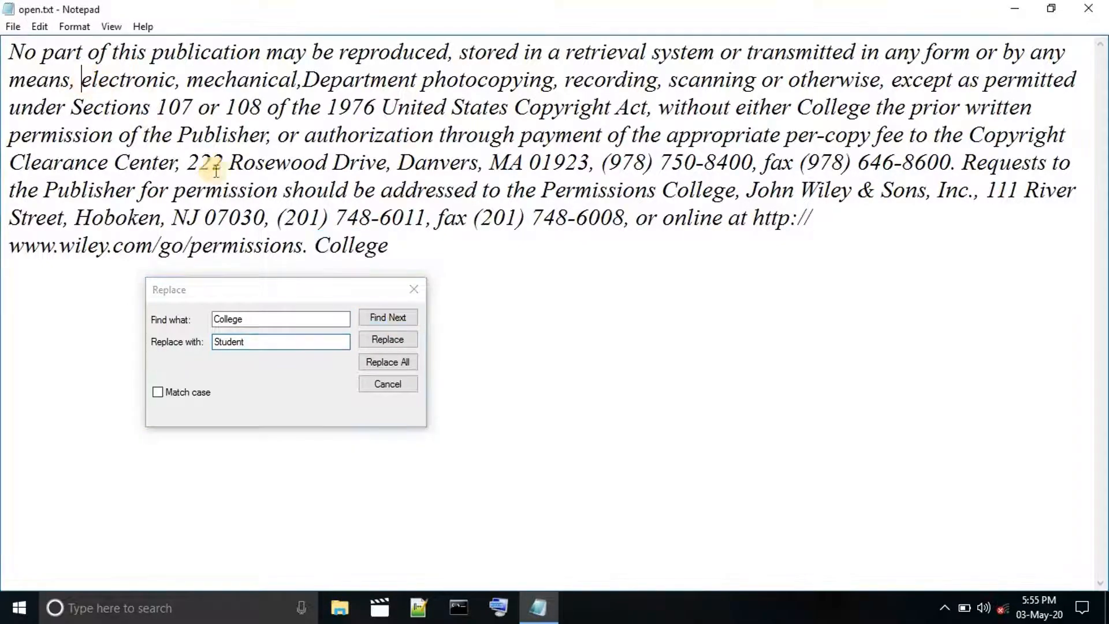
{"action": "left_click", "coordinate": [146, 51]}
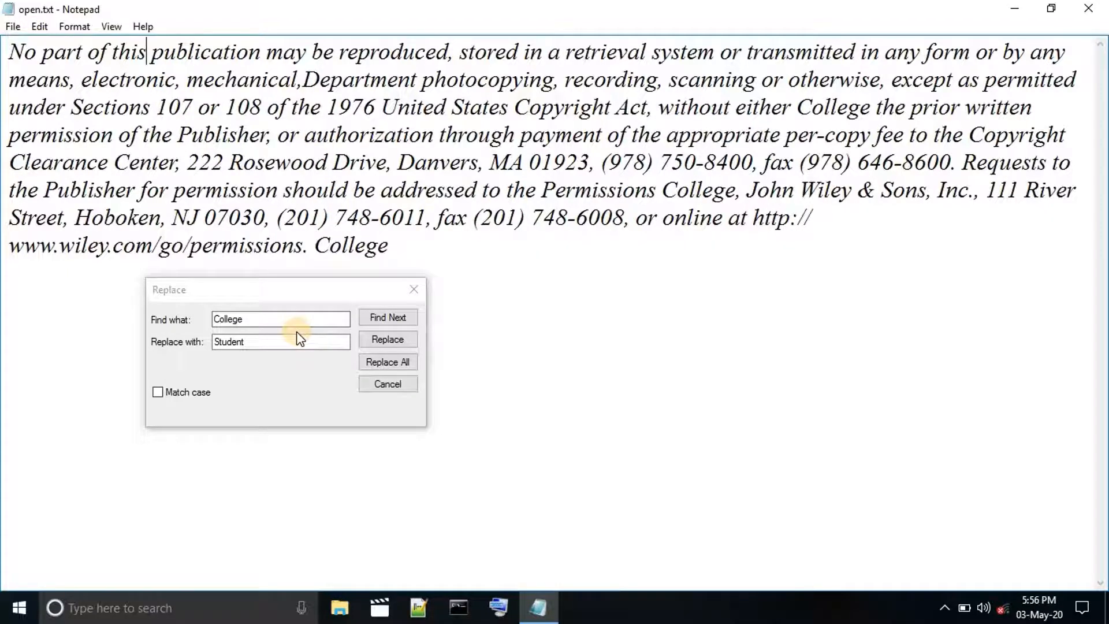
{"action": "left_click", "coordinate": [397, 362]}
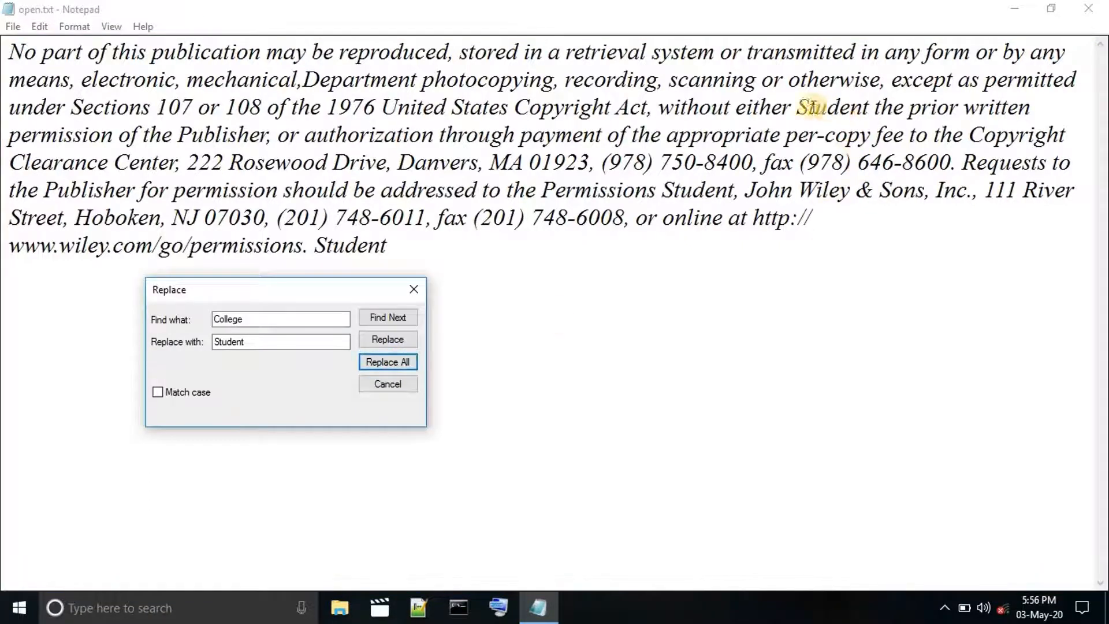
{"action": "left_click_drag", "start_coordinate": [808, 108], "coordinate": [847, 108]}
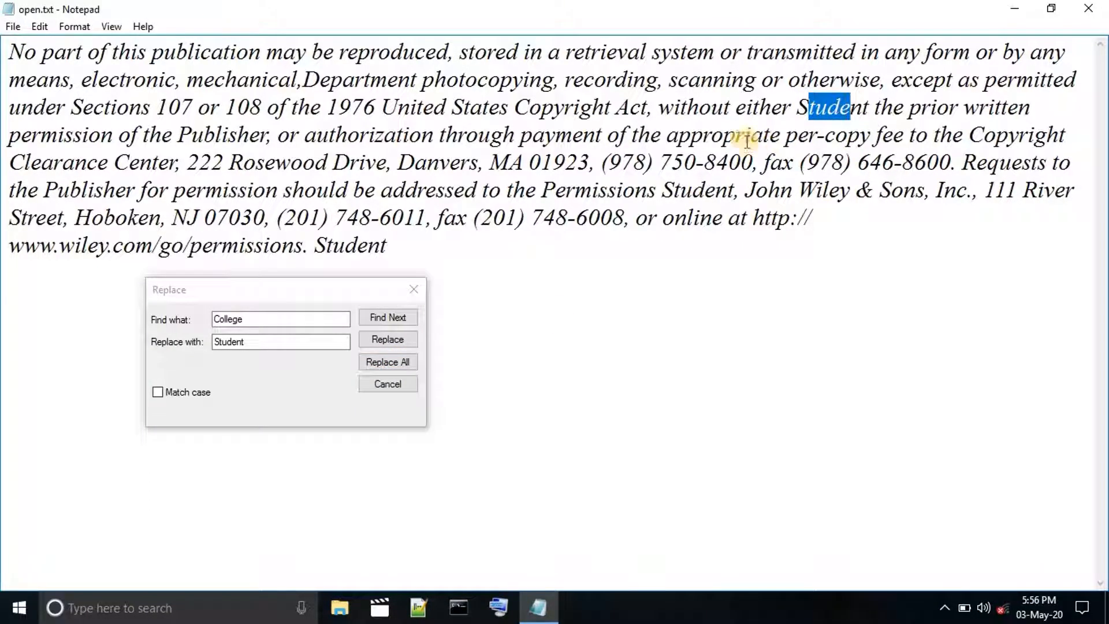
{"action": "left_click", "coordinate": [414, 289]}
Search downward for "College", dismiss the message, and close the Find dialog.
{"action": "left_click", "coordinate": [39, 26]}
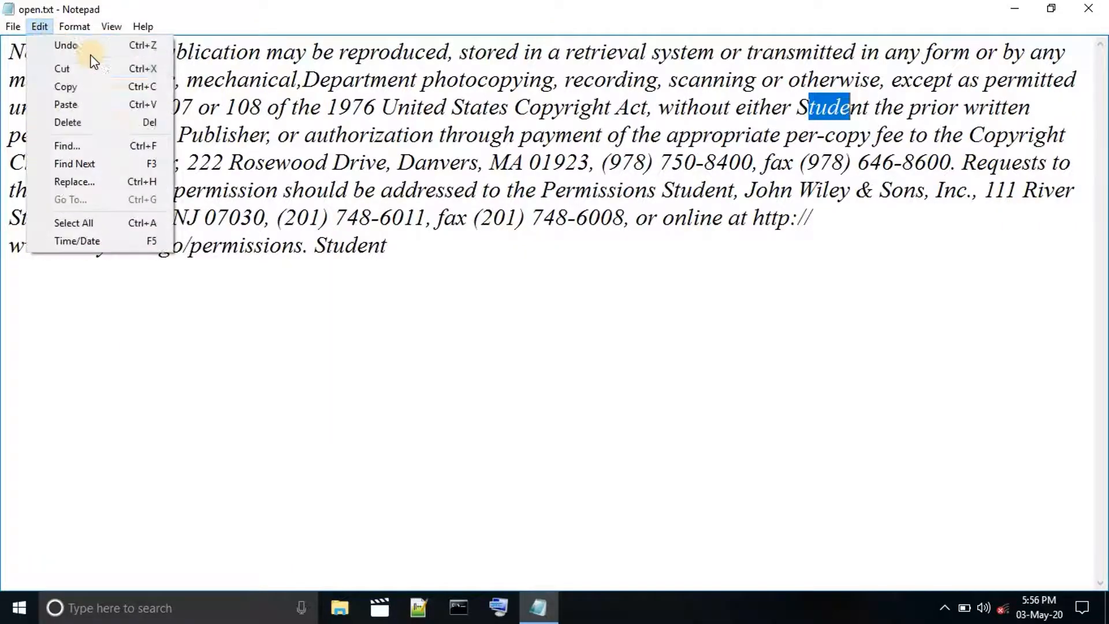
{"action": "left_click", "coordinate": [119, 151]}
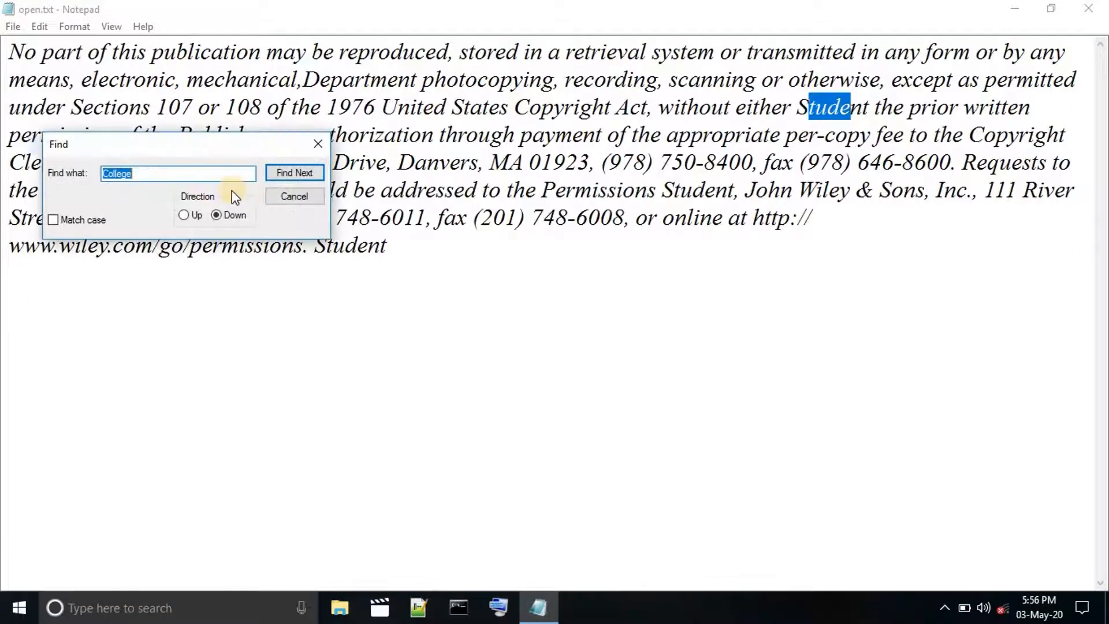
{"action": "left_click", "coordinate": [310, 172]}
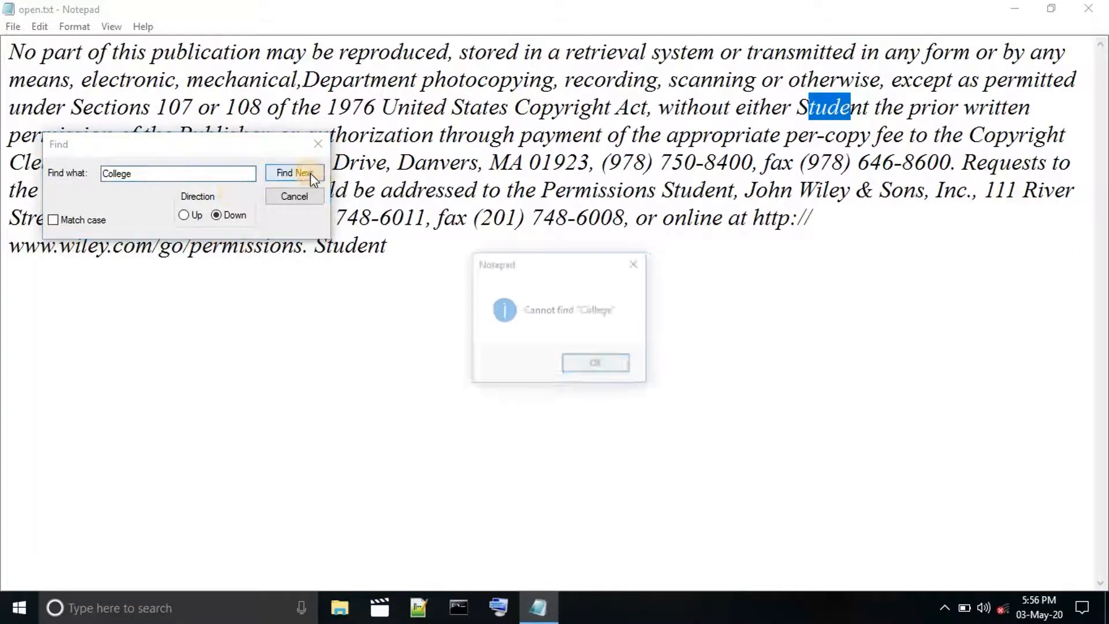
{"action": "left_click", "coordinate": [597, 364]}
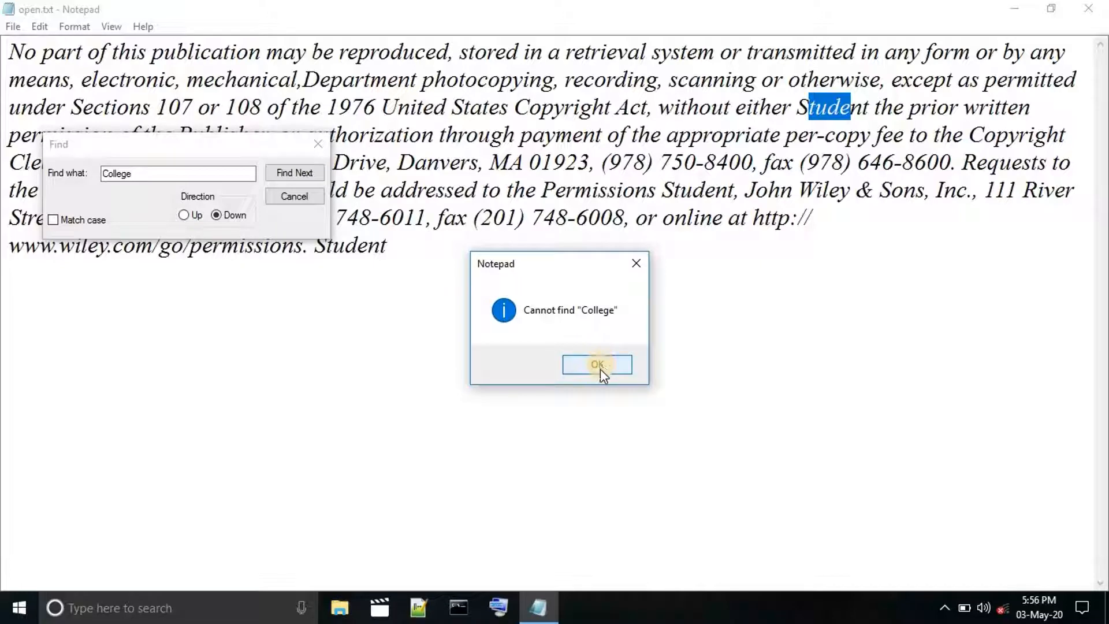
{"action": "left_click", "coordinate": [601, 369]}
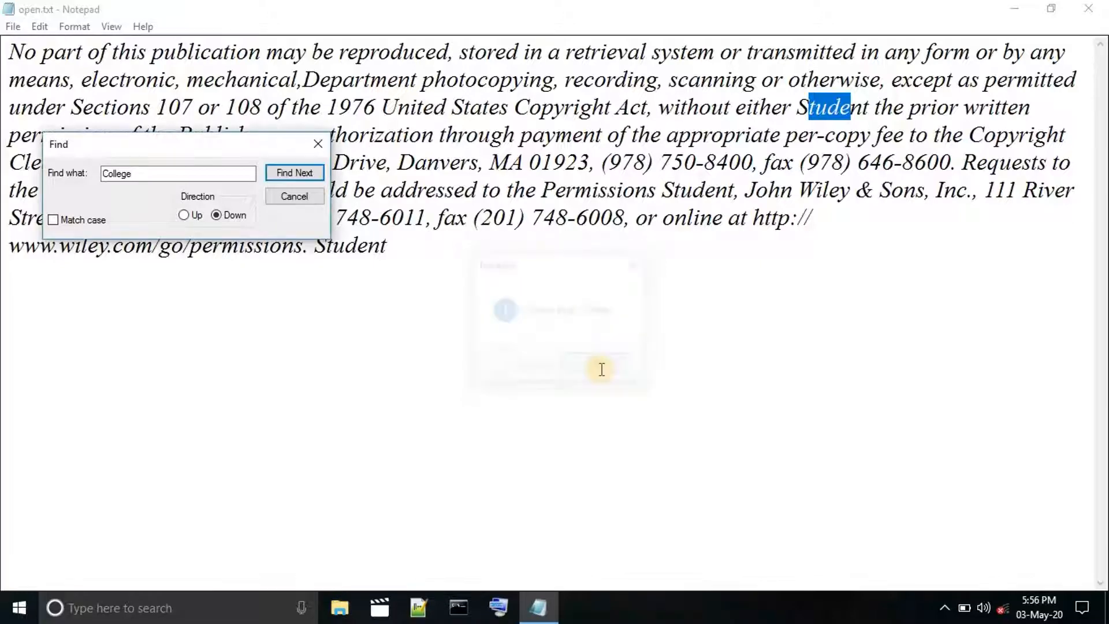
{"action": "left_click", "coordinate": [303, 198]}
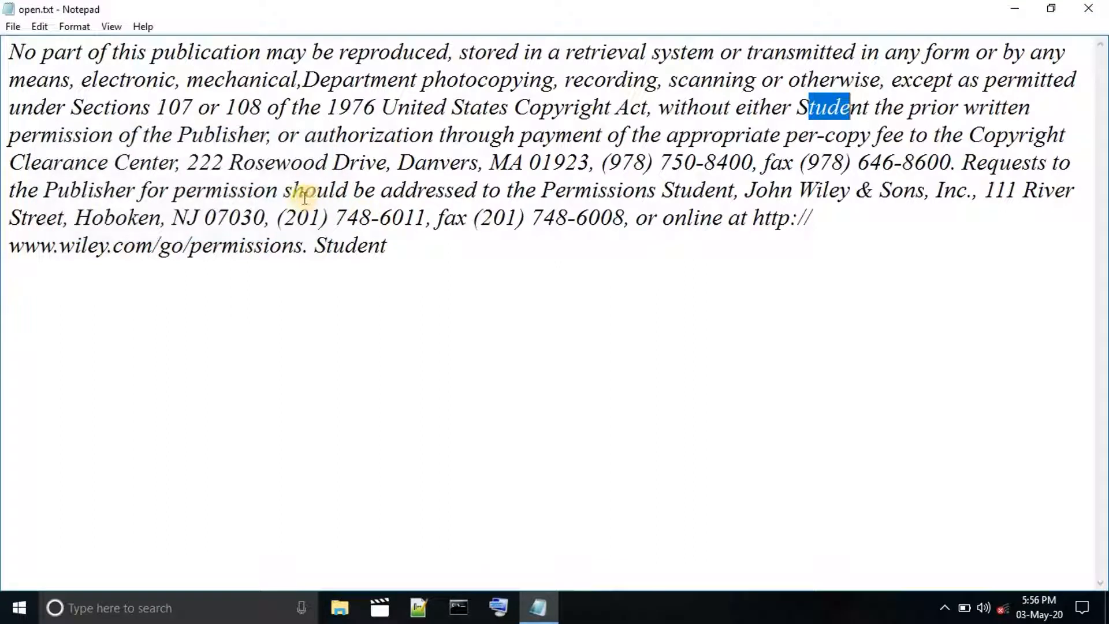
{"action": "left_click", "coordinate": [39, 27]}
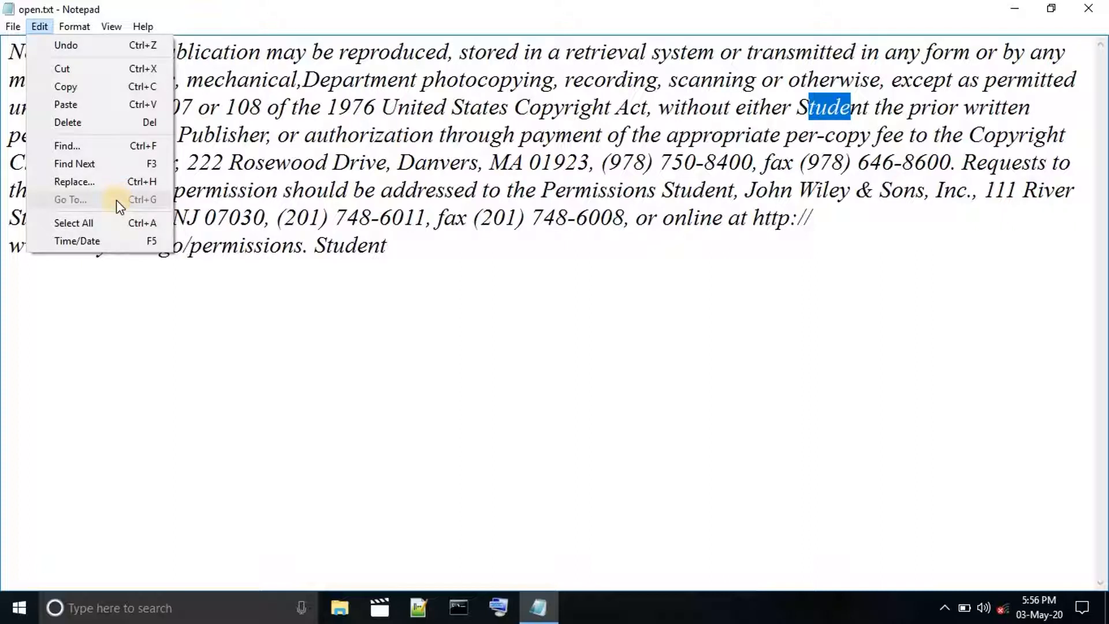
{"action": "mouse_move", "coordinate": [81, 26]}
{"action": "mouse_move", "coordinate": [39, 27]}
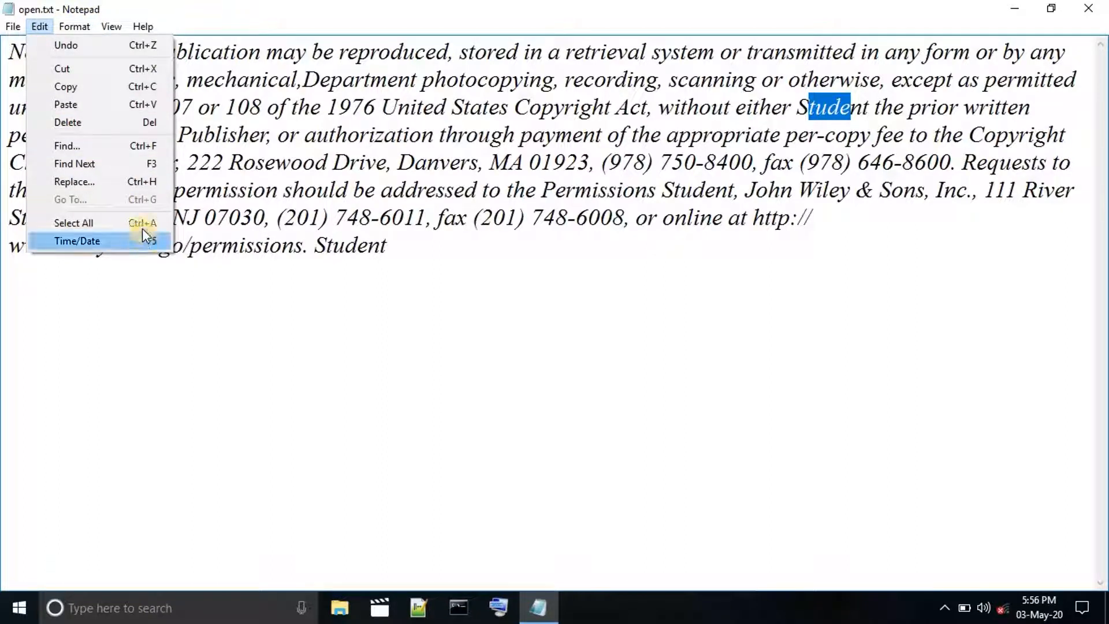
{"action": "left_click", "coordinate": [345, 245]}
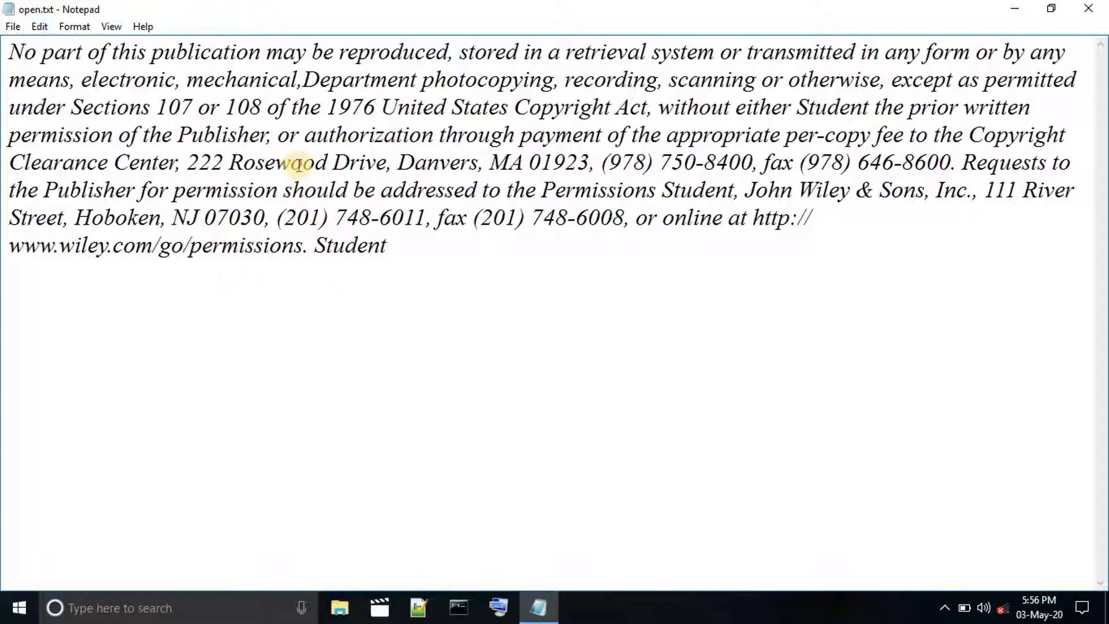
Select "authorization" in the fourth line, select the whole paragraph by hand, and clear the selection.
{"action": "left_click_drag", "start_coordinate": [305, 135], "coordinate": [445, 142]}
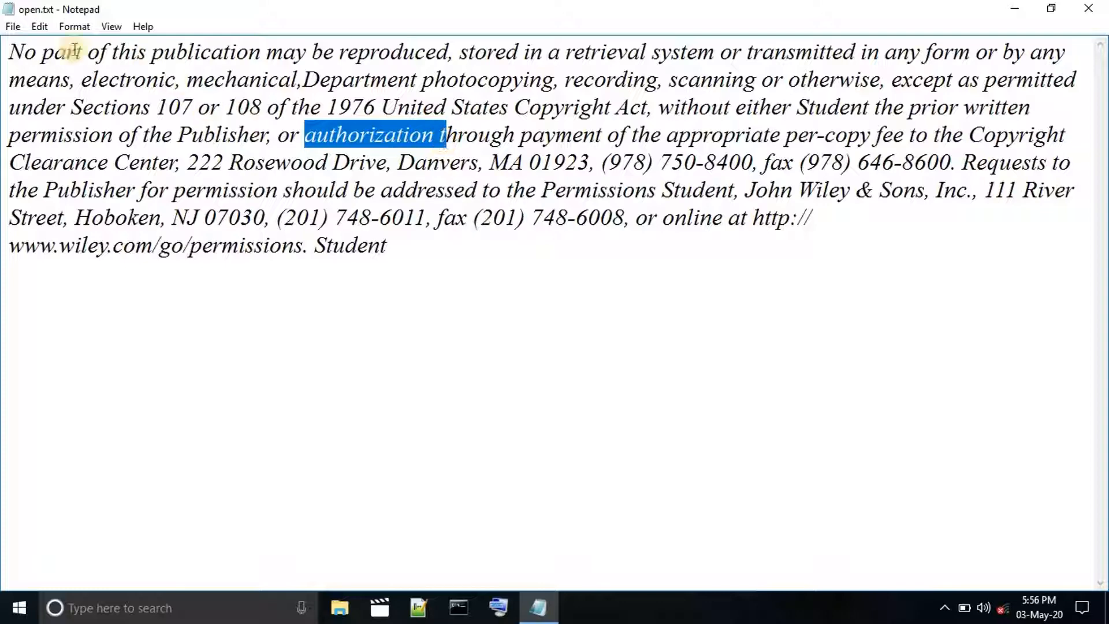
{"action": "left_click_drag", "start_coordinate": [10, 52], "coordinate": [487, 258]}
{"action": "left_click", "coordinate": [493, 259]}
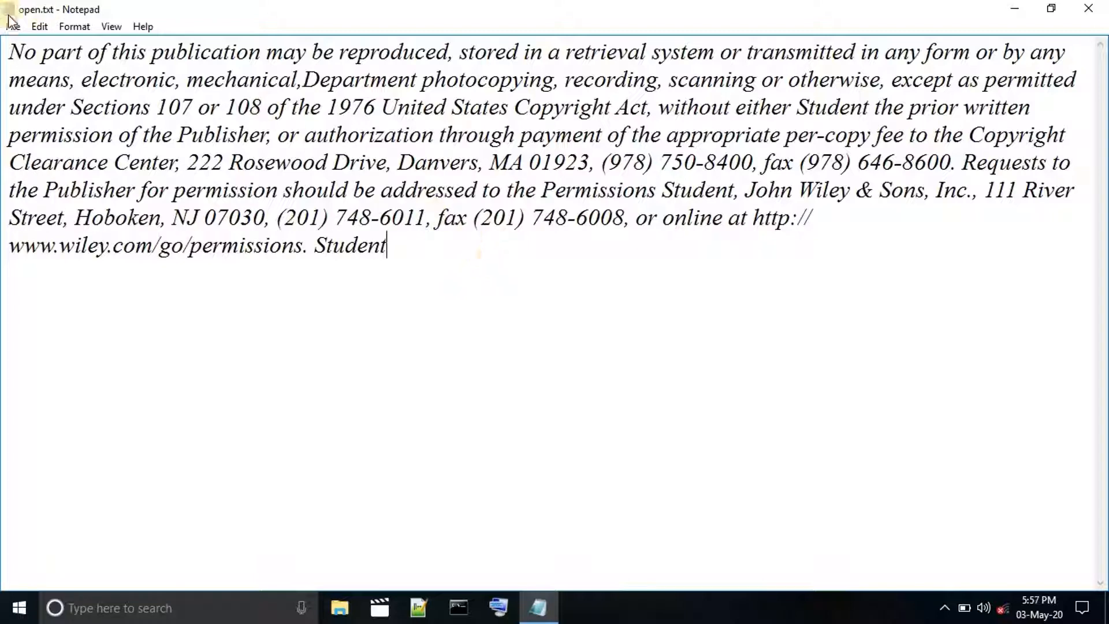
Select all the text with the Select All command and copy it.
{"action": "left_click", "coordinate": [40, 26]}
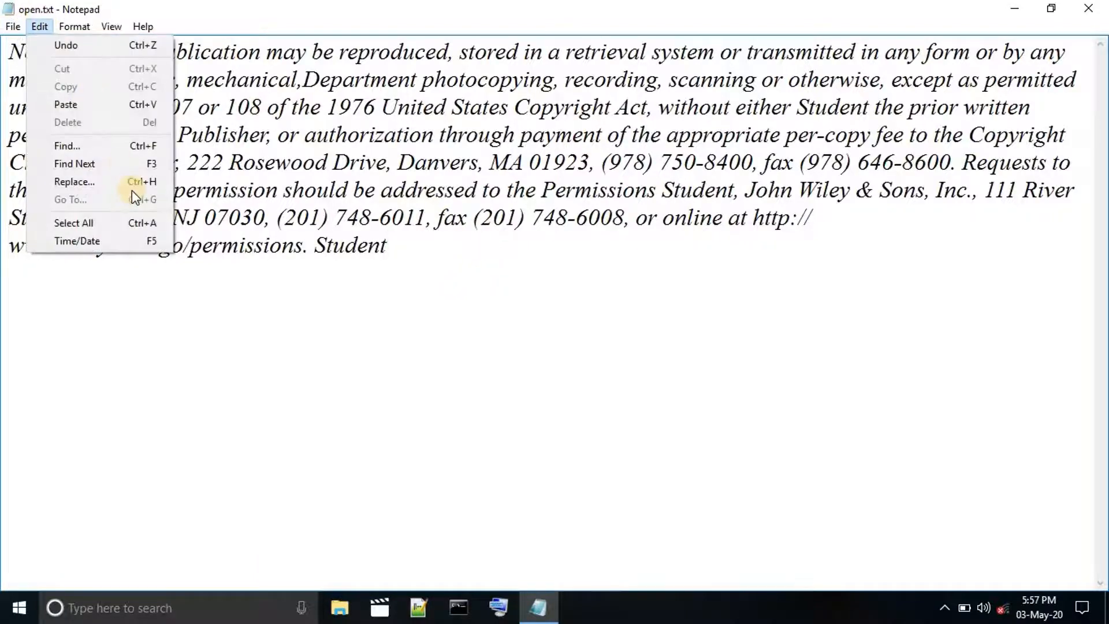
{"action": "left_click", "coordinate": [137, 222]}
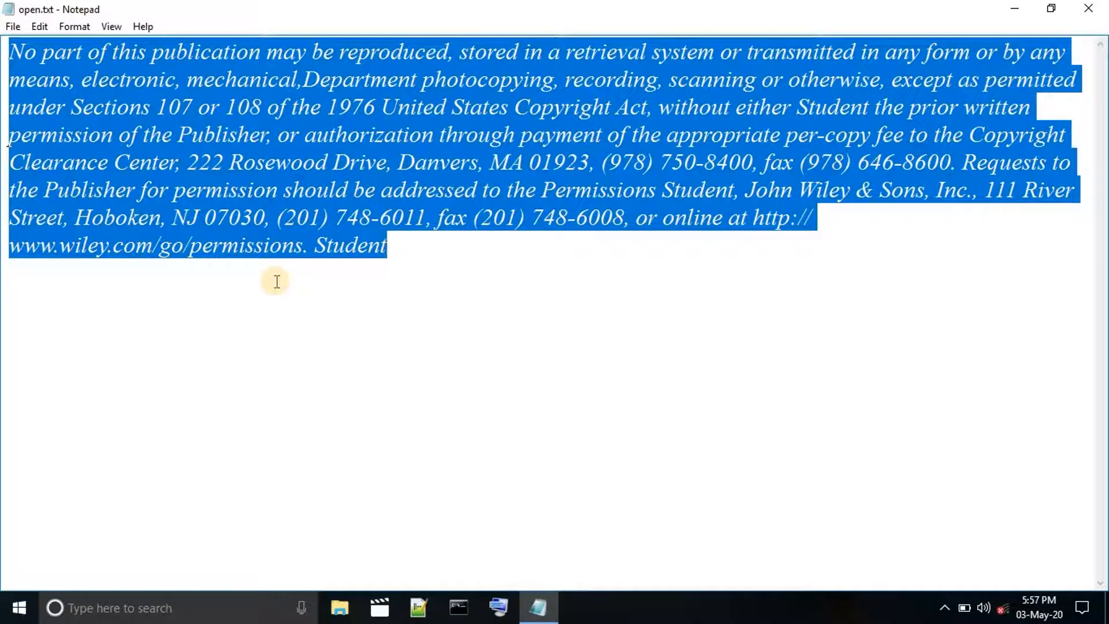
{"action": "left_click", "coordinate": [42, 27]}
{"action": "left_click", "coordinate": [65, 86]}
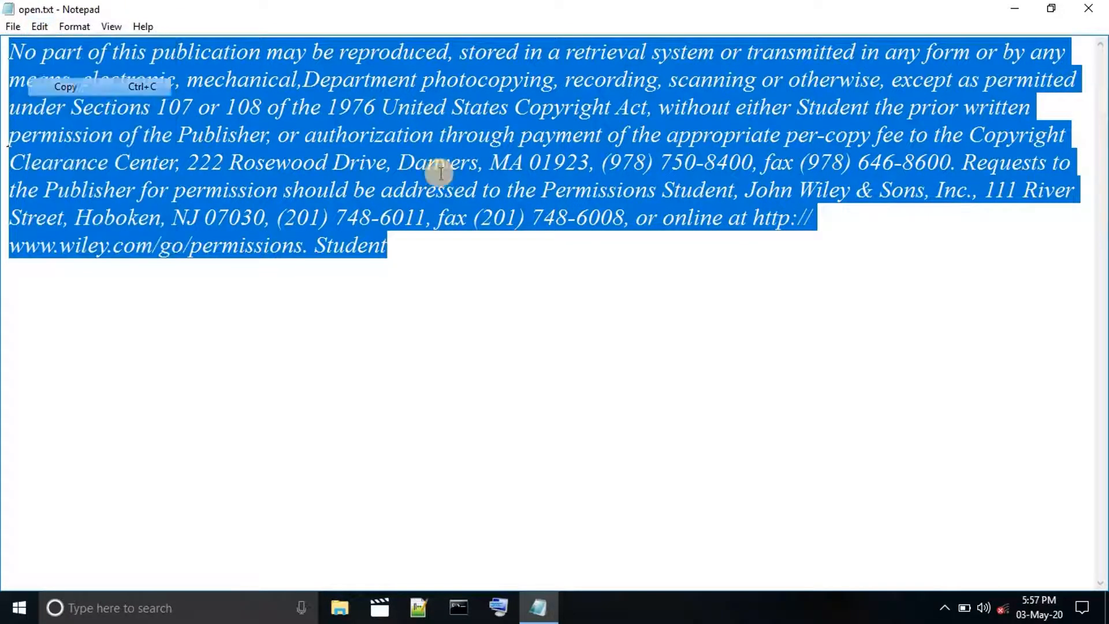
Add three line breaks after the final "Student" and paste the copied paragraph there.
{"action": "left_click", "coordinate": [410, 253]}
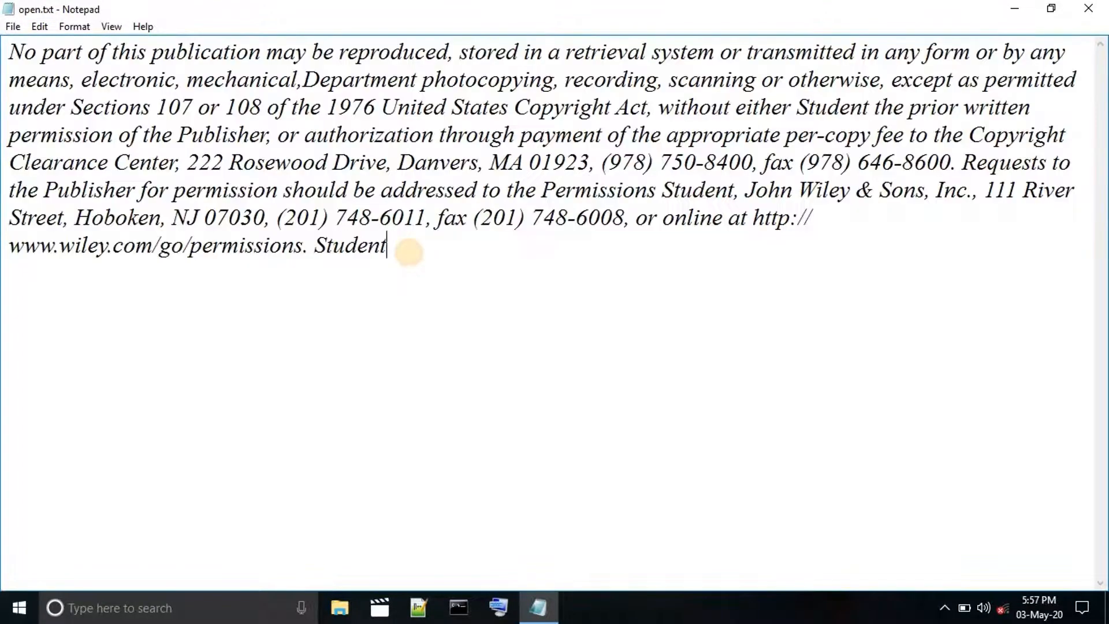
{"action": "key", "text": "Return"}
{"action": "key", "text": "Return"}
{"action": "key", "text": "Return"}
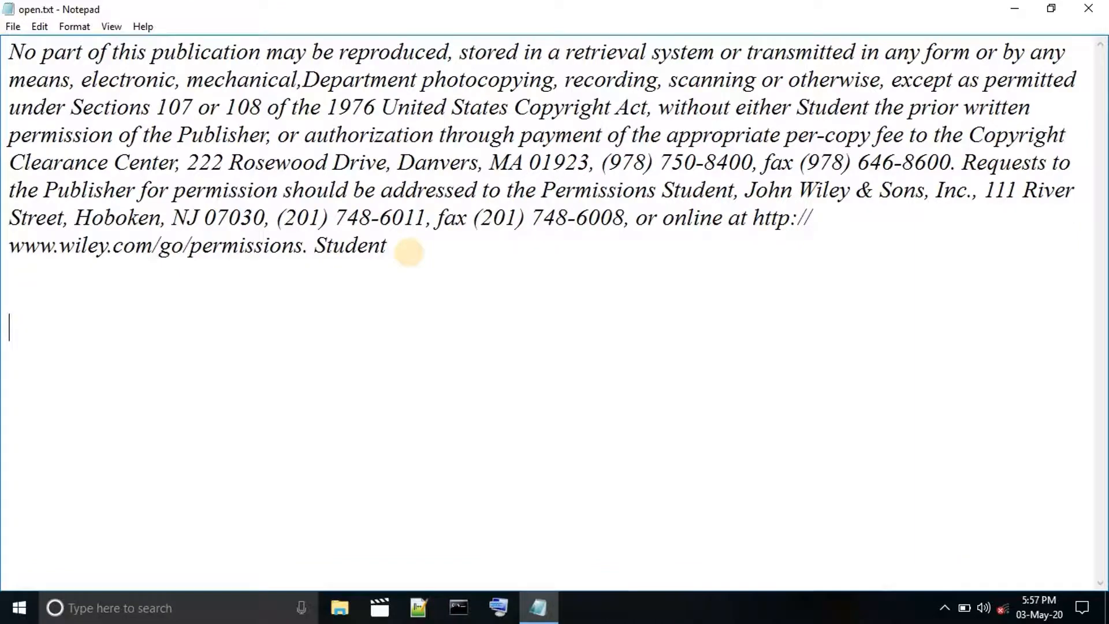
{"action": "left_click", "coordinate": [41, 27]}
{"action": "left_click", "coordinate": [96, 102]}
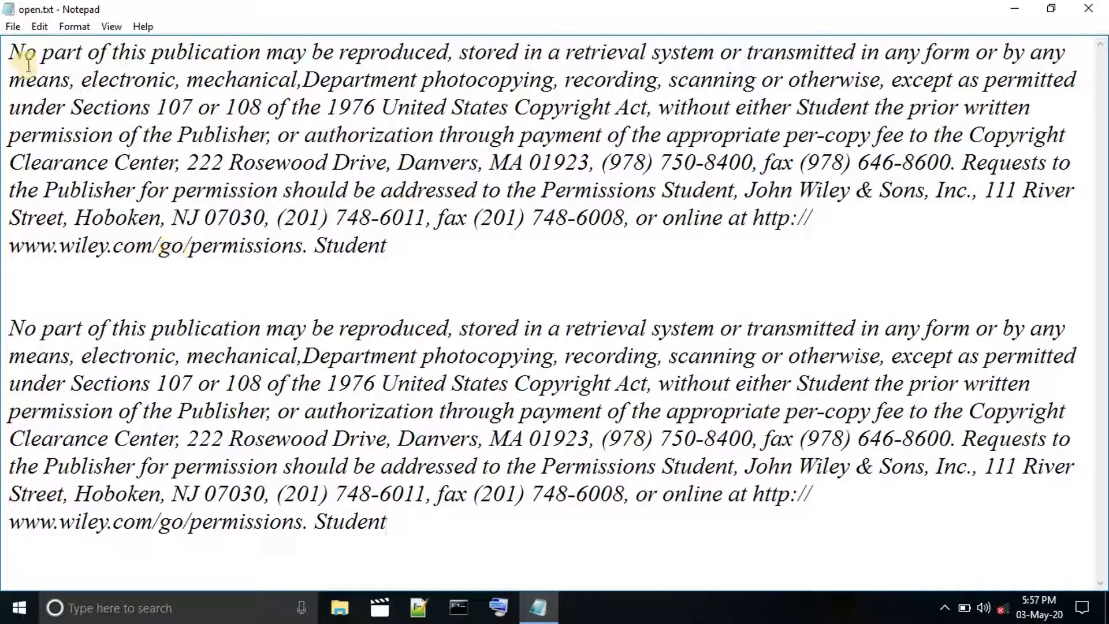
Insert the current time and date on the empty line directly below the first paragraph.
{"action": "left_click", "coordinate": [40, 27]}
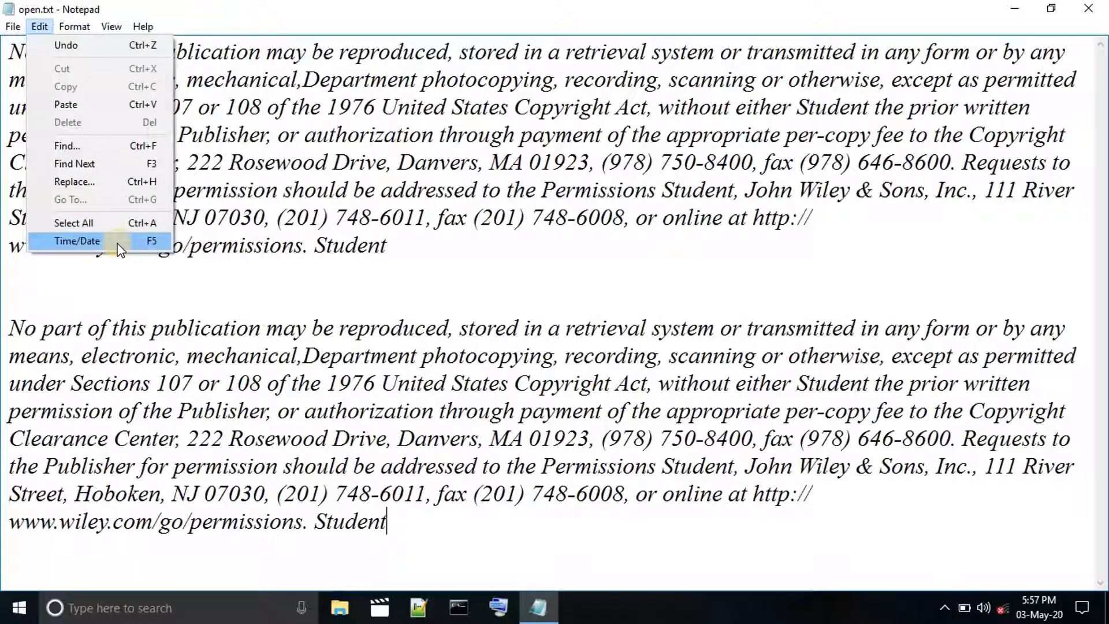
{"action": "left_click", "coordinate": [161, 279]}
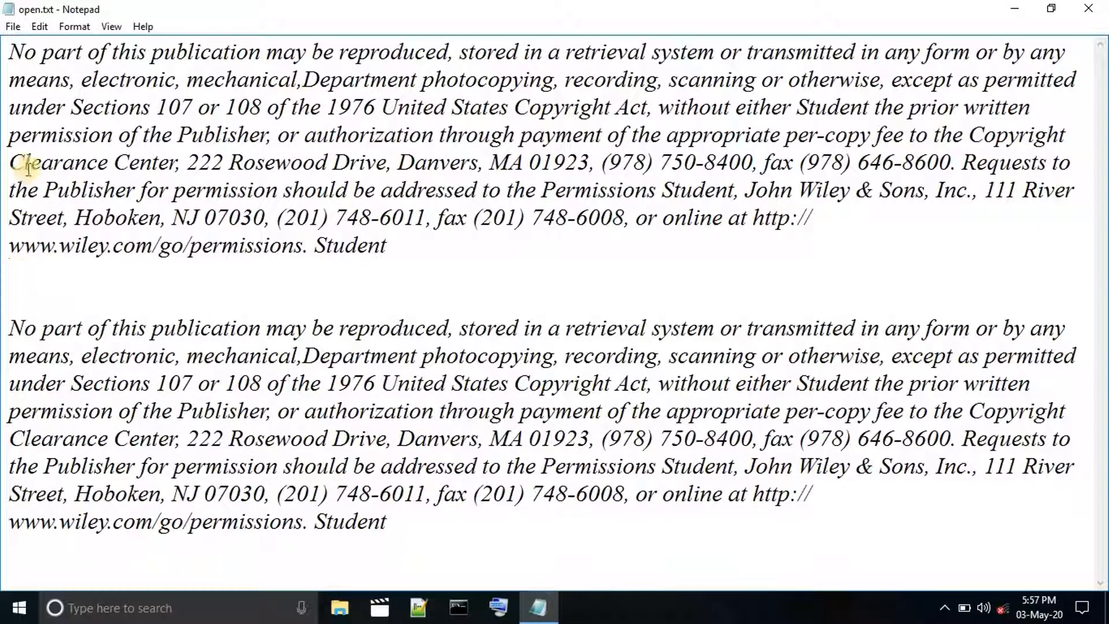
{"action": "left_click", "coordinate": [49, 30]}
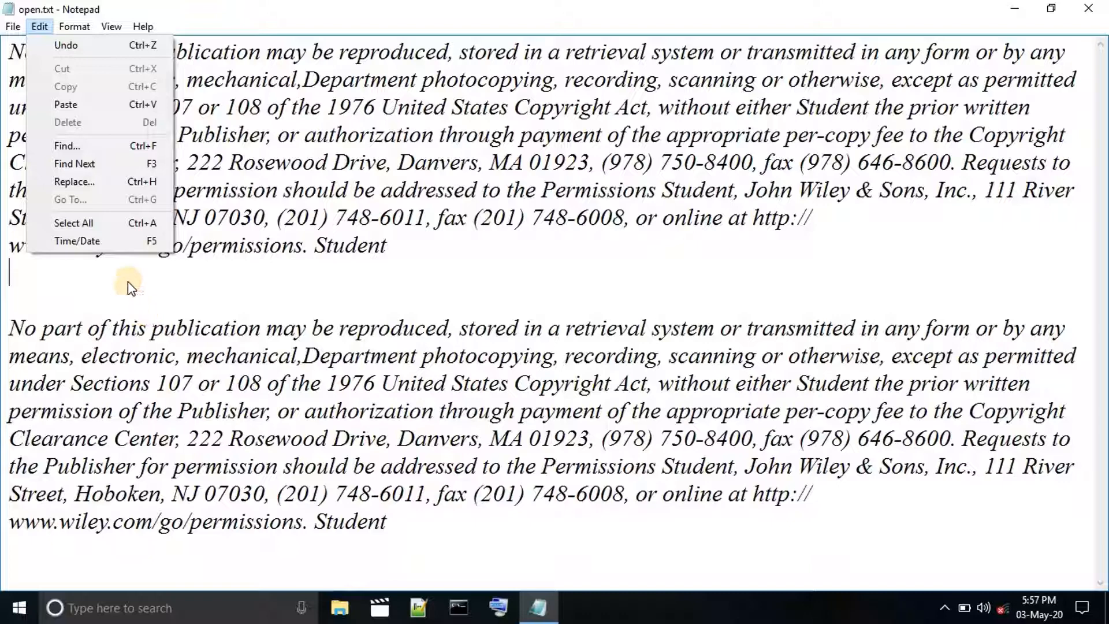
{"action": "left_click", "coordinate": [127, 239]}
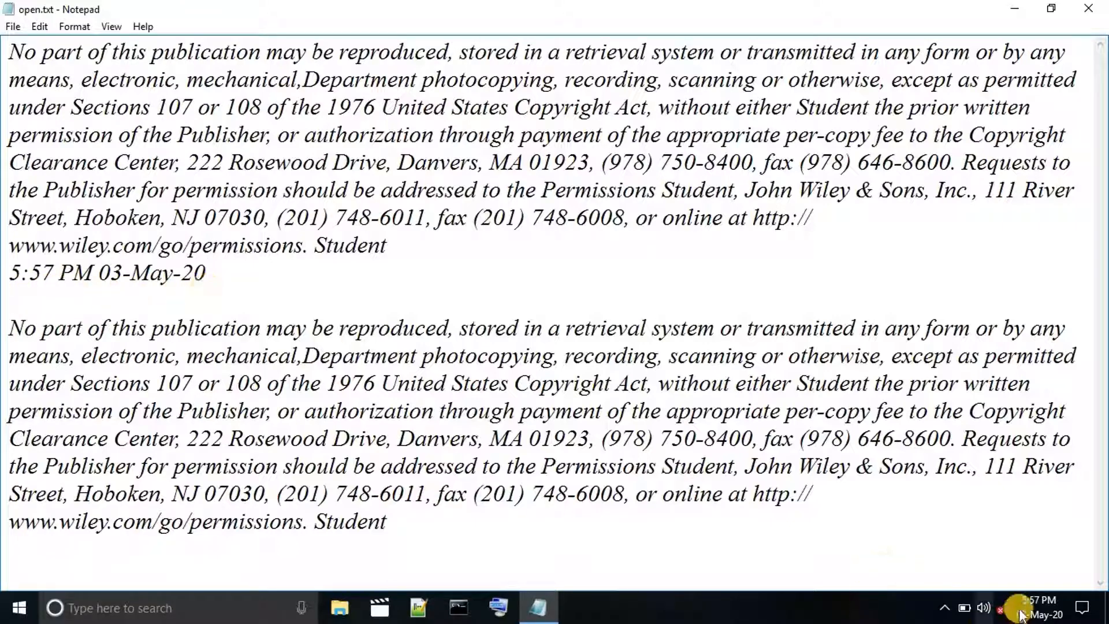
{"action": "mouse_move", "coordinate": [1025, 618]}
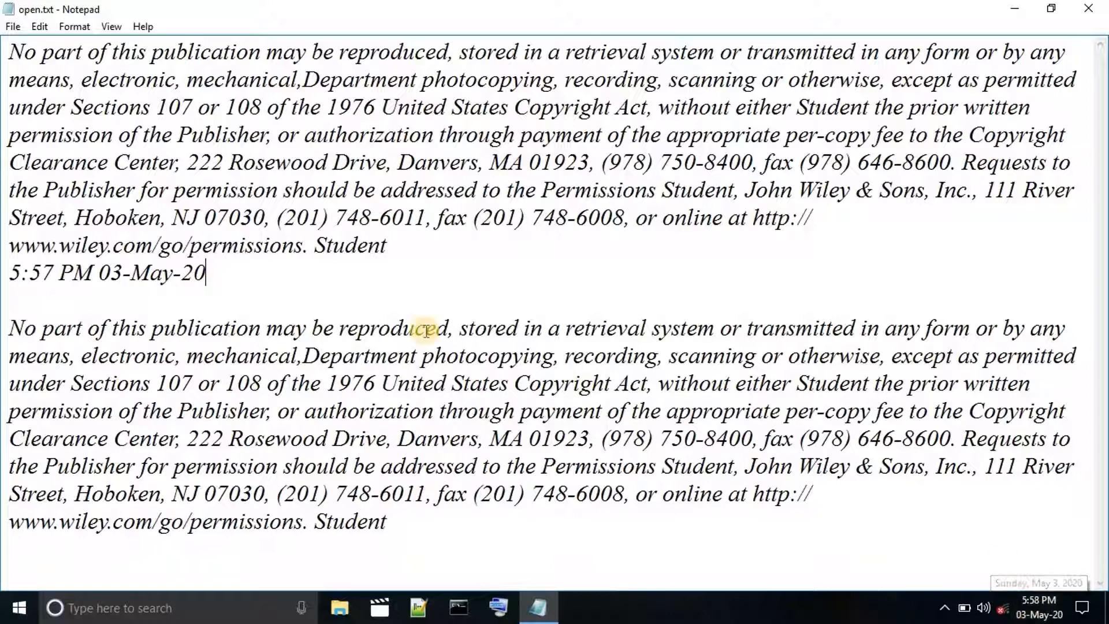
{"action": "left_click", "coordinate": [62, 28]}
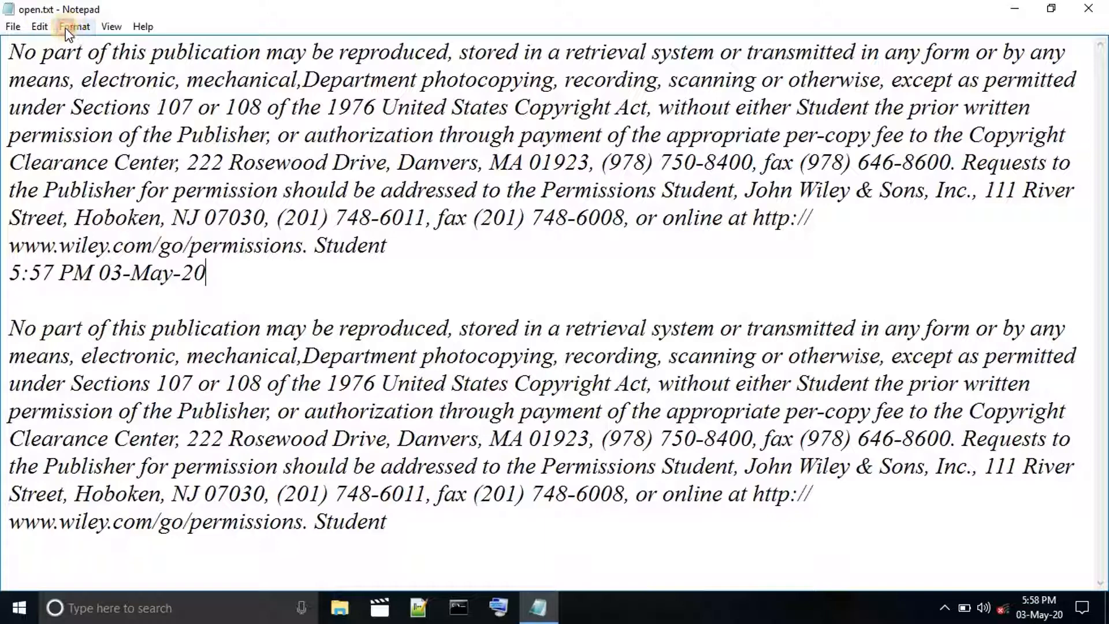
{"action": "left_click", "coordinate": [42, 26]}
{"action": "left_click", "coordinate": [42, 26]}
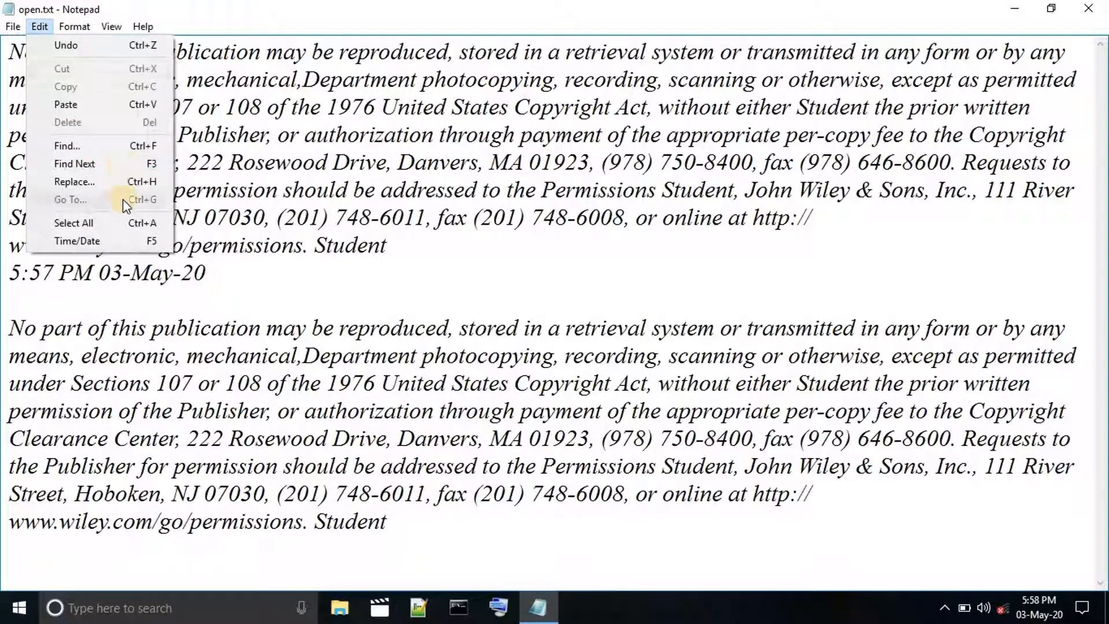
{"action": "mouse_move", "coordinate": [68, 30]}
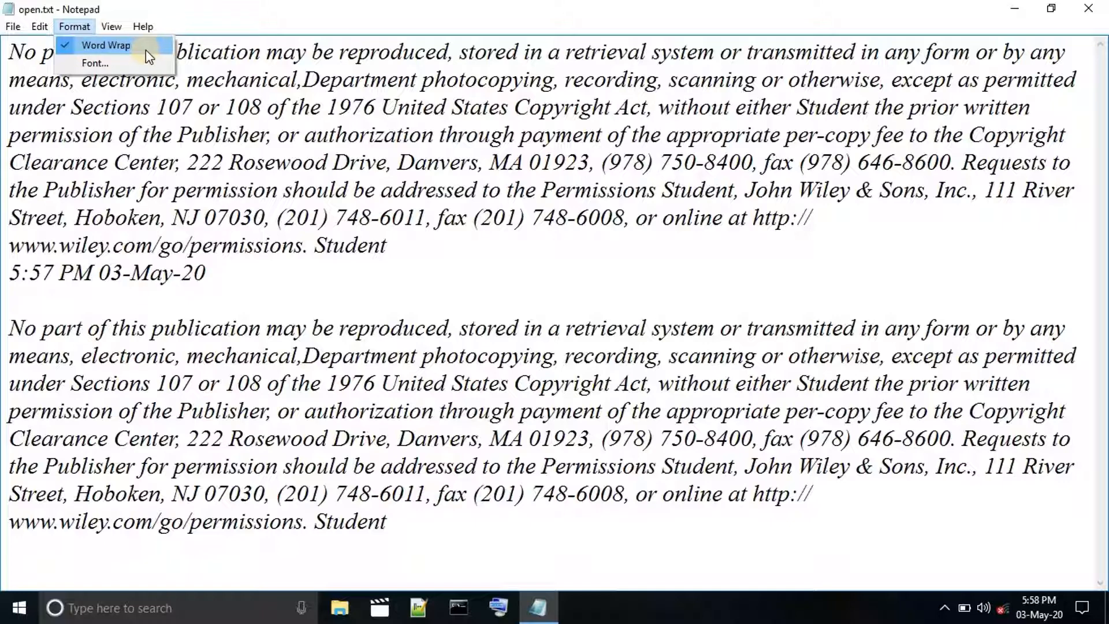
Turn off Word Wrap, place the cursor at the start of the text, and turn Word Wrap back on.
{"action": "left_click", "coordinate": [72, 50]}
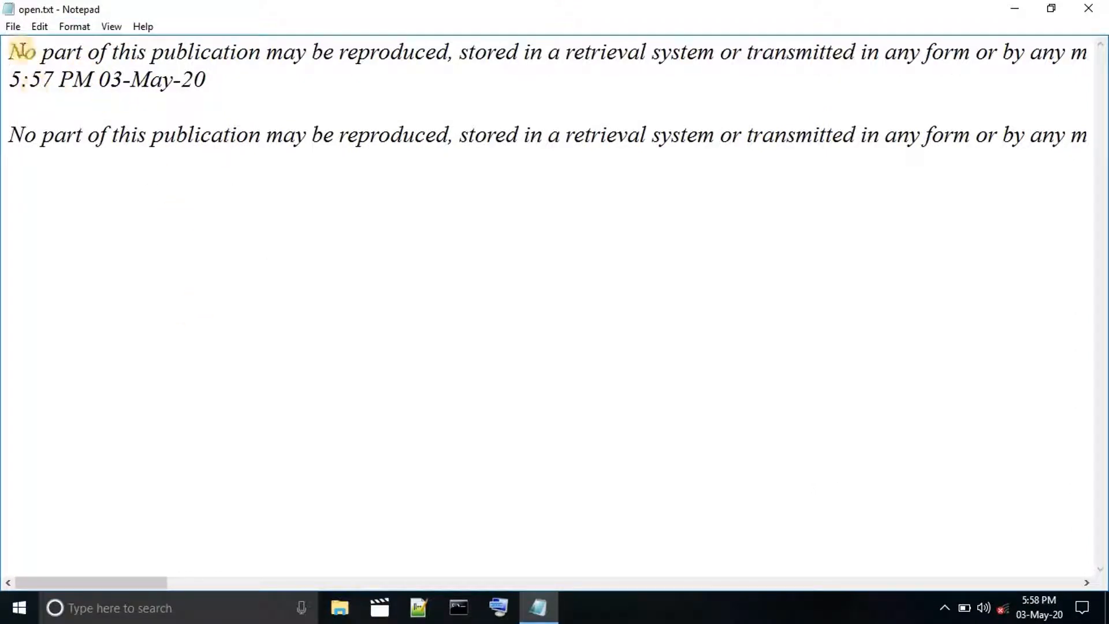
{"action": "left_click", "coordinate": [14, 50]}
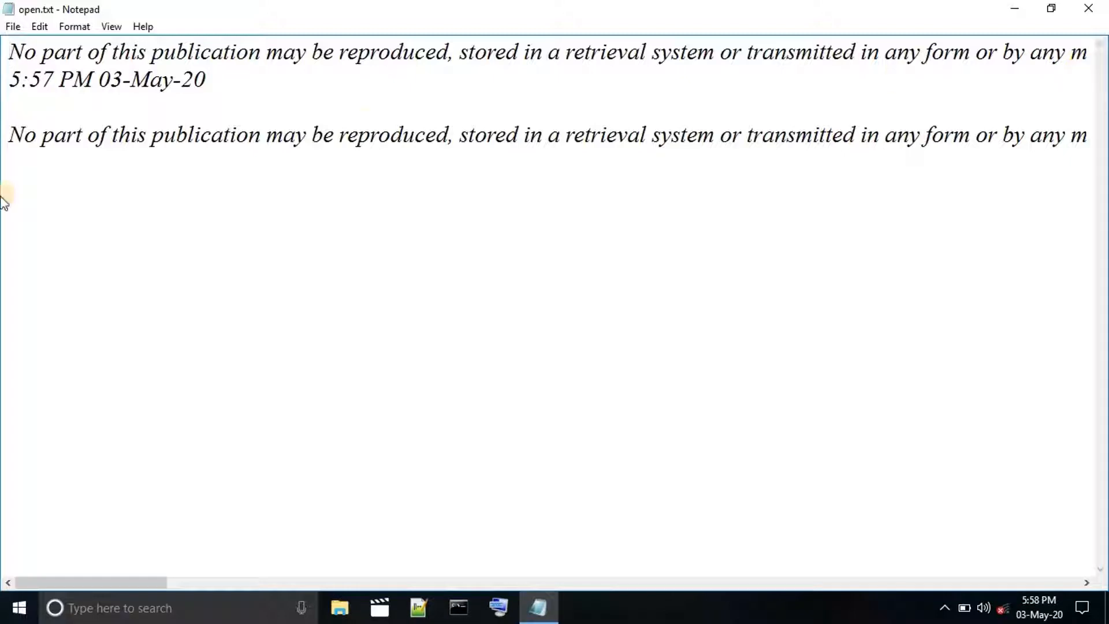
{"action": "left_click", "coordinate": [74, 27]}
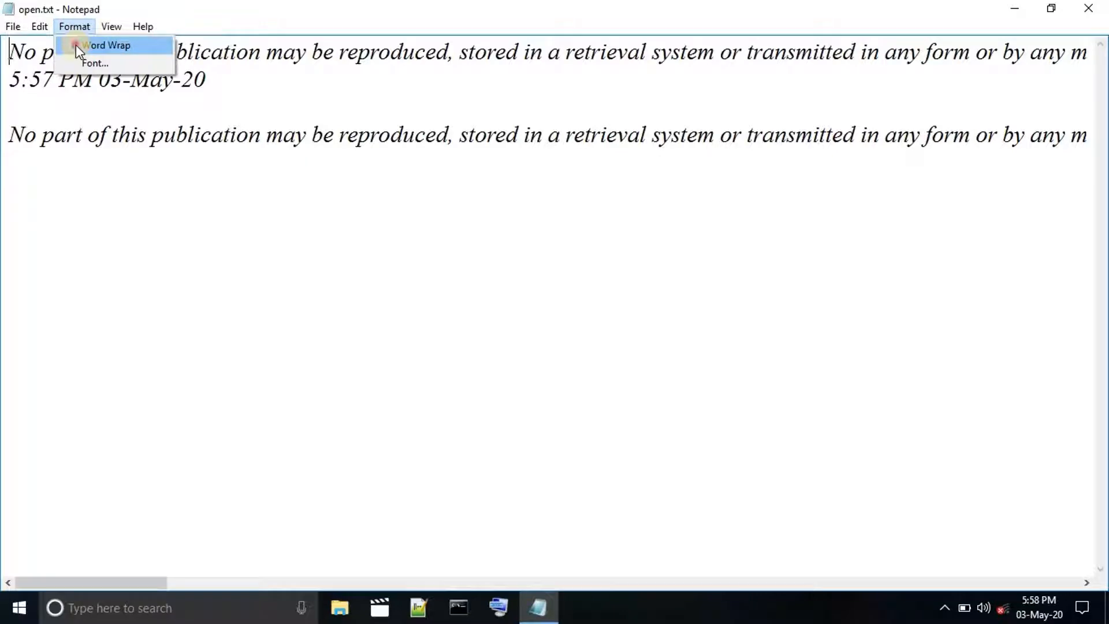
{"action": "left_click", "coordinate": [75, 44]}
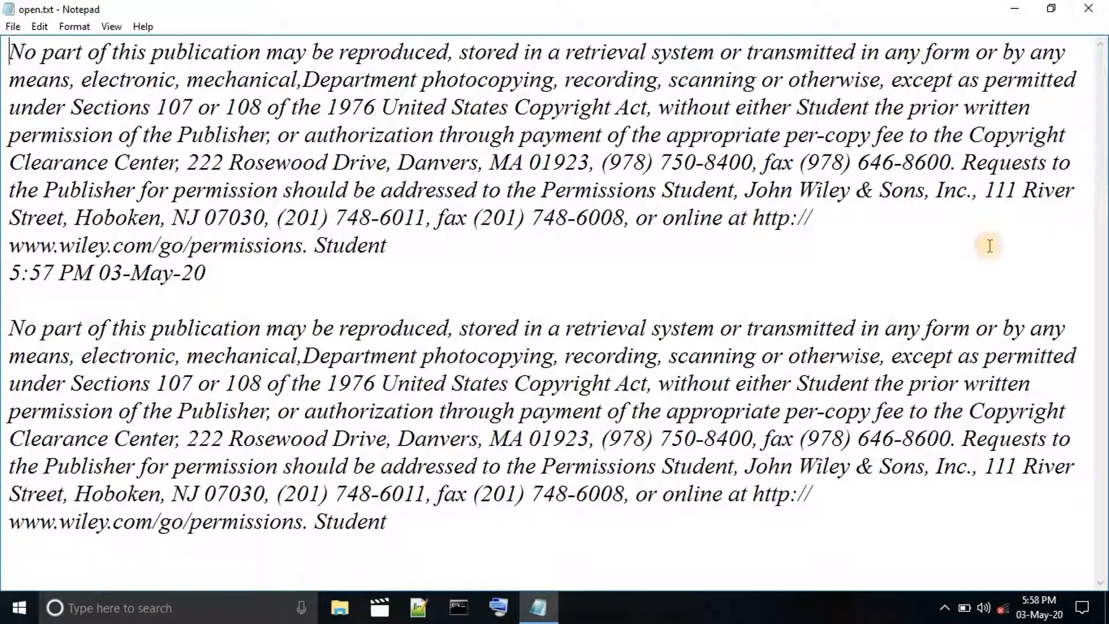
Add three line breaks after the second paragraph's final "Student" and paste the copied paragraph there twice in a row.
{"action": "left_click", "coordinate": [389, 522]}
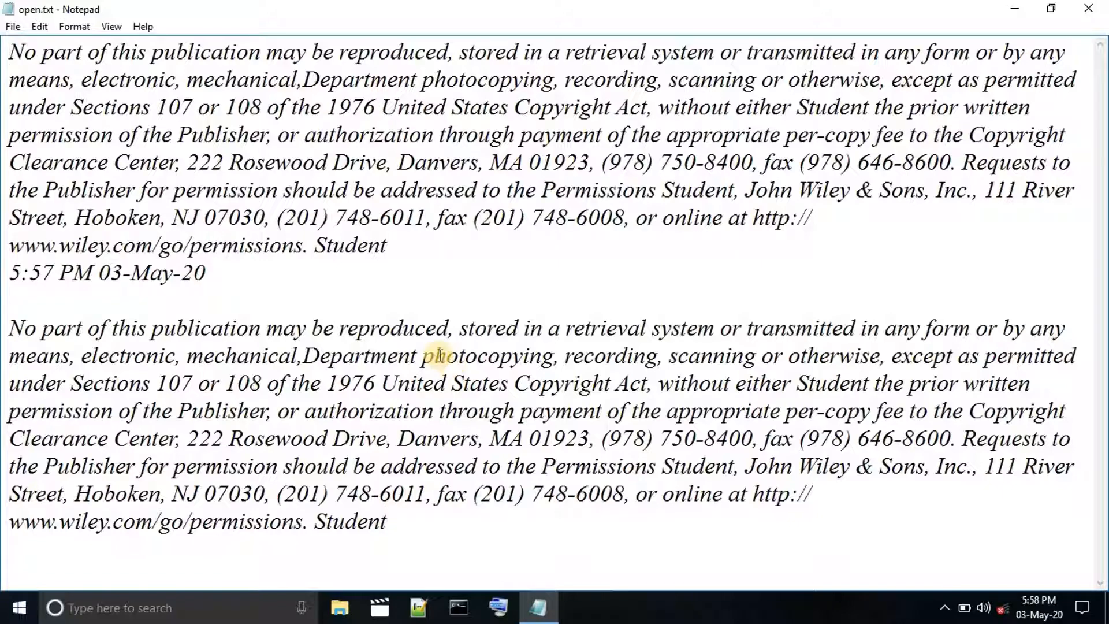
{"action": "key", "text": "Return"}
{"action": "key", "text": "Return"}
{"action": "key", "text": "Return"}
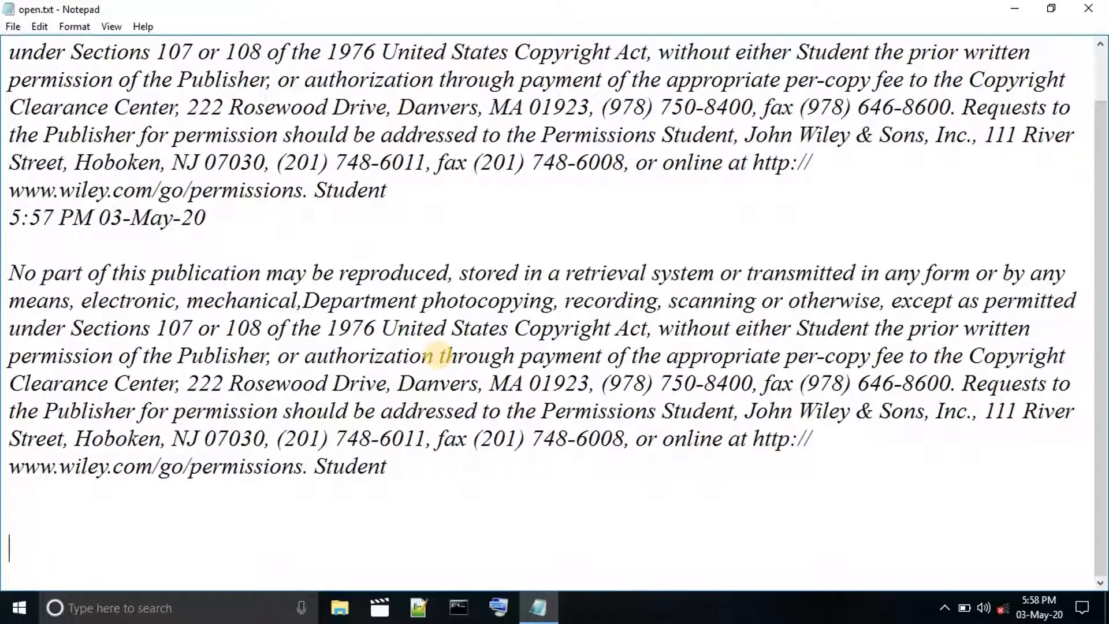
{"action": "key", "text": "BackSpace"}
{"action": "key", "text": "BackSpace"}
{"action": "key", "text": "BackSpace"}
{"action": "key", "text": "ctrl+v"}
{"action": "scroll", "coordinate": [525, 198], "scroll_direction": "up", "scroll_amount": 6}
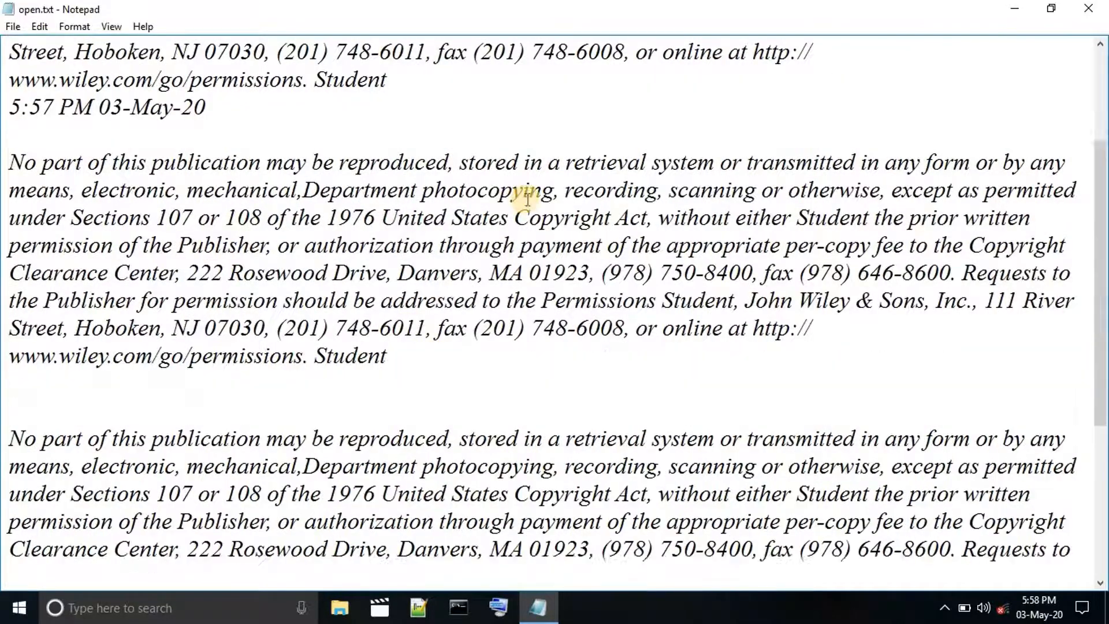
{"action": "mouse_move", "coordinate": [1104, 127]}
{"action": "left_mouse_down"}
{"action": "mouse_move", "coordinate": [1096, 393]}
{"action": "mouse_move", "coordinate": [1093, 175]}
{"action": "left_mouse_up"}
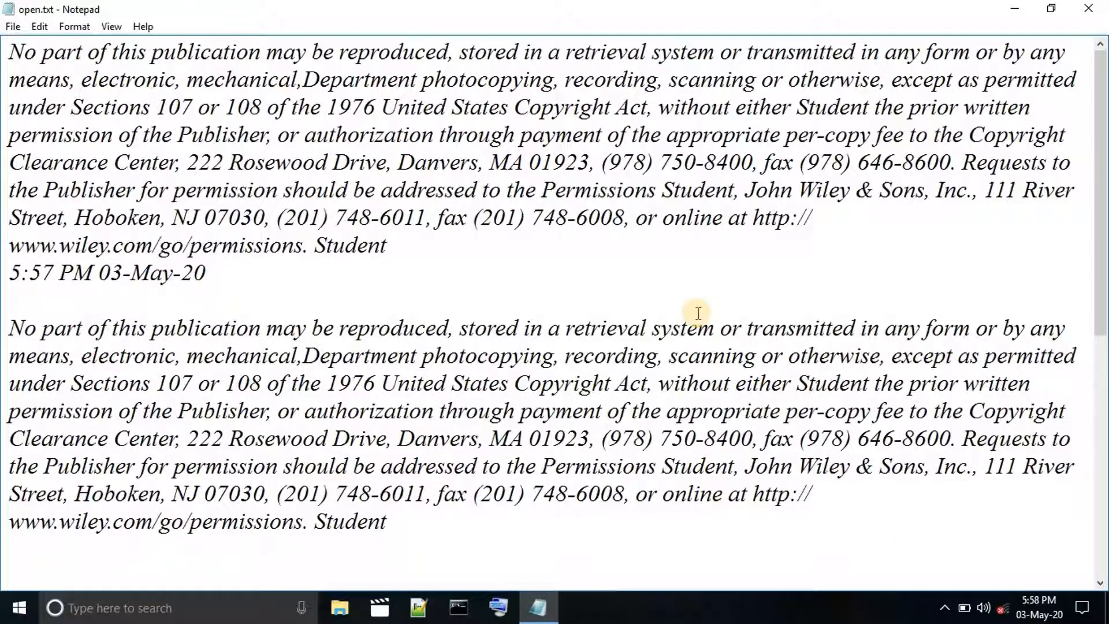
{"action": "key", "text": "ctrl+v"}
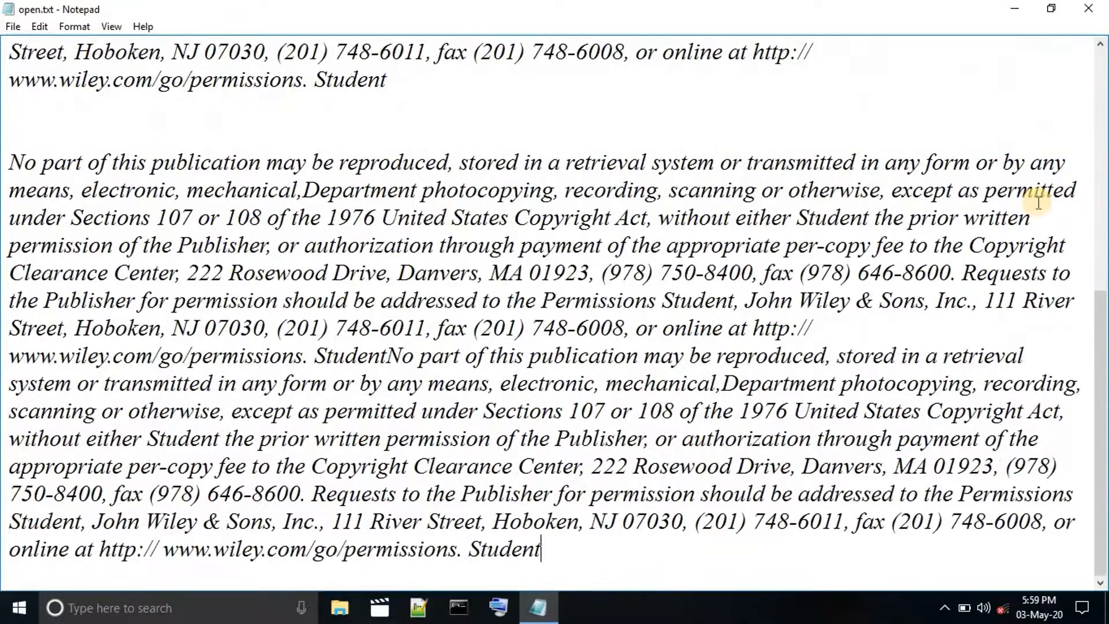
{"action": "key", "text": "ctrl+z"}
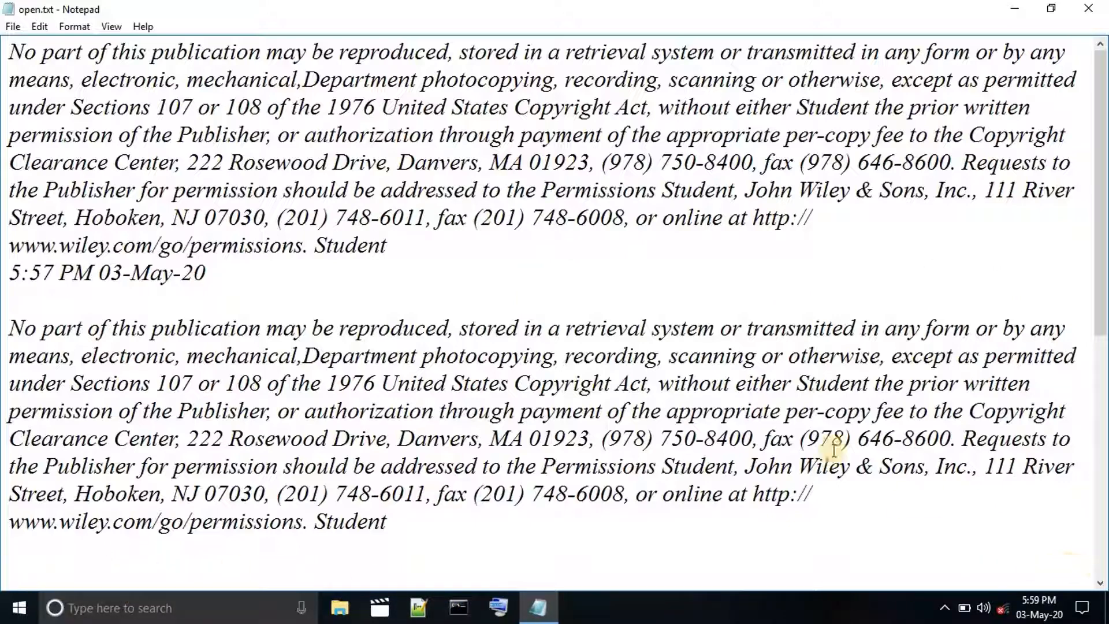
Turn off Word Wrap to examine the unwrapped lines across their full width, and turn it back on.
{"action": "left_click", "coordinate": [74, 26]}
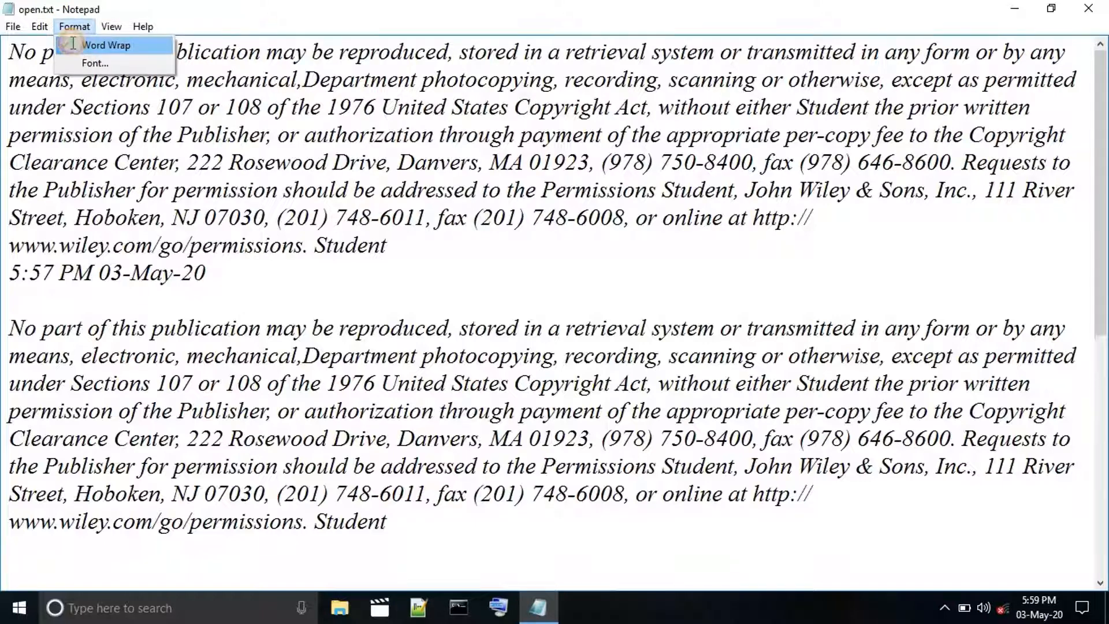
{"action": "left_click", "coordinate": [71, 46]}
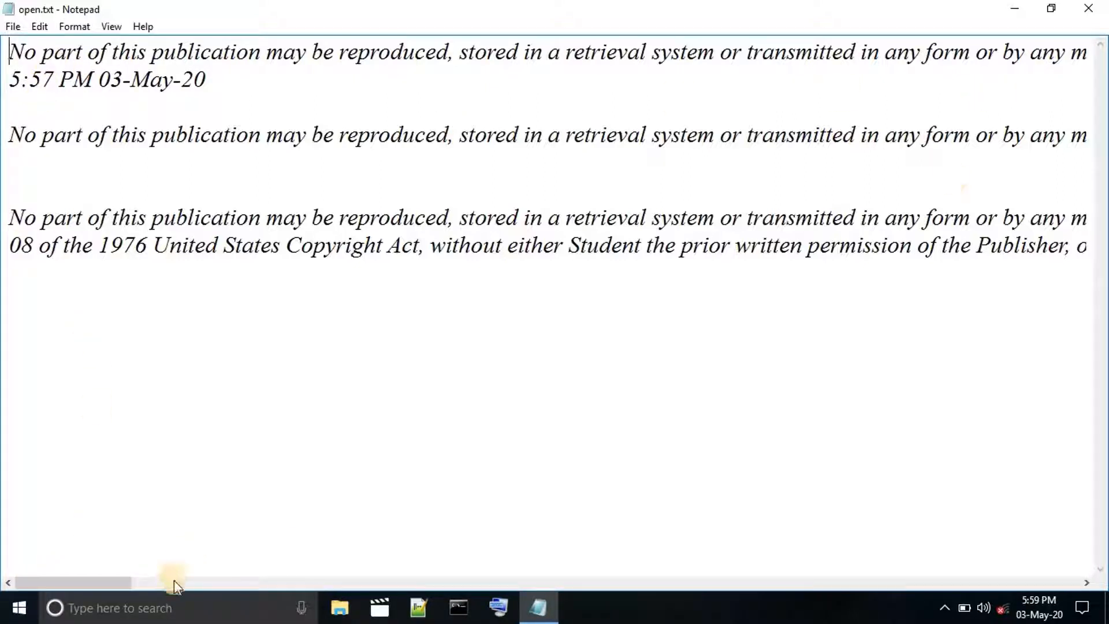
{"action": "left_click_drag", "start_coordinate": [122, 582], "coordinate": [1092, 580]}
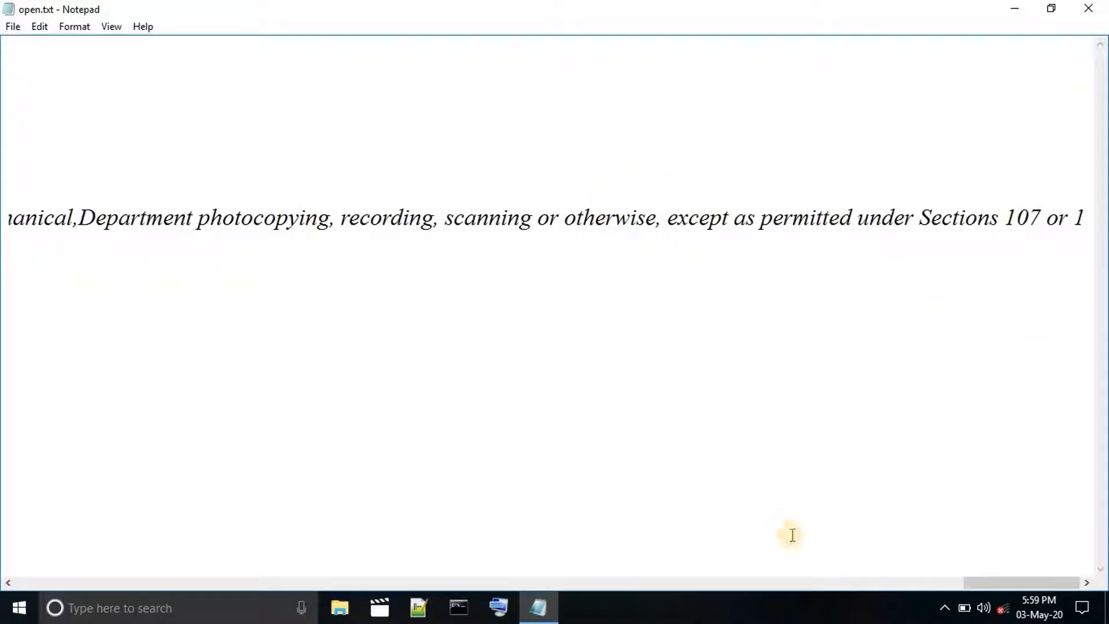
{"action": "left_click_drag", "start_coordinate": [836, 600], "coordinate": [1, 549]}
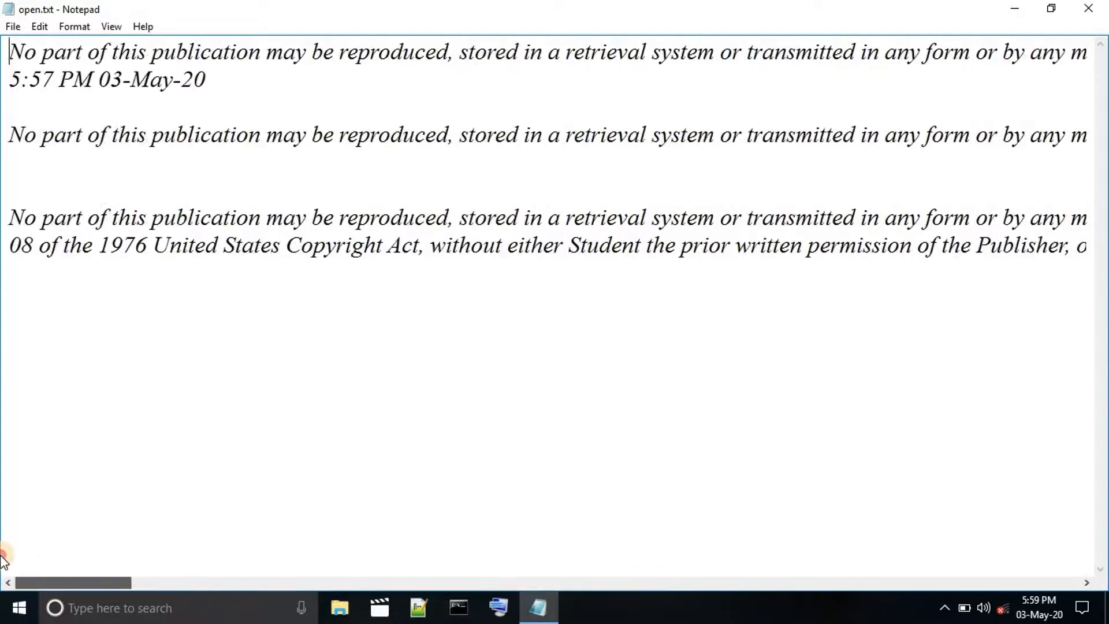
{"action": "left_click", "coordinate": [74, 27]}
{"action": "left_click", "coordinate": [91, 46]}
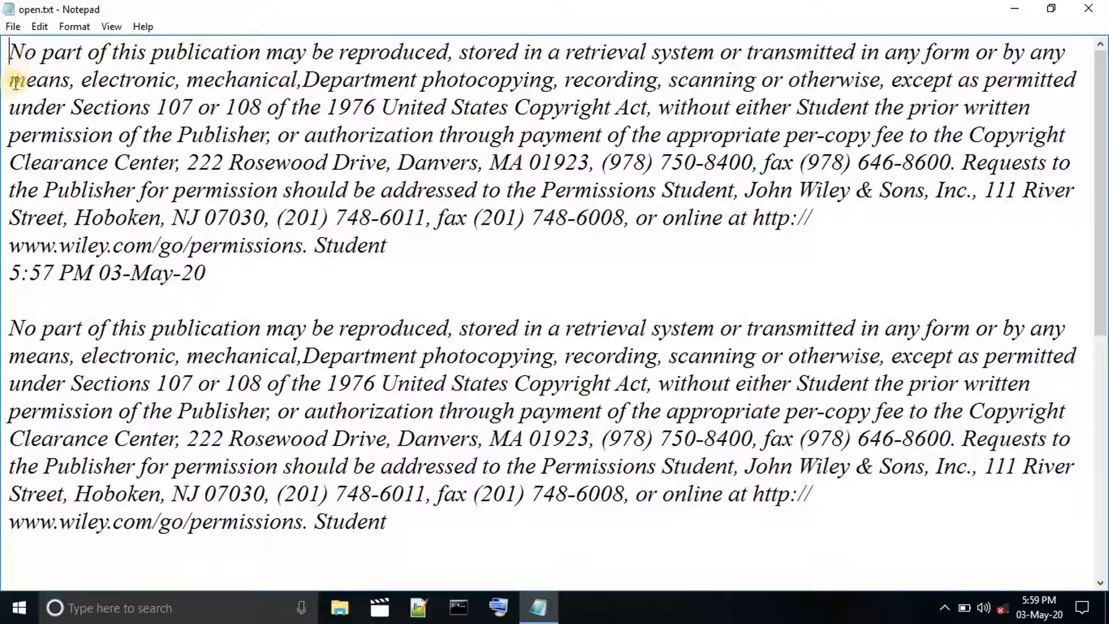
{"action": "left_click", "coordinate": [62, 27]}
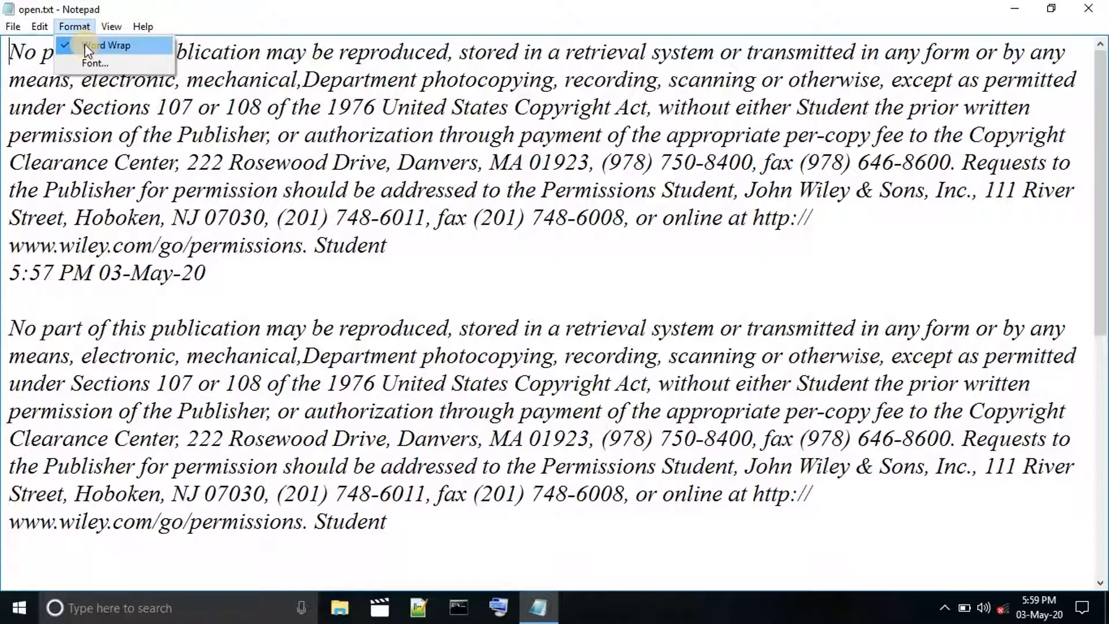
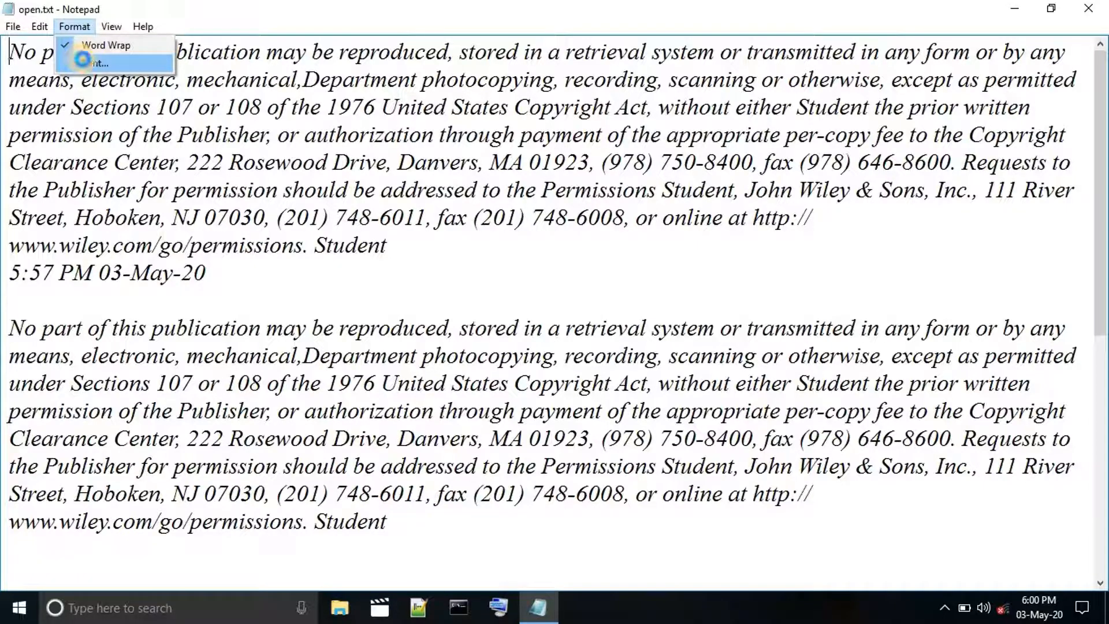
{"action": "left_click", "coordinate": [86, 63]}
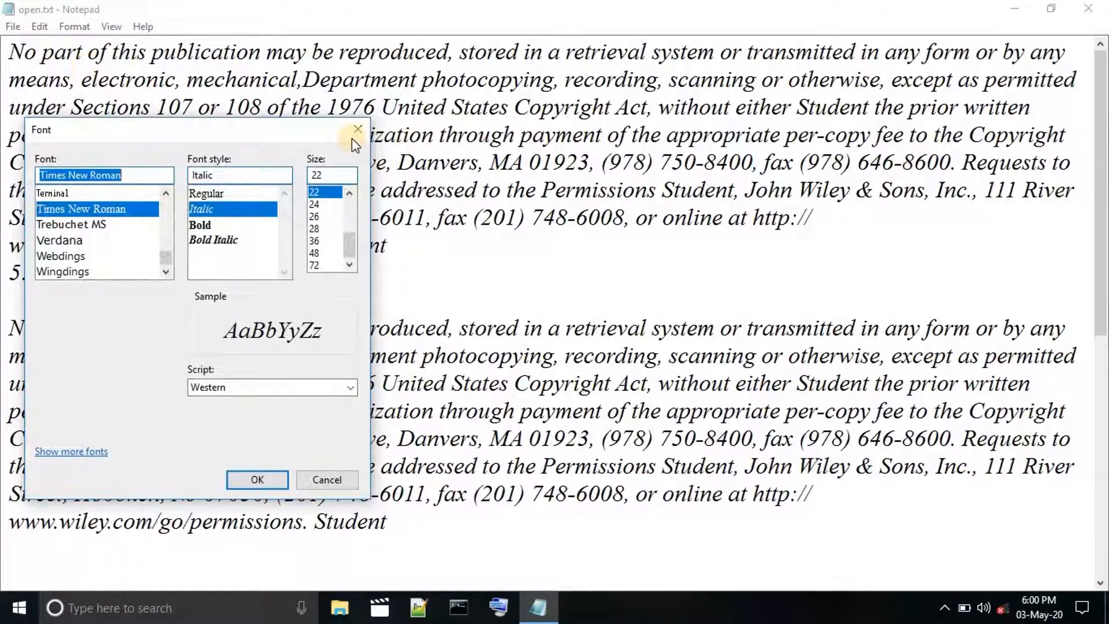
{"action": "left_click", "coordinate": [354, 131]}
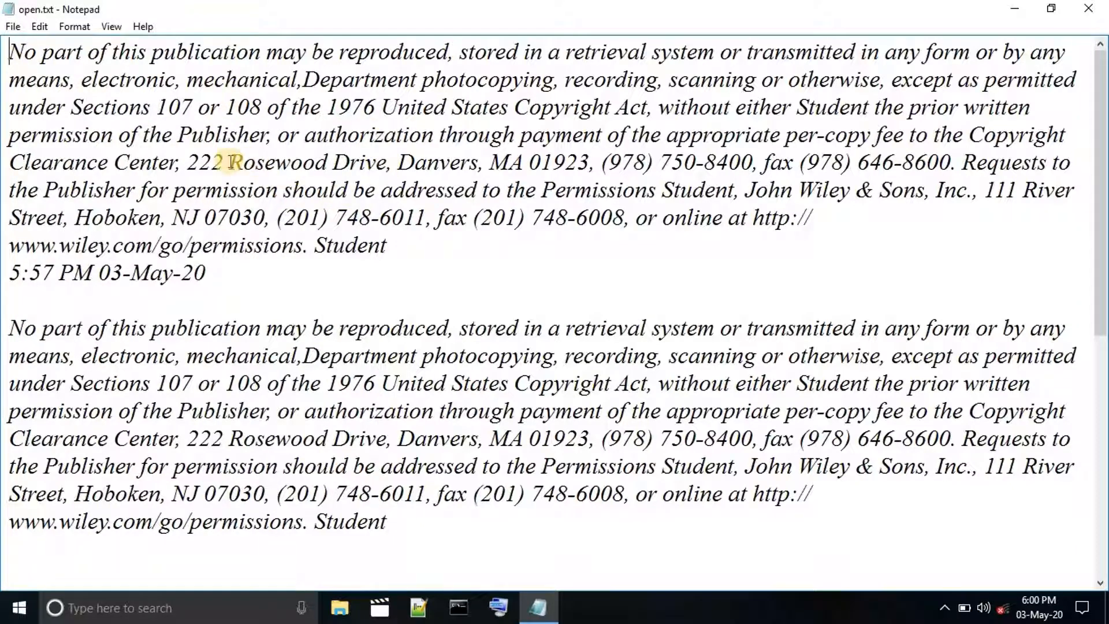
{"action": "left_click_drag", "start_coordinate": [230, 163], "coordinate": [265, 164]}
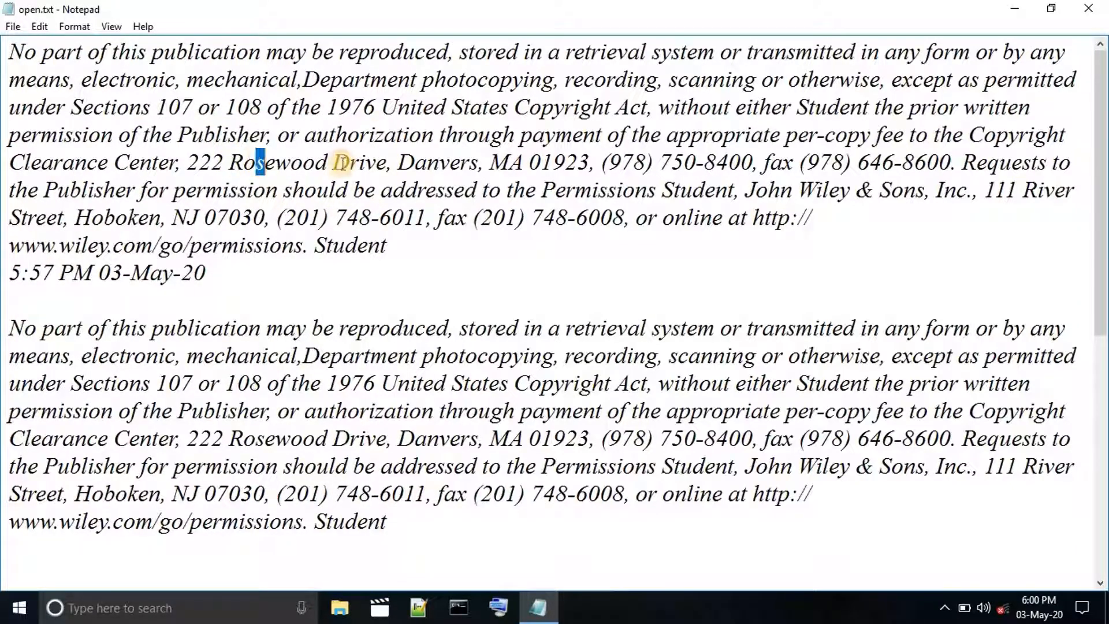
{"action": "left_click_drag", "start_coordinate": [334, 164], "coordinate": [350, 164]}
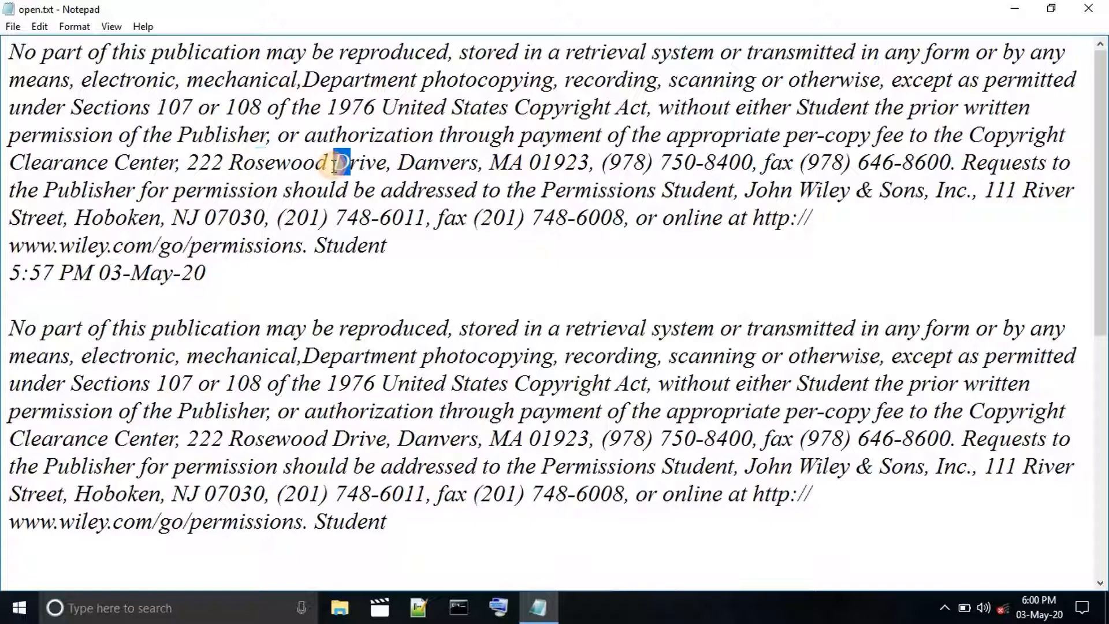
Change the document's font to Segoe Script, browsing the neighbouring fonts before applying it.
{"action": "left_click", "coordinate": [73, 27]}
{"action": "left_click", "coordinate": [117, 67]}
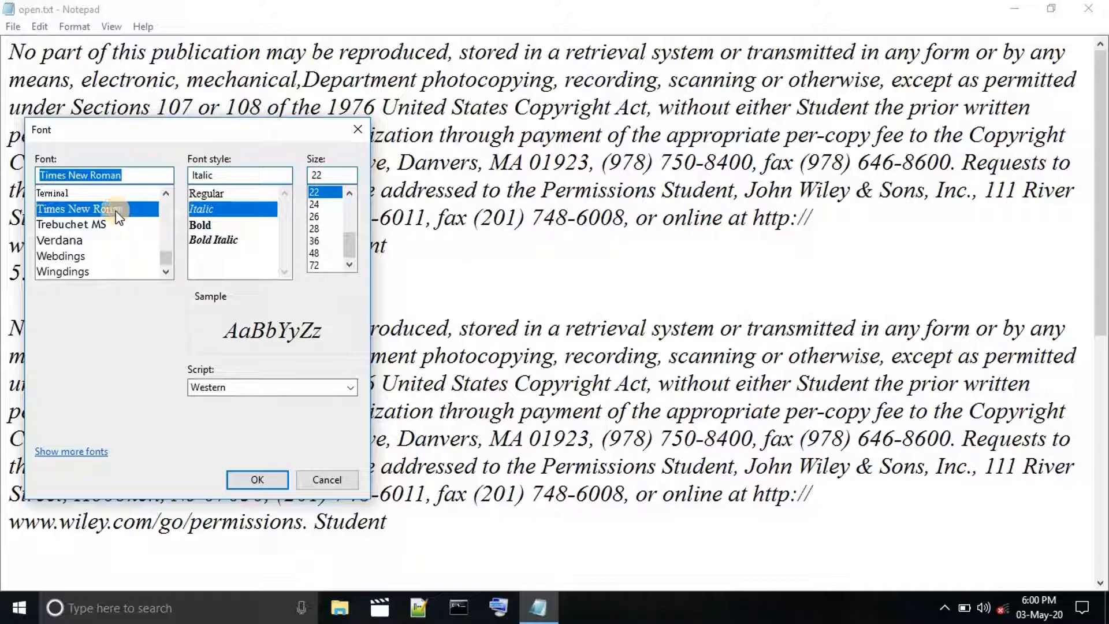
{"action": "scroll", "coordinate": [108, 255], "scroll_direction": "up", "scroll_amount": 5}
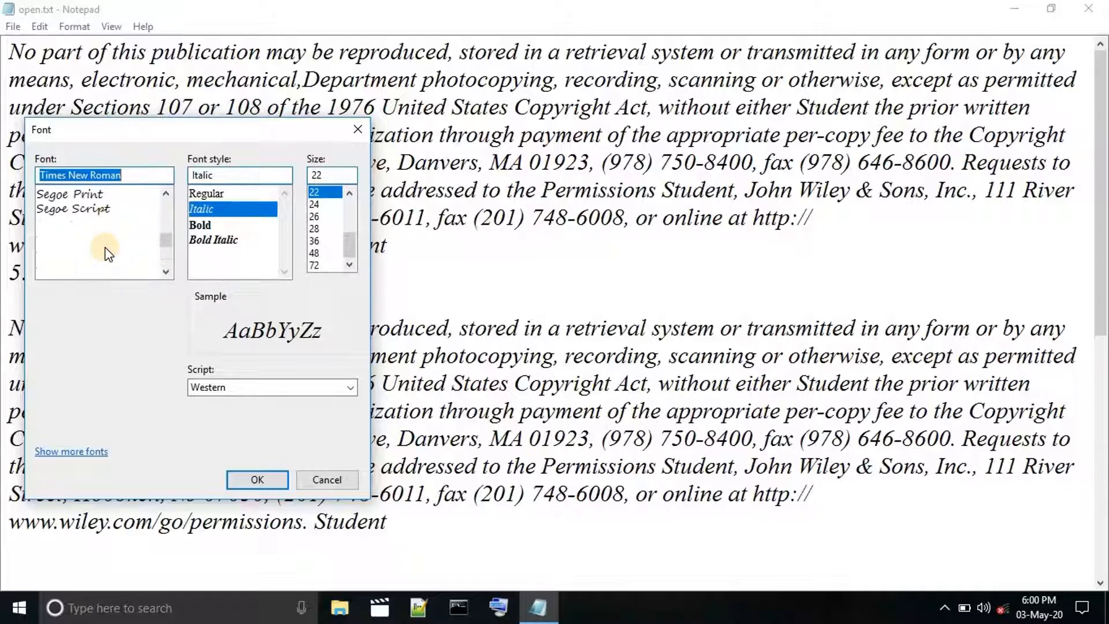
{"action": "left_click", "coordinate": [104, 207]}
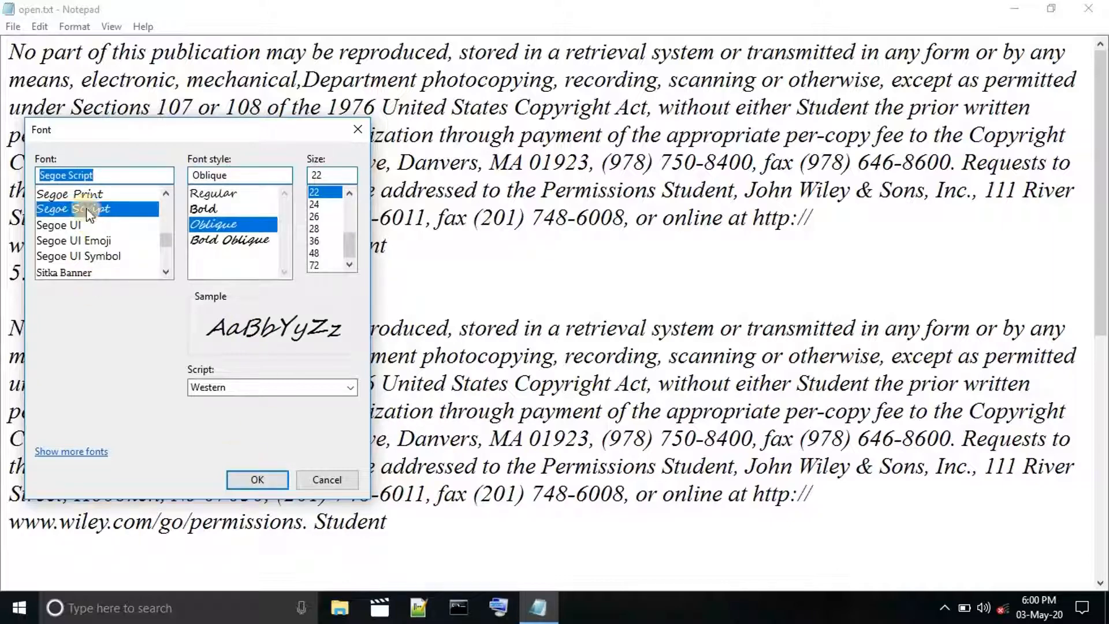
{"action": "scroll", "coordinate": [98, 224], "scroll_direction": "up", "scroll_amount": 3}
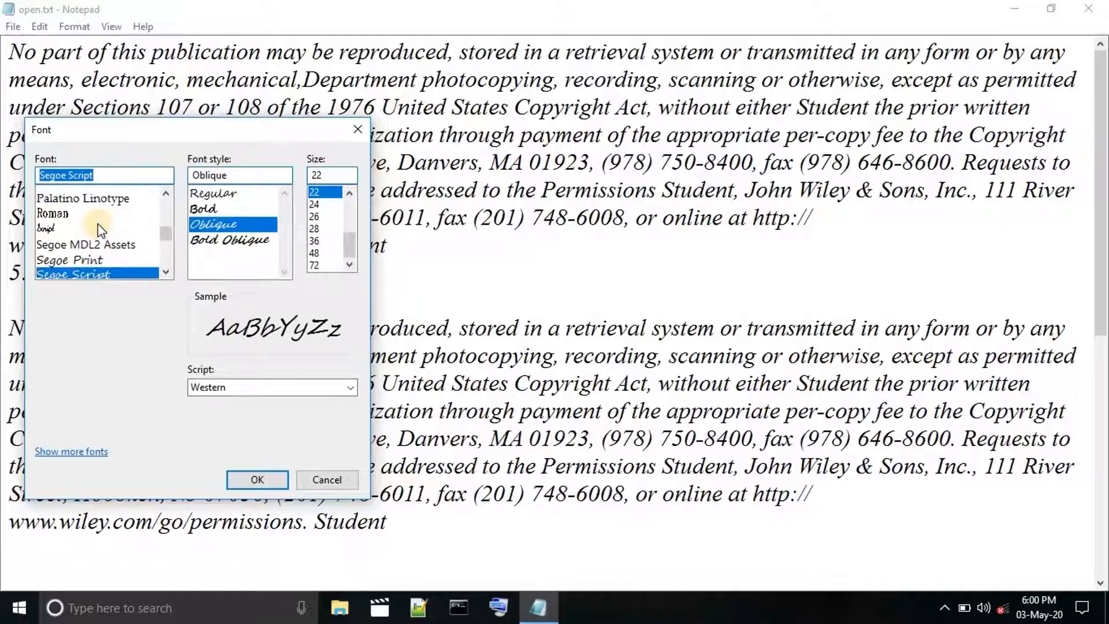
{"action": "scroll", "coordinate": [98, 225], "scroll_direction": "down", "scroll_amount": 3}
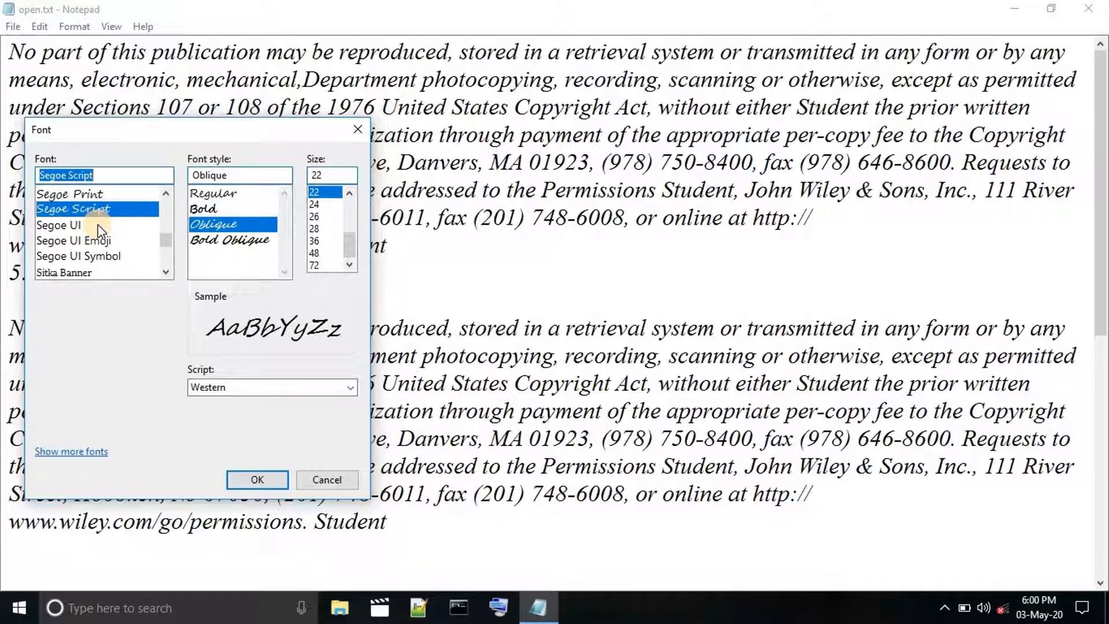
{"action": "scroll", "coordinate": [98, 224], "scroll_direction": "down", "scroll_amount": 2}
{"action": "scroll", "coordinate": [116, 235], "scroll_direction": "up", "scroll_amount": 1}
{"action": "scroll", "coordinate": [116, 234], "scroll_direction": "up", "scroll_amount": 1}
{"action": "left_click", "coordinate": [251, 480]}
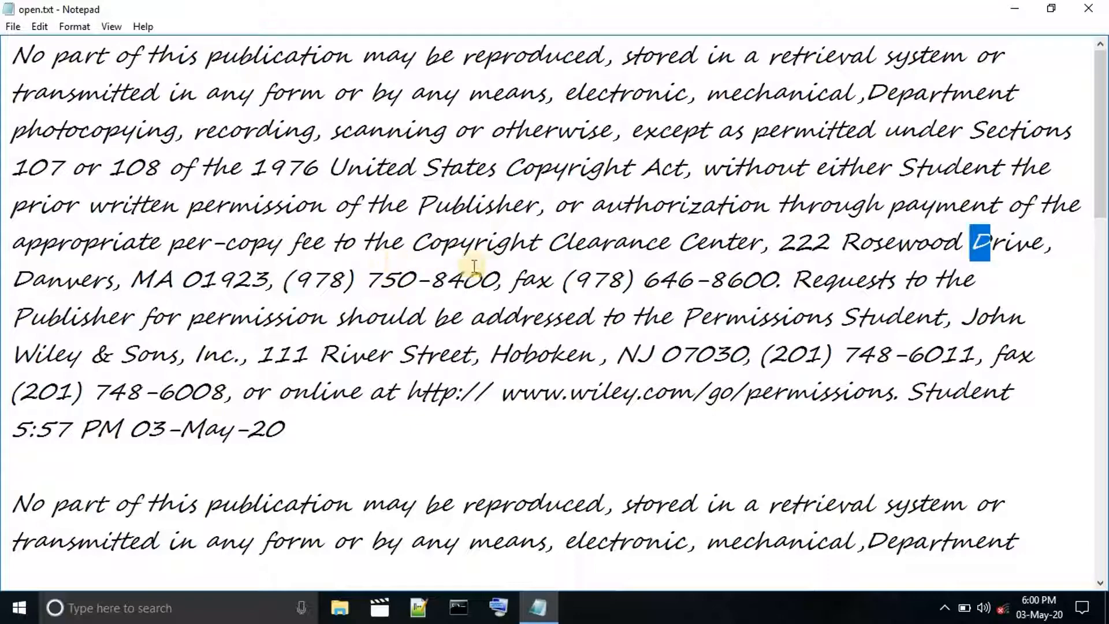
Change the document's font to Comic Sans MS and apply it to the text.
{"action": "left_click", "coordinate": [74, 27]}
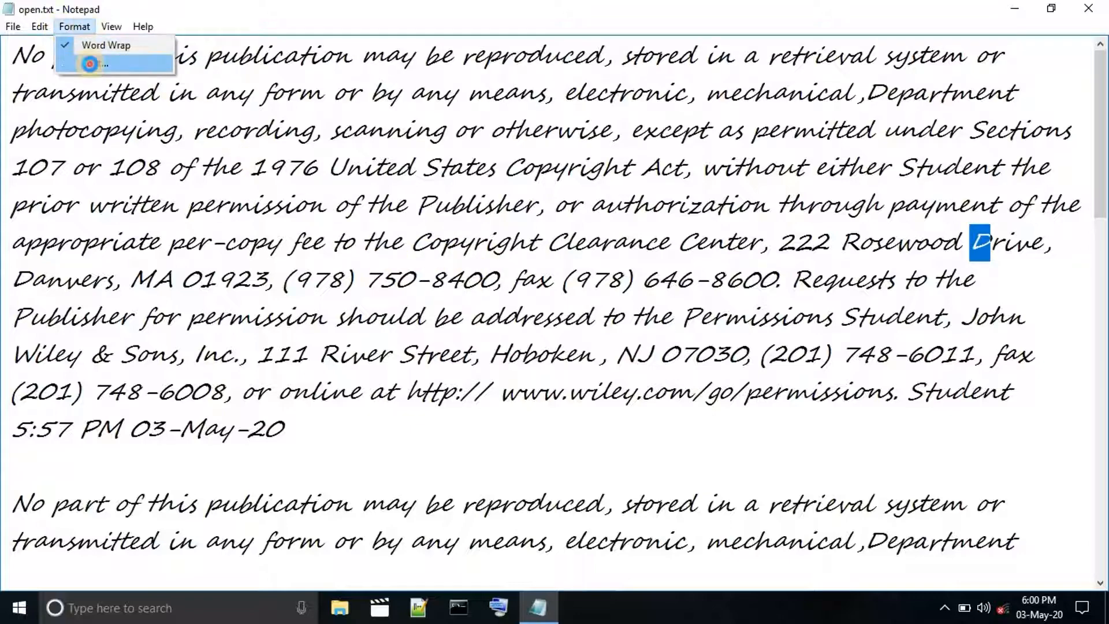
{"action": "left_click", "coordinate": [95, 58]}
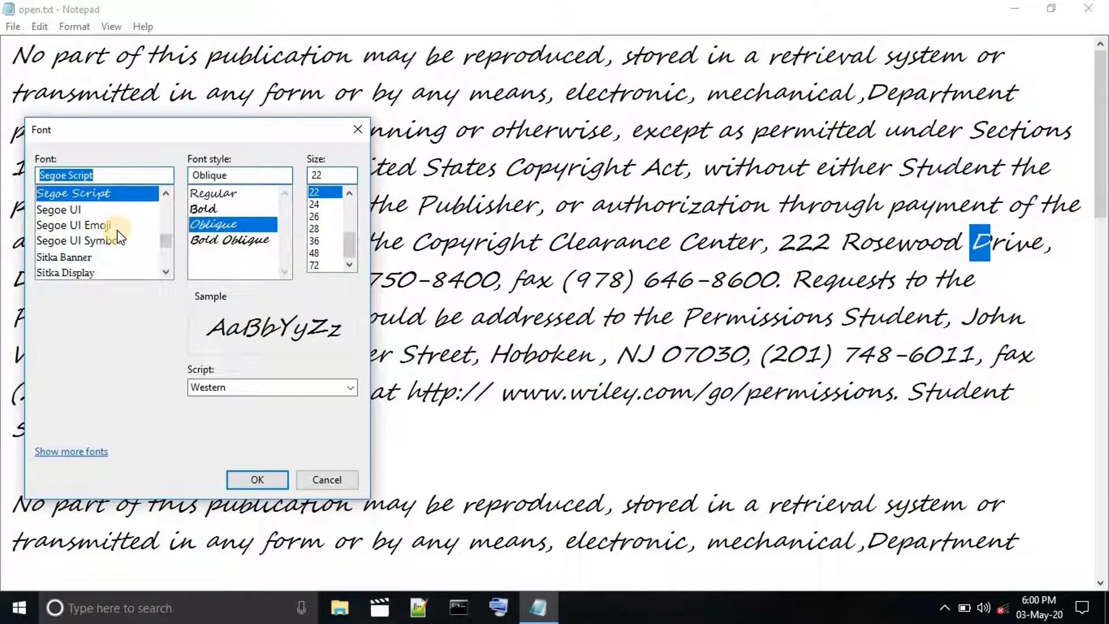
{"action": "scroll", "coordinate": [118, 235], "scroll_direction": "up", "scroll_amount": 3}
{"action": "scroll", "coordinate": [119, 236], "scroll_direction": "up", "scroll_amount": 7}
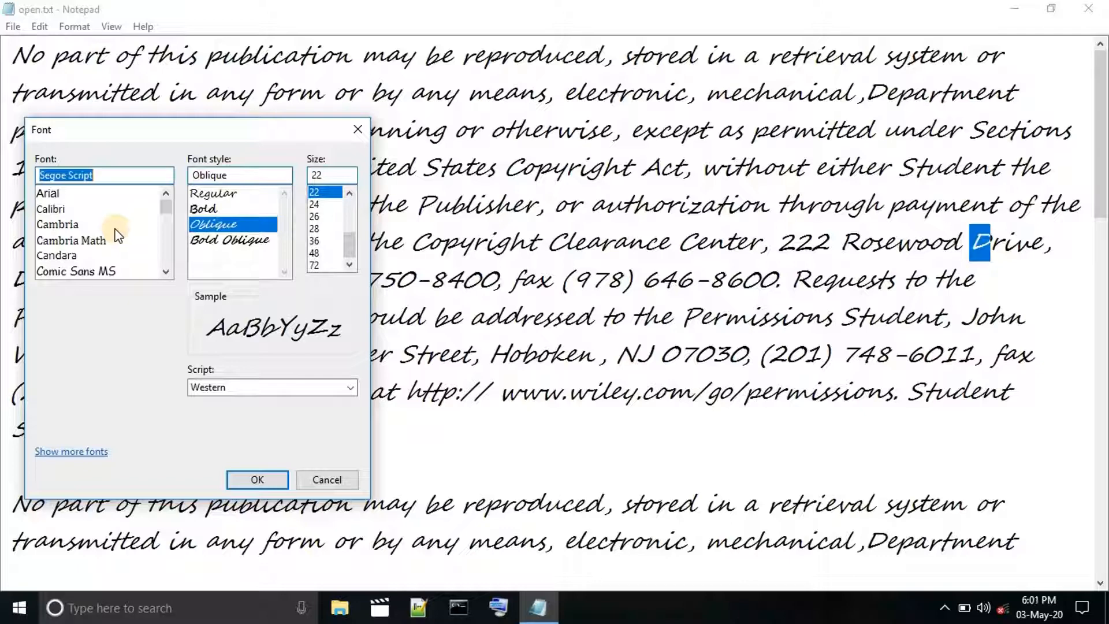
{"action": "left_click", "coordinate": [106, 272]}
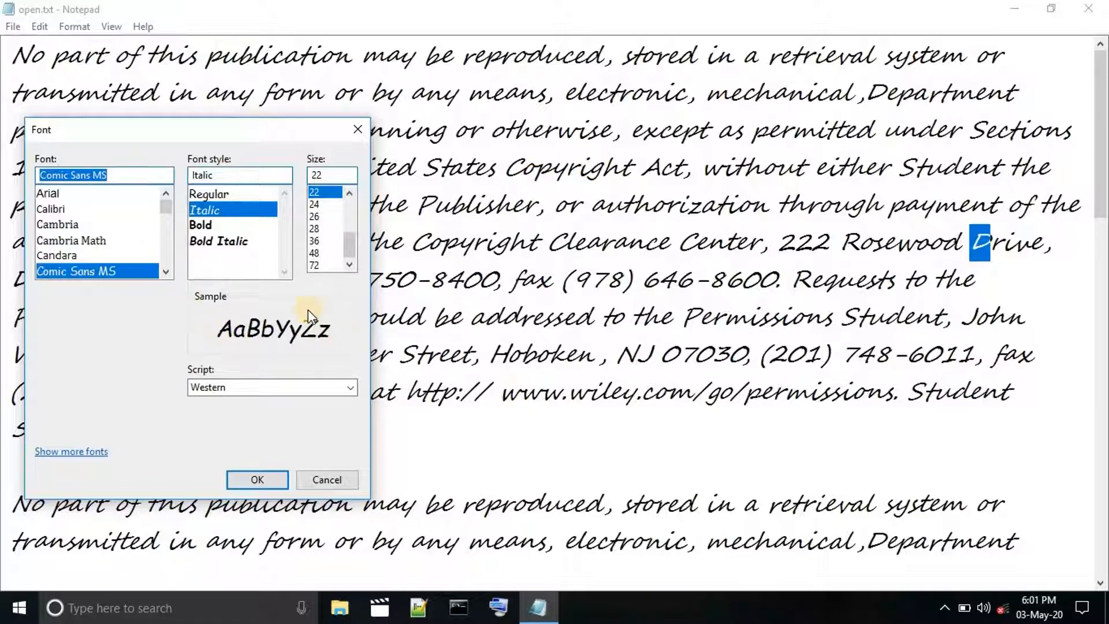
{"action": "left_click", "coordinate": [272, 478]}
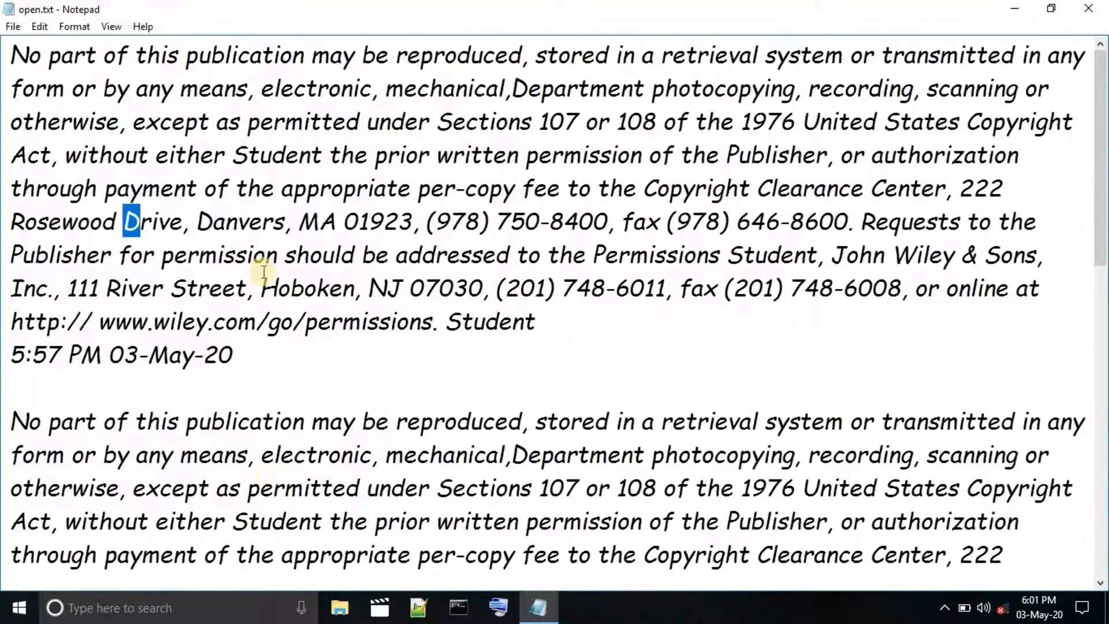
Set the font style to Regular, then highlight the text from its start into the second paragraph and clear the selection.
{"action": "left_click", "coordinate": [70, 24]}
{"action": "left_click", "coordinate": [115, 63]}
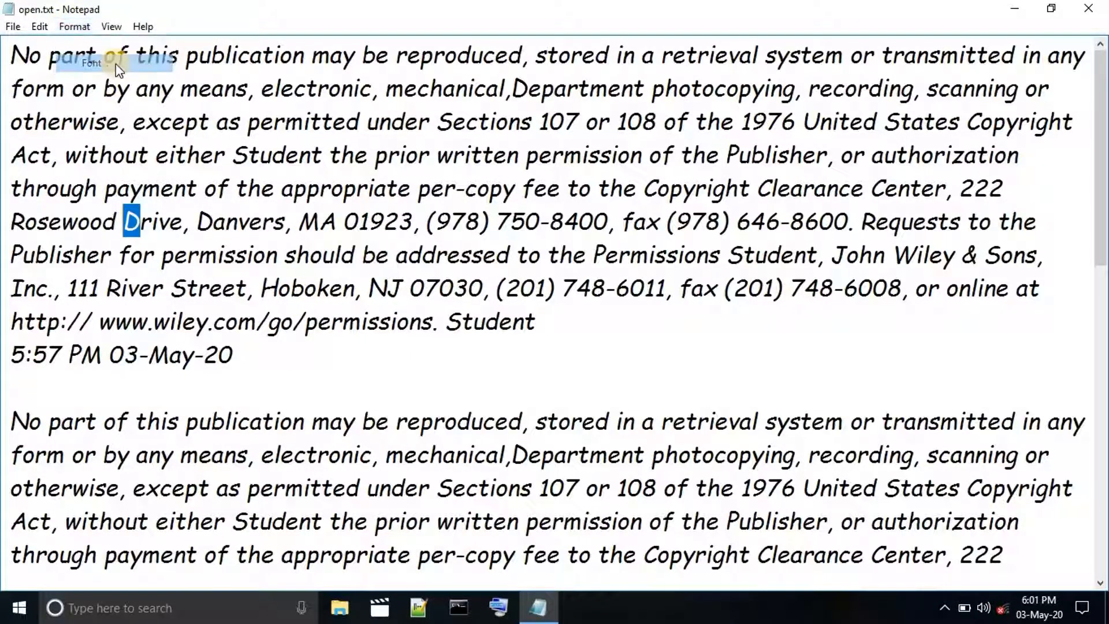
{"action": "left_click", "coordinate": [265, 221]}
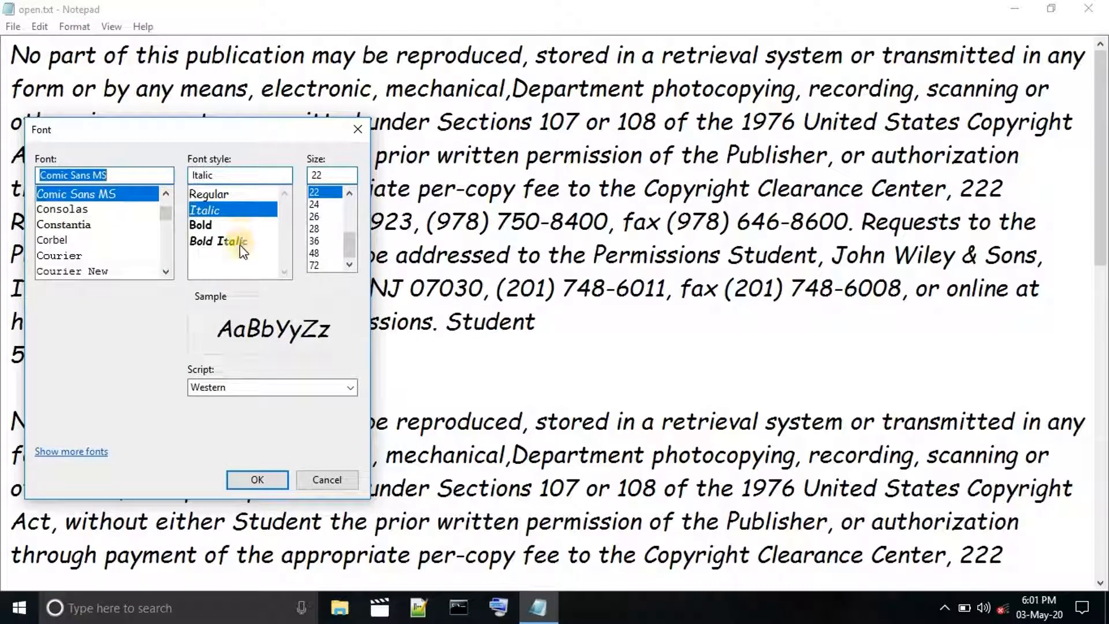
{"action": "left_click", "coordinate": [219, 194]}
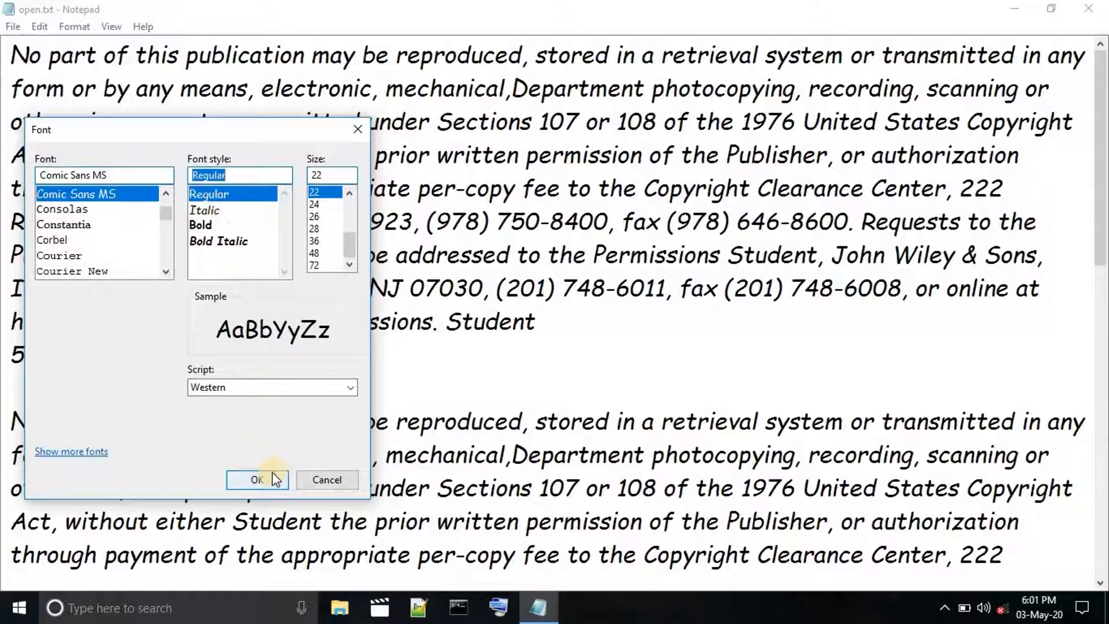
{"action": "left_click", "coordinate": [257, 479]}
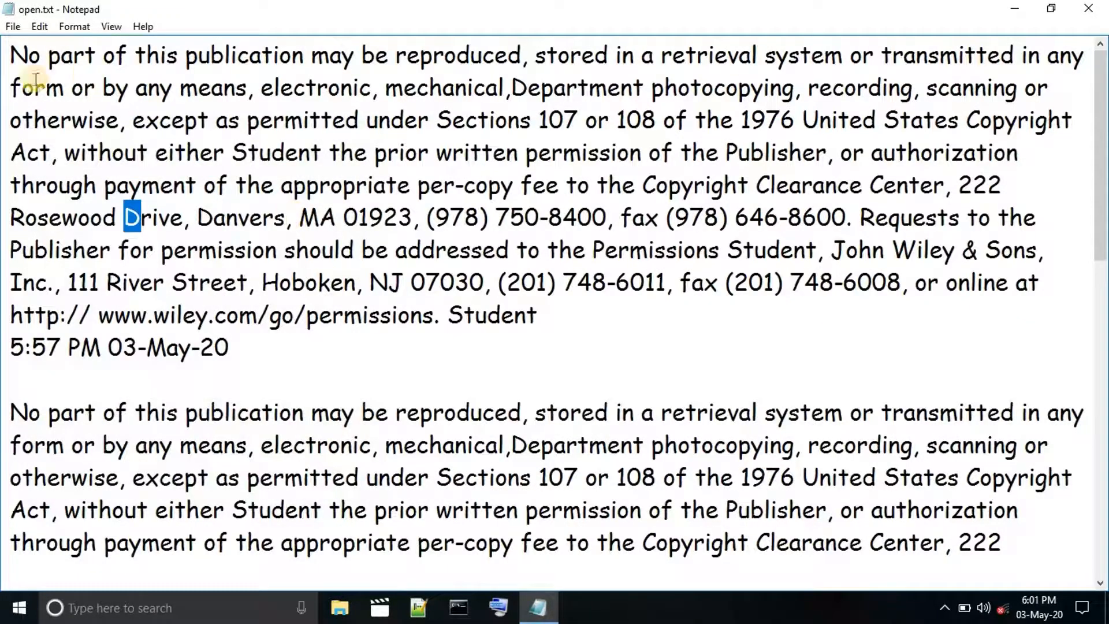
{"action": "left_click_drag", "start_coordinate": [6, 61], "coordinate": [322, 445]}
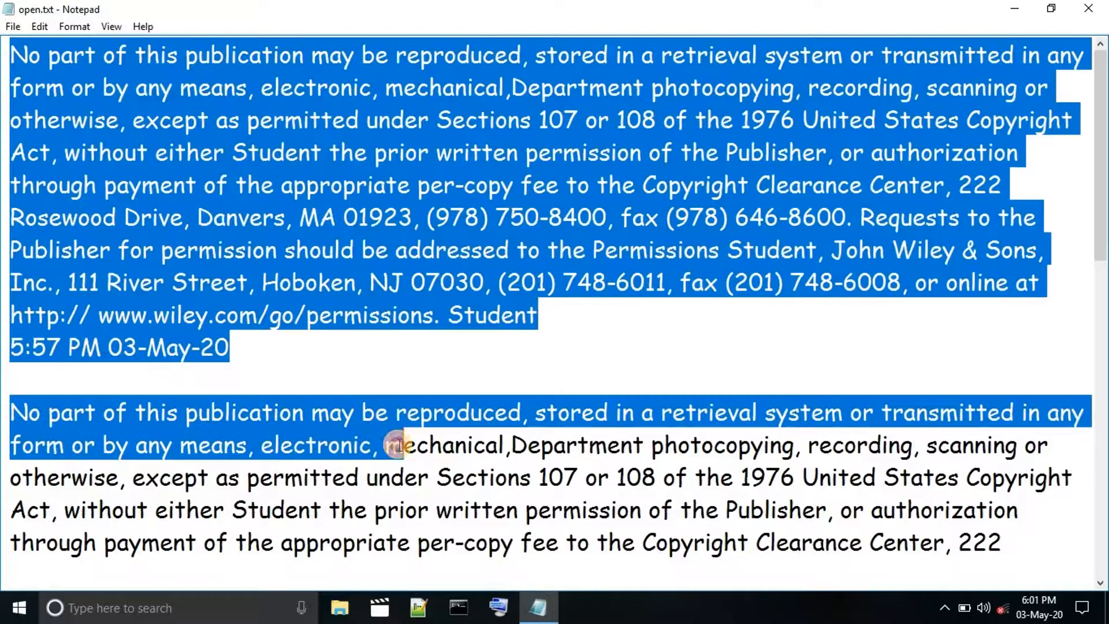
{"action": "left_click", "coordinate": [346, 335]}
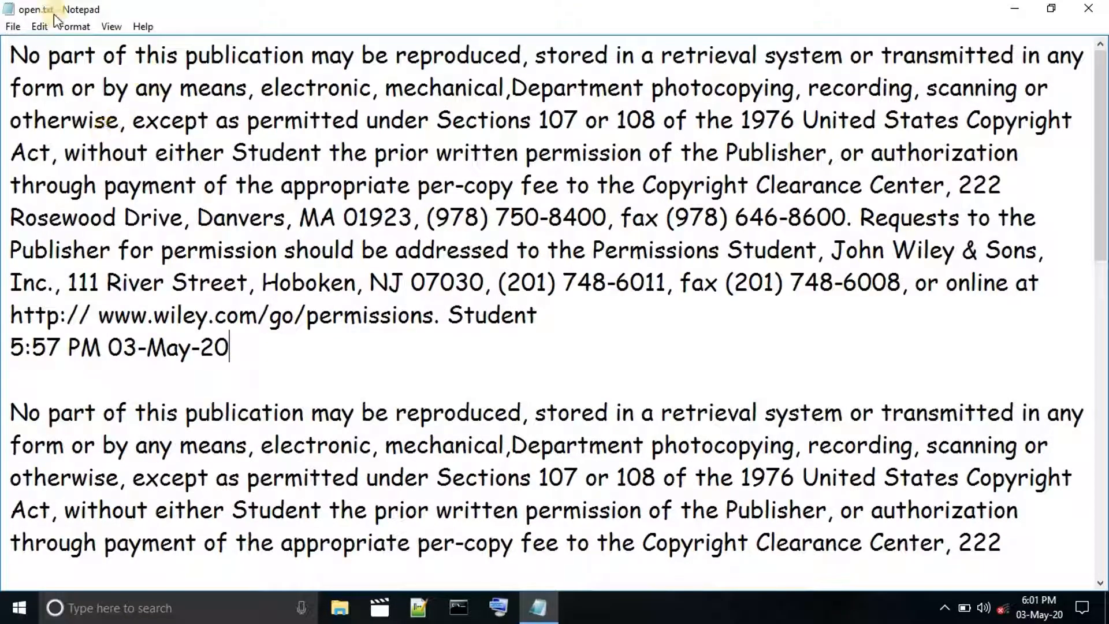
Compare the Italic and Regular samples in the Font settings and apply the Italic style to the text.
{"action": "left_click", "coordinate": [66, 34]}
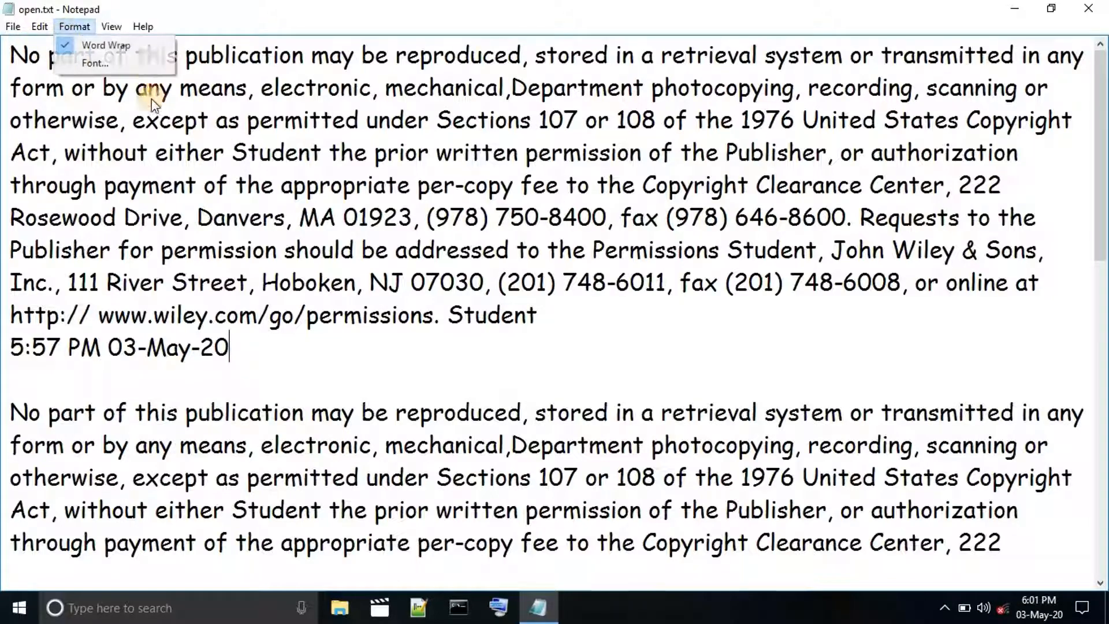
{"action": "left_click", "coordinate": [146, 60]}
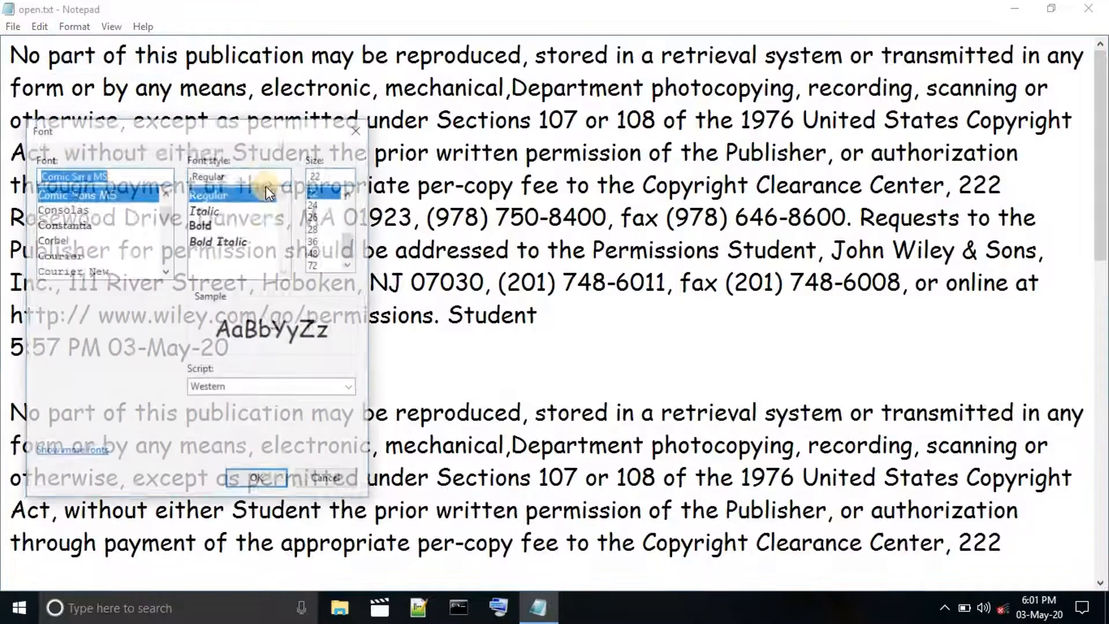
{"action": "left_click", "coordinate": [220, 210]}
{"action": "left_click", "coordinate": [230, 196]}
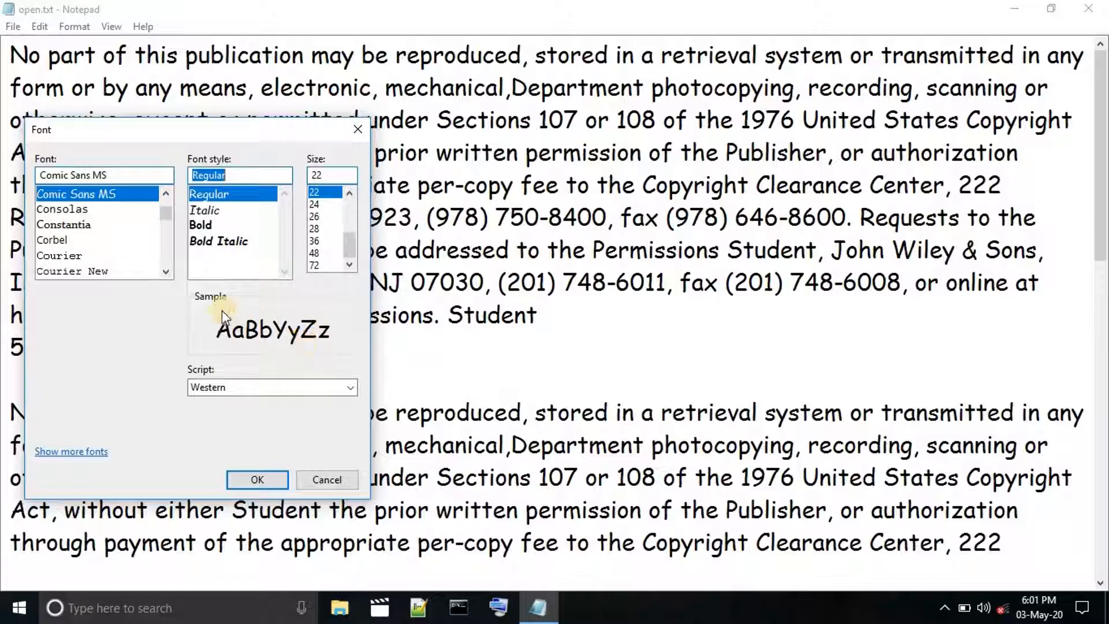
{"action": "left_click", "coordinate": [214, 211]}
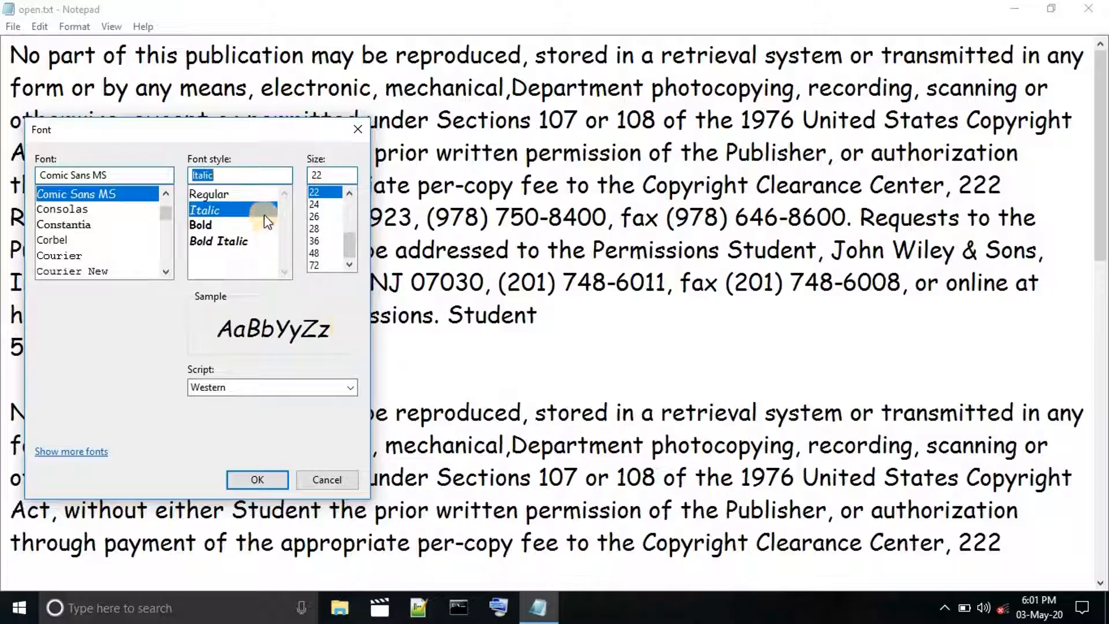
{"action": "left_click", "coordinate": [257, 480]}
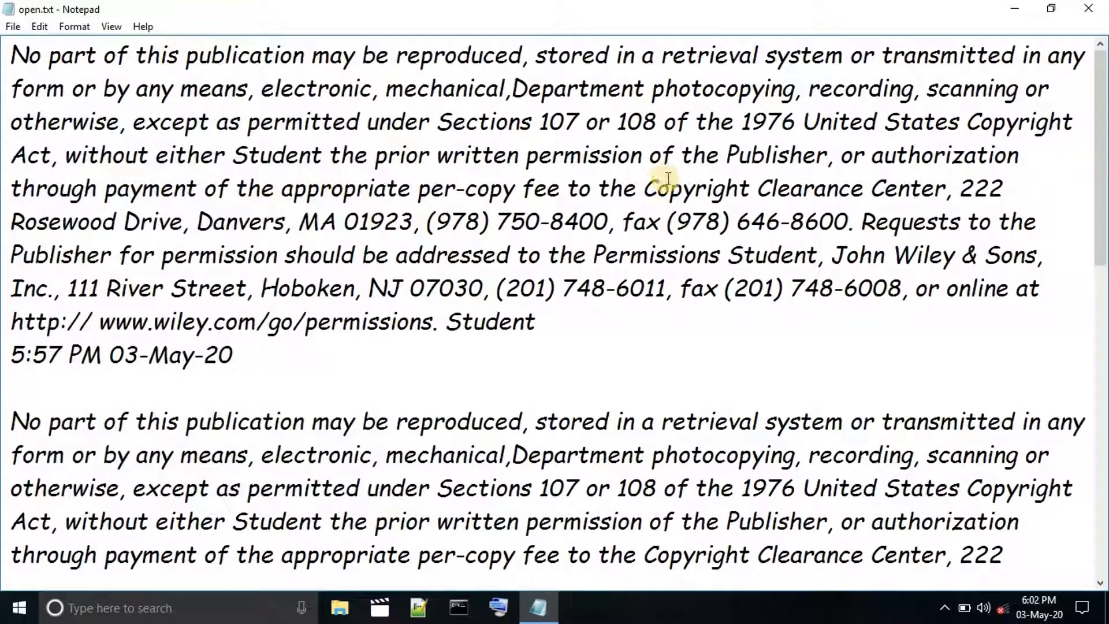
Compare the Bold and Regular samples in the Font settings and apply the Bold style to the text.
{"action": "left_click", "coordinate": [75, 26]}
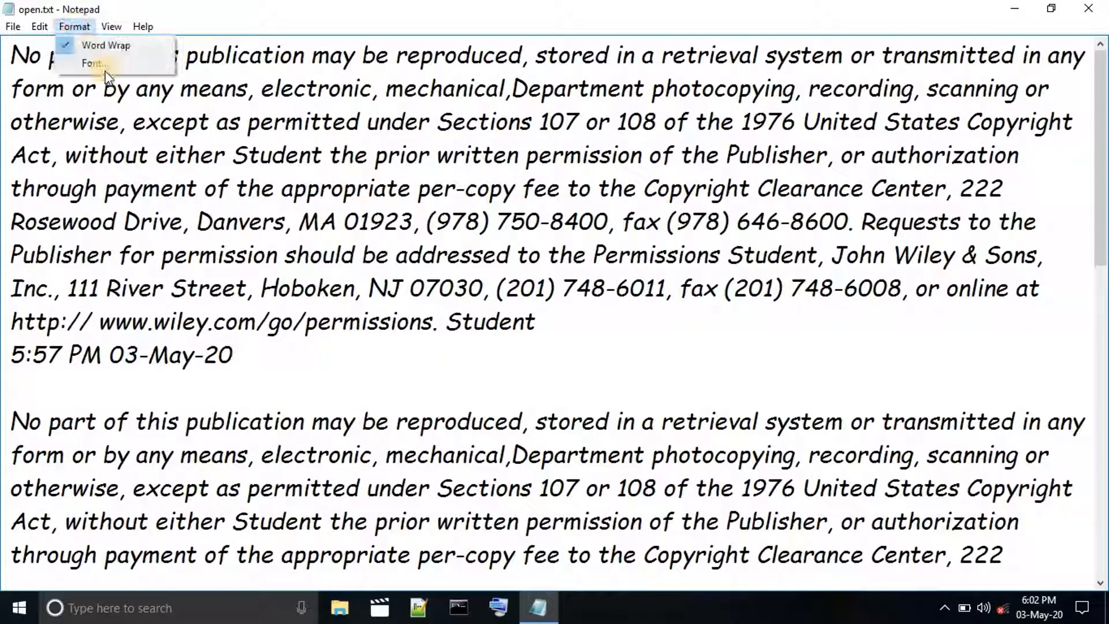
{"action": "left_click", "coordinate": [95, 64]}
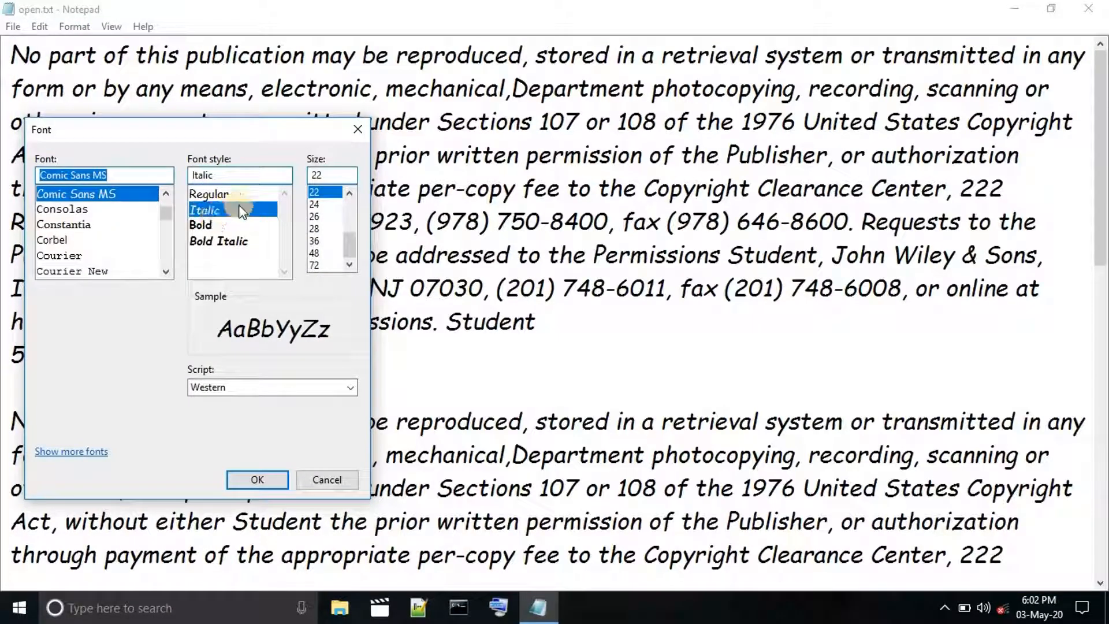
{"action": "left_click", "coordinate": [226, 226]}
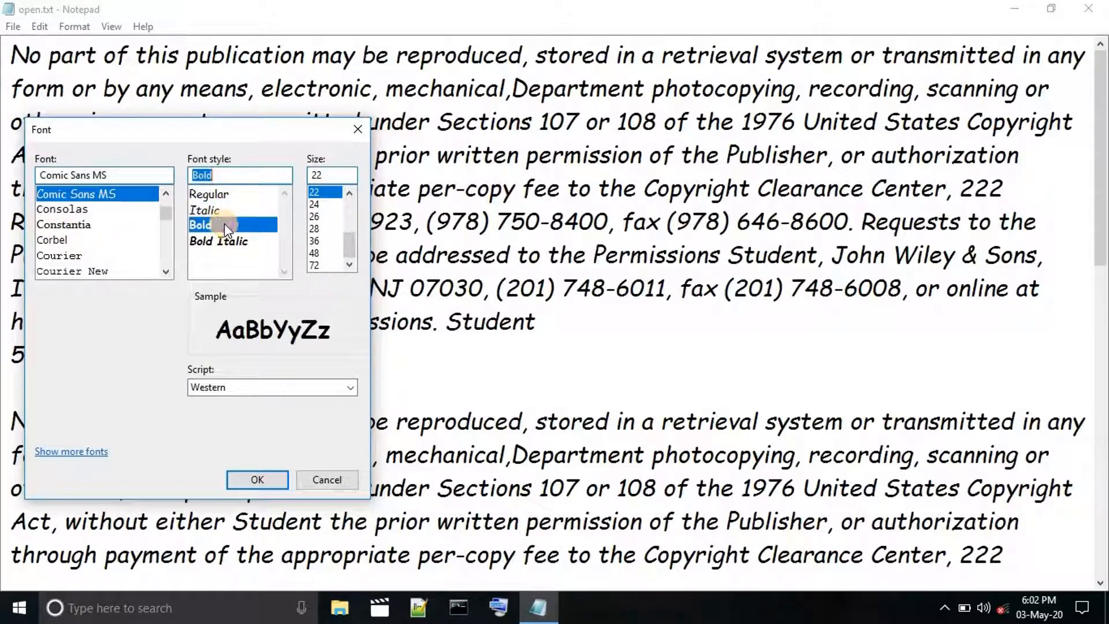
{"action": "left_click", "coordinate": [228, 196]}
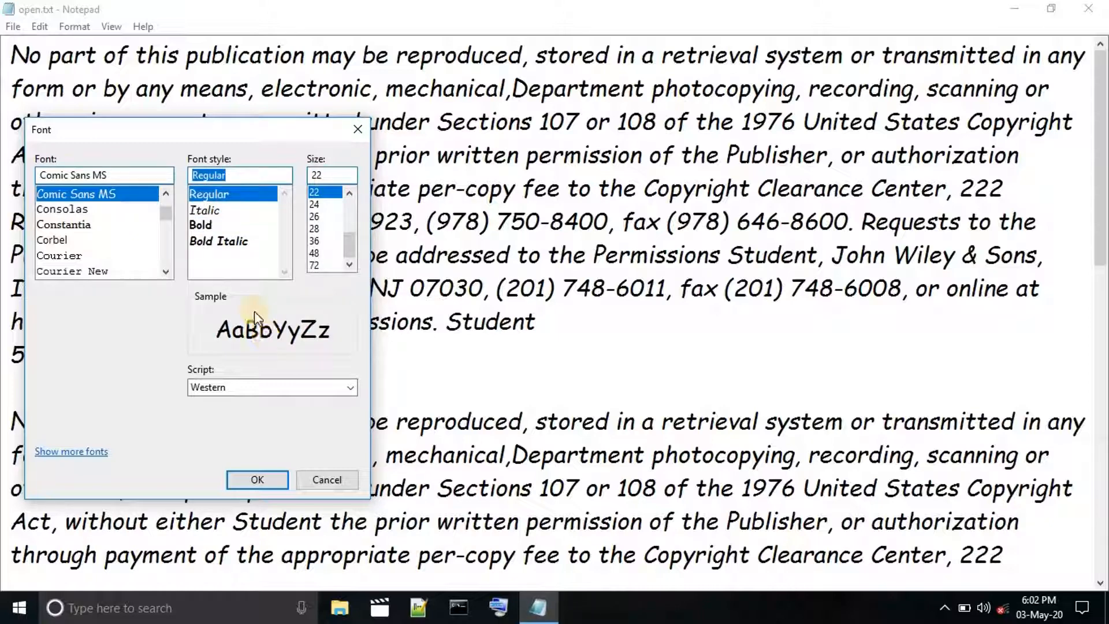
{"action": "left_click", "coordinate": [208, 225]}
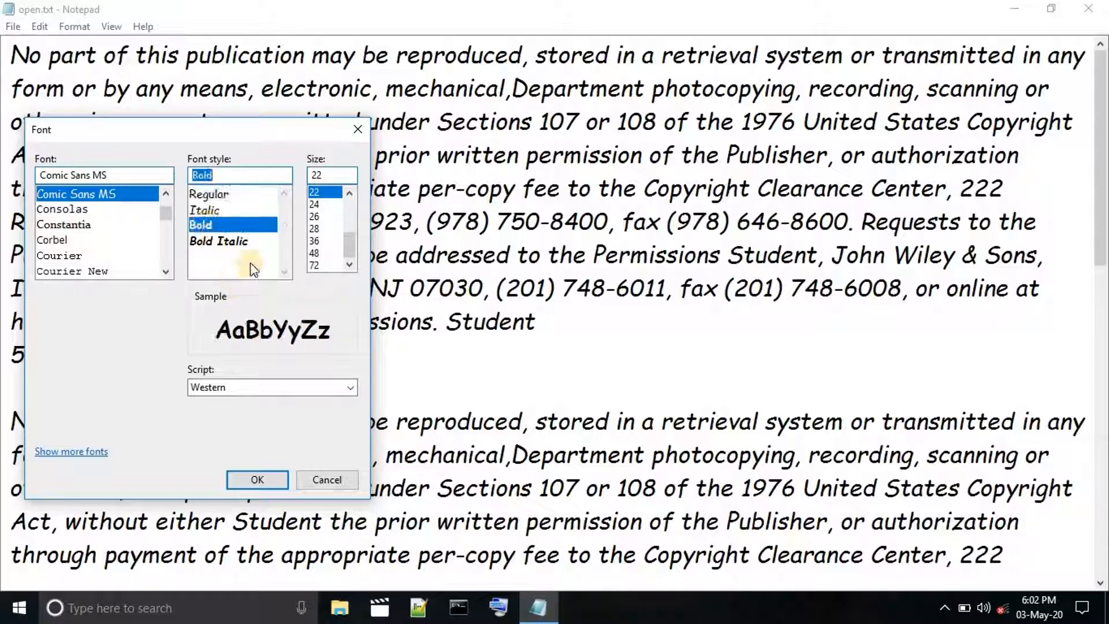
{"action": "left_click", "coordinate": [257, 479]}
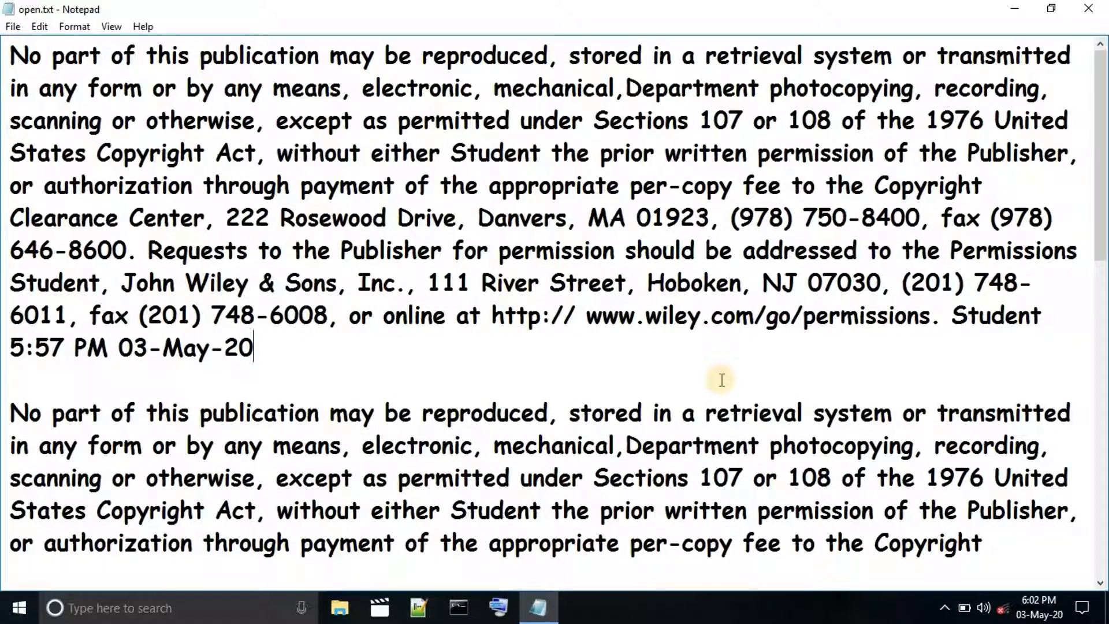
Set the document's font style to Bold Italic.
{"action": "left_click", "coordinate": [67, 29]}
{"action": "left_click", "coordinate": [87, 60]}
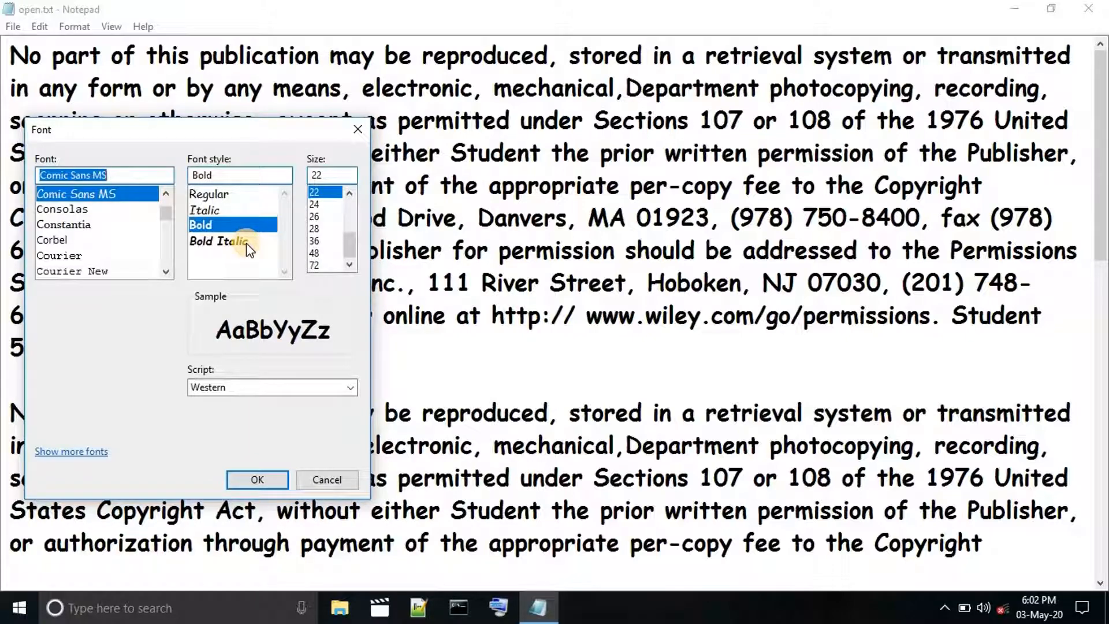
{"action": "left_click", "coordinate": [246, 243]}
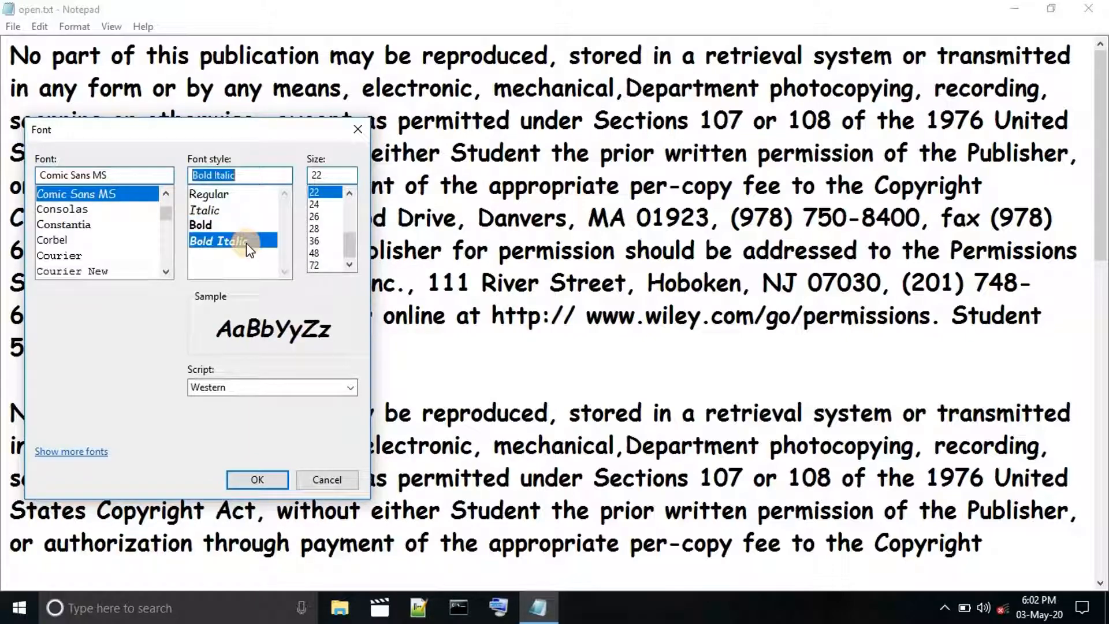
{"action": "left_click", "coordinate": [258, 480]}
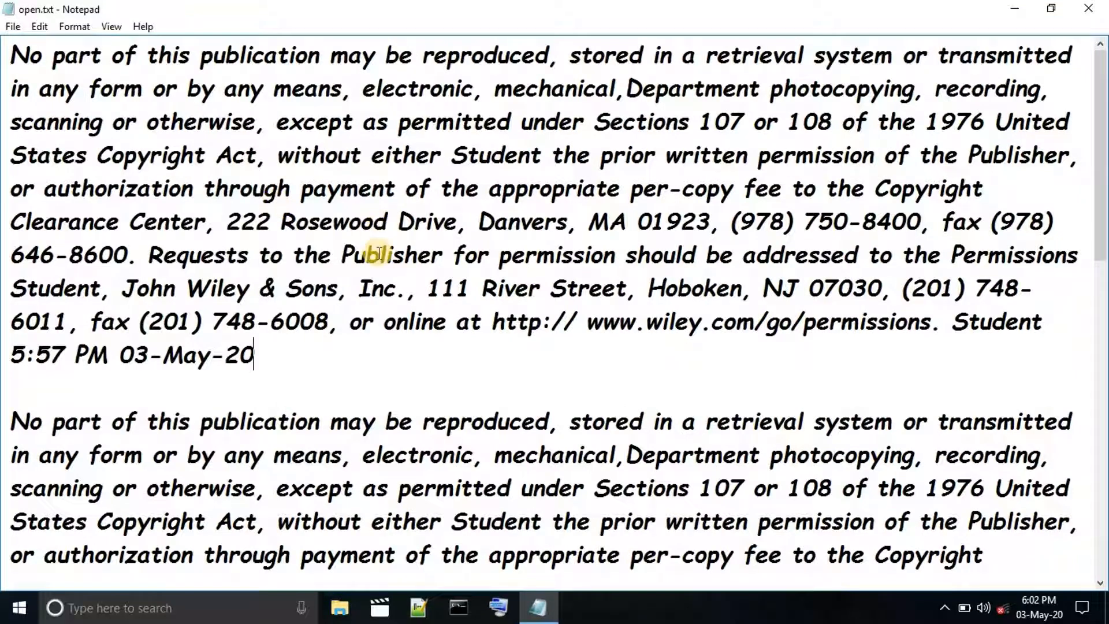
Set the document's font size to 36.
{"action": "left_click", "coordinate": [75, 27]}
{"action": "left_click", "coordinate": [119, 64]}
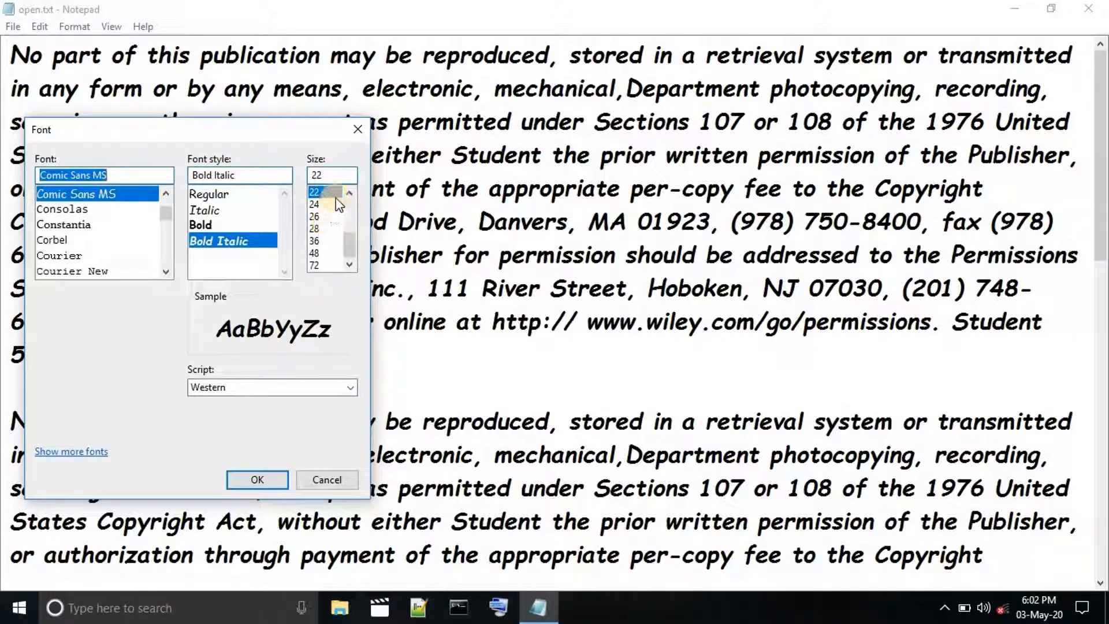
{"action": "left_click", "coordinate": [321, 241]}
{"action": "left_click", "coordinate": [254, 480]}
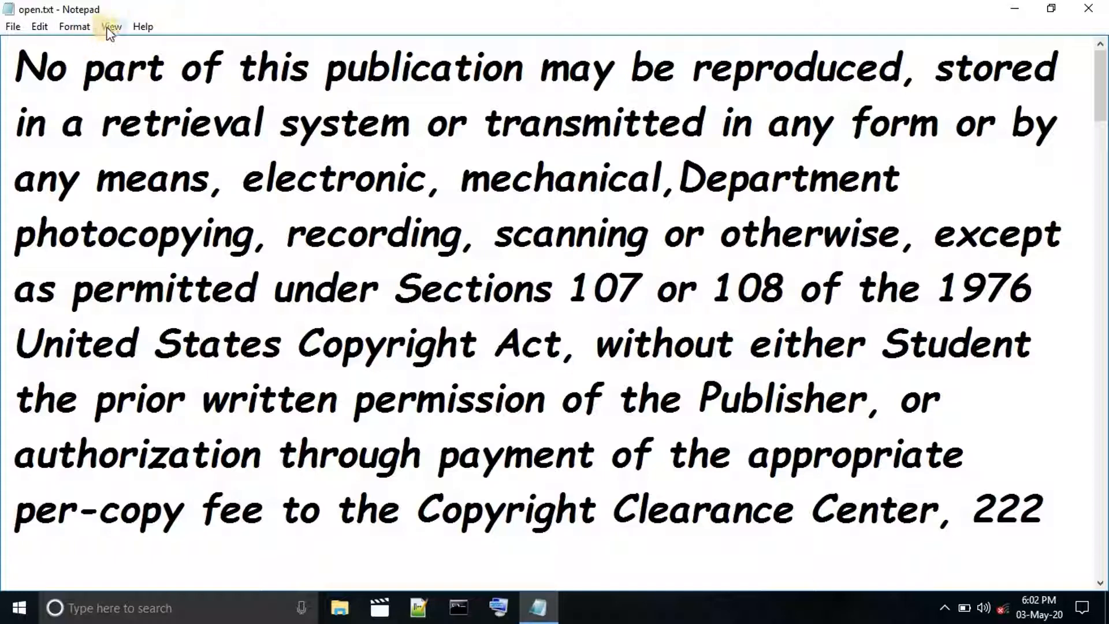
Set the document's font size to 12.
{"action": "left_click", "coordinate": [80, 26]}
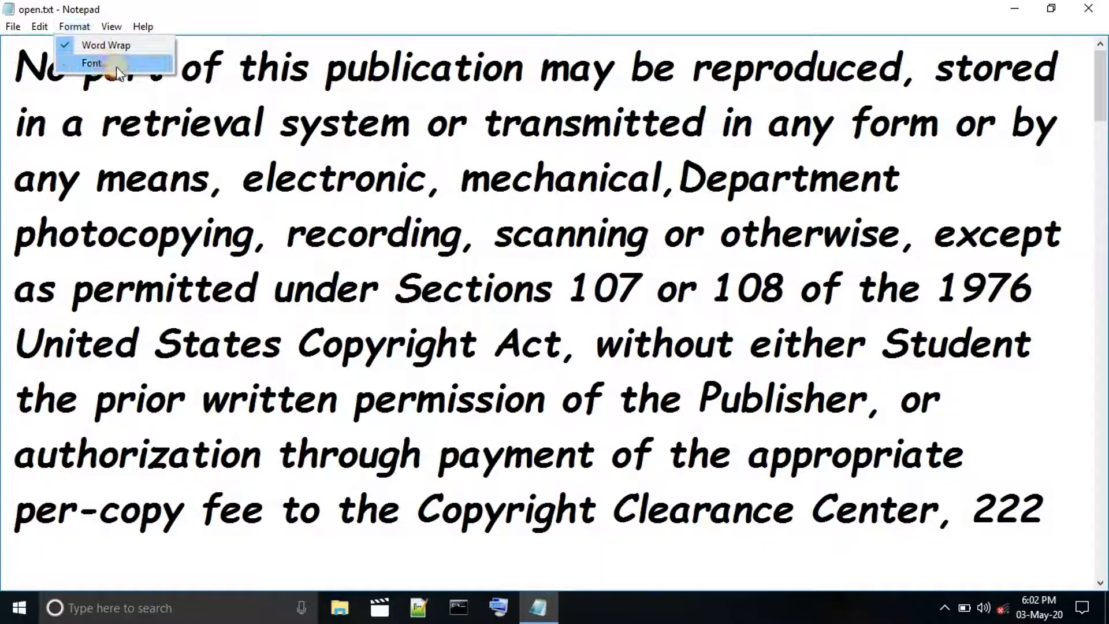
{"action": "left_click", "coordinate": [106, 62]}
{"action": "scroll", "coordinate": [312, 222], "scroll_direction": "up", "scroll_amount": 3}
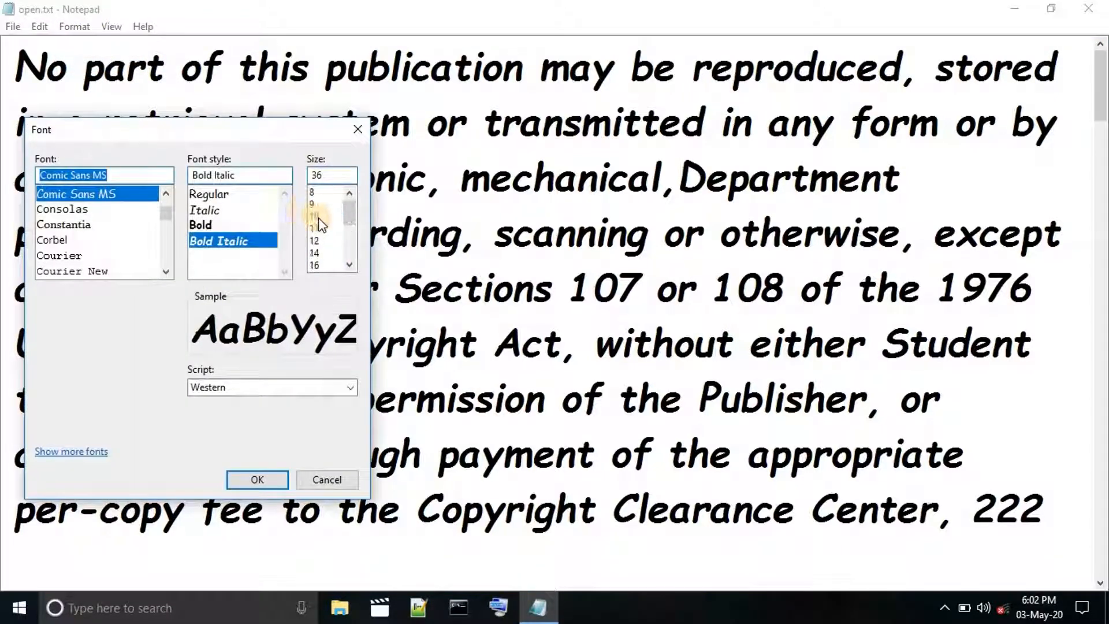
{"action": "left_click", "coordinate": [314, 241]}
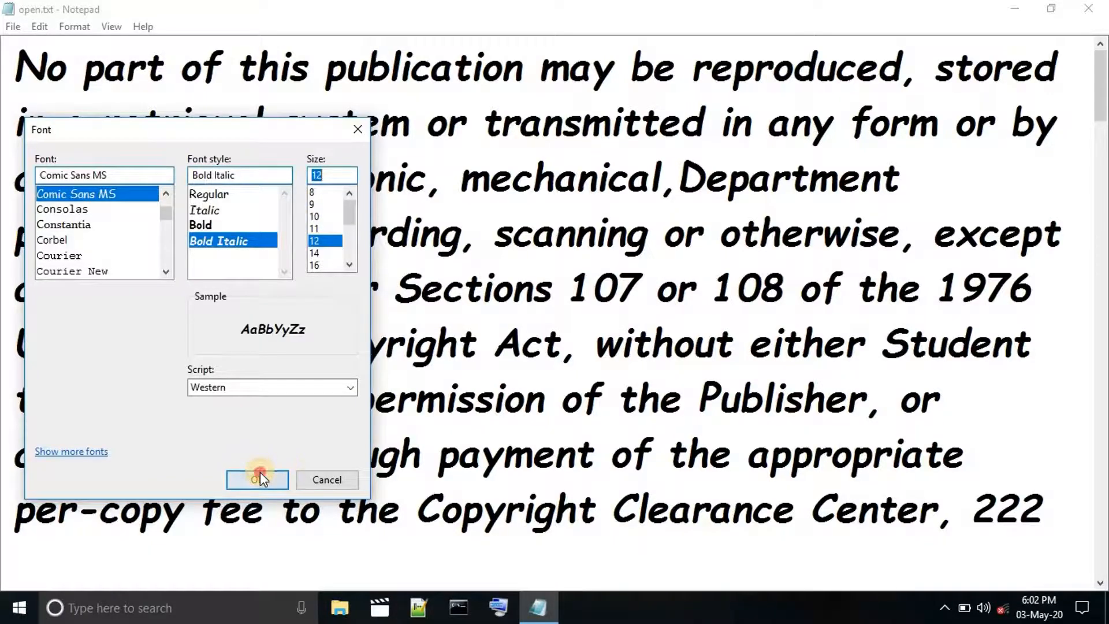
{"action": "left_click", "coordinate": [260, 475]}
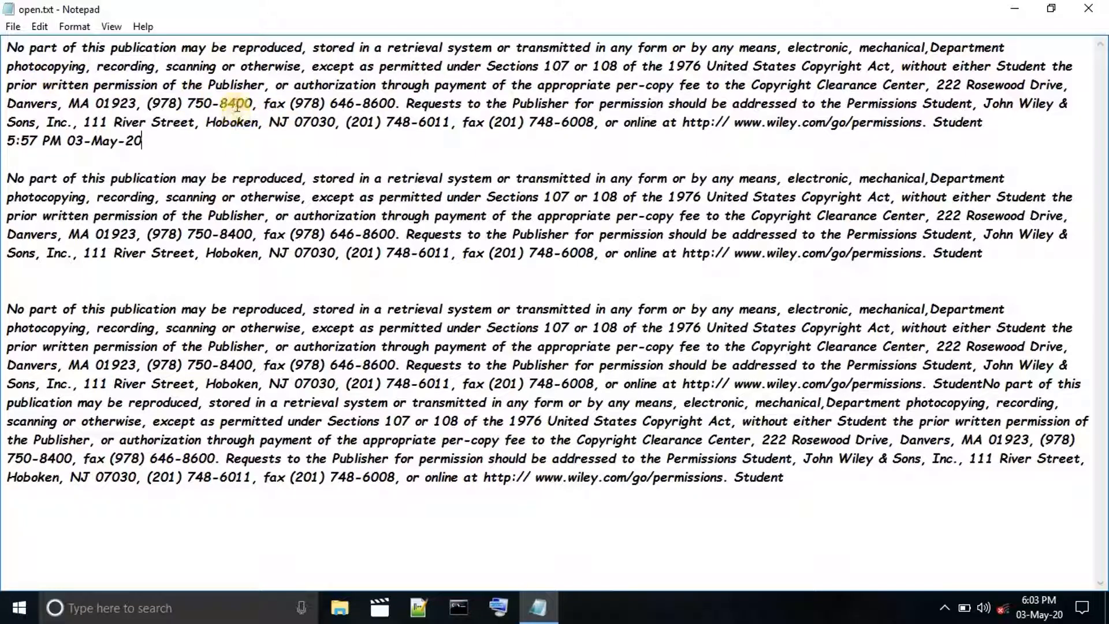
Check the Word Wrap setting and whether the Go To command is available with it.
{"action": "left_click", "coordinate": [77, 28]}
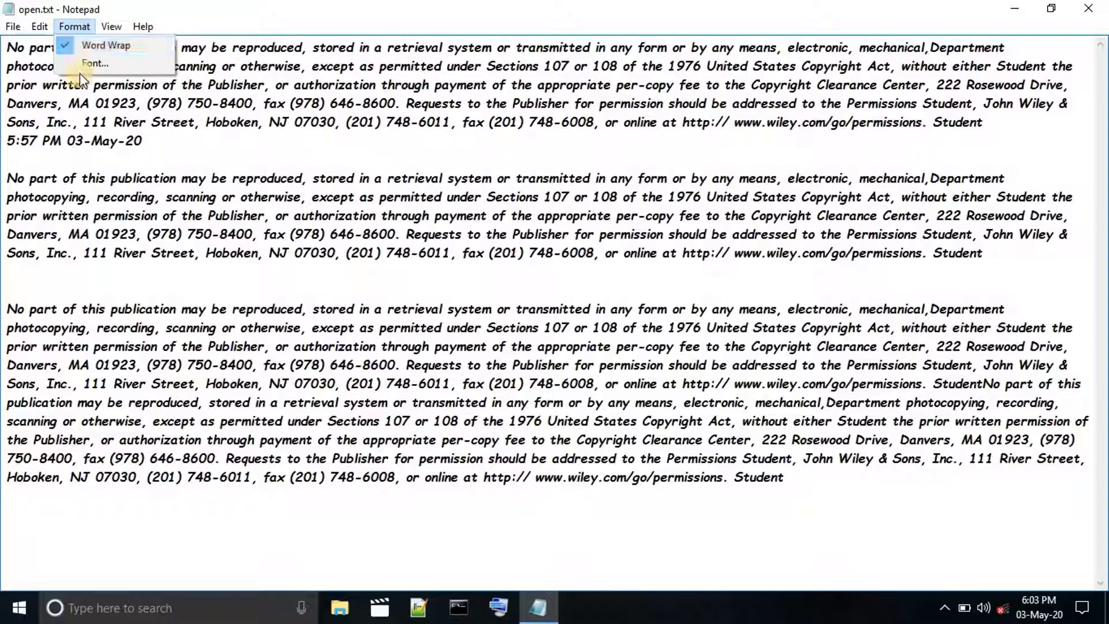
{"action": "left_click", "coordinate": [68, 103]}
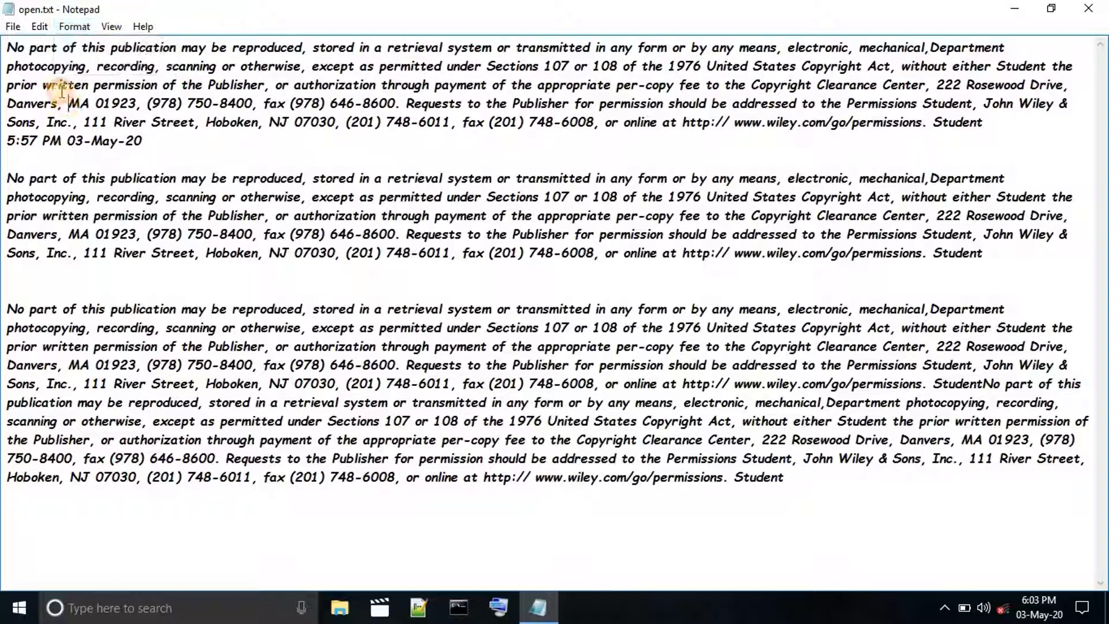
{"action": "left_click", "coordinate": [40, 26]}
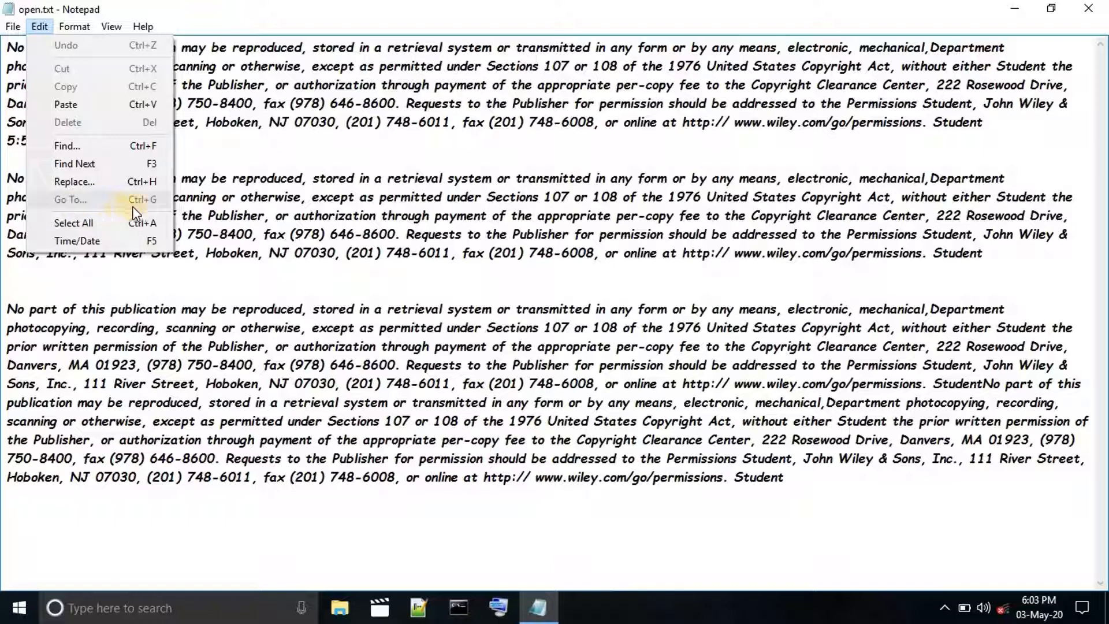
{"action": "left_click", "coordinate": [246, 197]}
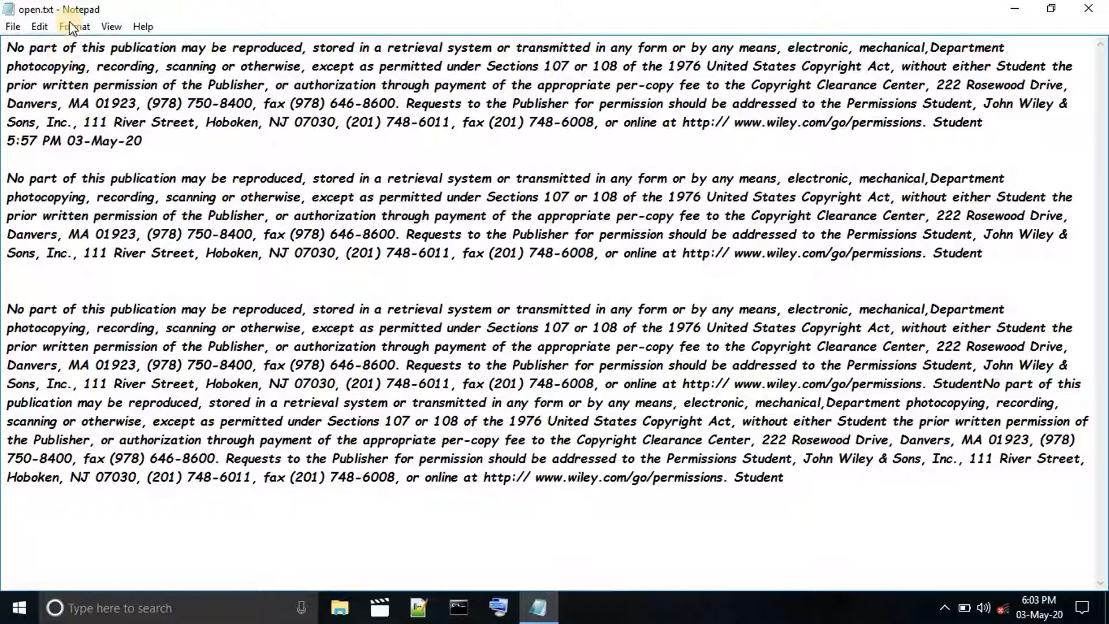
Turn off Word Wrap for the document.
{"action": "left_click", "coordinate": [75, 27]}
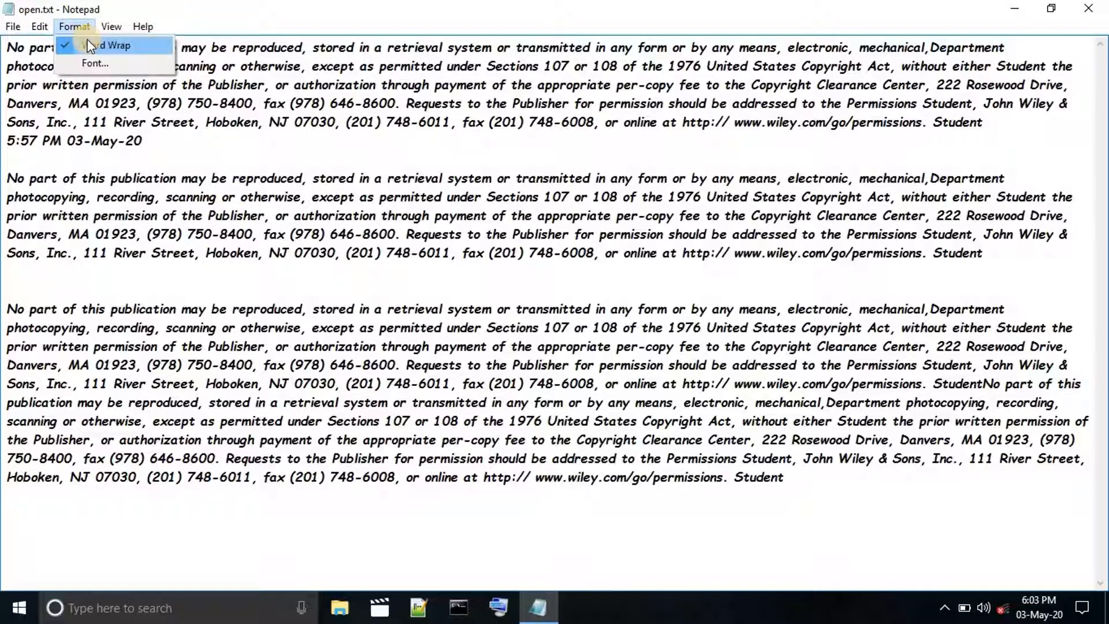
{"action": "mouse_move", "coordinate": [40, 24]}
{"action": "left_click", "coordinate": [87, 46]}
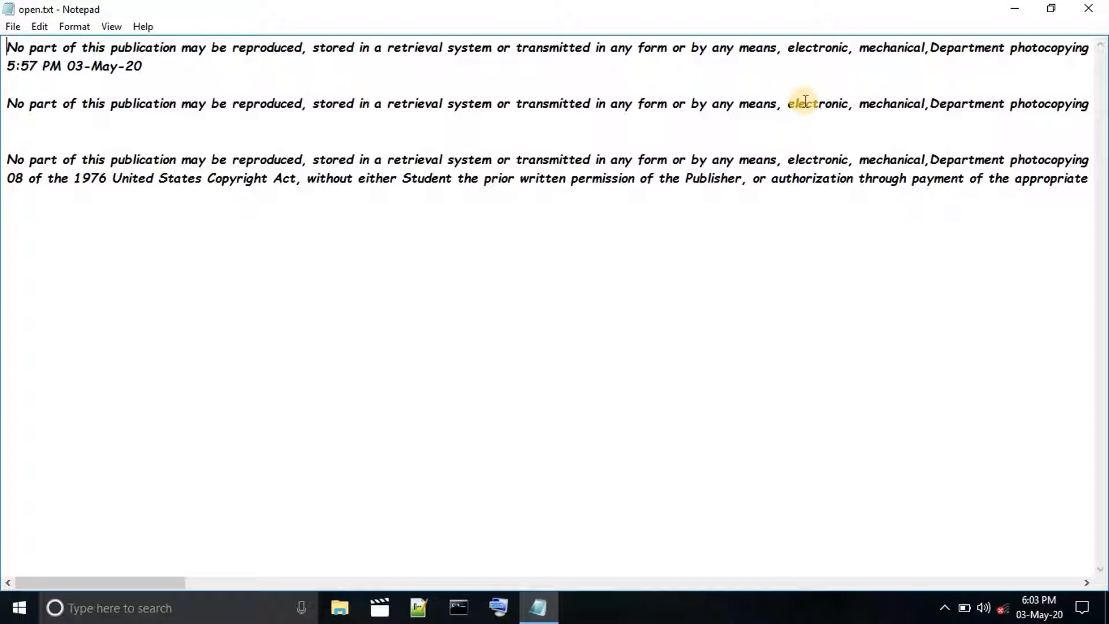
{"action": "left_click", "coordinate": [75, 26]}
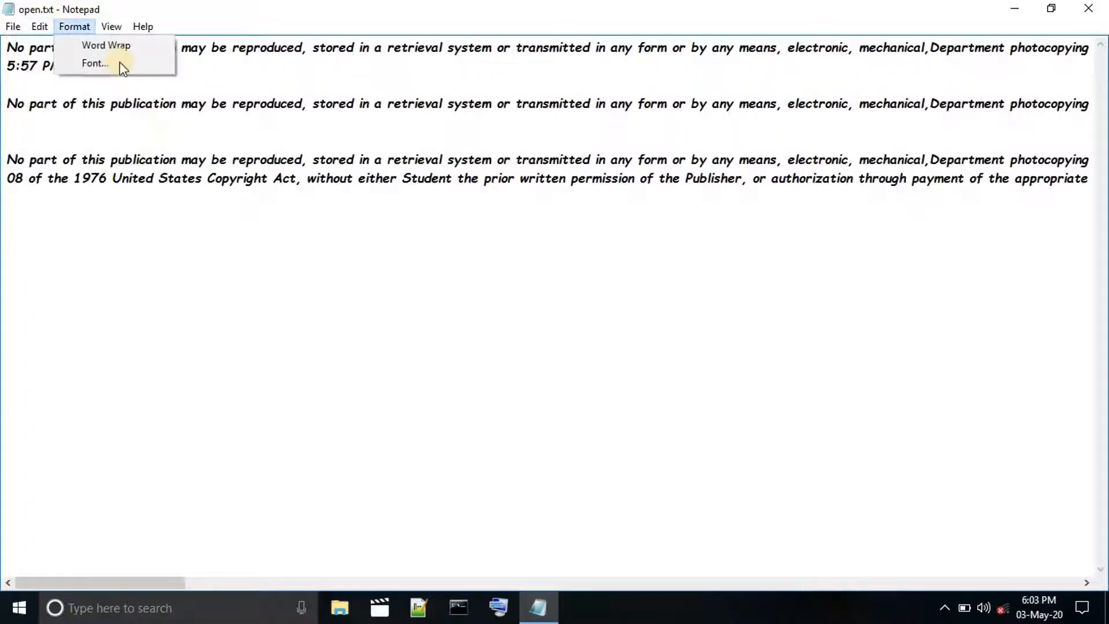
{"action": "mouse_move", "coordinate": [41, 27]}
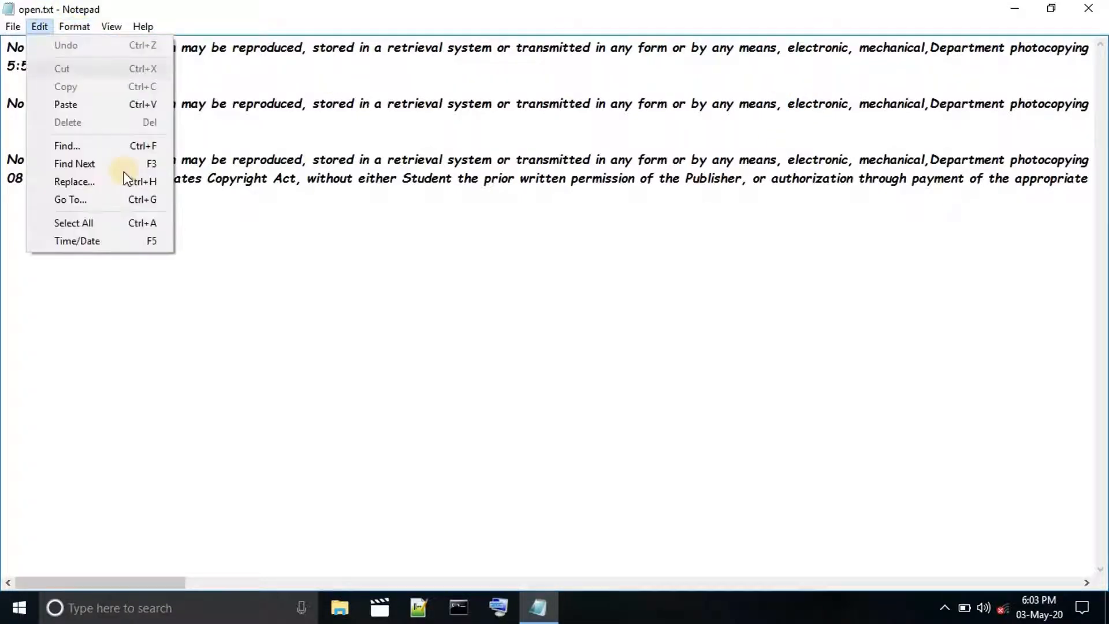
{"action": "left_click", "coordinate": [124, 204]}
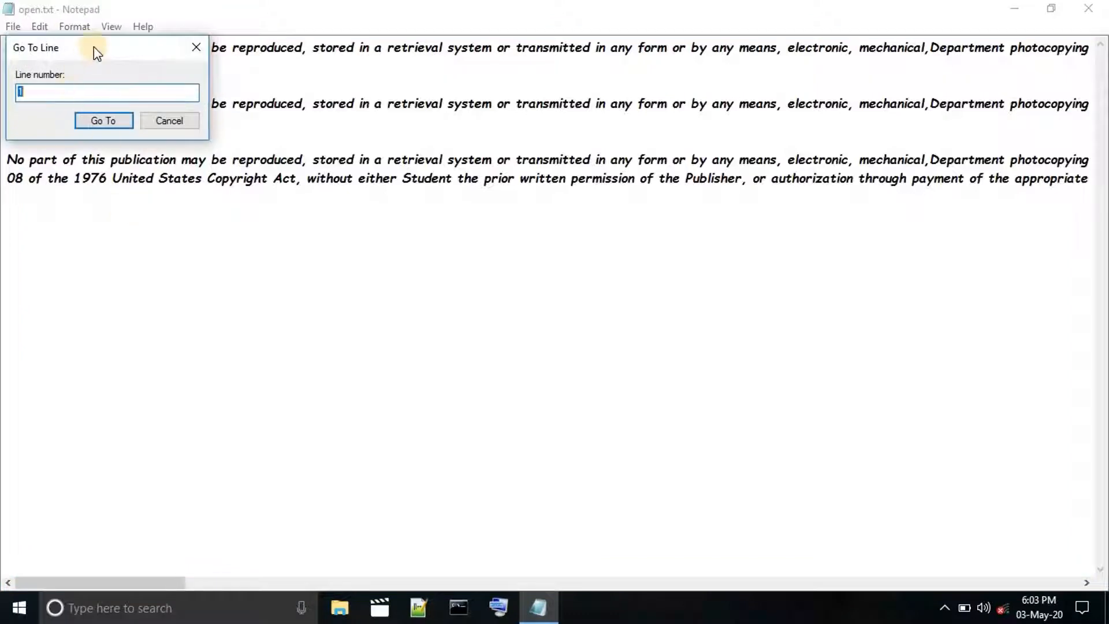
{"action": "left_click_drag", "start_coordinate": [94, 49], "coordinate": [202, 255]}
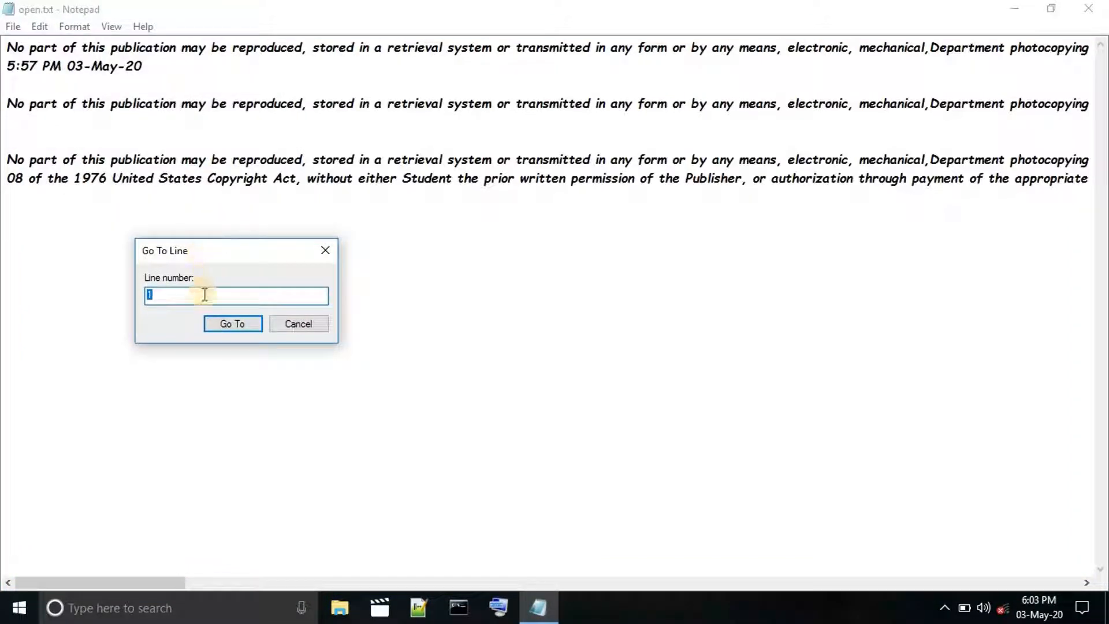
{"action": "left_click", "coordinate": [42, 159]}
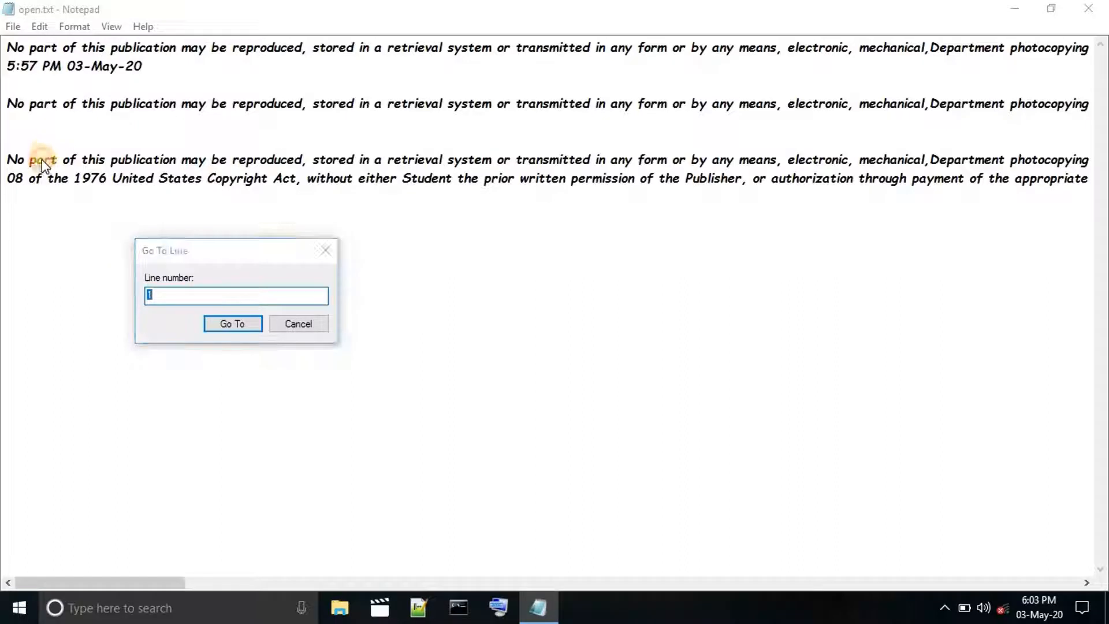
{"action": "left_click", "coordinate": [326, 252]}
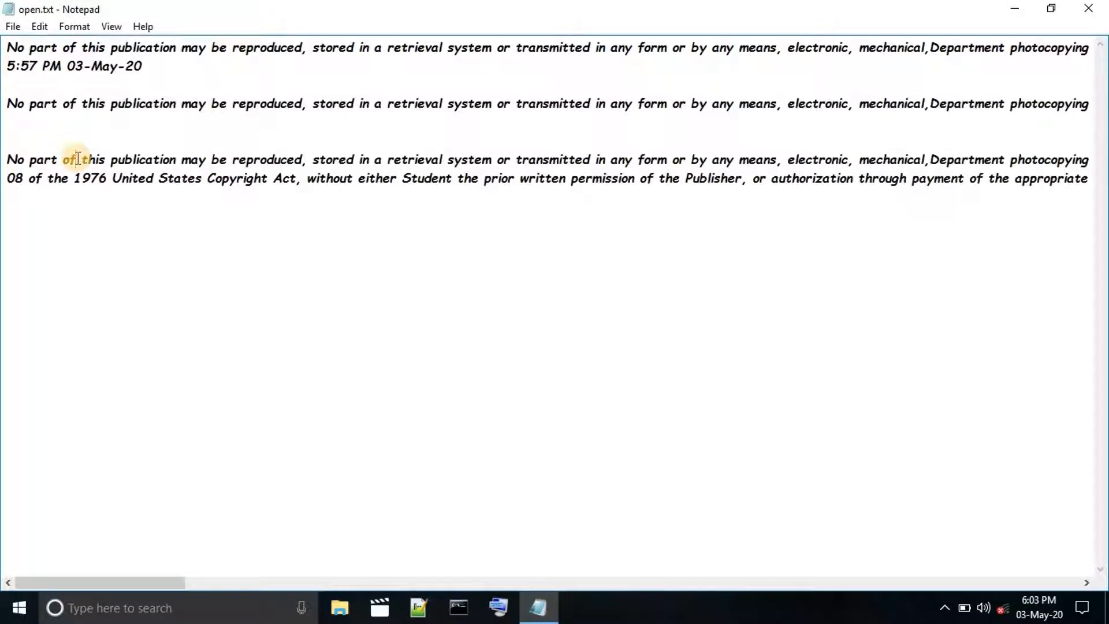
Walk the cursor down the lines to the third paragraph, highlight that paragraph's opening words and clear the selection.
{"action": "left_click", "coordinate": [99, 56]}
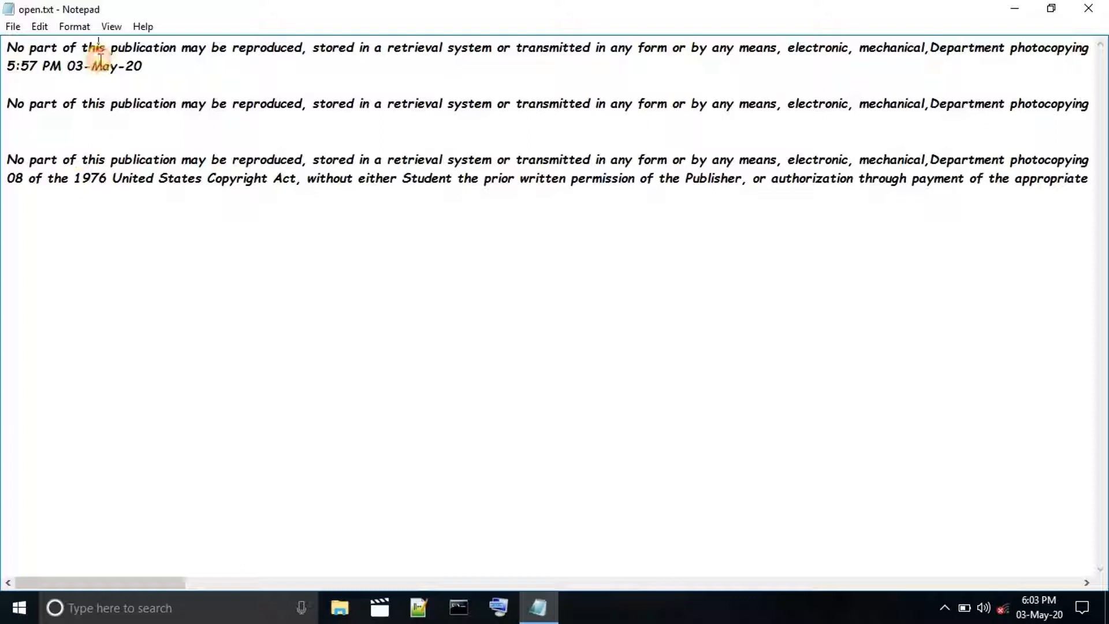
{"action": "left_click", "coordinate": [99, 88]}
{"action": "left_click", "coordinate": [81, 134]}
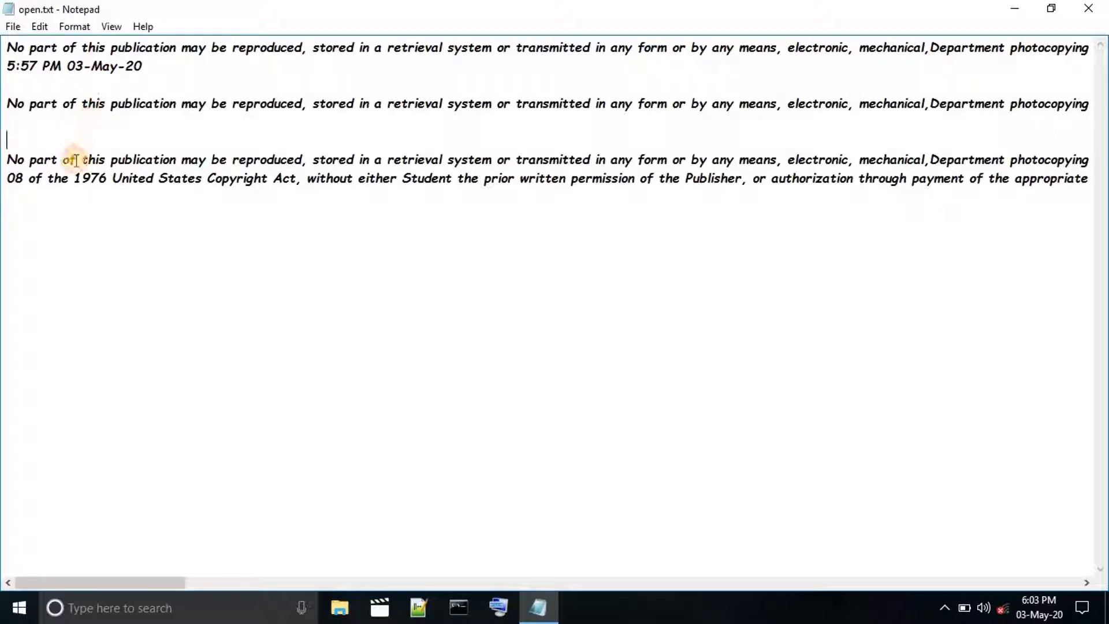
{"action": "left_click", "coordinate": [75, 160]}
{"action": "left_click_drag", "start_coordinate": [7, 160], "coordinate": [99, 161]}
{"action": "left_click", "coordinate": [122, 159]}
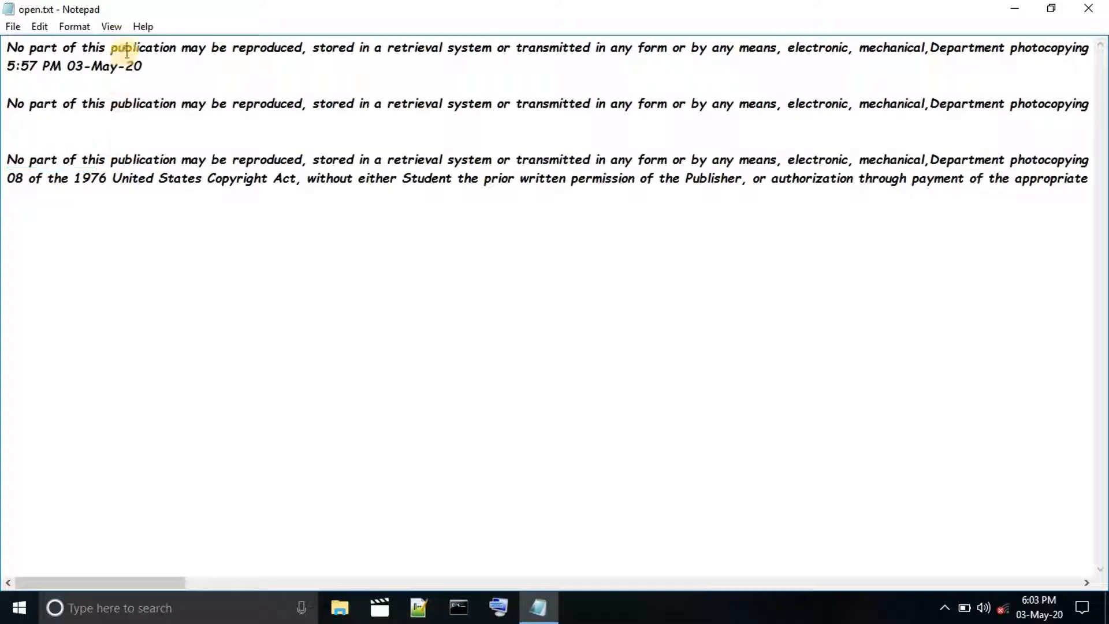
Use Go To with the on-screen keyboard to jump to line 7.
{"action": "left_click", "coordinate": [44, 28]}
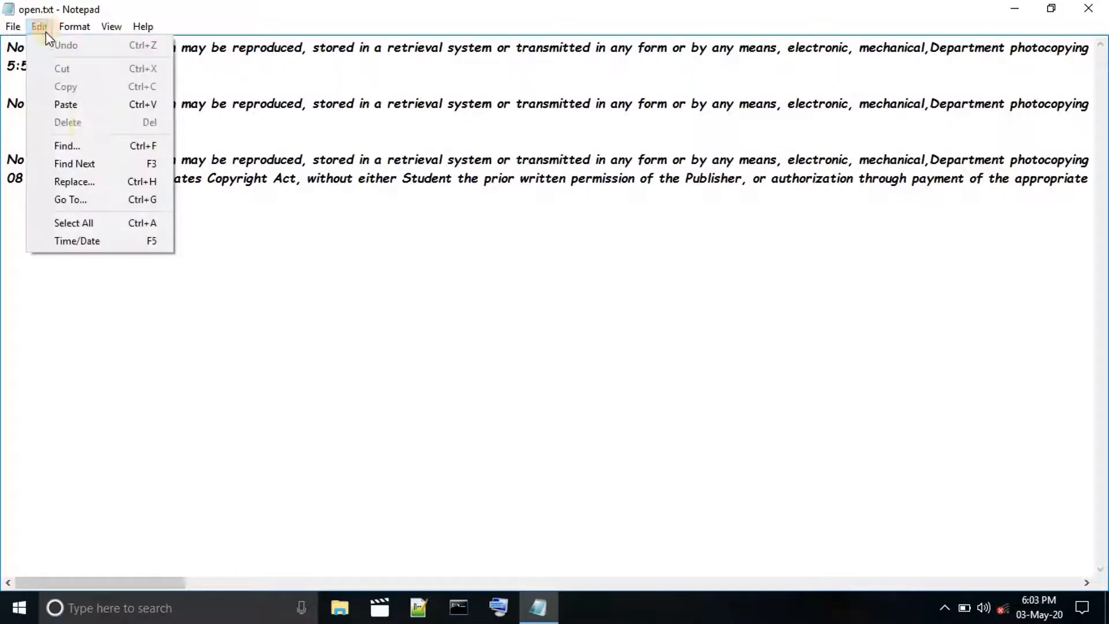
{"action": "left_click", "coordinate": [98, 203]}
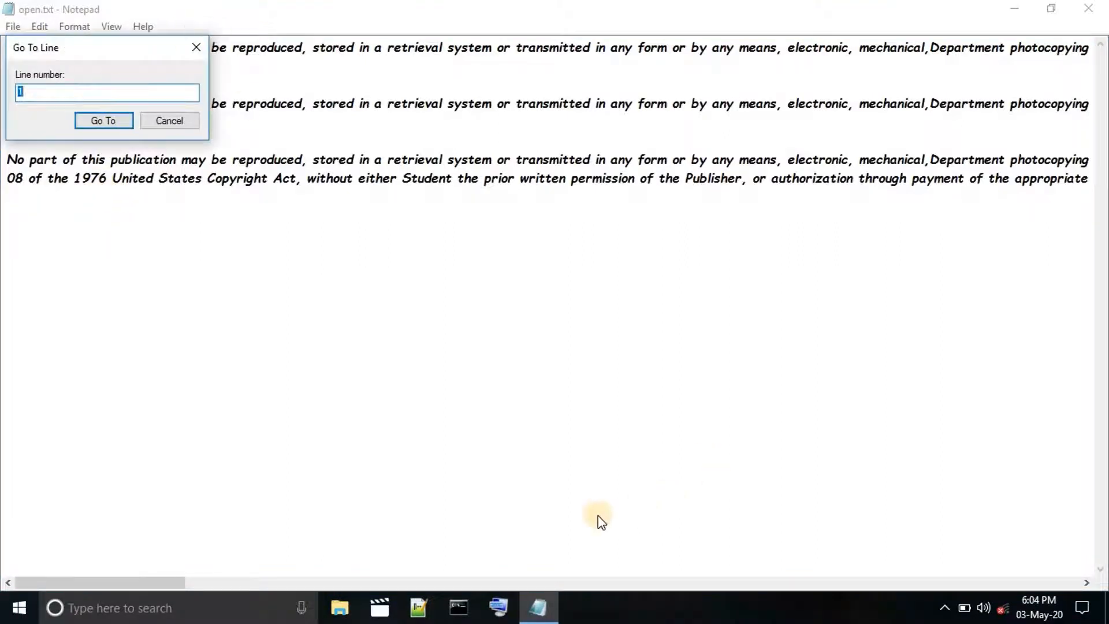
{"action": "left_click", "coordinate": [498, 604]}
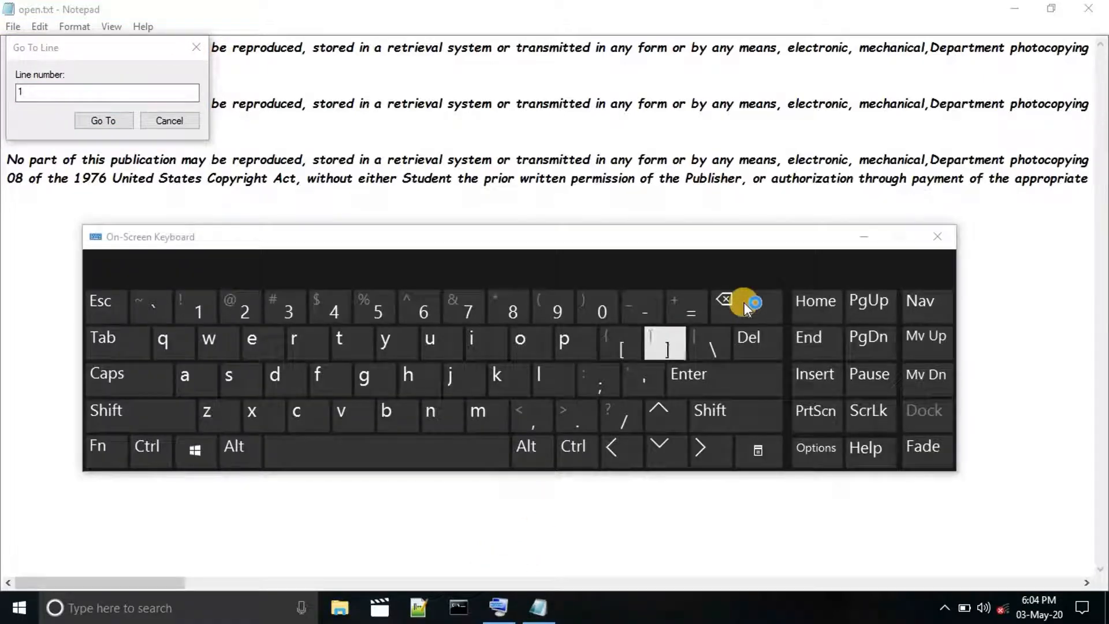
{"action": "left_click", "coordinate": [102, 91]}
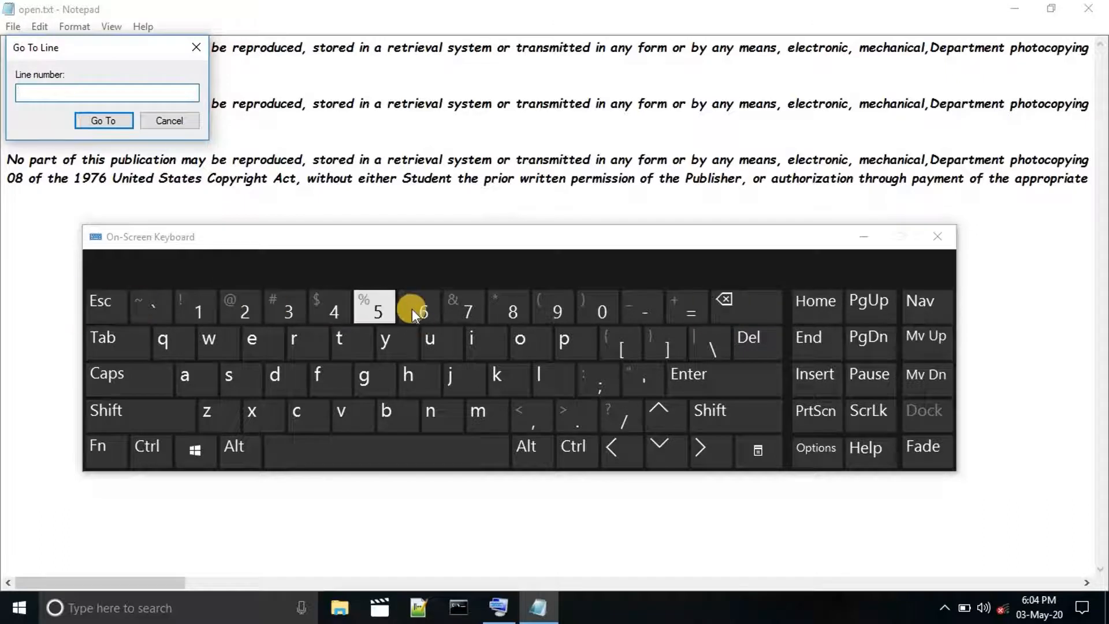
{"action": "left_click", "coordinate": [462, 308]}
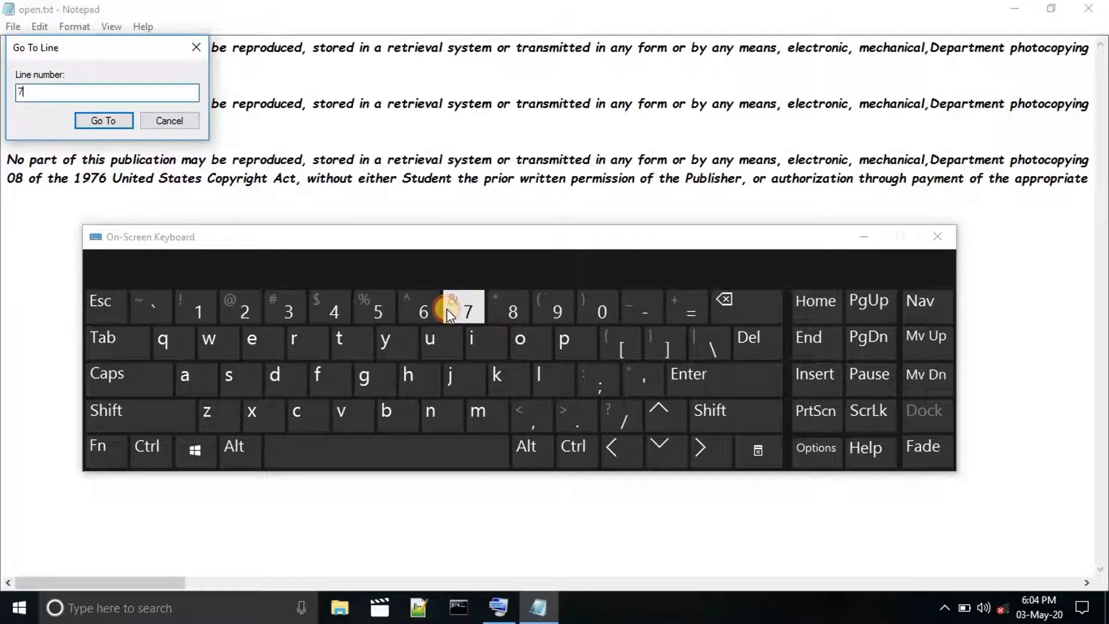
{"action": "left_click", "coordinate": [105, 121]}
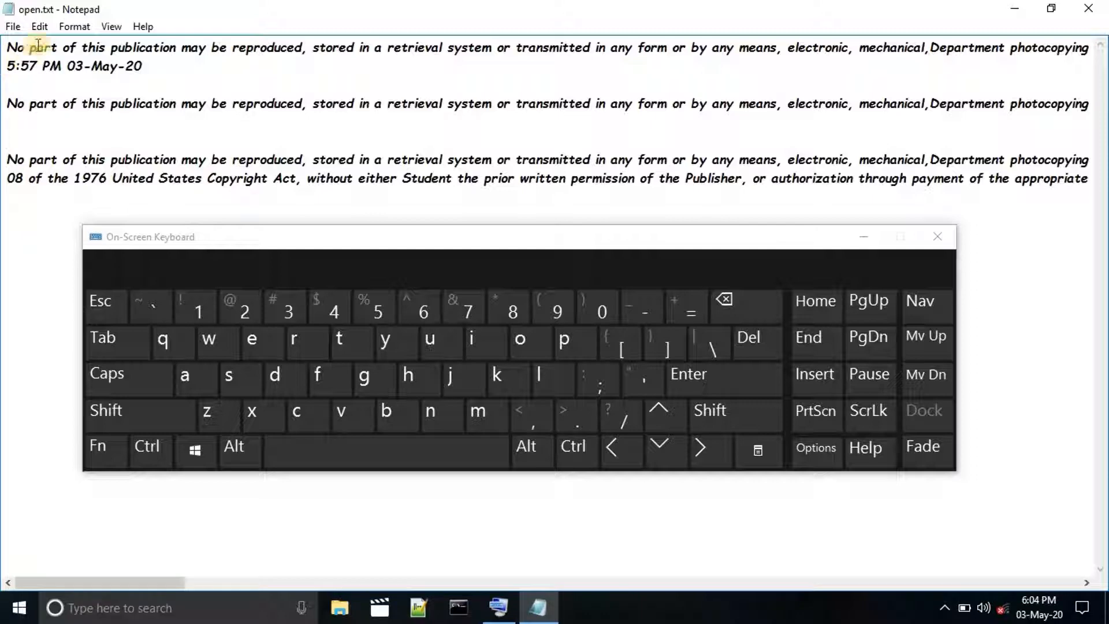
Use Go To to jump to line 2 of the document.
{"action": "left_click", "coordinate": [39, 26]}
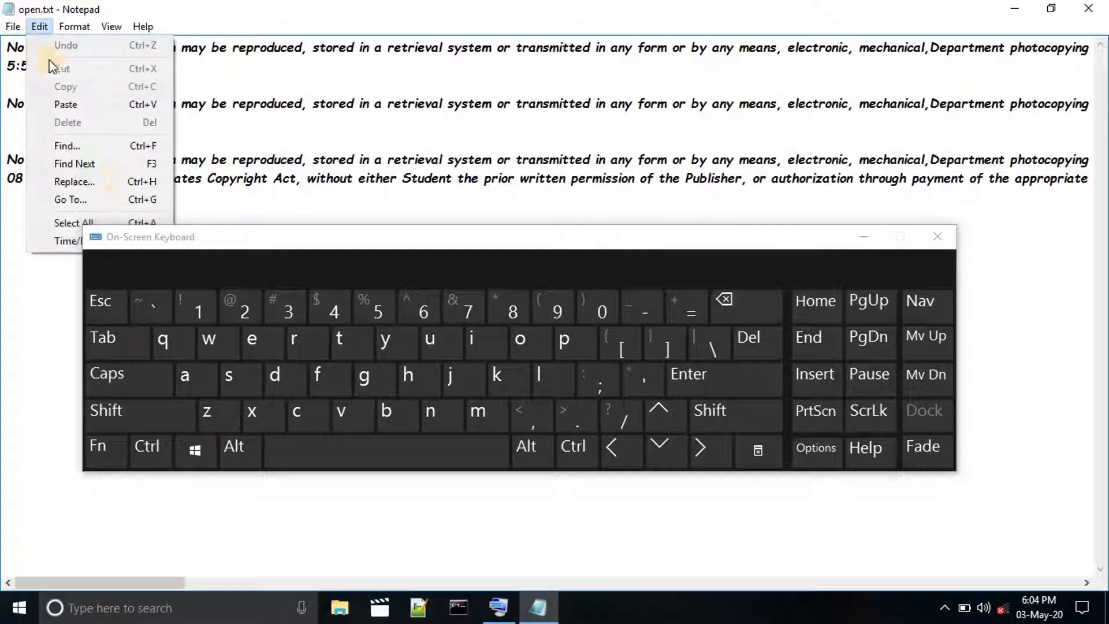
{"action": "left_click", "coordinate": [109, 198]}
{"action": "left_click", "coordinate": [761, 298]}
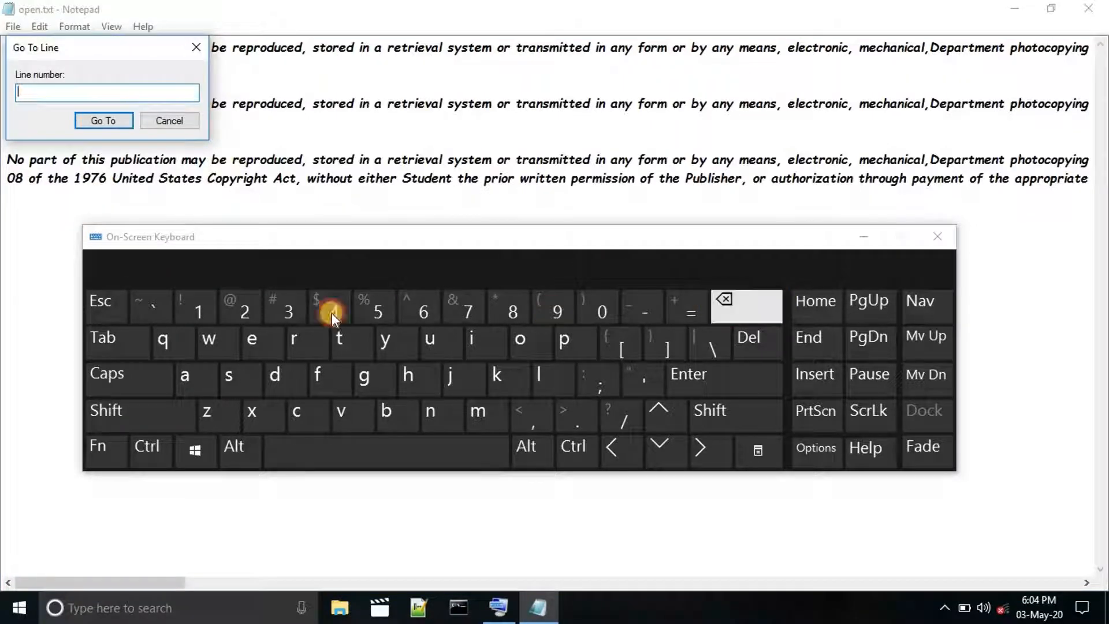
{"action": "left_click", "coordinate": [241, 304]}
{"action": "left_click", "coordinate": [85, 121]}
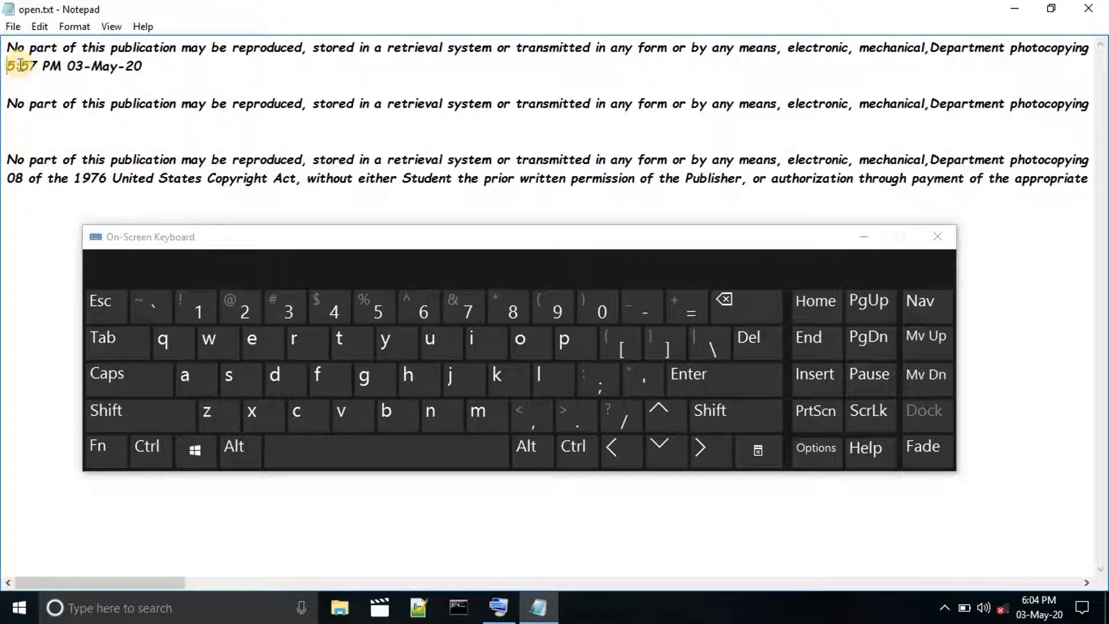
With the on-screen keyboard minimized, turn Word Wrap back on and check whether the Go To command is available.
{"action": "left_click", "coordinate": [862, 236]}
{"action": "left_click", "coordinate": [39, 26]}
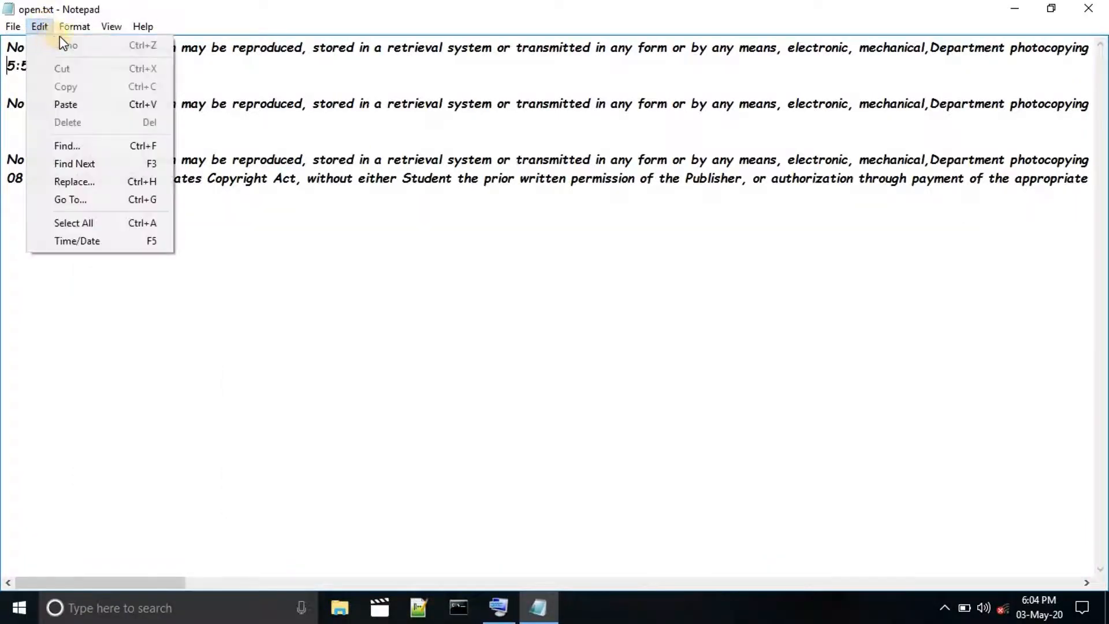
{"action": "mouse_move", "coordinate": [74, 27]}
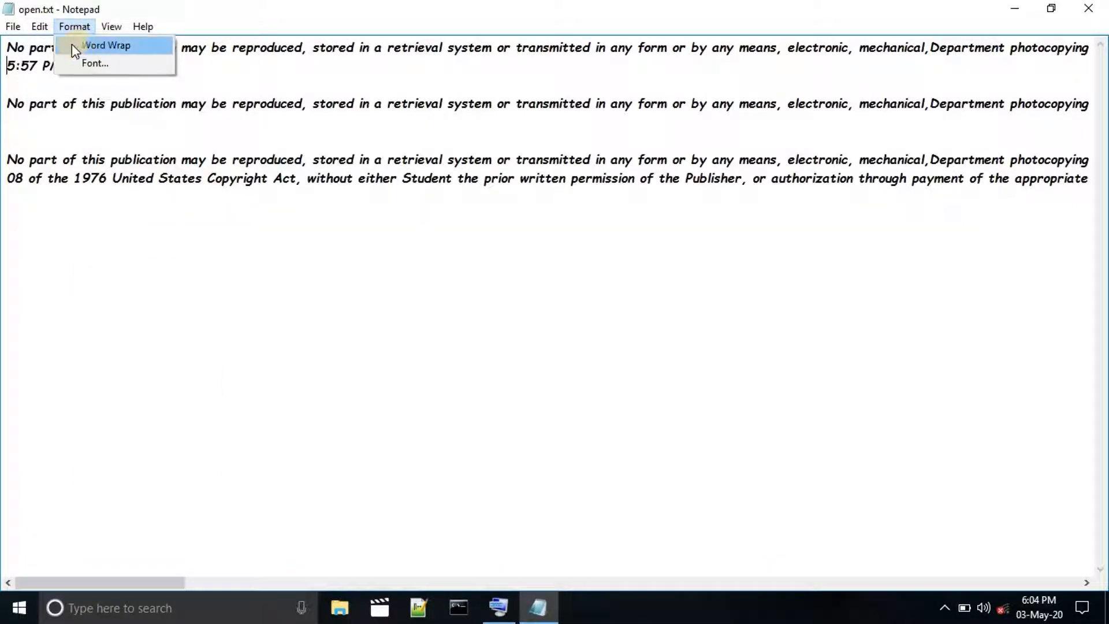
{"action": "left_click", "coordinate": [71, 45]}
{"action": "left_click", "coordinate": [40, 27]}
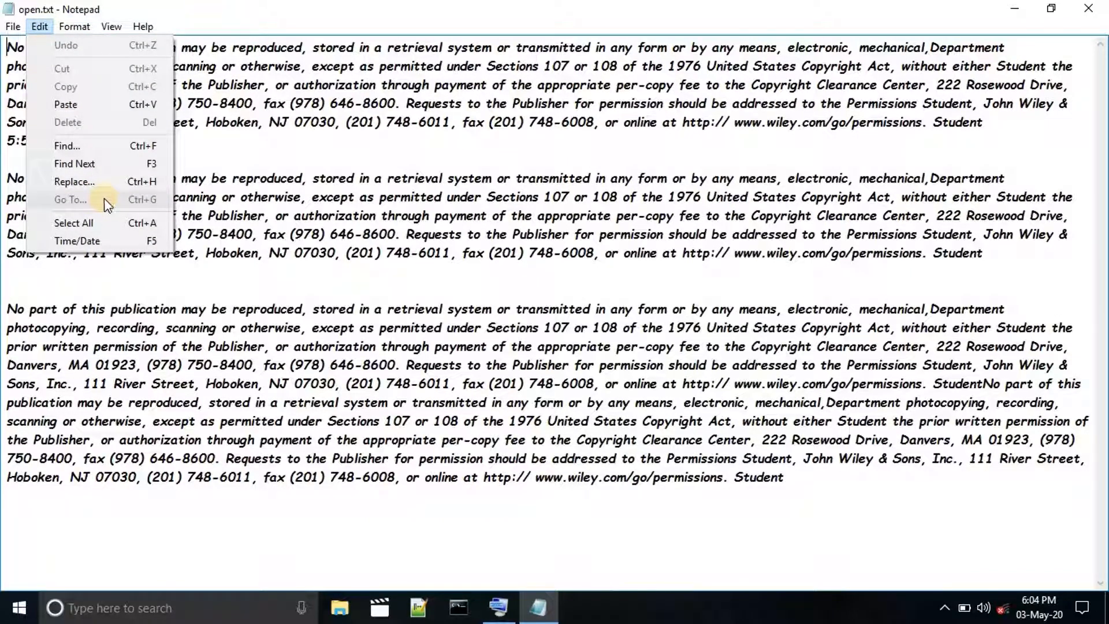
{"action": "left_click", "coordinate": [234, 181]}
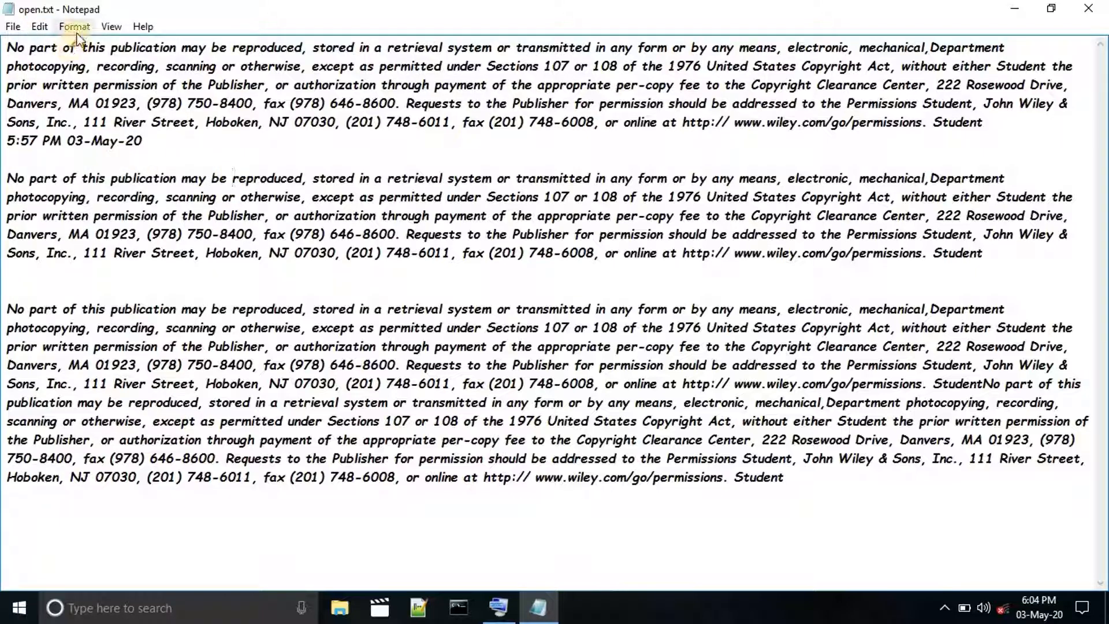
Highlight "photocopying" in the first paragraph and restore the maximized document window to its smaller size.
{"action": "left_click", "coordinate": [7, 71]}
{"action": "left_click_drag", "start_coordinate": [7, 71], "coordinate": [86, 68]}
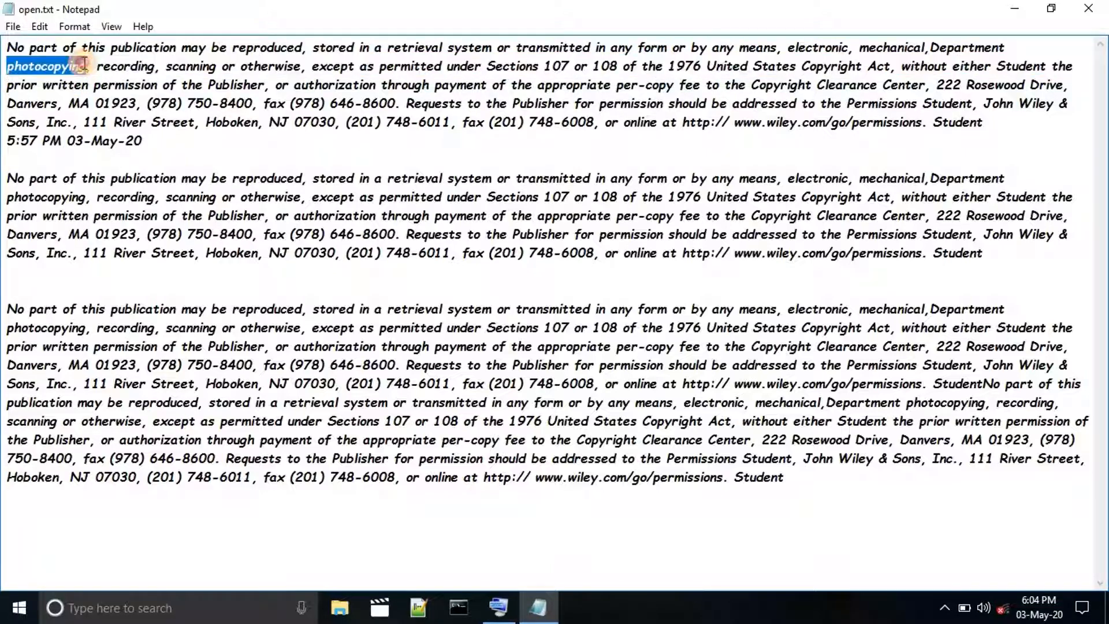
{"action": "left_click", "coordinate": [1051, 8]}
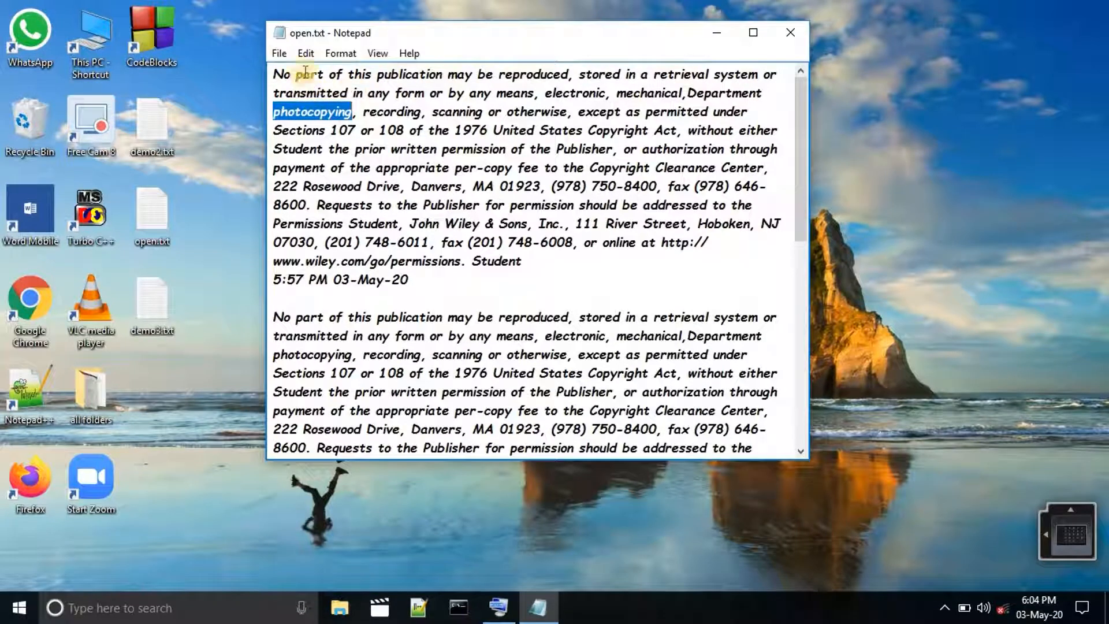
Clear the text highlight, check the Word Wrap setting and look through the wrapped document.
{"action": "left_click", "coordinate": [276, 112]}
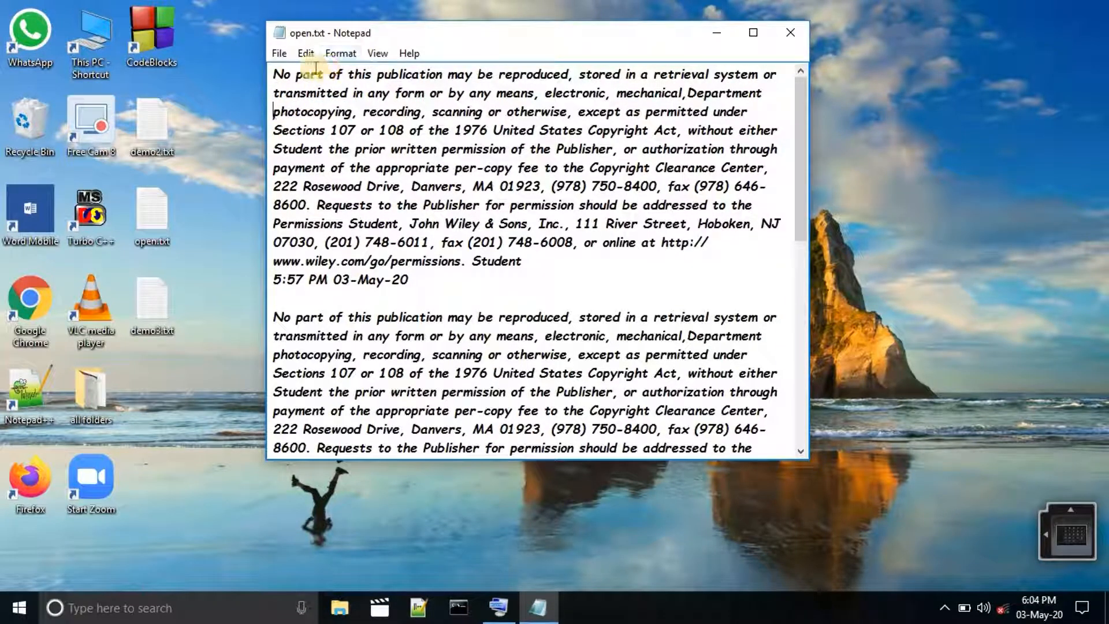
{"action": "left_click", "coordinate": [349, 53]}
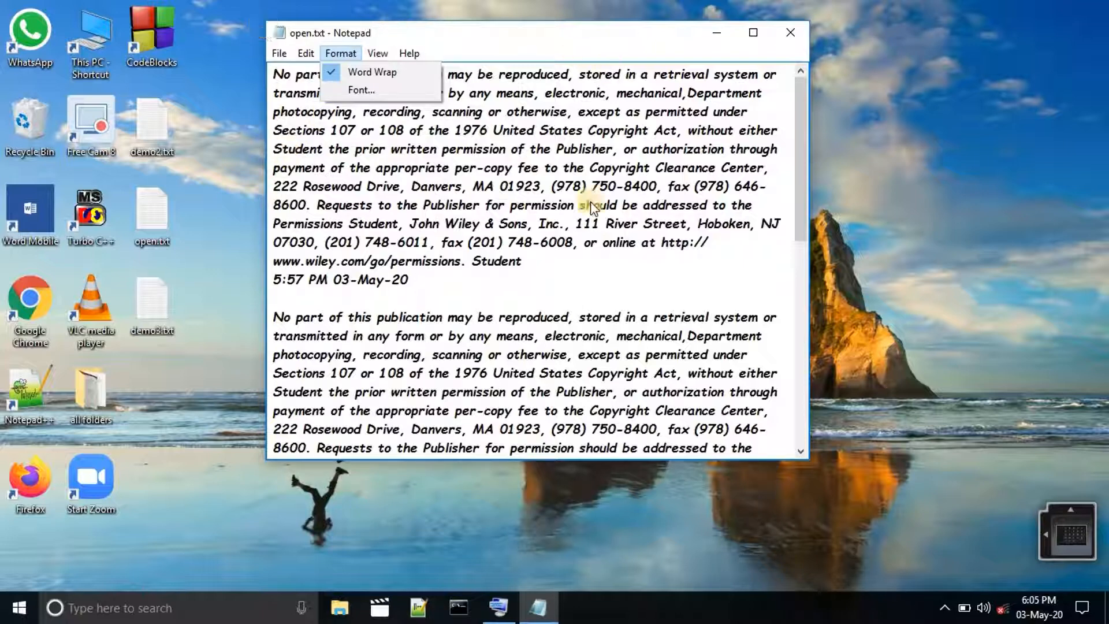
{"action": "left_click", "coordinate": [574, 209]}
{"action": "scroll", "coordinate": [574, 212], "scroll_direction": "down", "scroll_amount": 9}
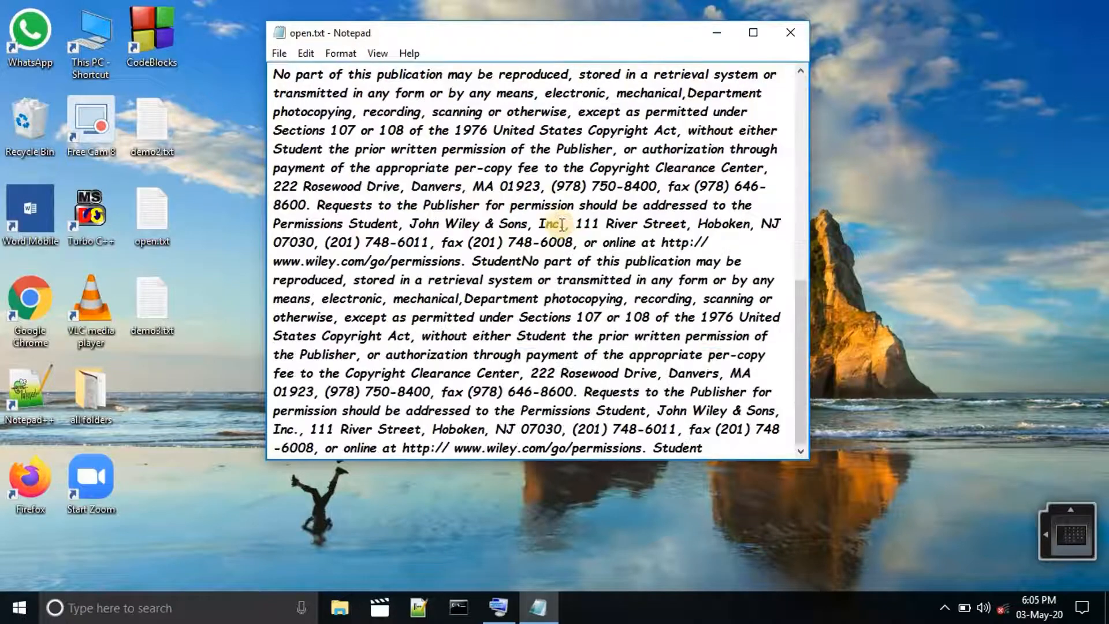
{"action": "scroll", "coordinate": [561, 226], "scroll_direction": "up", "scroll_amount": 9}
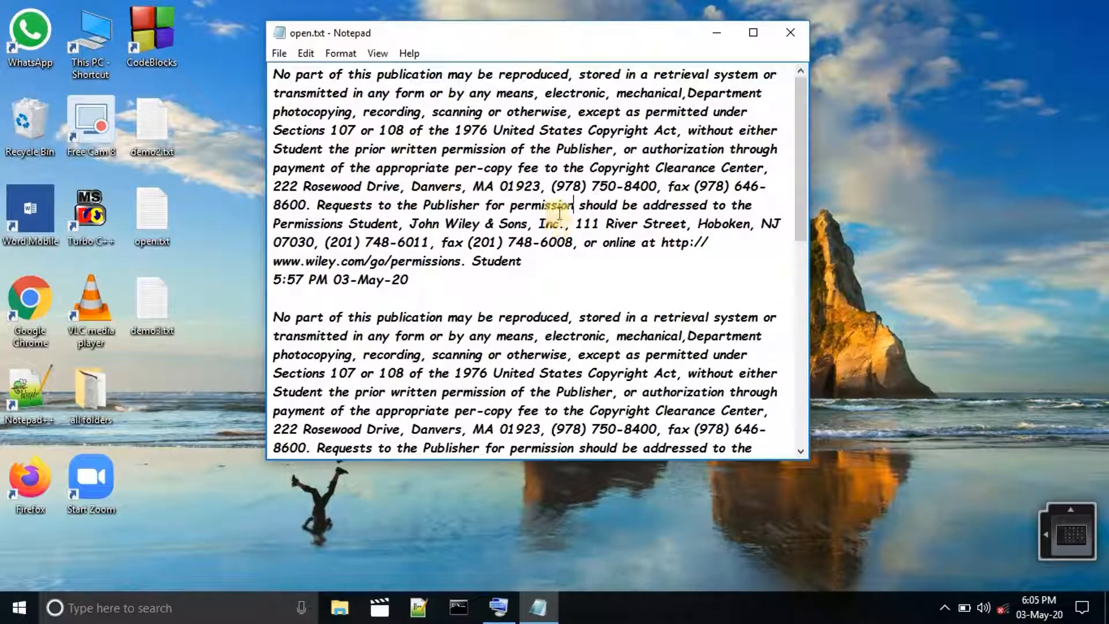
Turn Word Wrap off and, in the maximized window, highlight the time and date line below the first paragraph.
{"action": "left_click", "coordinate": [338, 52]}
{"action": "left_click", "coordinate": [357, 75]}
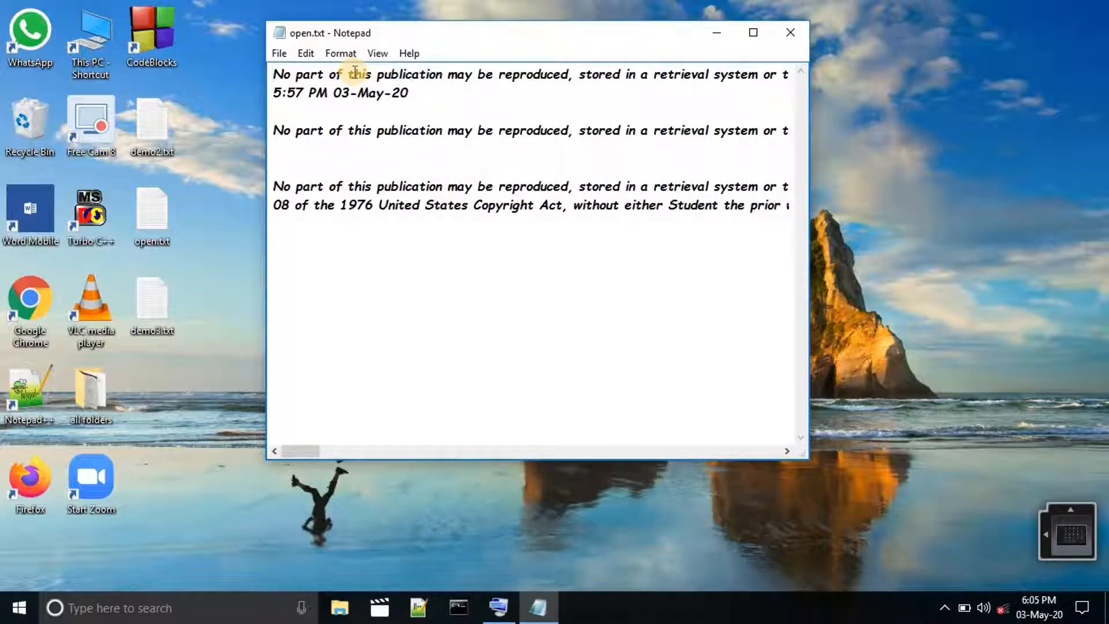
{"action": "left_click", "coordinate": [754, 32]}
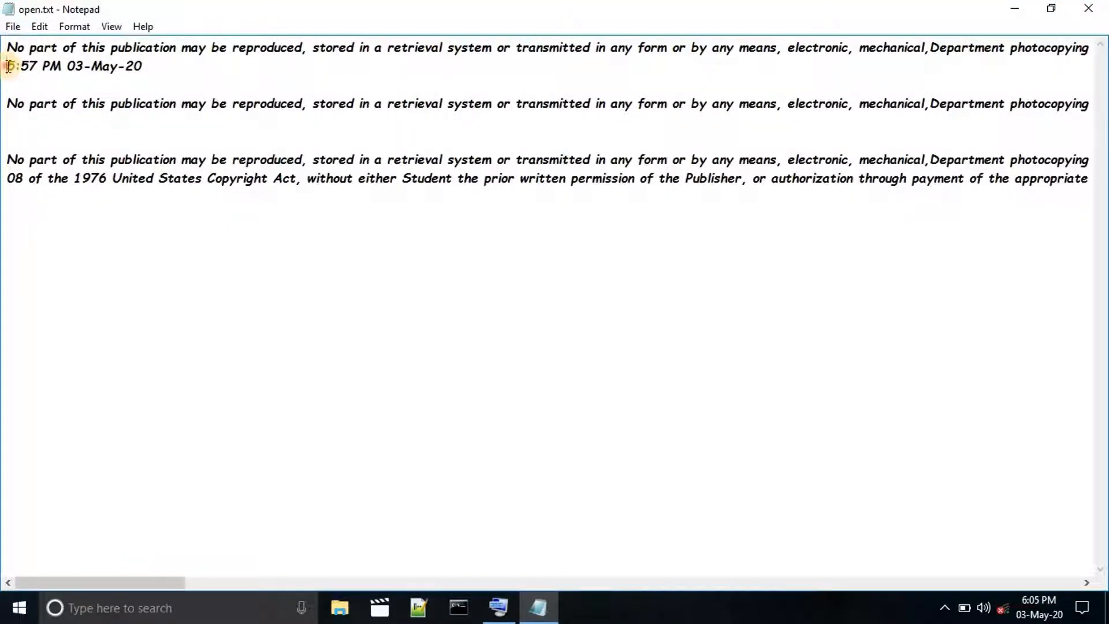
{"action": "left_click_drag", "start_coordinate": [8, 66], "coordinate": [142, 64]}
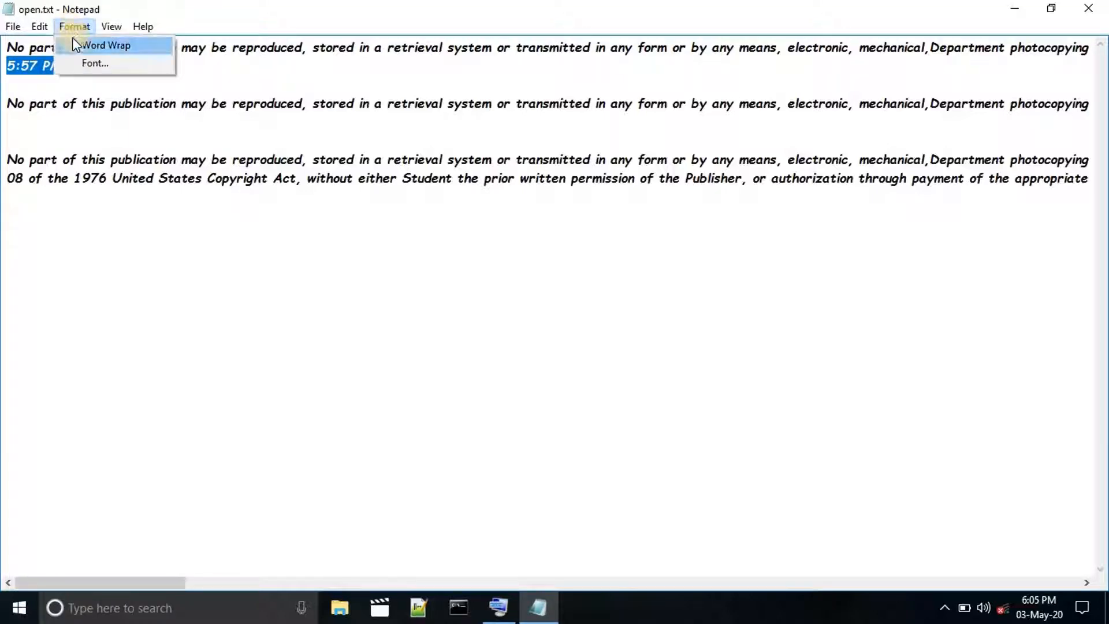
Turn Word Wrap on again, check the availability of Go To and place the cursor after the time and date line.
{"action": "left_click", "coordinate": [68, 49]}
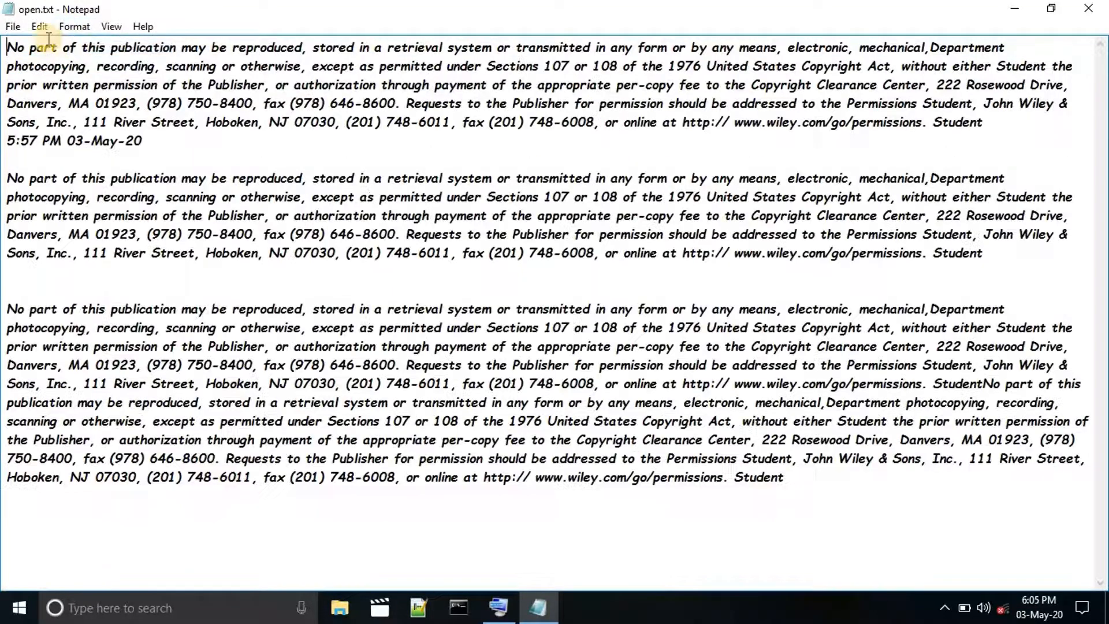
{"action": "left_click", "coordinate": [43, 32]}
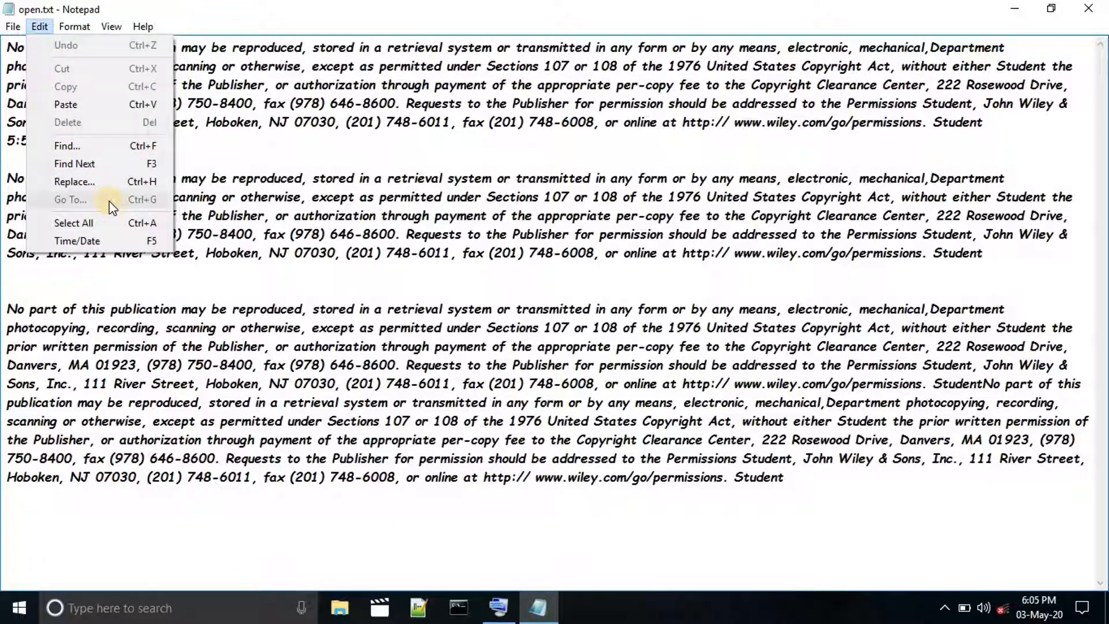
{"action": "left_click", "coordinate": [227, 149]}
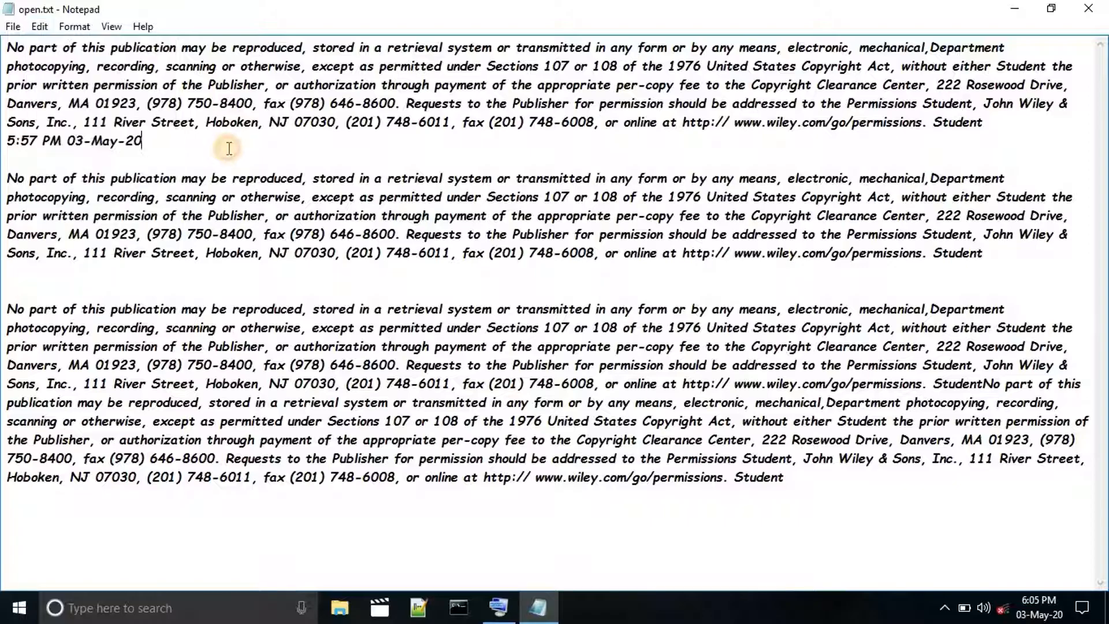